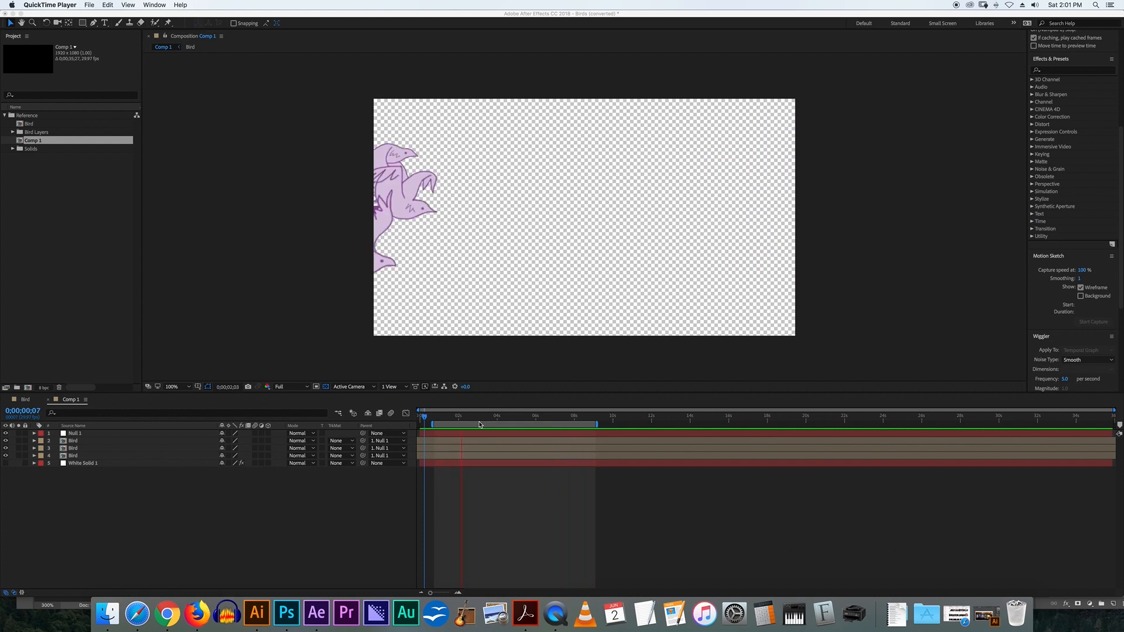
Scrub through the Comp 1 timeline to examine the three birds flying across the frame
click(458, 421)
drag(471, 421, 527, 450)
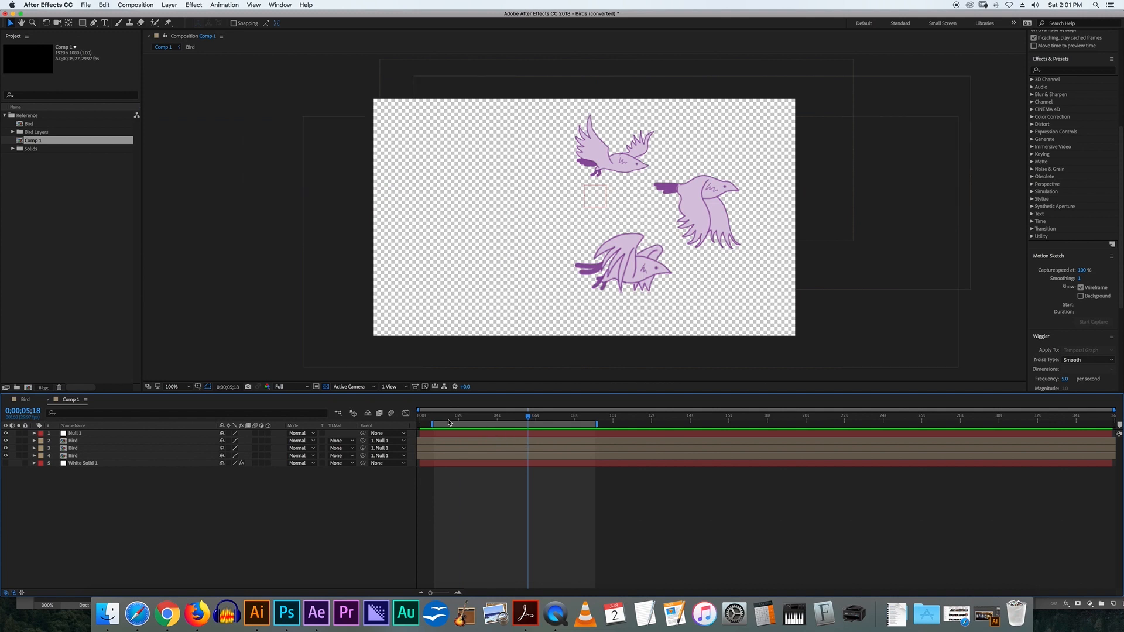
drag(451, 419, 477, 435)
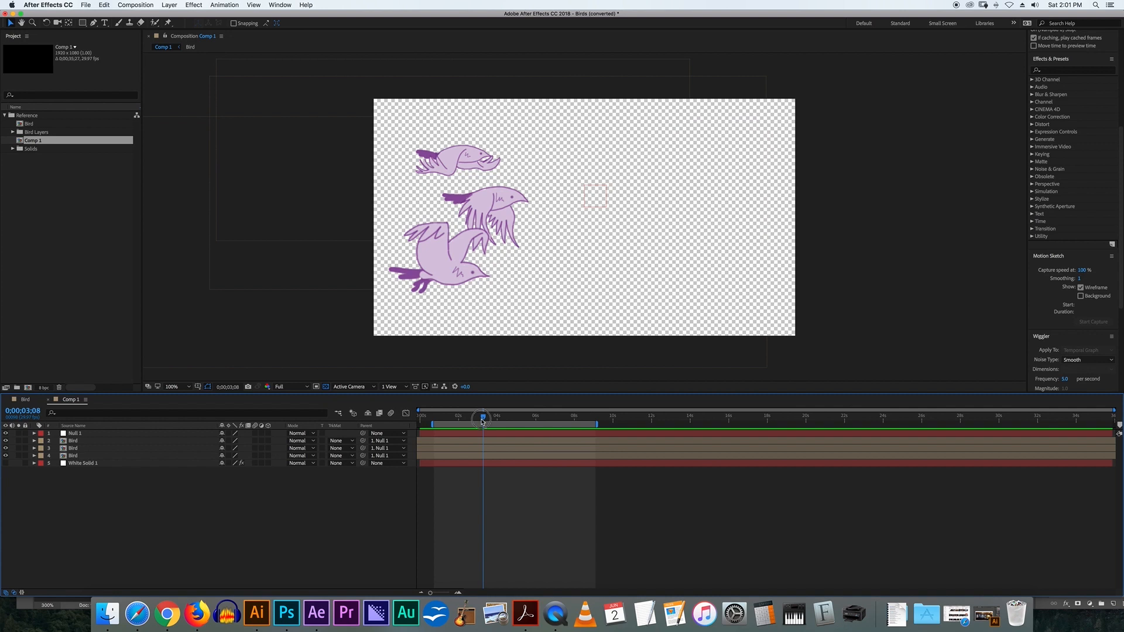
drag(482, 419, 503, 419)
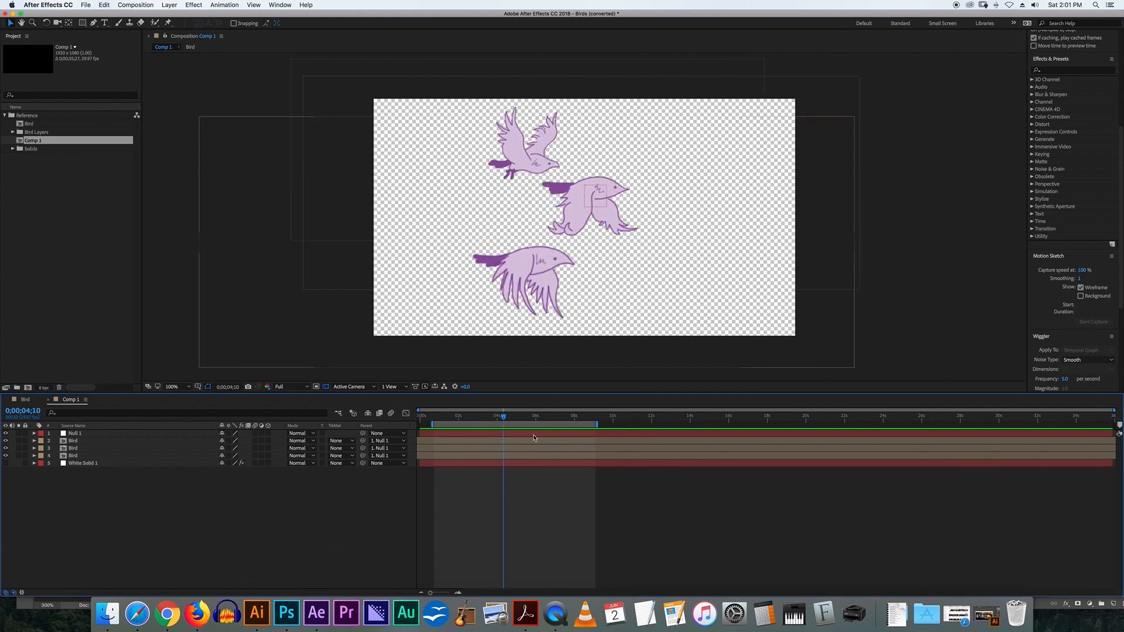
mouse_move(503, 418)
mouse_down()
mouse_move(522, 418)
mouse_move(495, 421)
mouse_up()
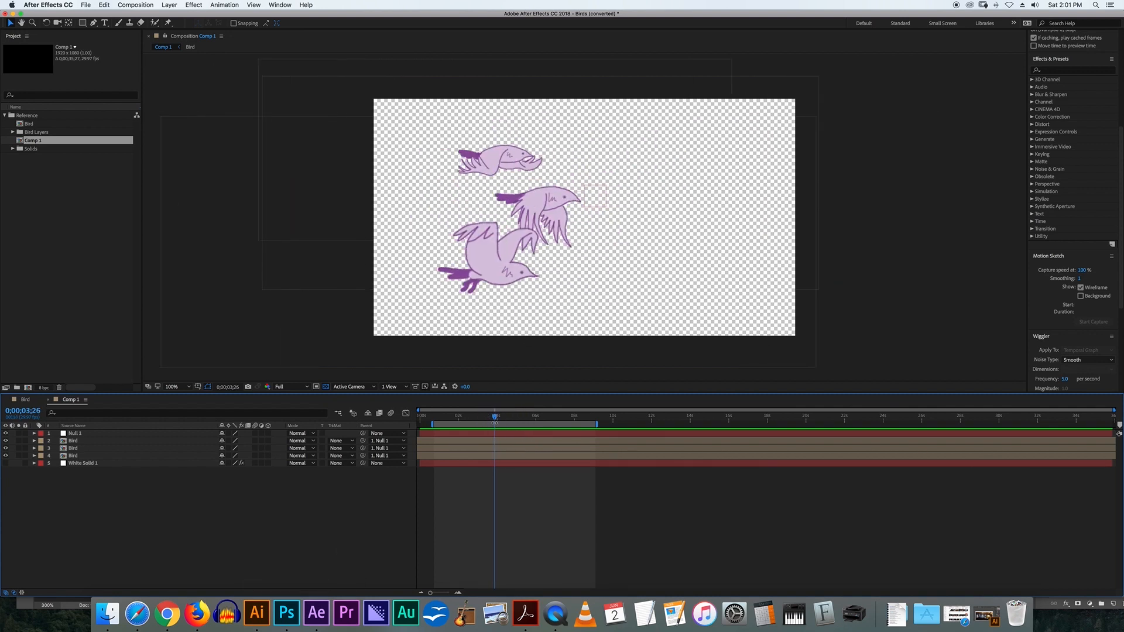
Switch to Photoshop and examine the separate numbered layers holding the ten bird poses in Bird.psd
click(299, 610)
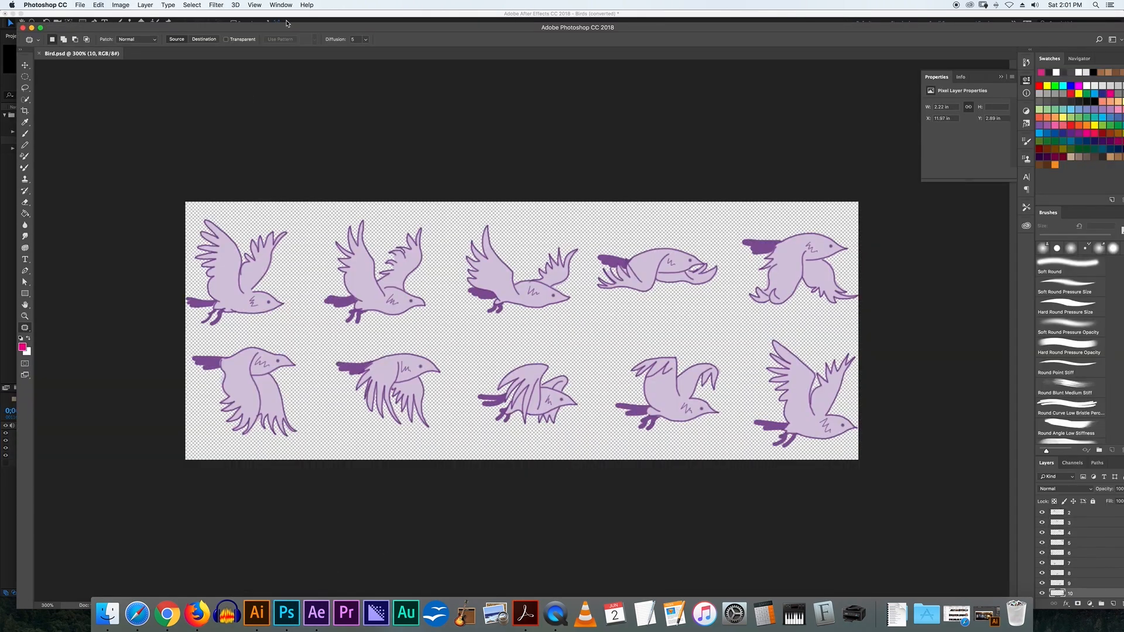
drag(286, 23, 277, 11)
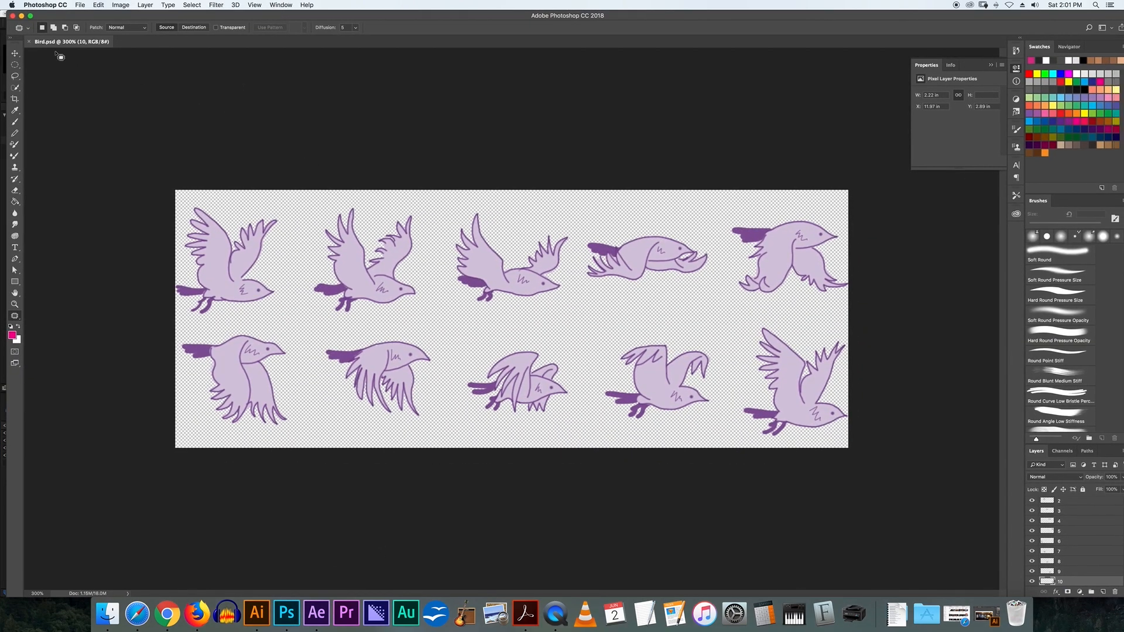
click(14, 53)
scroll(1083, 510, up, 1)
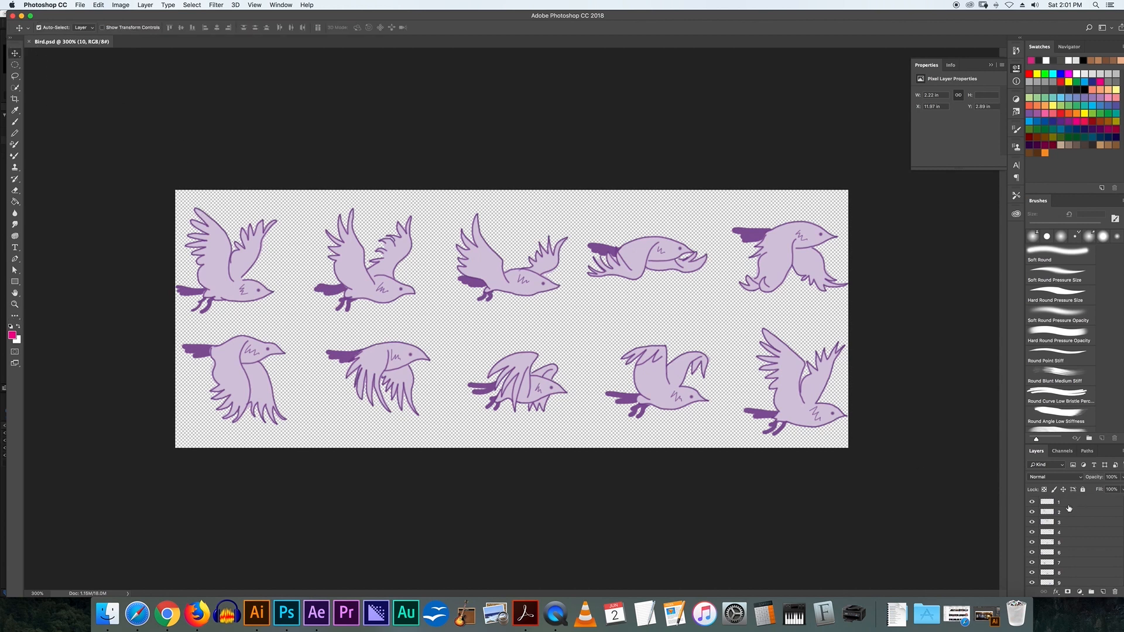
scroll(1069, 508, down, 3)
click(1032, 573)
scroll(1060, 582, up, 3)
click(242, 263)
Switch to After Effects and review the Bird composition's staggered numbered pose layers and the wing-flap playback
click(316, 613)
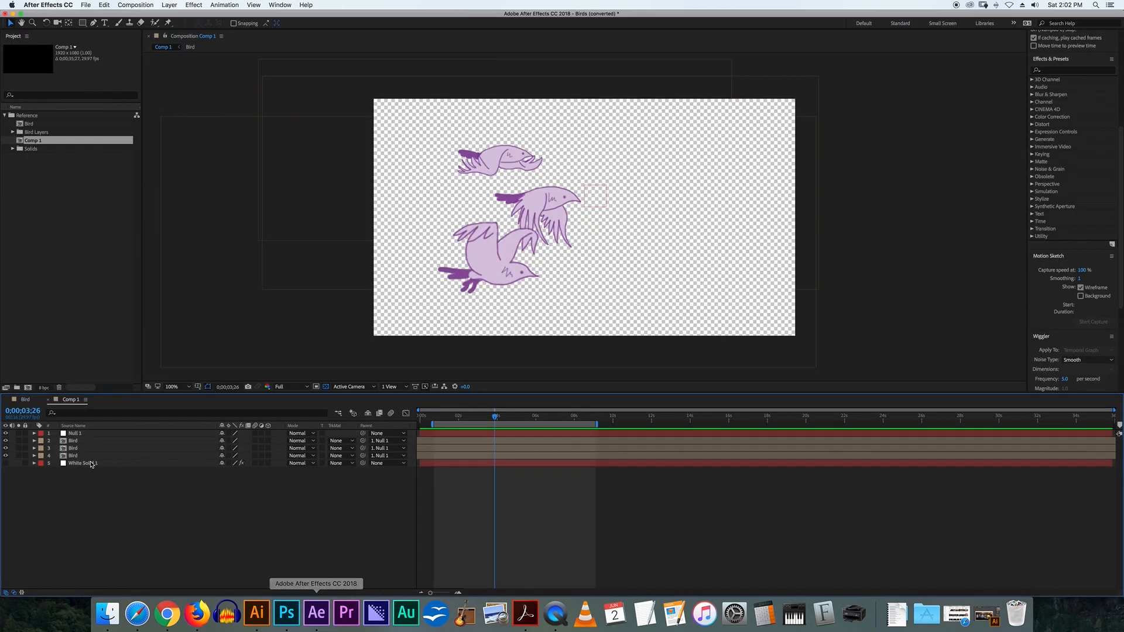
click(29, 401)
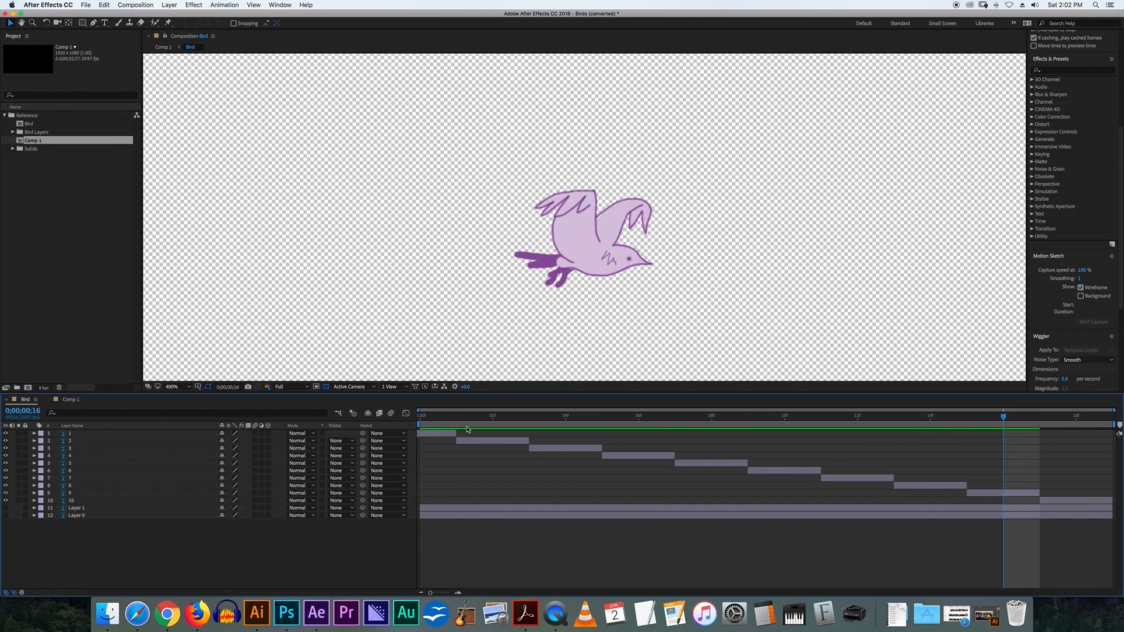
drag(433, 417, 419, 418)
click(81, 433)
click(73, 440)
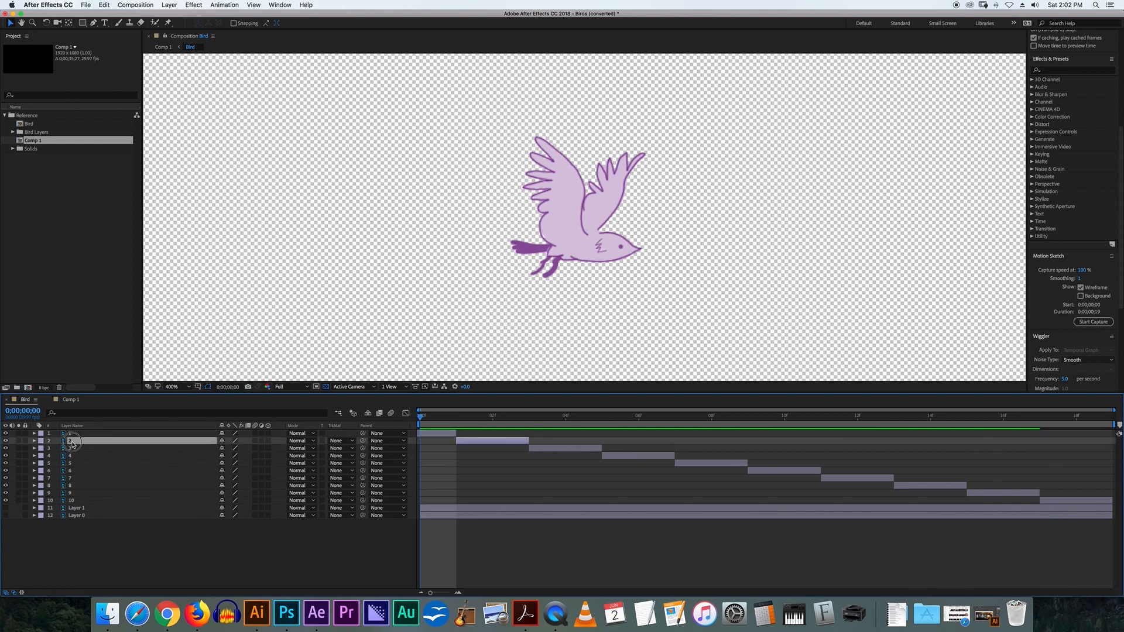
click(73, 455)
click(73, 464)
click(73, 471)
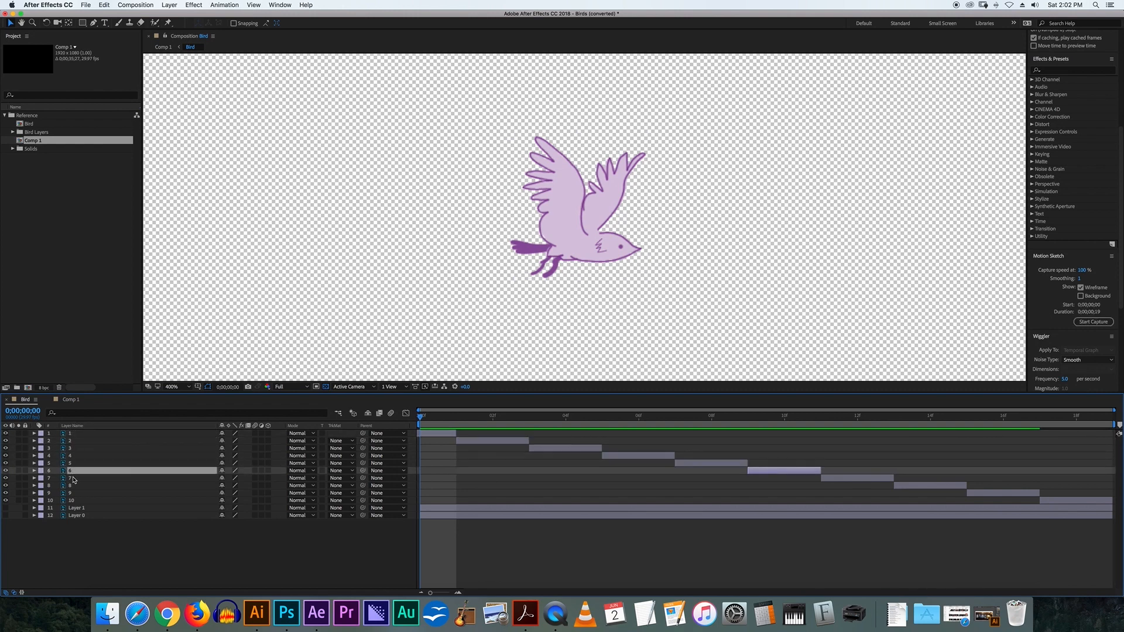
click(73, 487)
click(72, 494)
drag(1077, 418, 348, 439)
key(space)
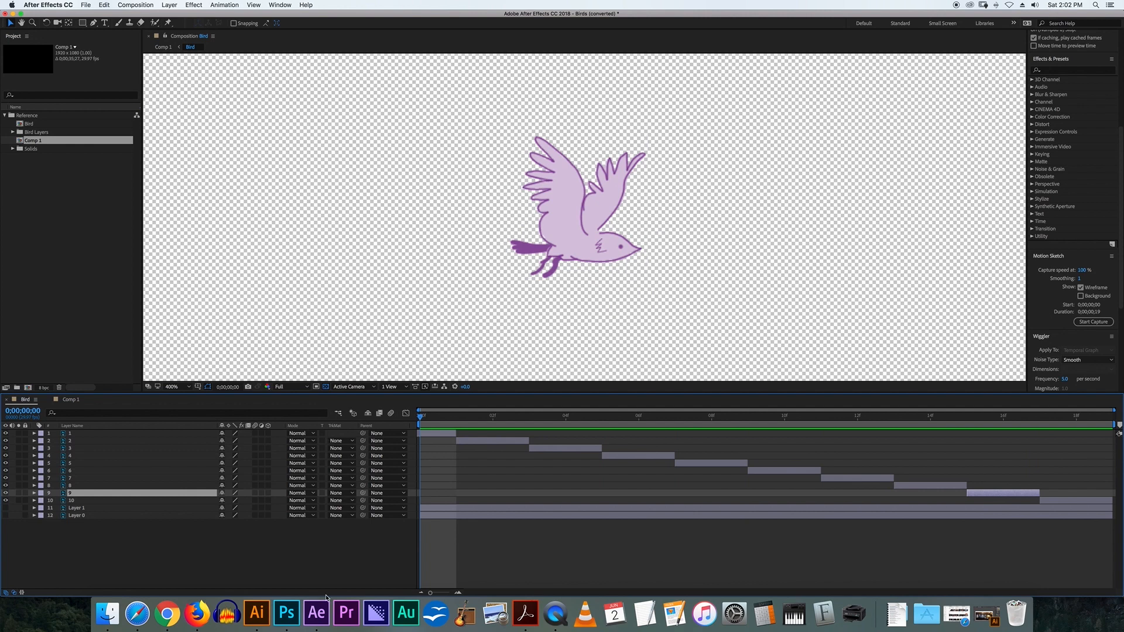
Switch to Chrome and search Google for "bird cycle"
click(286, 613)
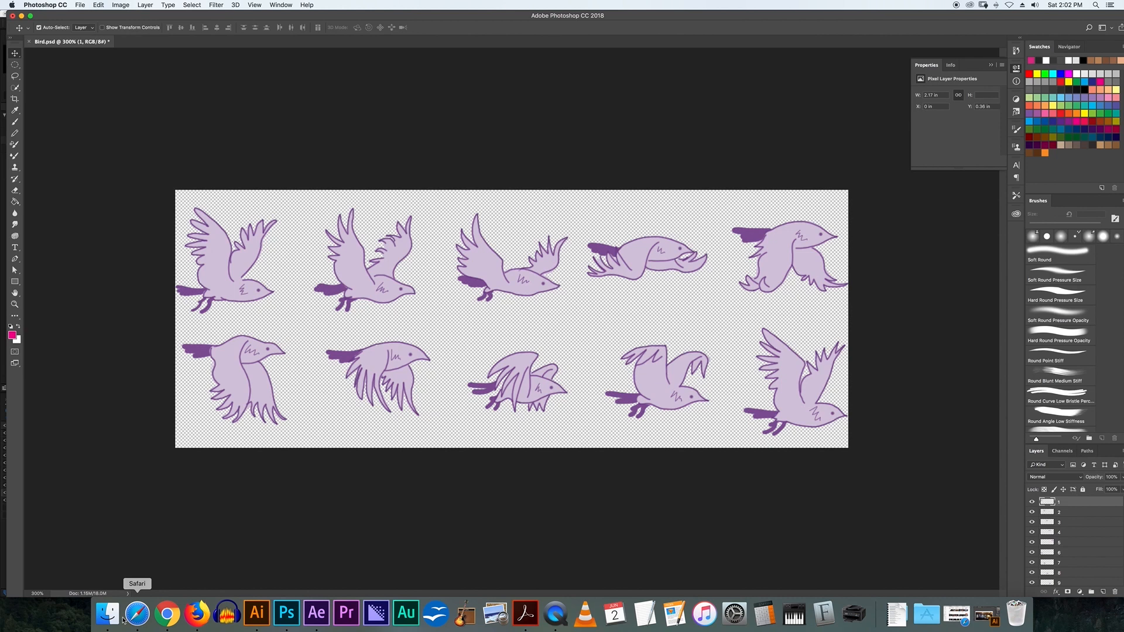
click(167, 614)
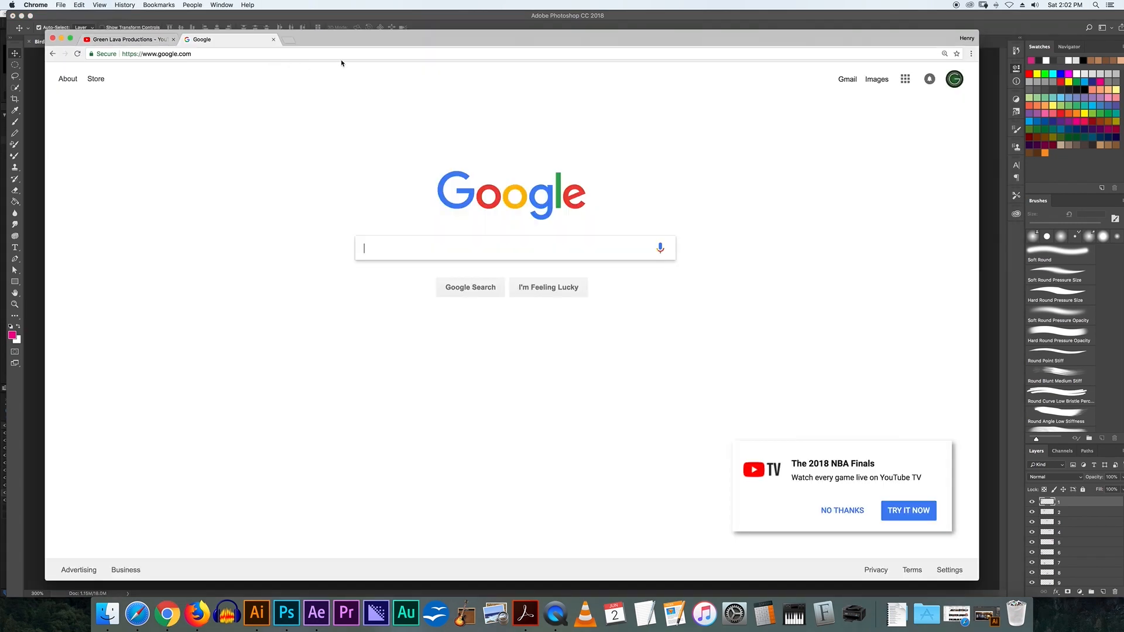
drag(339, 44, 331, 33)
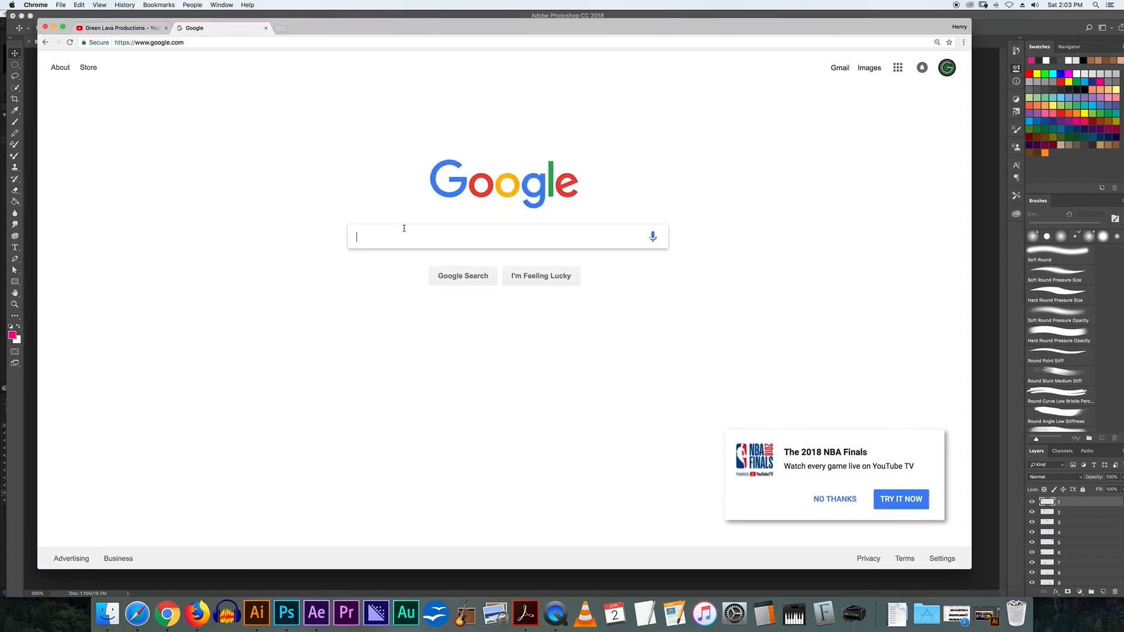
drag(305, 27, 291, 8)
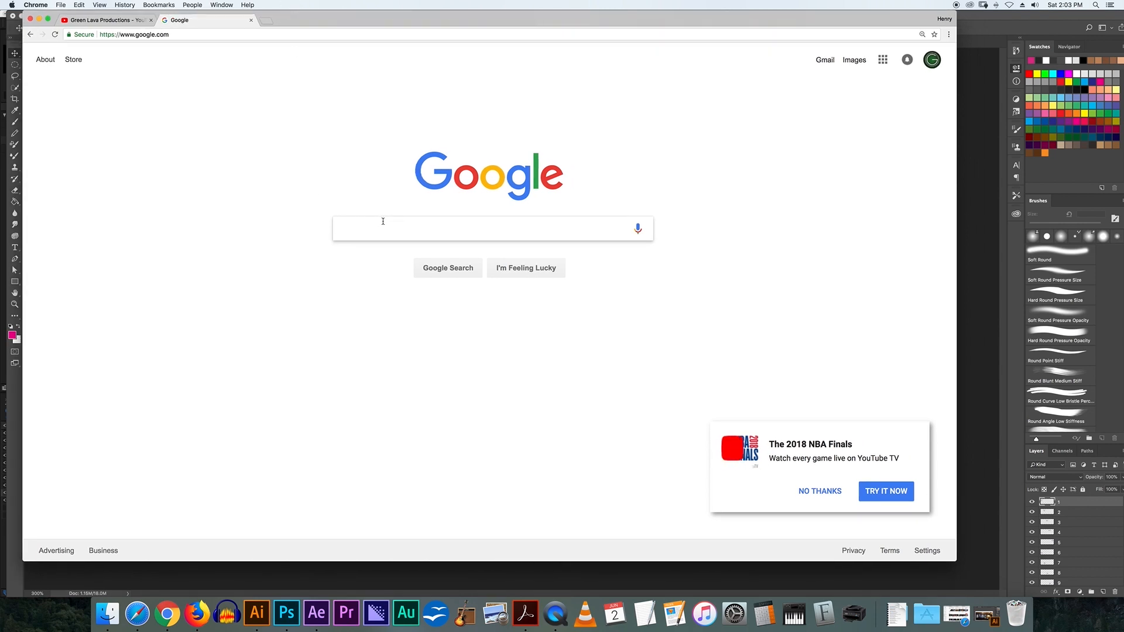
text(bi)
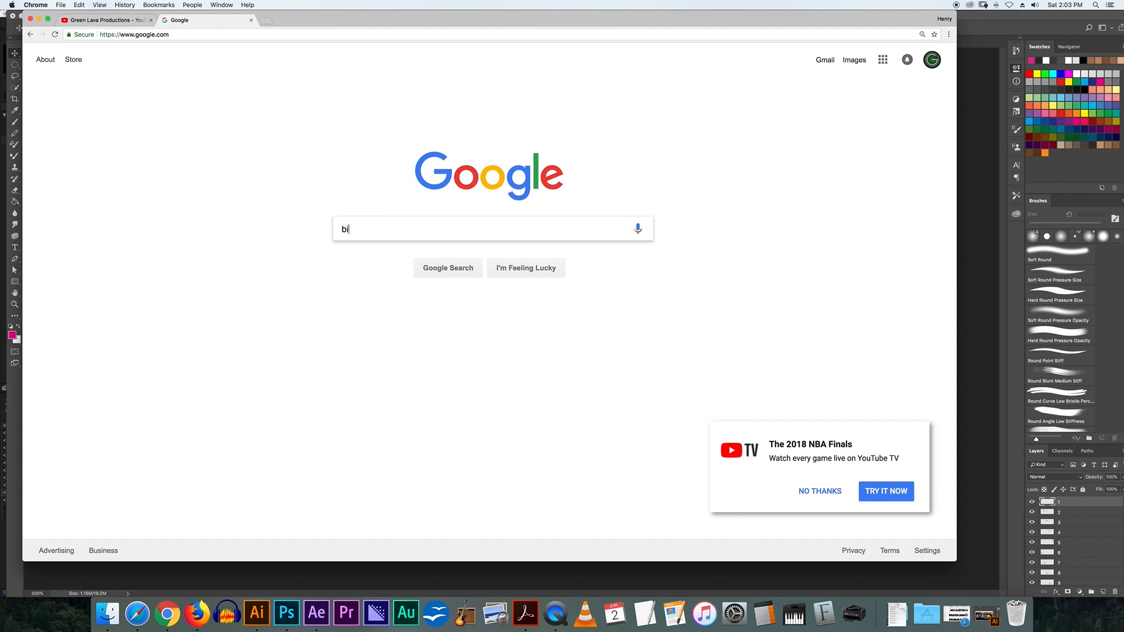
text(rd cycle)
key(Return)
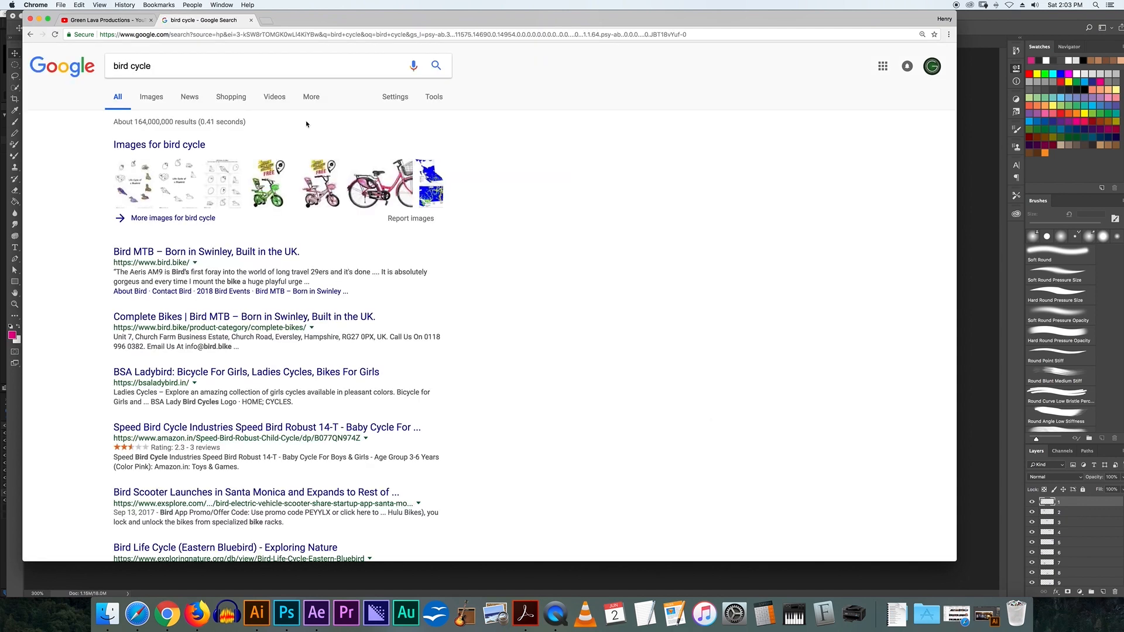
Show the image results for "bird cycle" and browse them for flight pose references
click(146, 96)
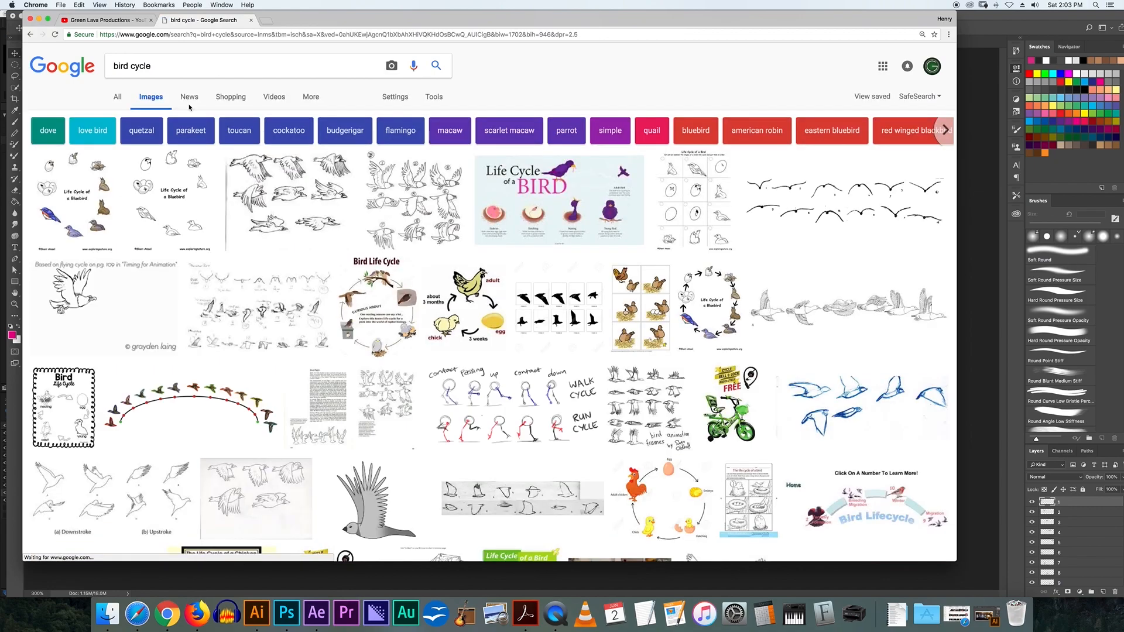
scroll(405, 160, down, 2)
scroll(406, 159, down, 10)
scroll(406, 160, up, 5)
scroll(406, 160, up, 5)
scroll(406, 159, down, 3)
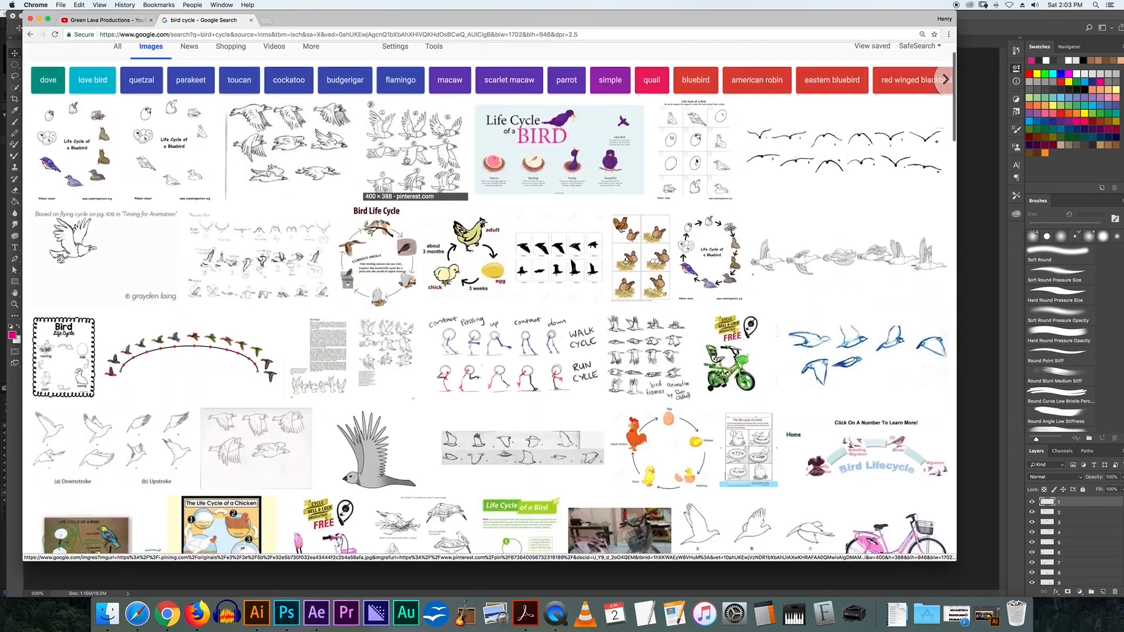
scroll(406, 160, down, 5)
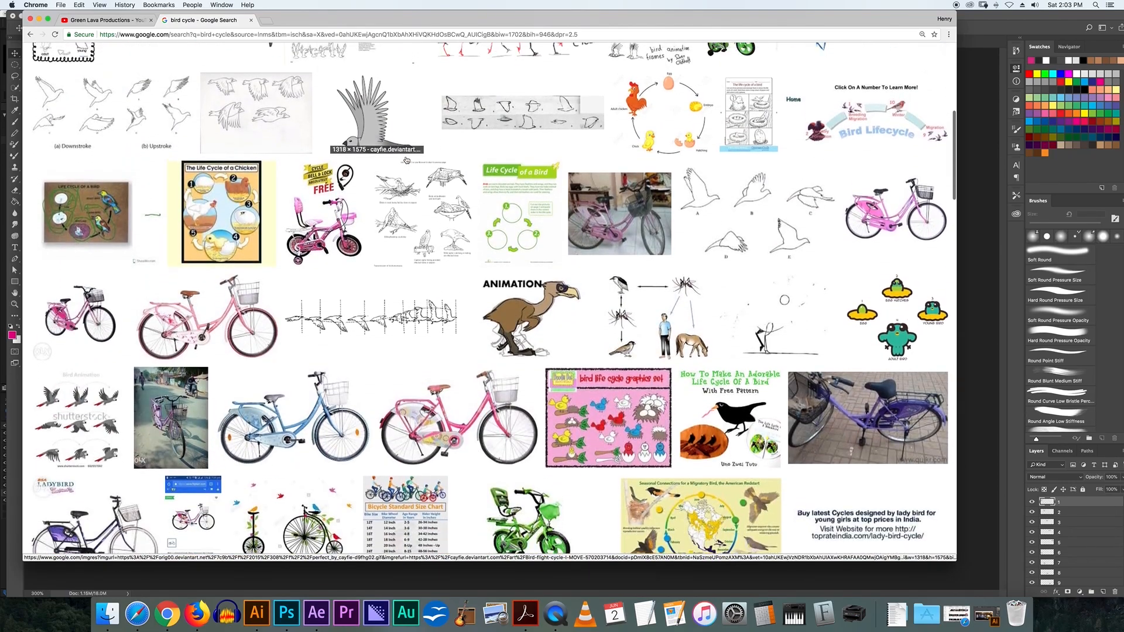
scroll(407, 159, down, 4)
scroll(406, 159, up, 11)
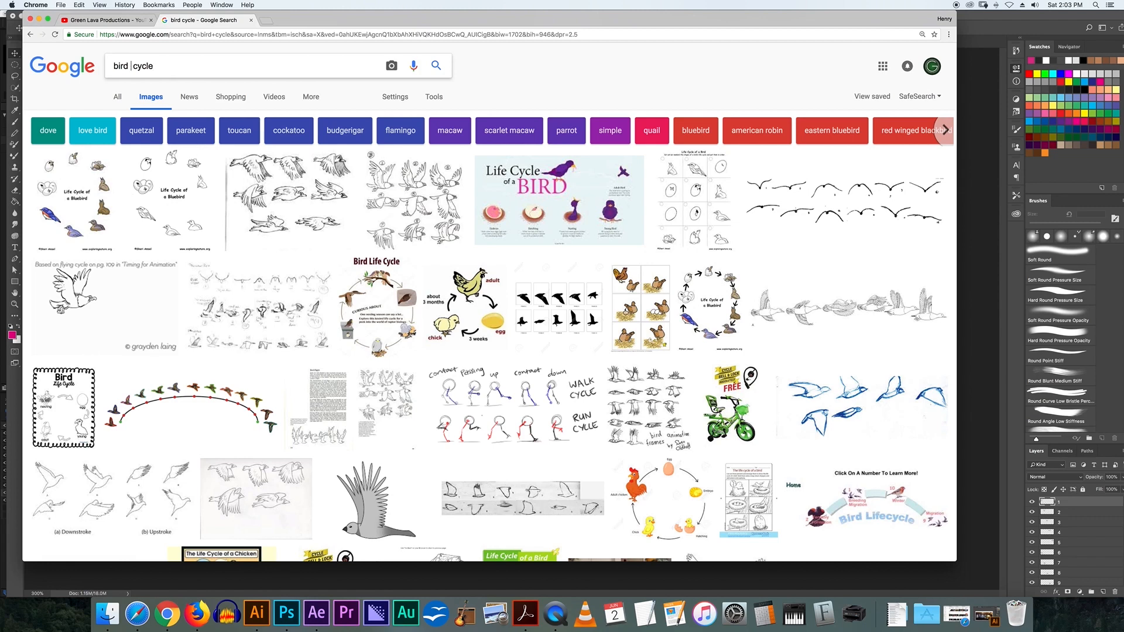
Refine the image search to "bird flying cycle" and look through the reference drawings
text(ing)
key(Return)
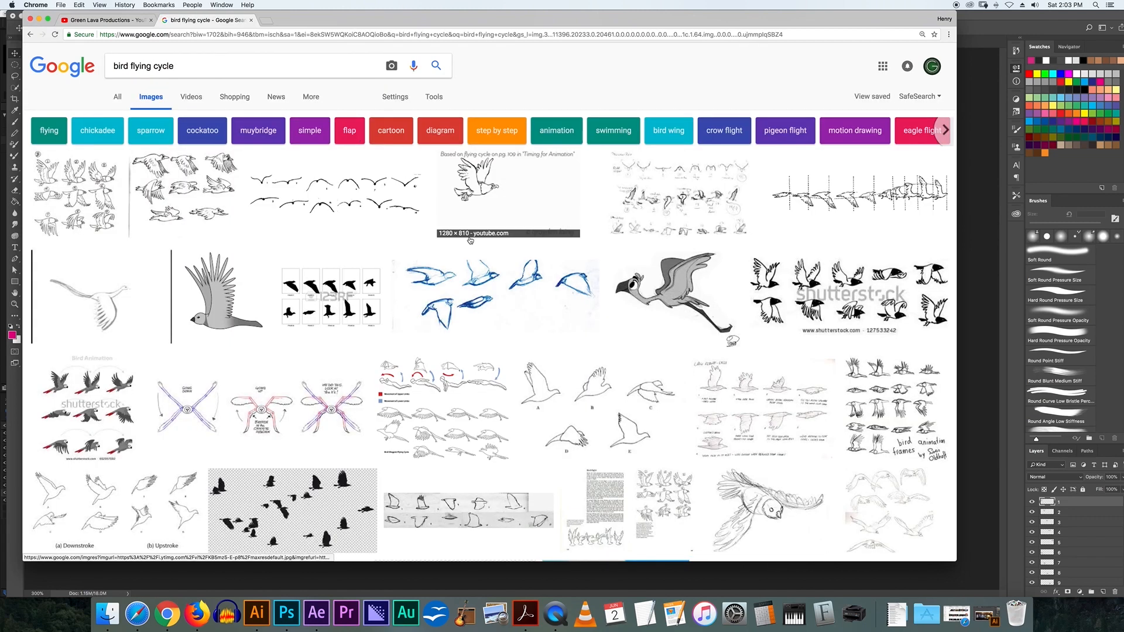
scroll(282, 406, down, 3)
scroll(281, 406, down, 5)
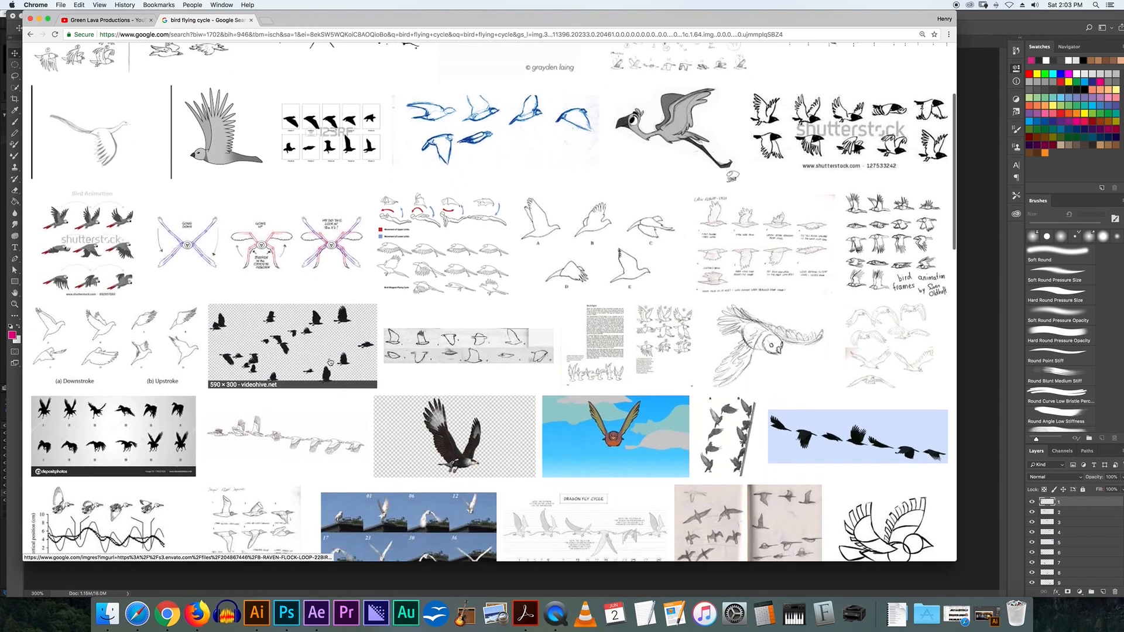
scroll(697, 384, up, 10)
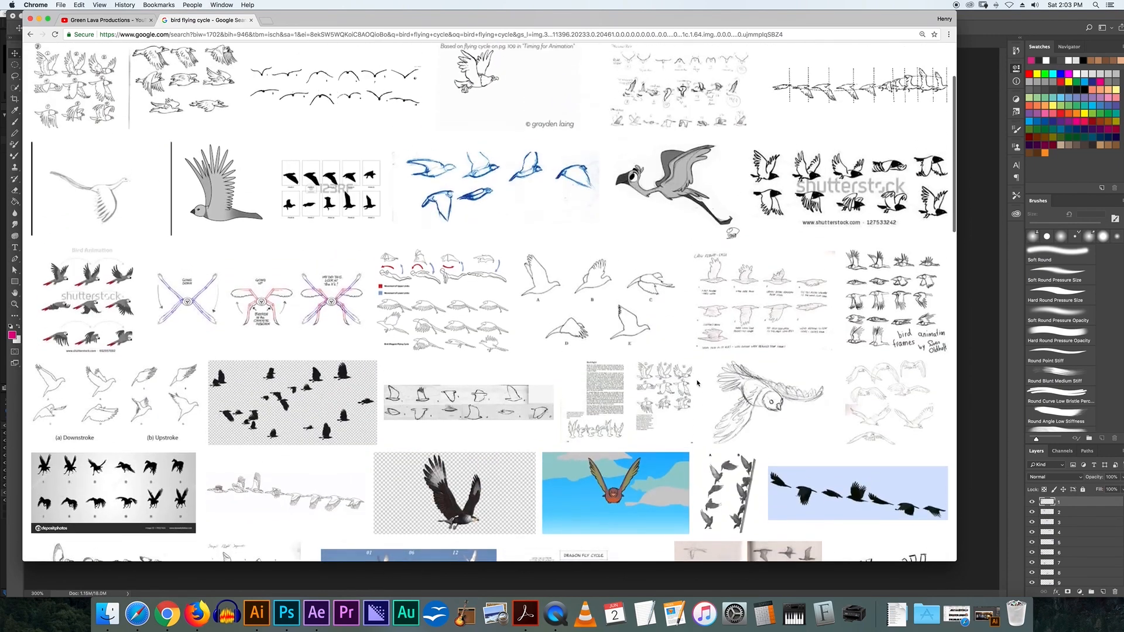
Preview the ten-pose black-and-white Shutterstock bird cycle and open the image in its own browser tab
click(805, 281)
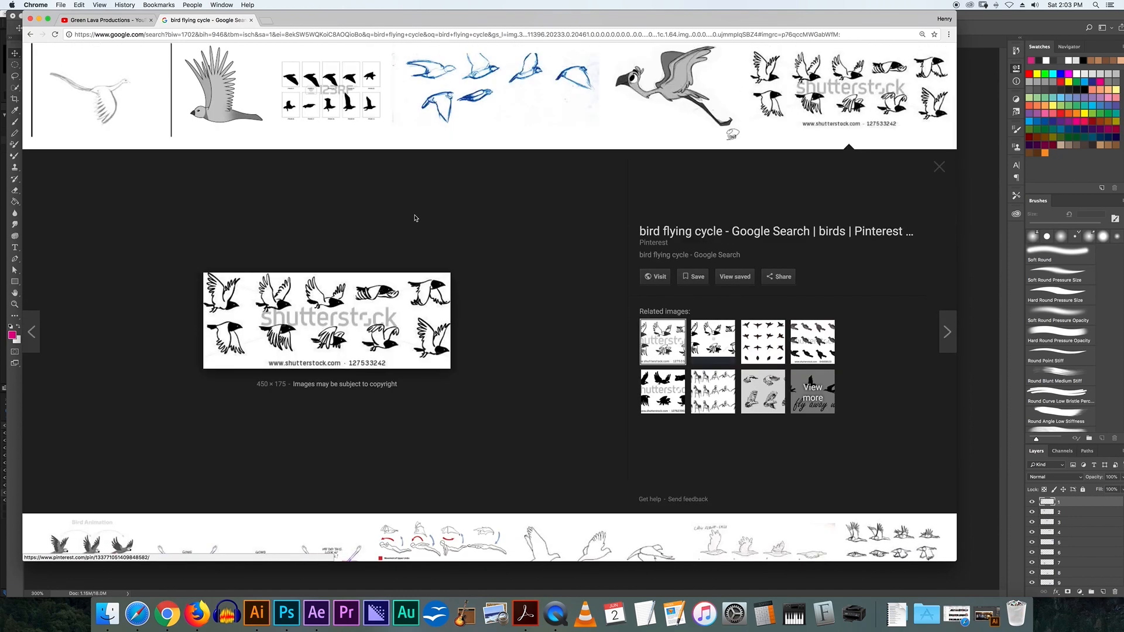
drag(284, 11, 367, 12)
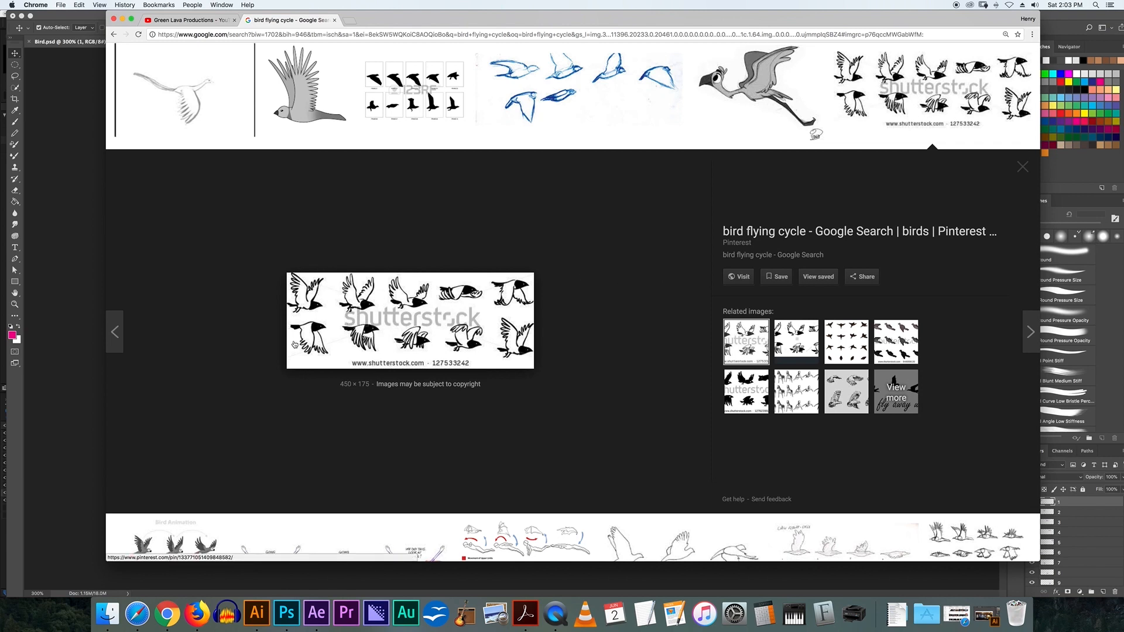
scroll(447, 316, down, 1)
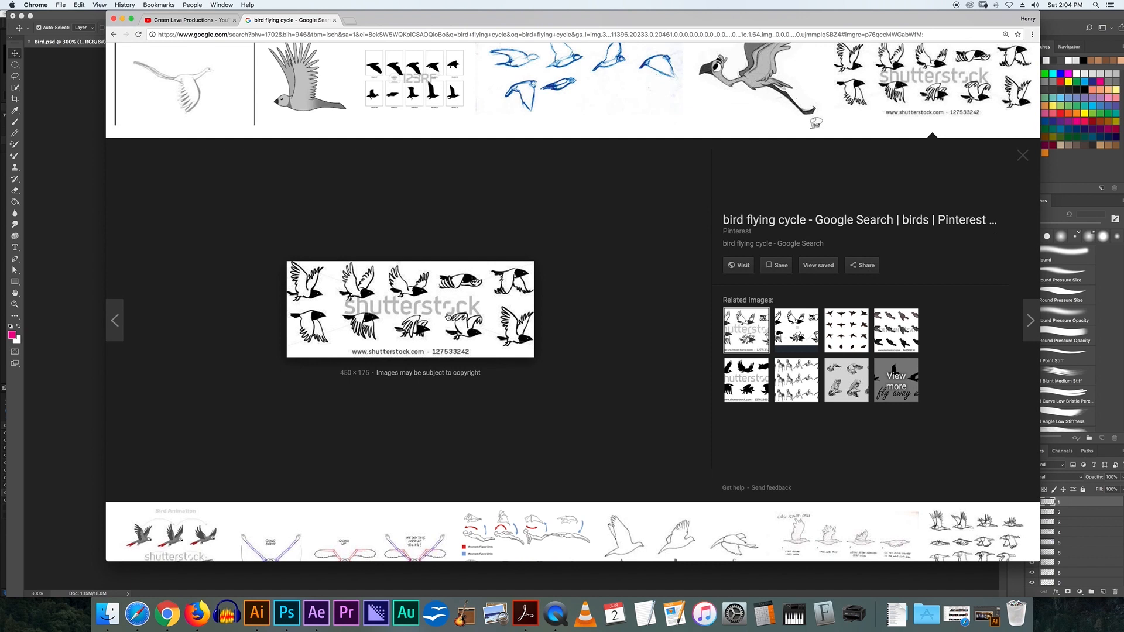
right_click(396, 302)
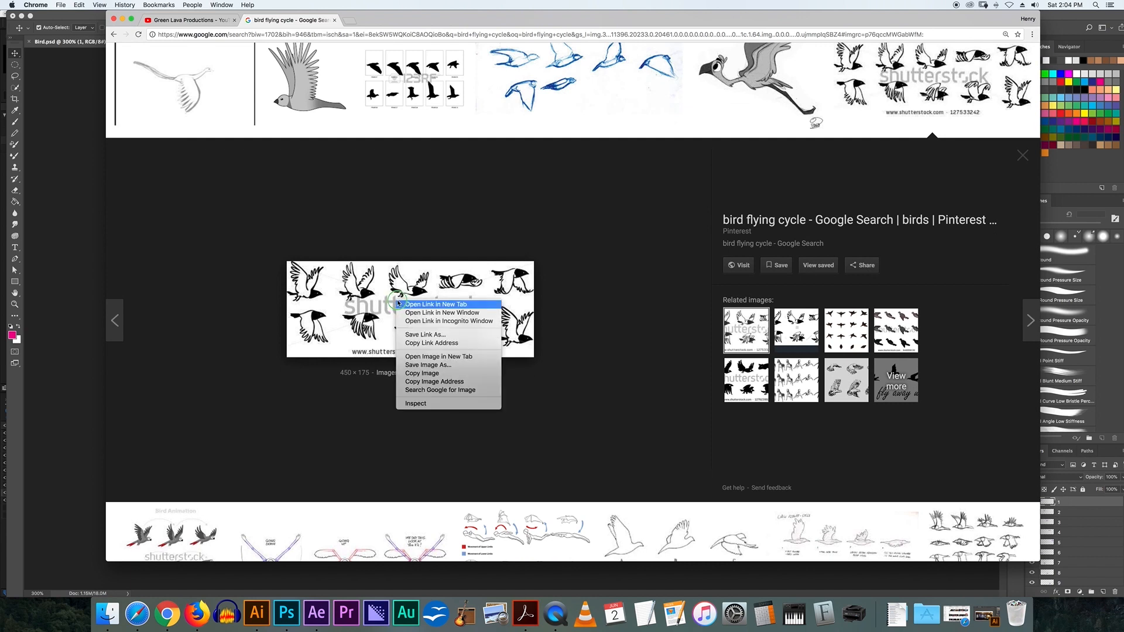
click(438, 356)
click(390, 20)
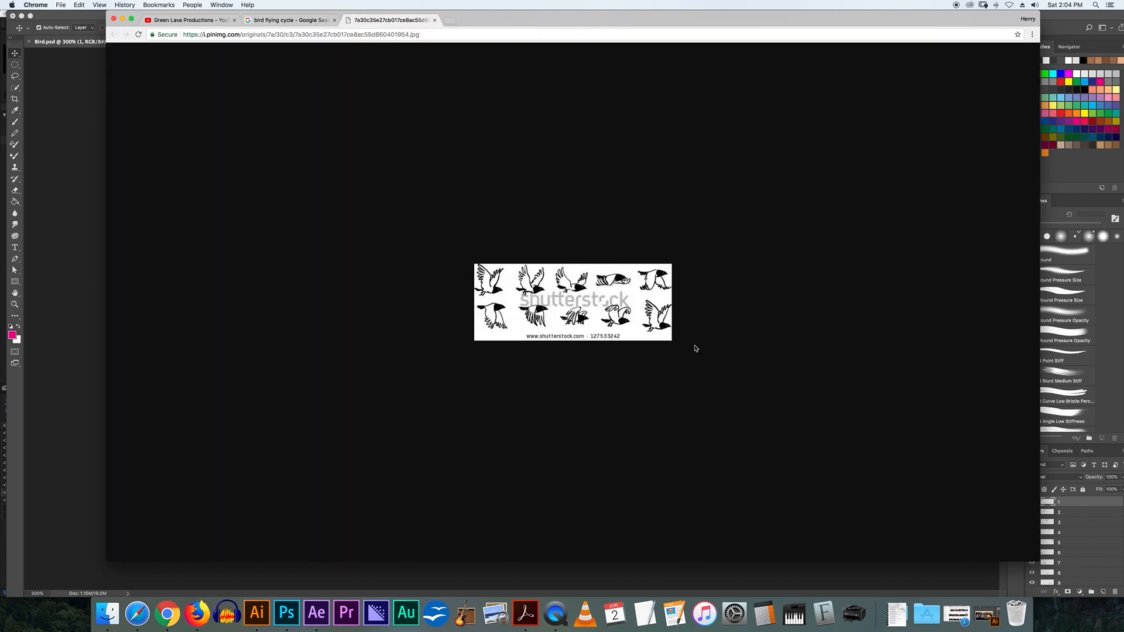
Save the ten-pose bird reference image from the browser to the desktop and return to Photoshop
key(super+equal)
key(super+equal)
key(super+equal)
key(super+equal)
key(super+equal)
key(super+equal)
key(super+equal)
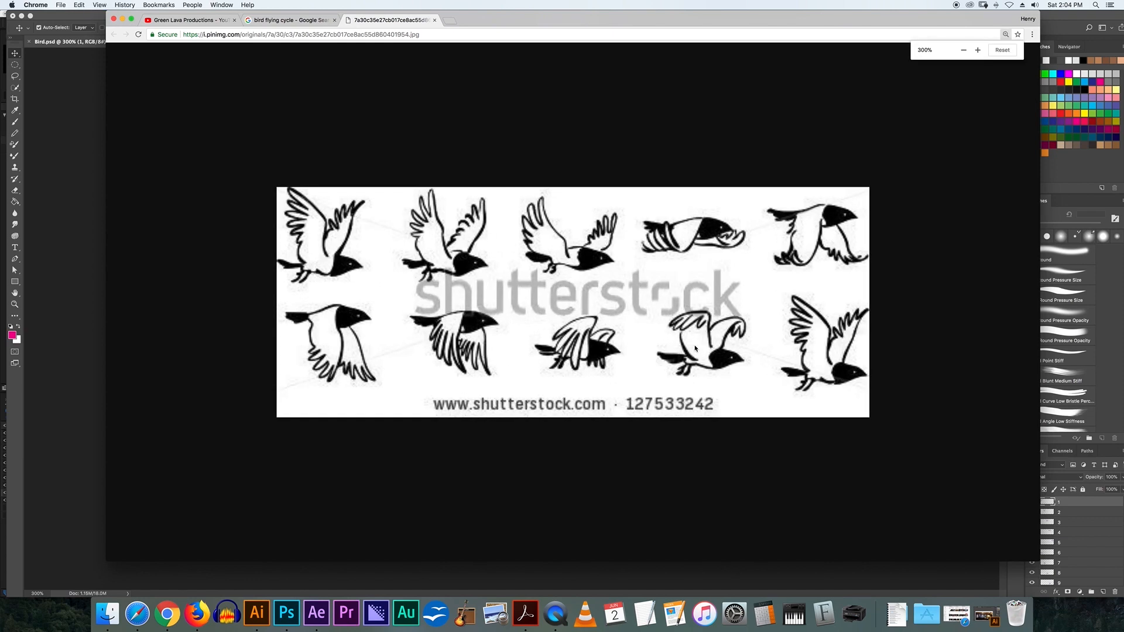
drag(473, 14, 535, 13)
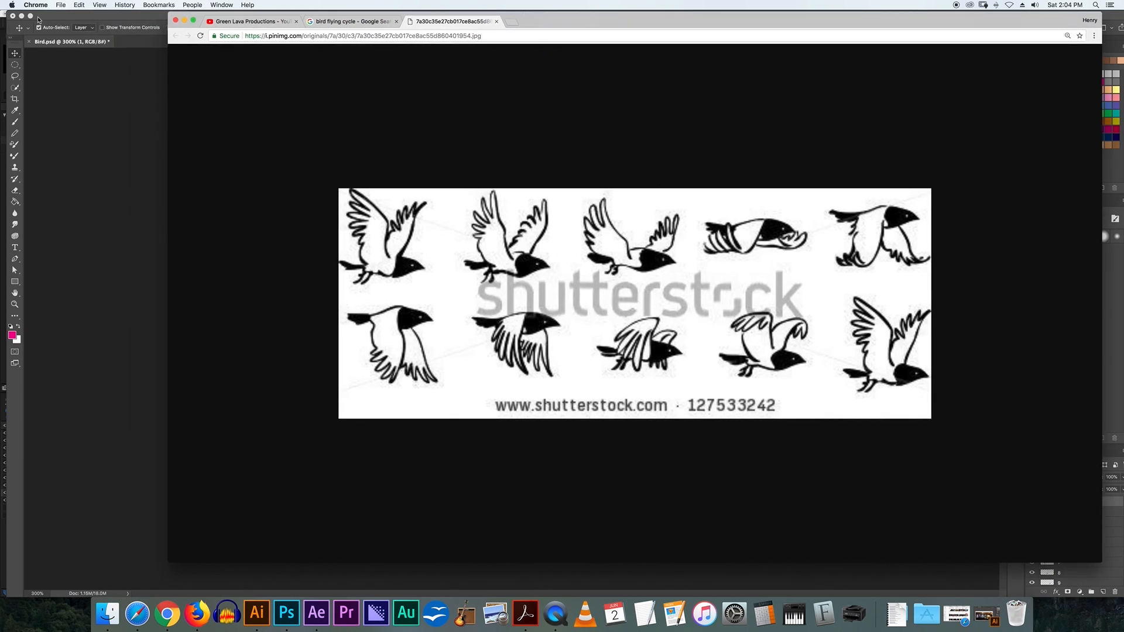
click(61, 17)
click(168, 612)
drag(490, 245, 1066, 622)
click(921, 572)
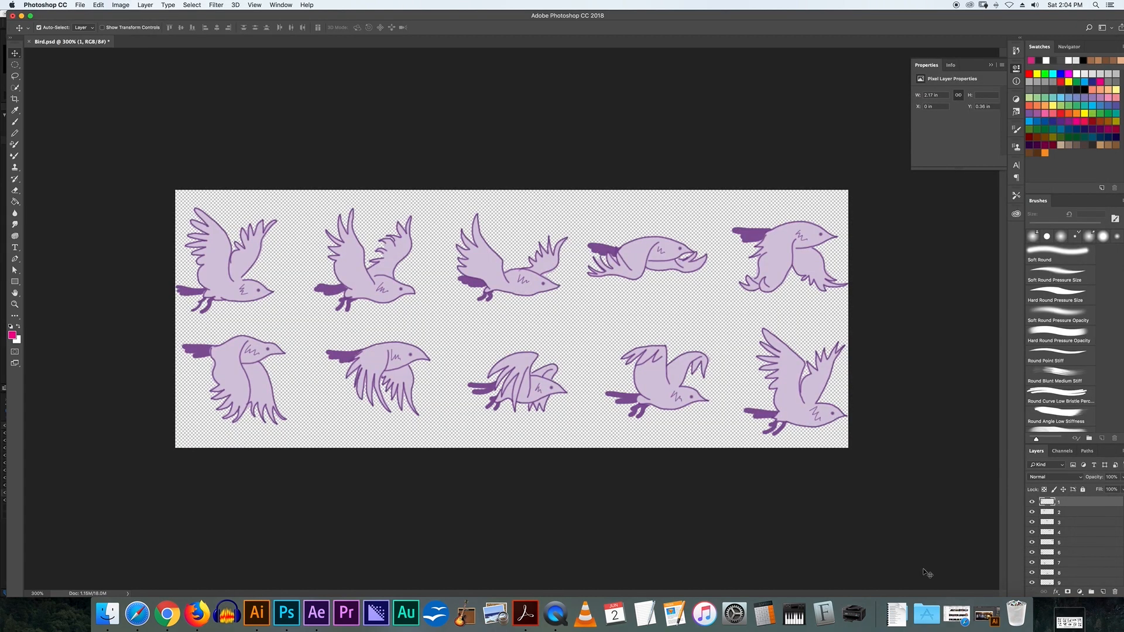
Open the saved bird reference JPG from the desktop as a separate document in Photoshop
drag(1062, 613, 286, 608)
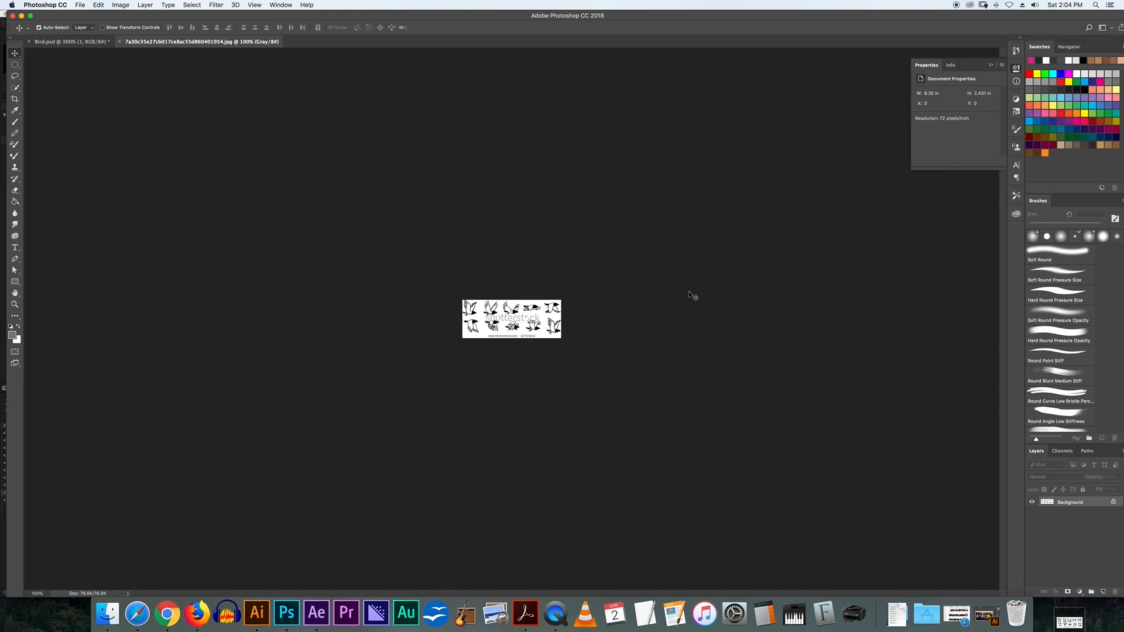
key(super+plus)
key(super+plus)
key(super+plus)
key(super+plus)
key(super+plus)
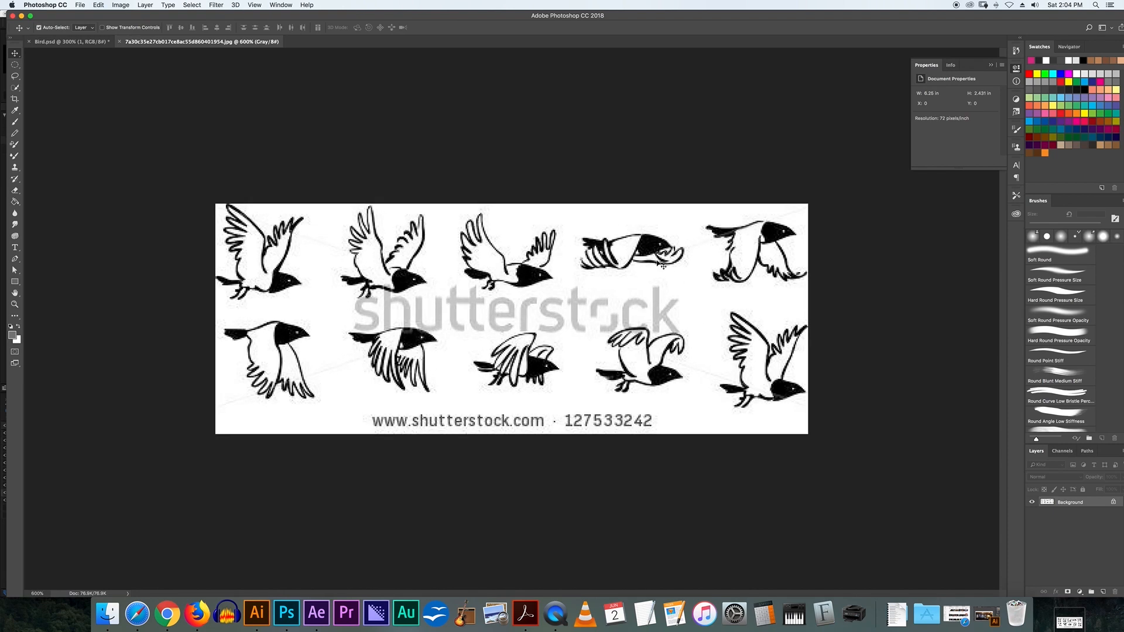
Change the bird reference image's resolution to 300 pixels/inch with resampling left on Automatic
click(120, 4)
mouse_move(82, 3)
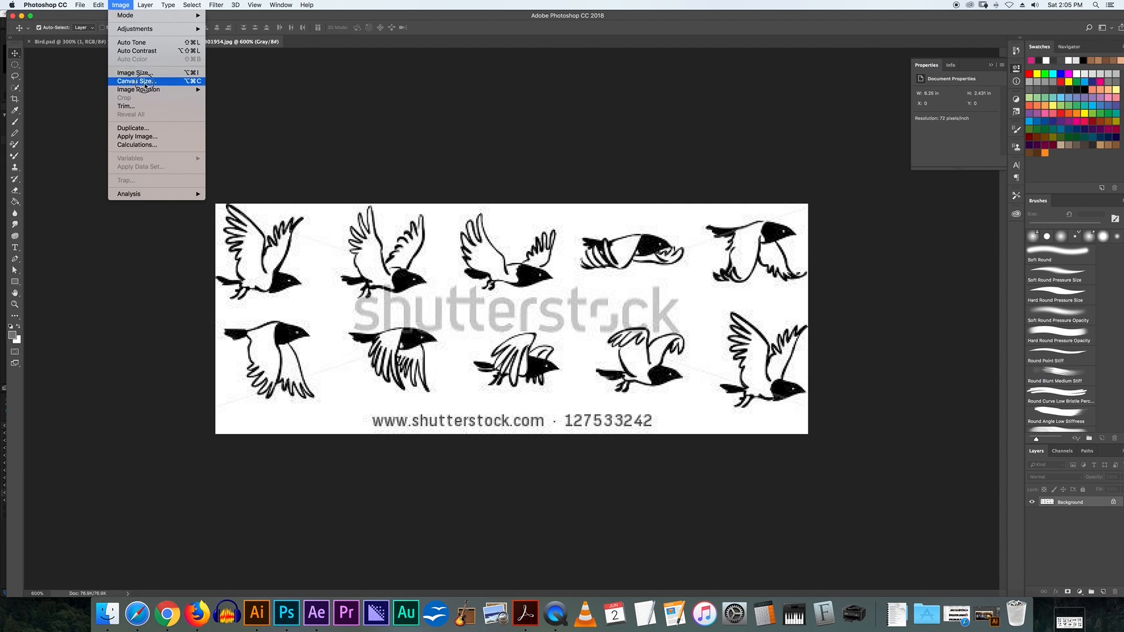
click(138, 74)
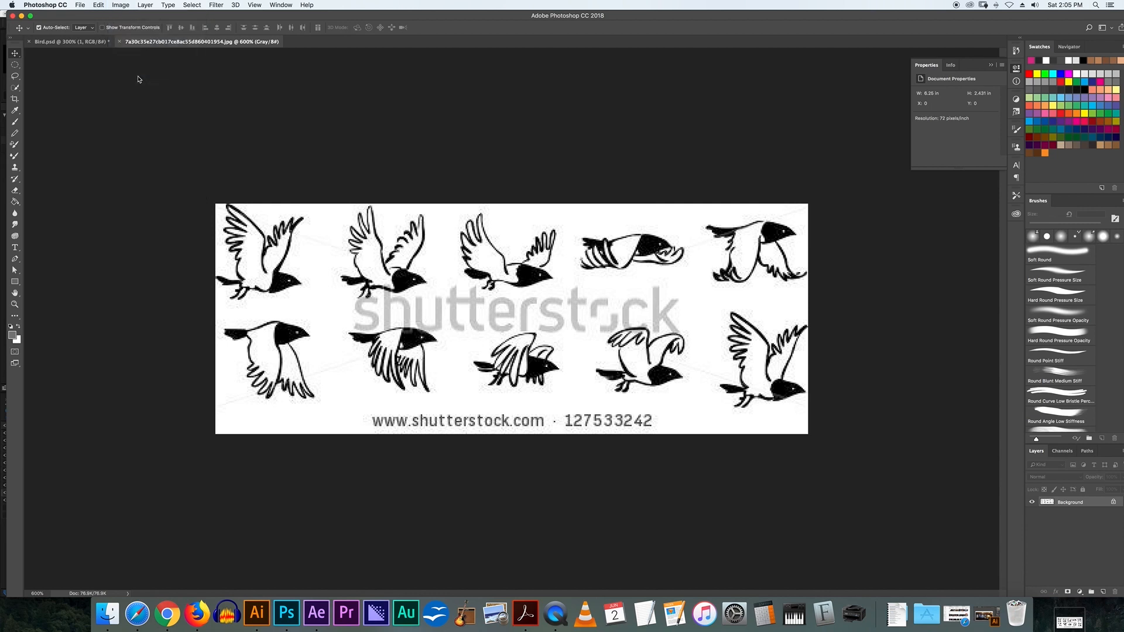
click(616, 418)
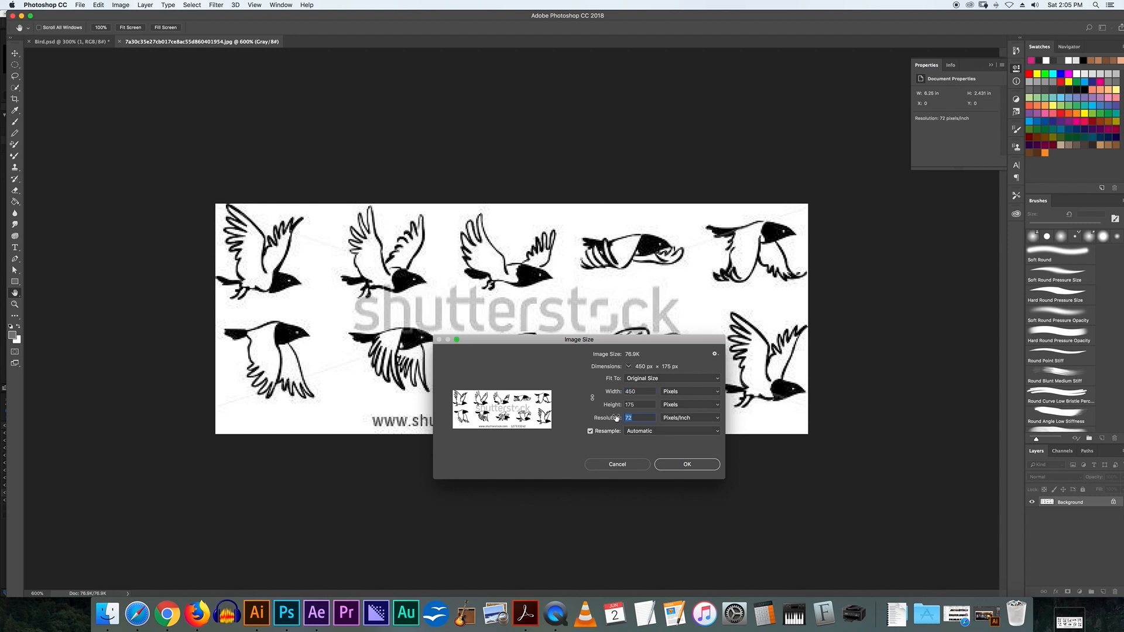
text(300)
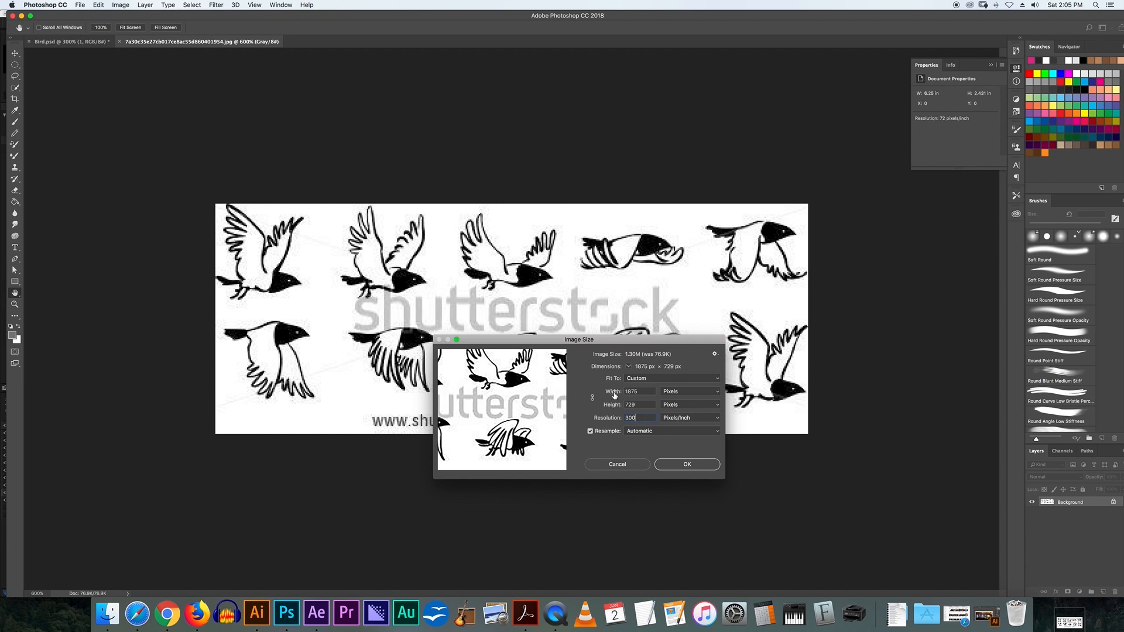
click(687, 464)
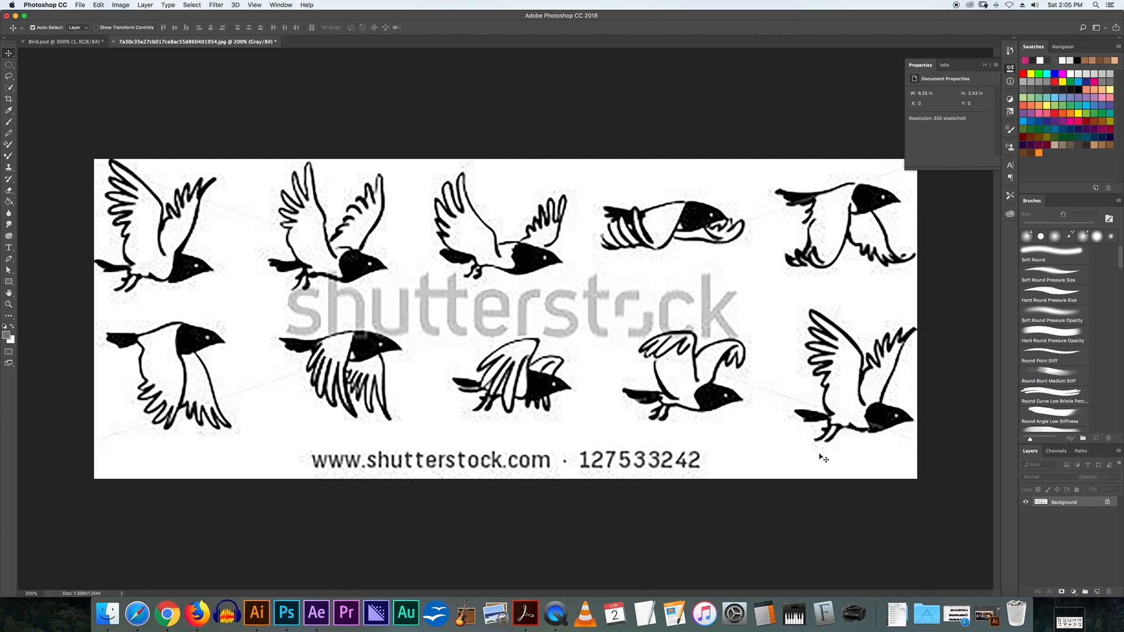
Add a new empty layer above the reference, unlock the Background layer and reduce its opacity to about half for tracing
click(1097, 593)
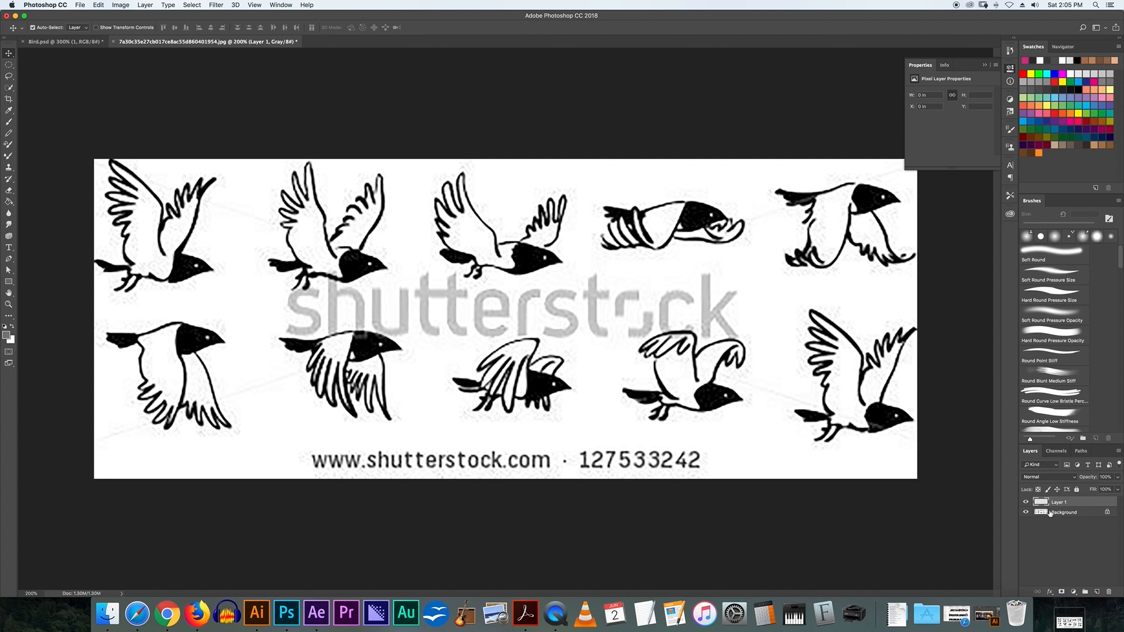
click(1107, 513)
click(1056, 505)
click(1064, 514)
click(1118, 478)
drag(1106, 489, 1100, 491)
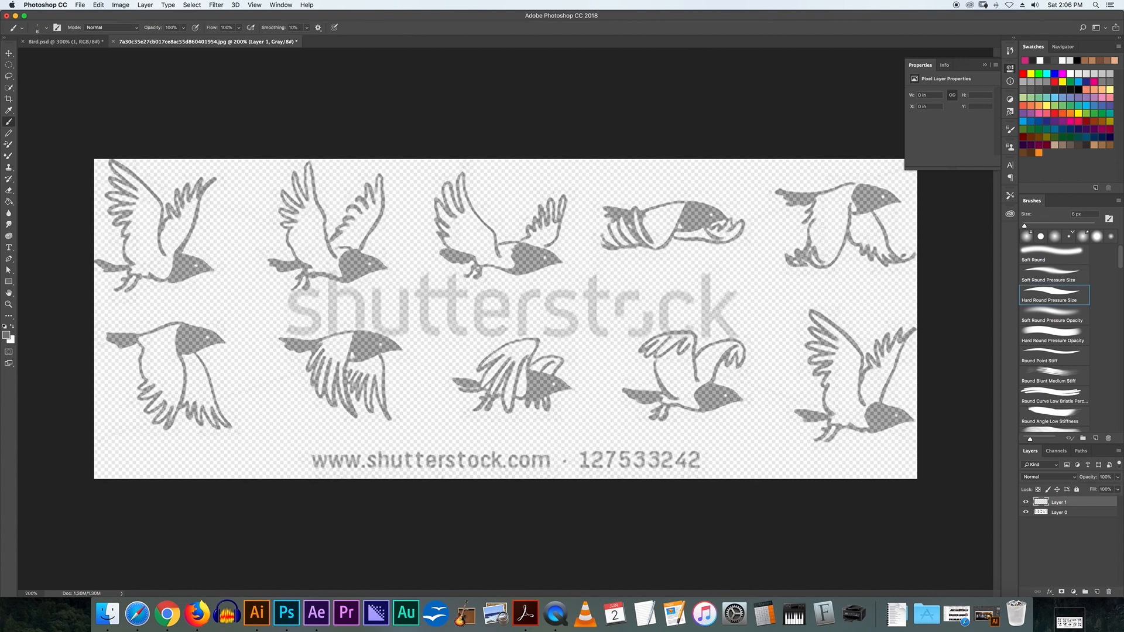
drag(319, 18, 327, 17)
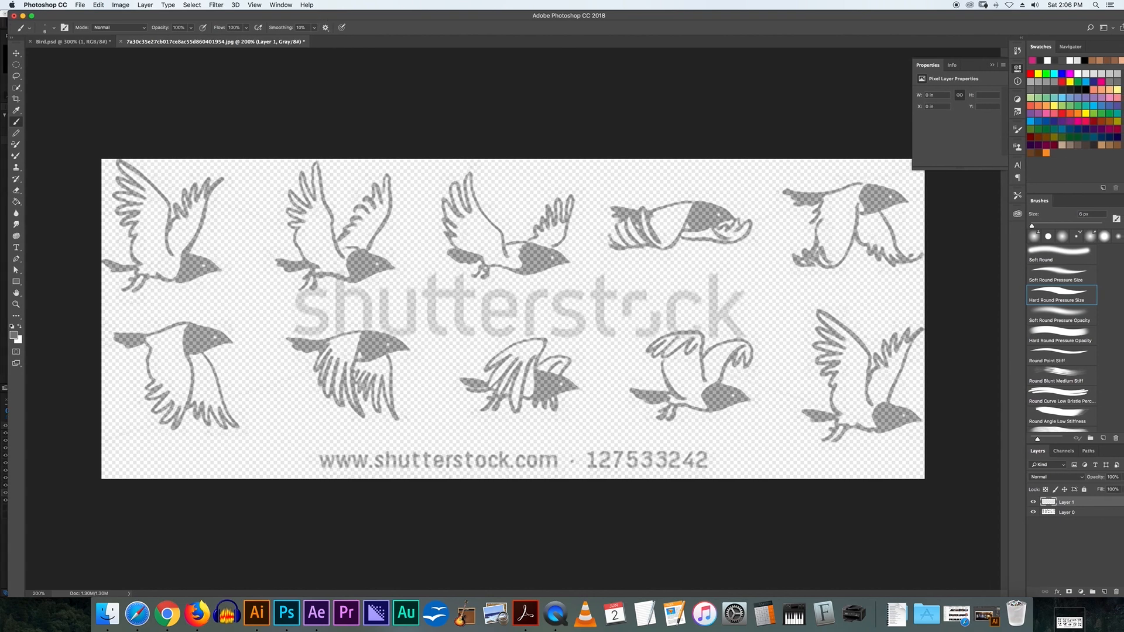
Set the foreground colour to dark red #a10004 and activate the Brush tool
click(13, 335)
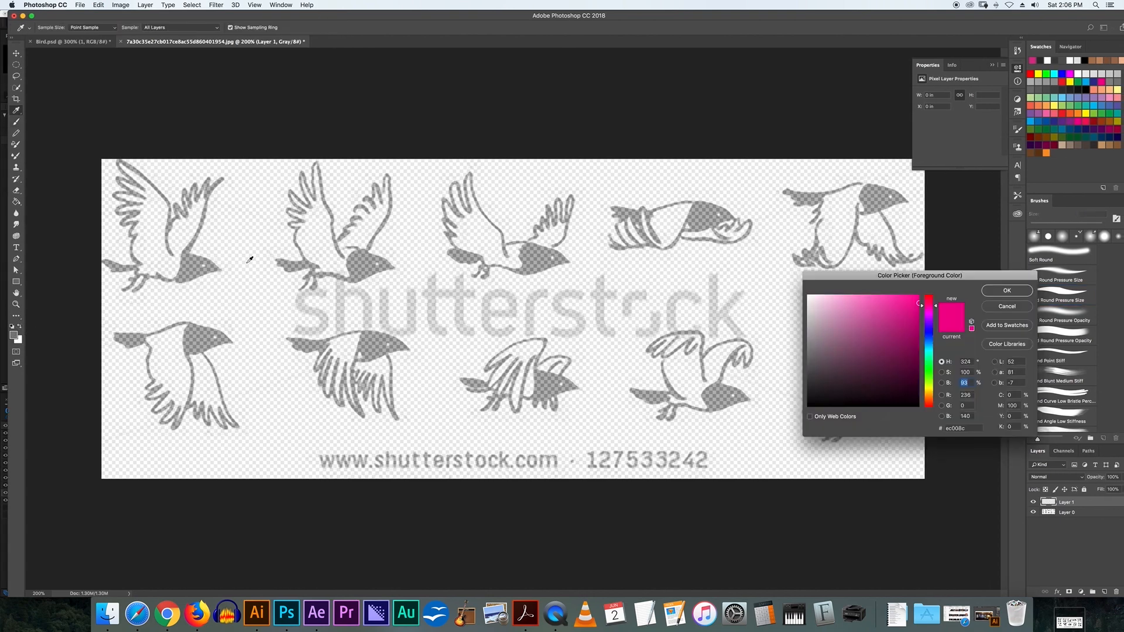
drag(923, 304, 928, 303)
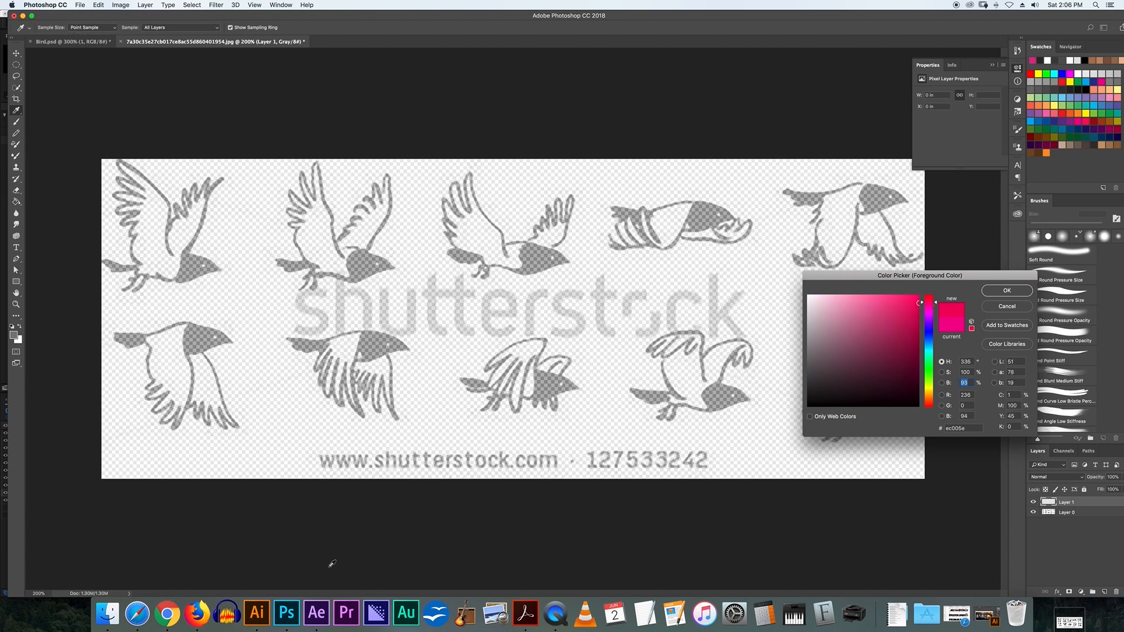
click(320, 620)
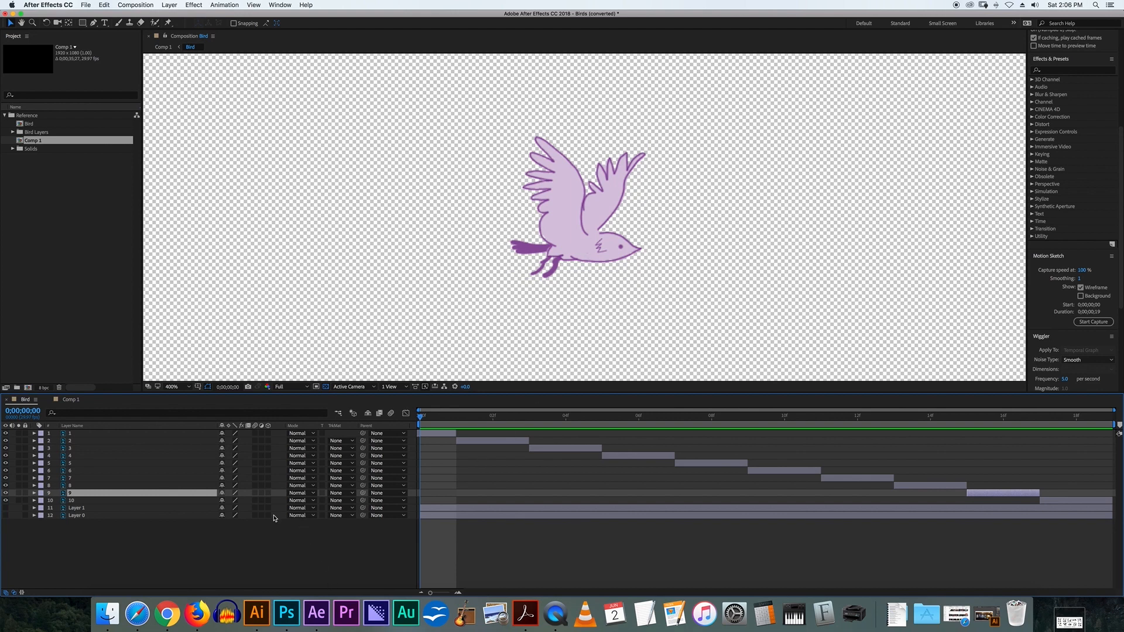
click(293, 625)
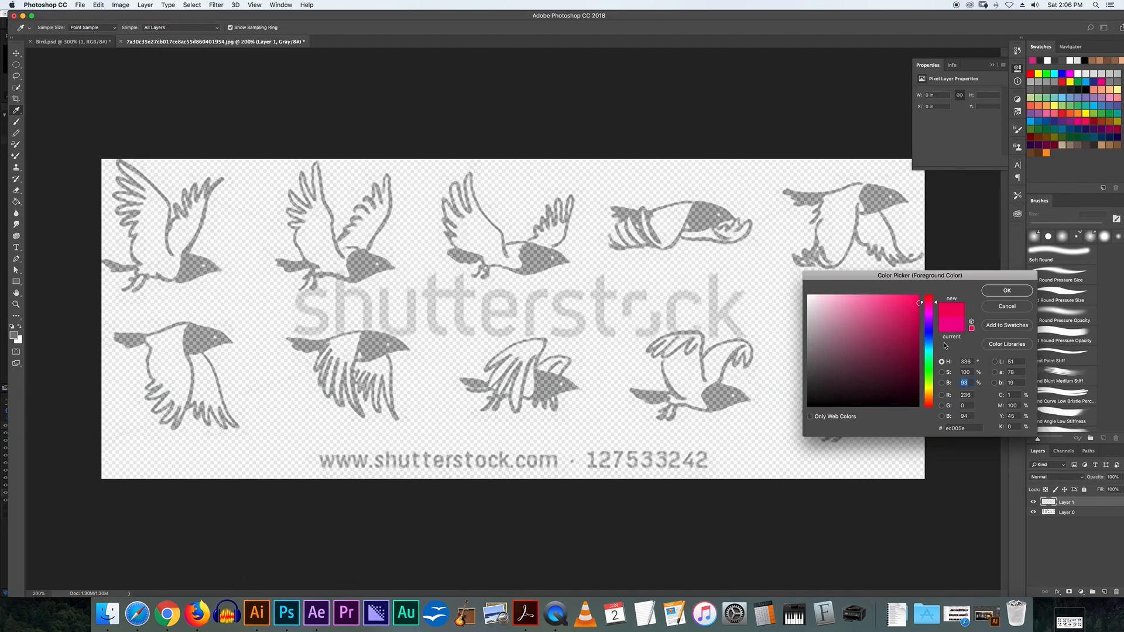
click(928, 306)
mouse_move(927, 306)
mouse_down()
mouse_move(907, 331)
mouse_move(922, 335)
mouse_move(935, 300)
mouse_up()
click(911, 316)
click(921, 336)
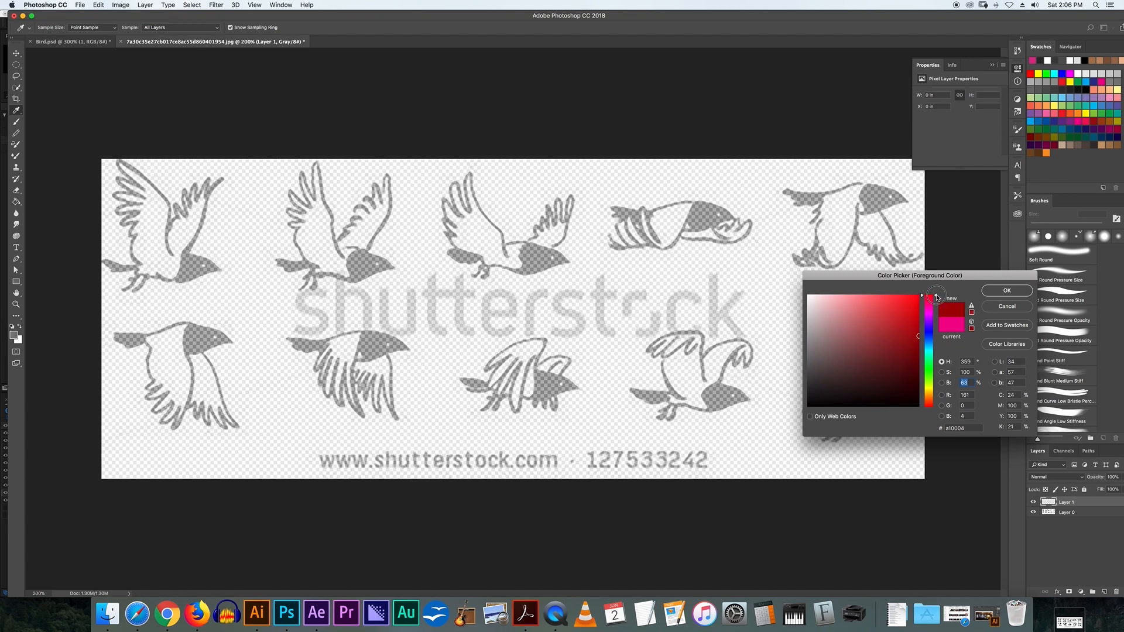
click(1007, 290)
key(b)
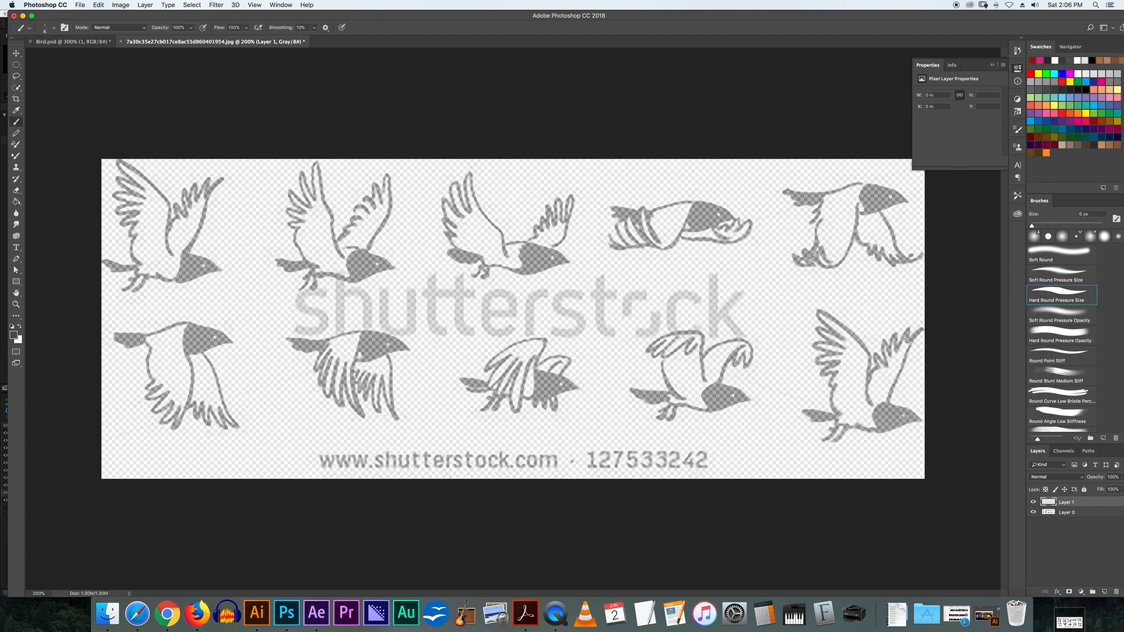
Choose the small hard round tip from the recent brushes for tracing the outlines
click(54, 28)
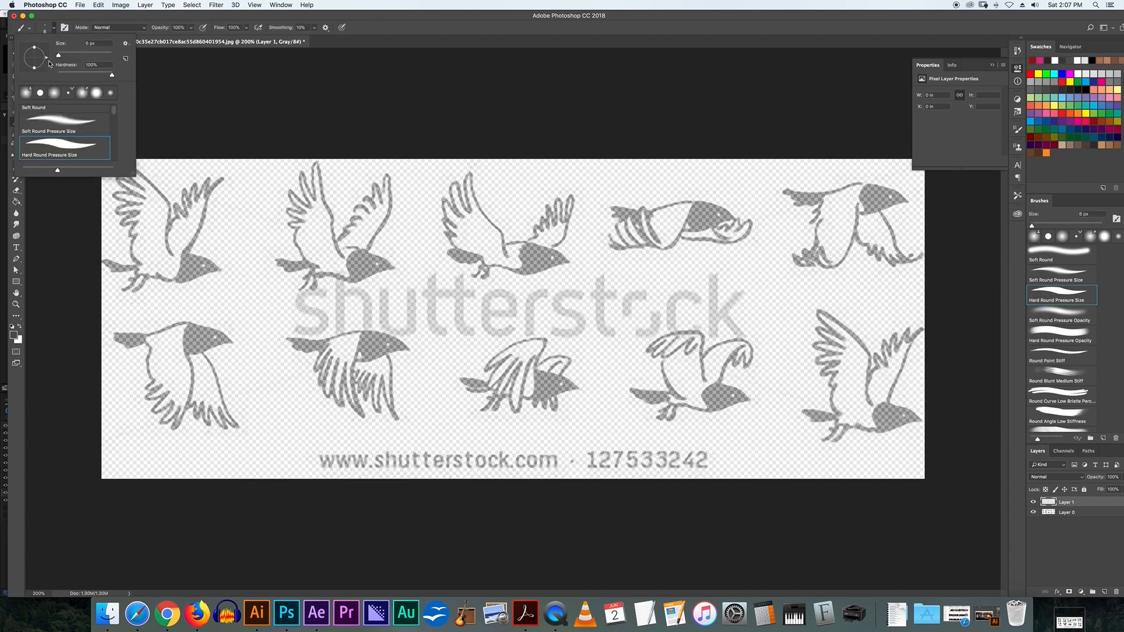
click(40, 93)
click(263, 17)
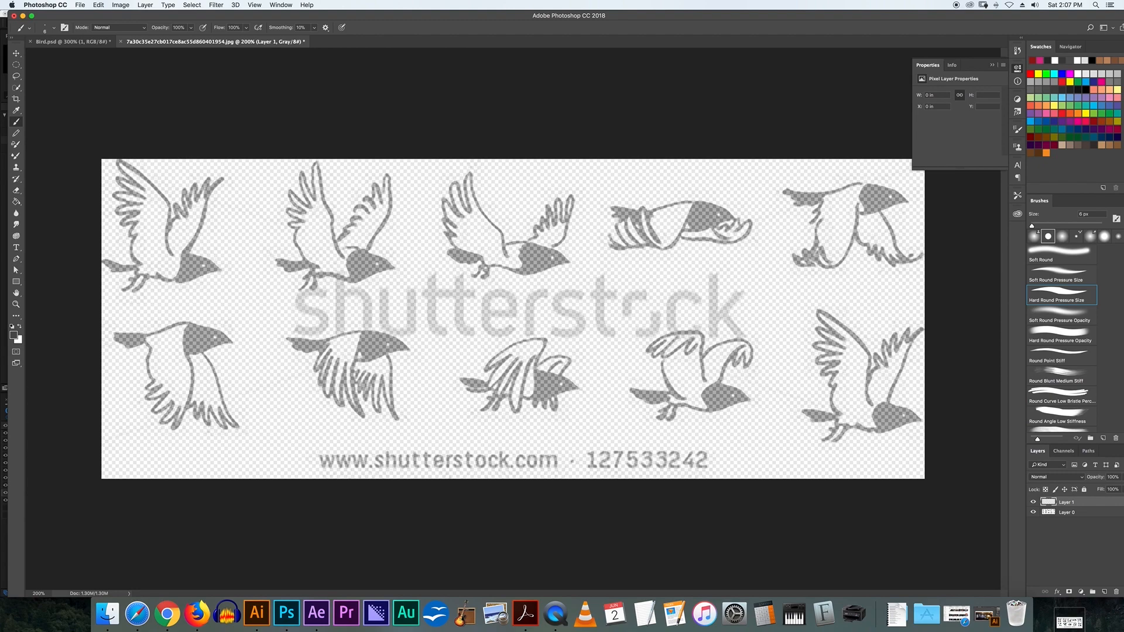
Convert the document from grayscale to RGB Color mode without merging the layers
key(super+plus)
key(super+plus)
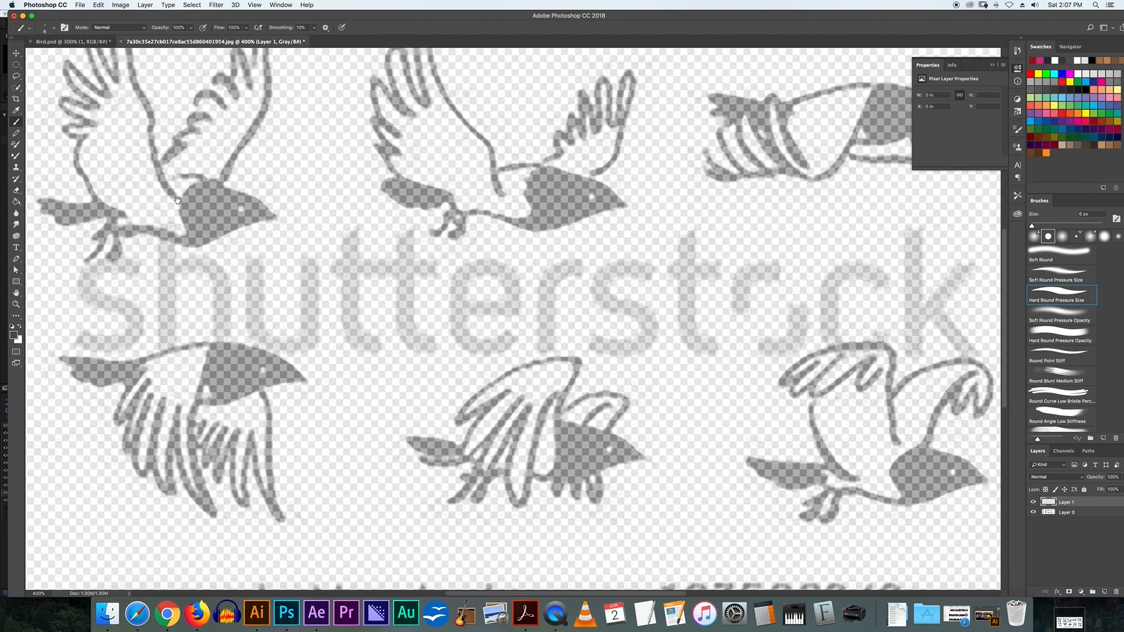
drag(139, 220, 637, 294)
click(127, 5)
mouse_move(129, 15)
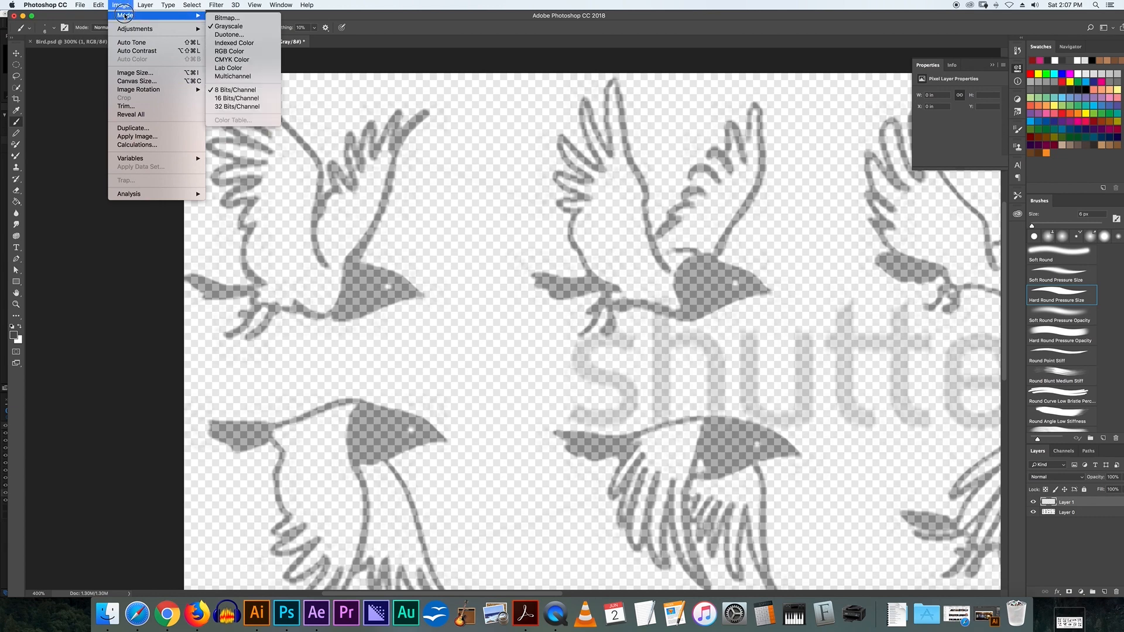
click(227, 51)
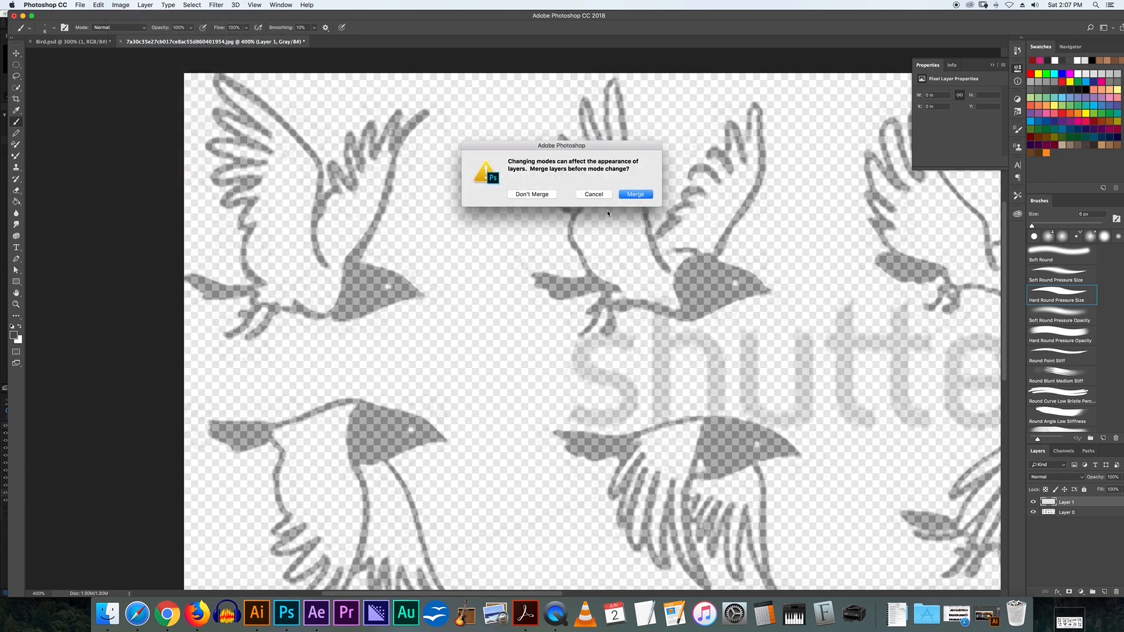
click(532, 194)
Trace both wings and the head of the first bird in dark red on Layer 1
mouse_move(199, 138)
mouse_down()
mouse_move(148, 118)
mouse_move(199, 171)
mouse_move(175, 233)
mouse_move(197, 286)
mouse_up()
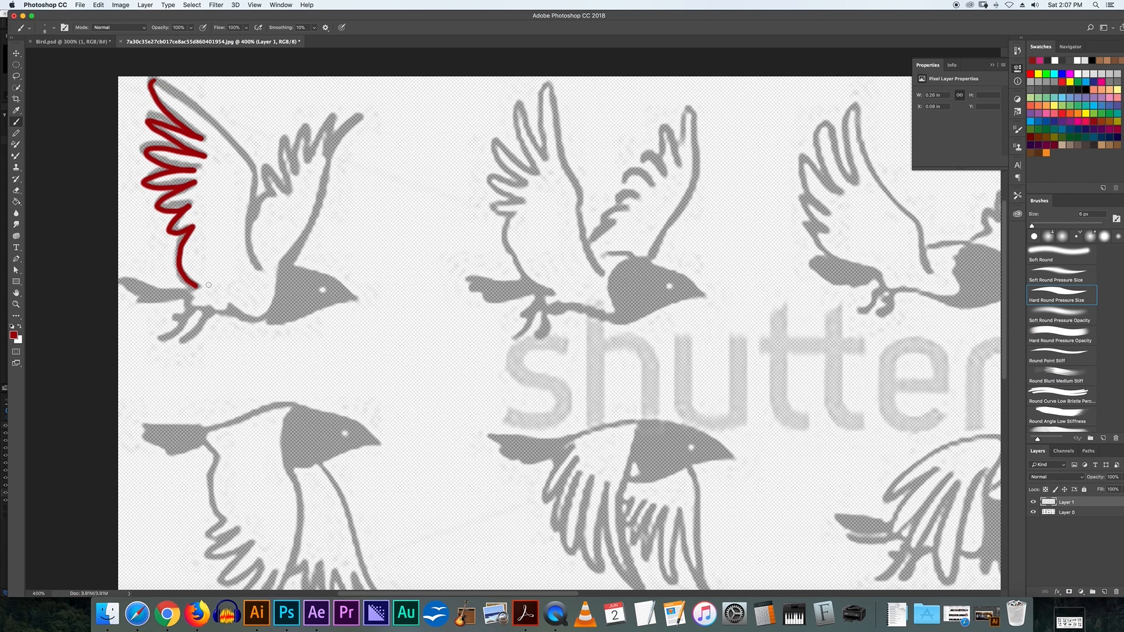
mouse_move(150, 85)
mouse_down()
mouse_move(173, 87)
mouse_move(212, 119)
mouse_move(252, 176)
mouse_move(260, 273)
mouse_up()
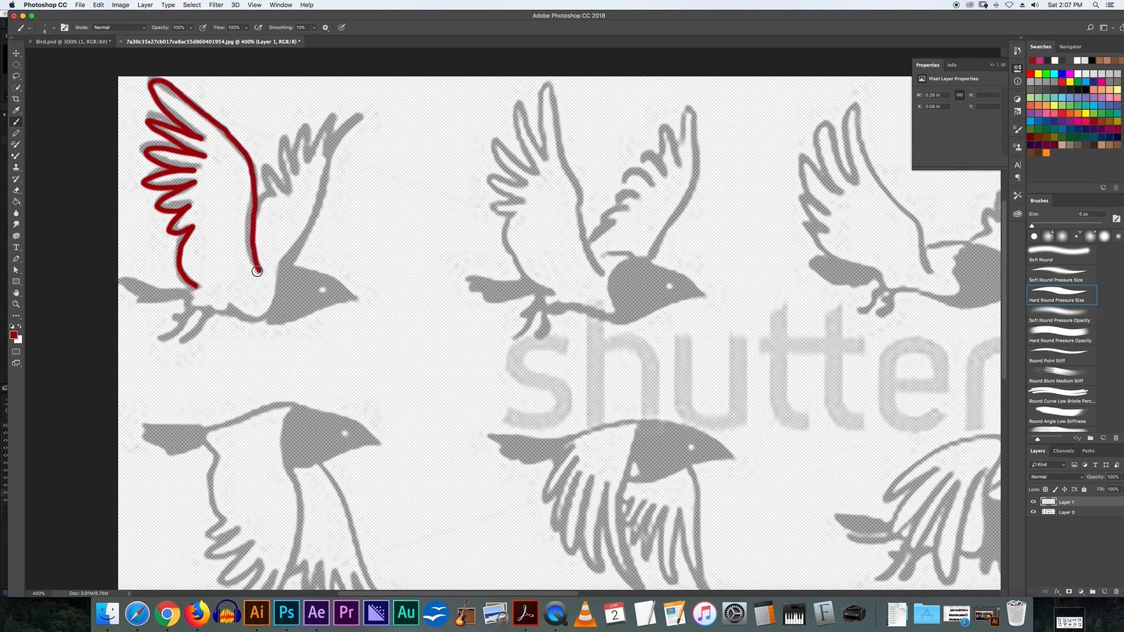
scroll(308, 289, down, 3)
scroll(308, 289, left, 3)
mouse_move(315, 168)
mouse_down()
mouse_move(349, 107)
mouse_move(409, 77)
mouse_move(380, 171)
mouse_move(351, 218)
mouse_move(373, 205)
mouse_move(404, 210)
mouse_move(433, 242)
mouse_move(342, 268)
mouse_up()
scroll(363, 241, down, 2)
scroll(362, 242, left, 2)
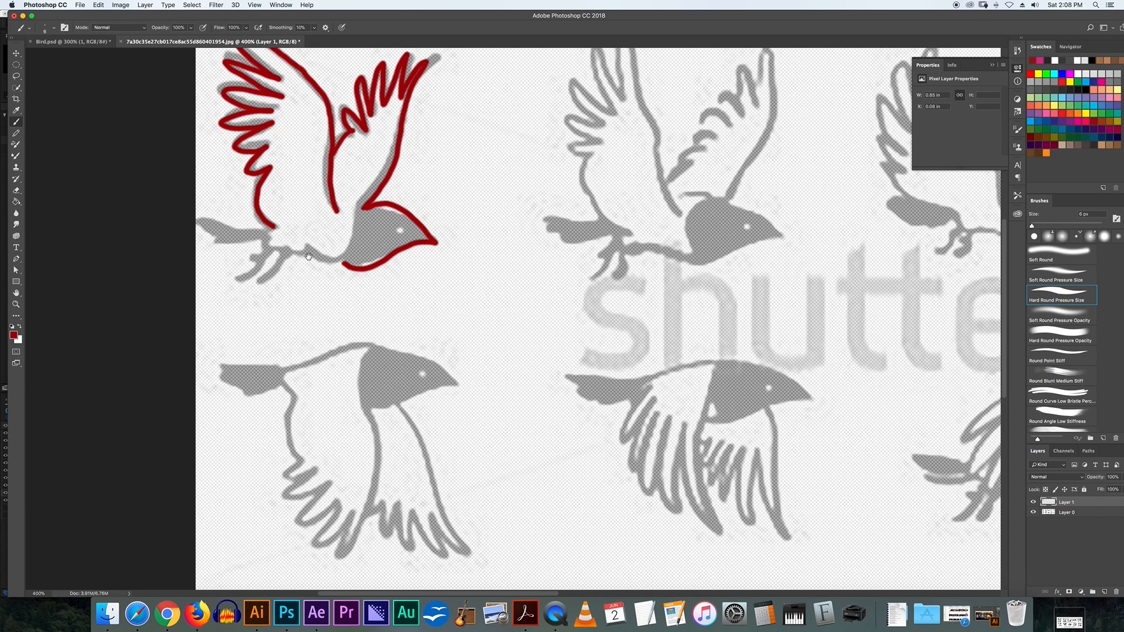
Trace the first bird's belly and feet, and outline the other nine poses in the same dark red
scroll(309, 256, left, 2)
scroll(308, 256, up, 1)
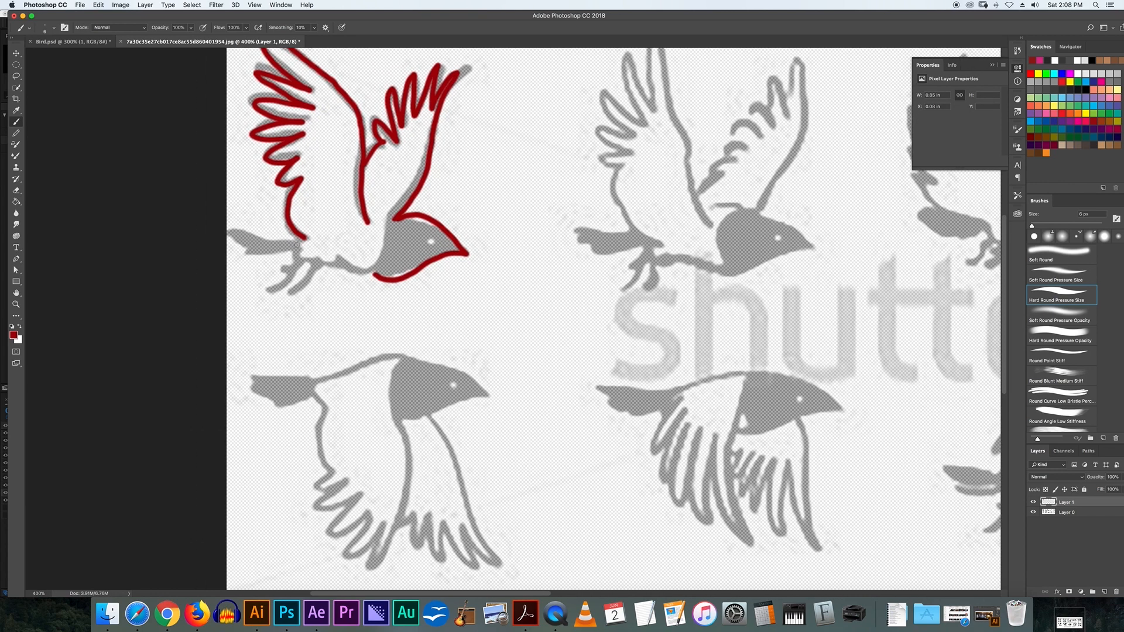
mouse_move(301, 236)
mouse_down()
mouse_move(305, 264)
mouse_move(345, 257)
mouse_move(354, 273)
mouse_move(381, 273)
mouse_up()
mouse_move(298, 257)
mouse_down()
mouse_move(268, 291)
mouse_move(311, 280)
mouse_move(294, 292)
mouse_up()
scroll(436, 272, up, 3)
scroll(436, 272, left, 1)
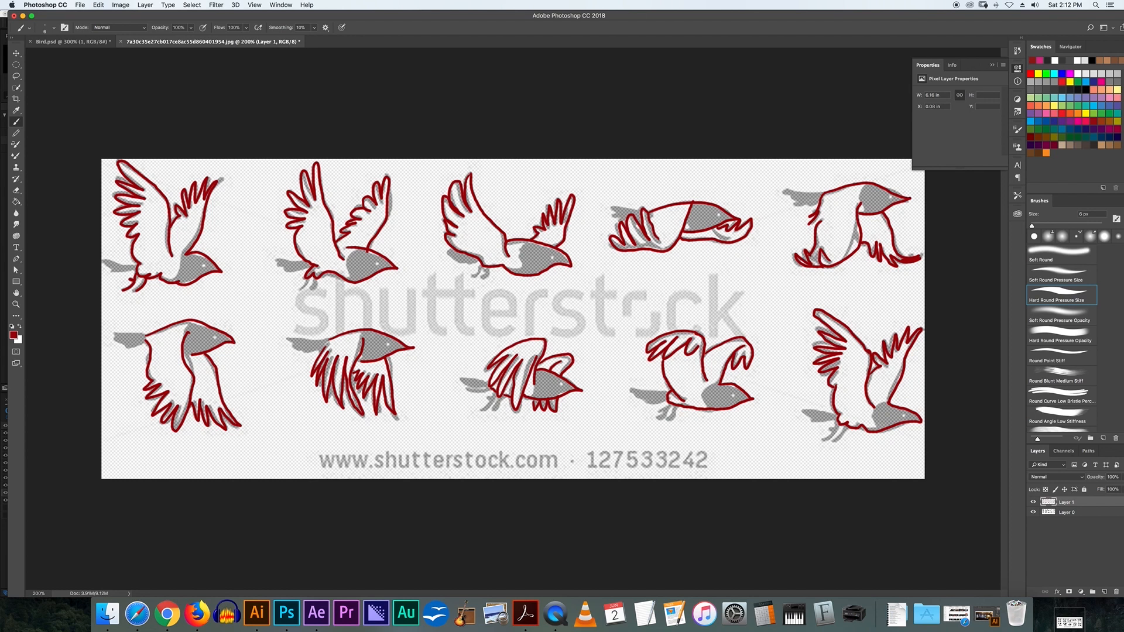
Toggle the visibility of the traced outline layer to check it against the reference, and shift the Photoshop window aside
click(1033, 503)
click(1033, 502)
drag(434, 16, 407, 25)
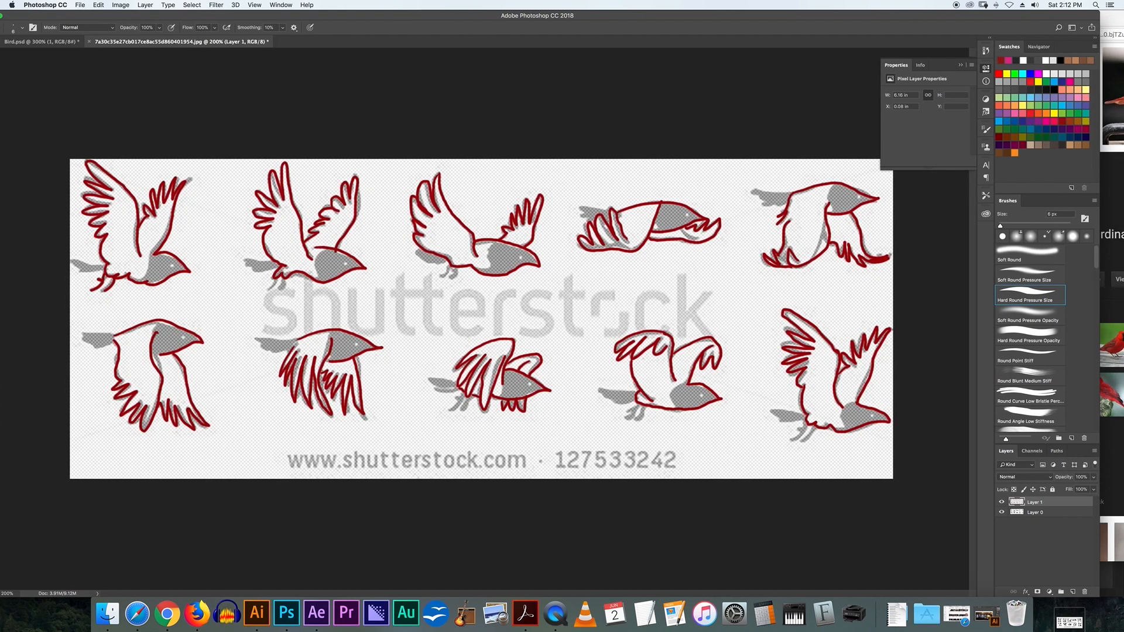
Switch to Chrome to examine the Northern Cardinal photo as a colour and shape reference, and return to Photoshop
click(167, 613)
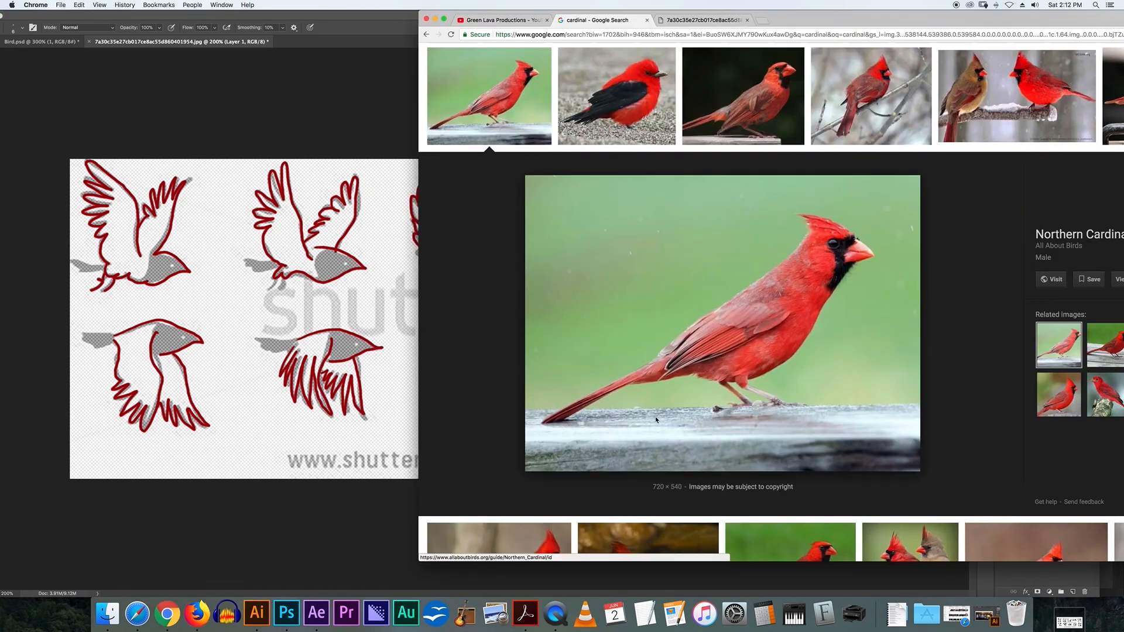
scroll(748, 356, up, 1)
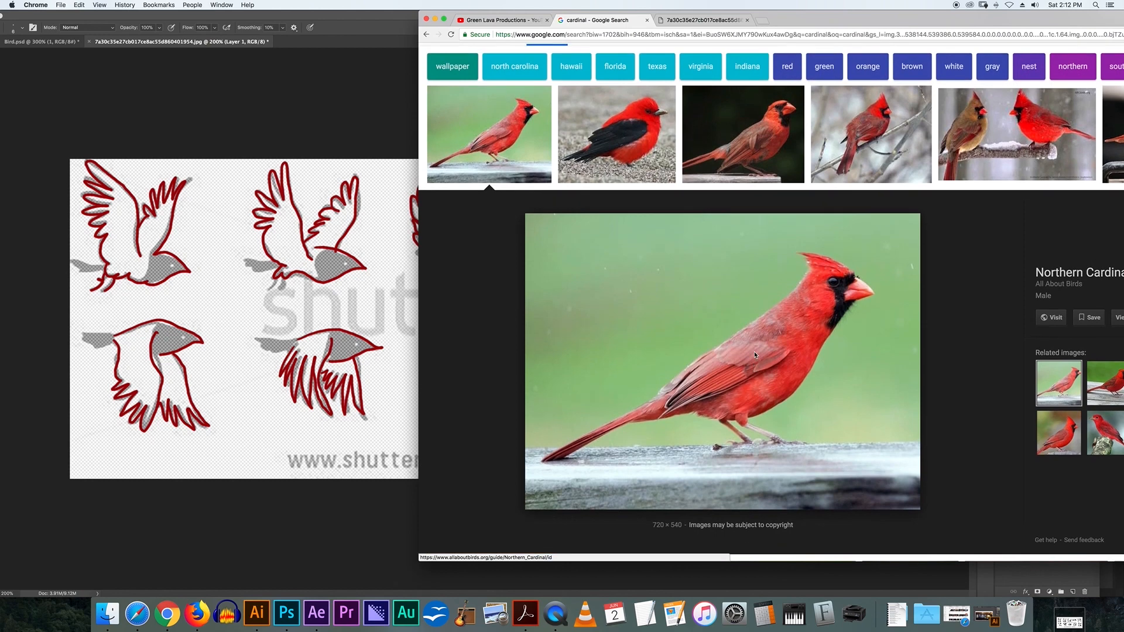
scroll(748, 355, down, 2)
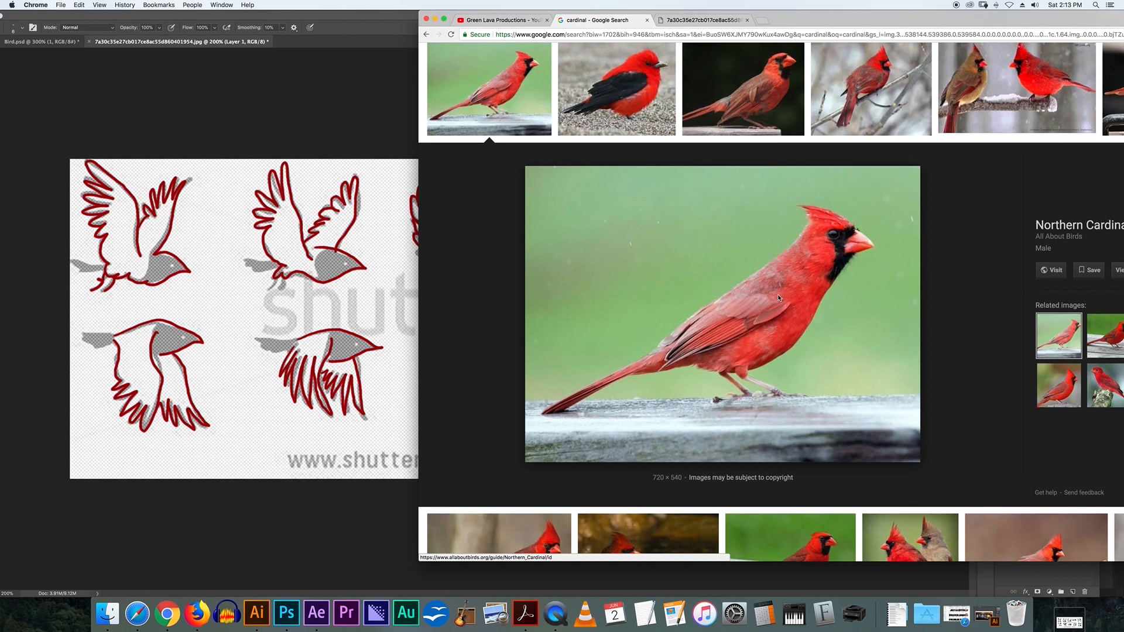
click(411, 297)
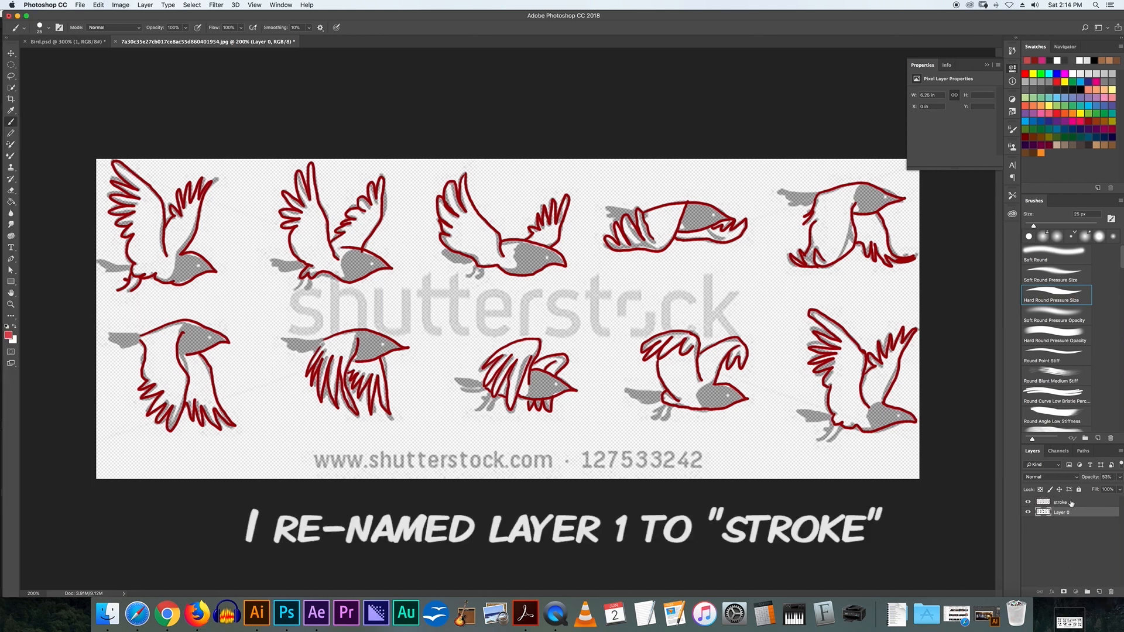
Duplicate the stroke layer and rename the upper copy as "stroke"
click(1071, 503)
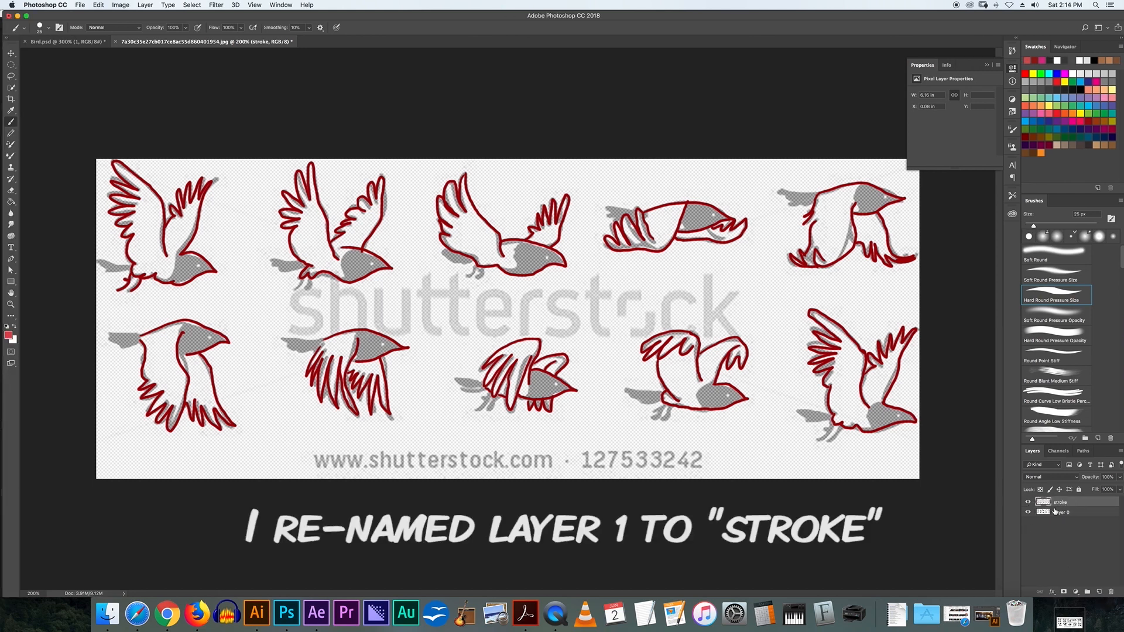
key(super+j)
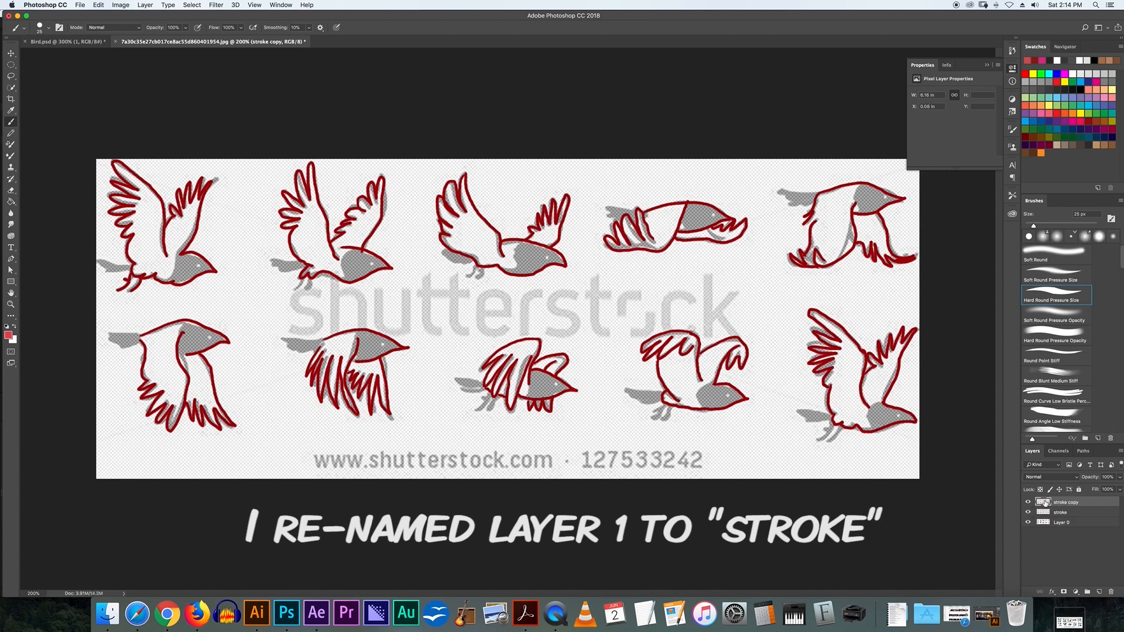
click(1027, 502)
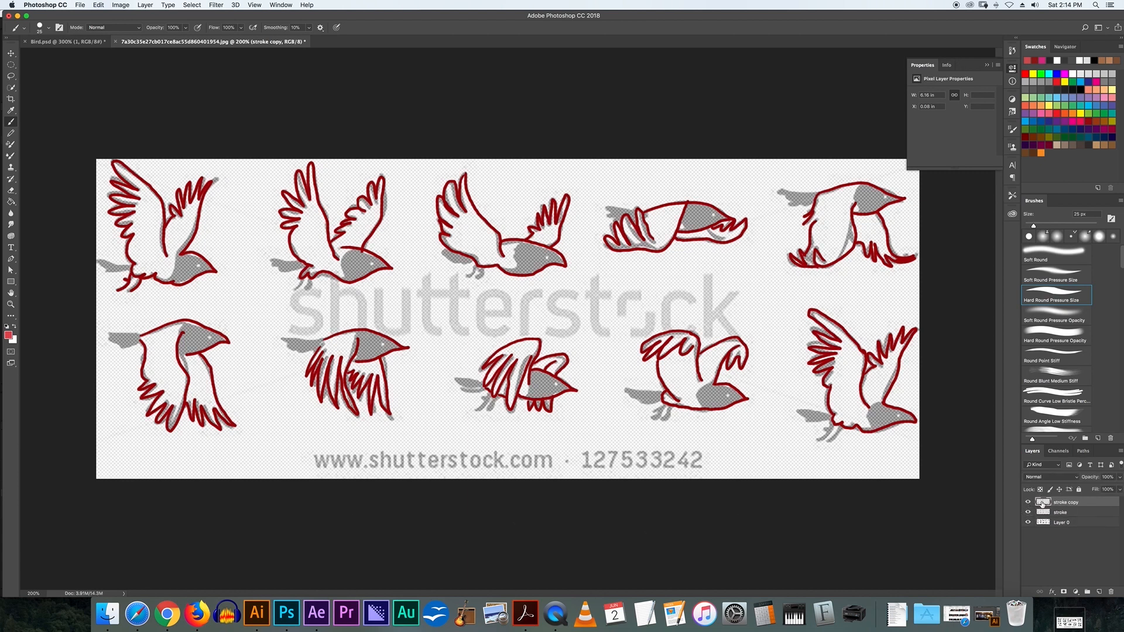
double_click(1066, 502)
double_click(1070, 503)
key(Return)
Rename the lower stroke layer as "color" and fill the first bird's body on it with light red using the Paint Bucket
click(1062, 513)
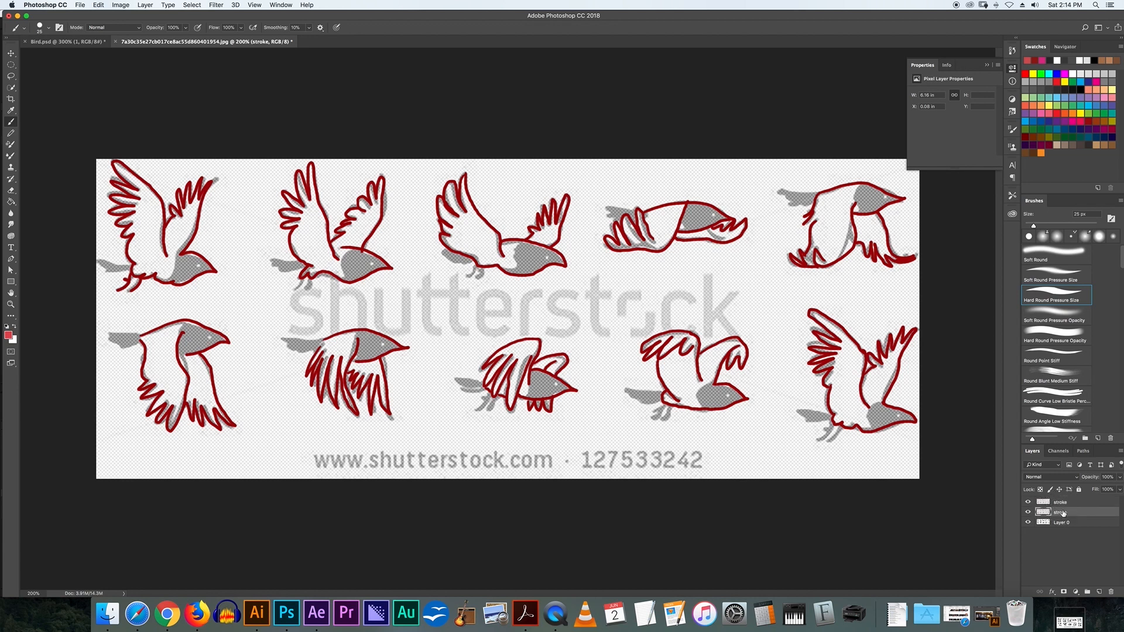
text(color)
key(Return)
click(11, 202)
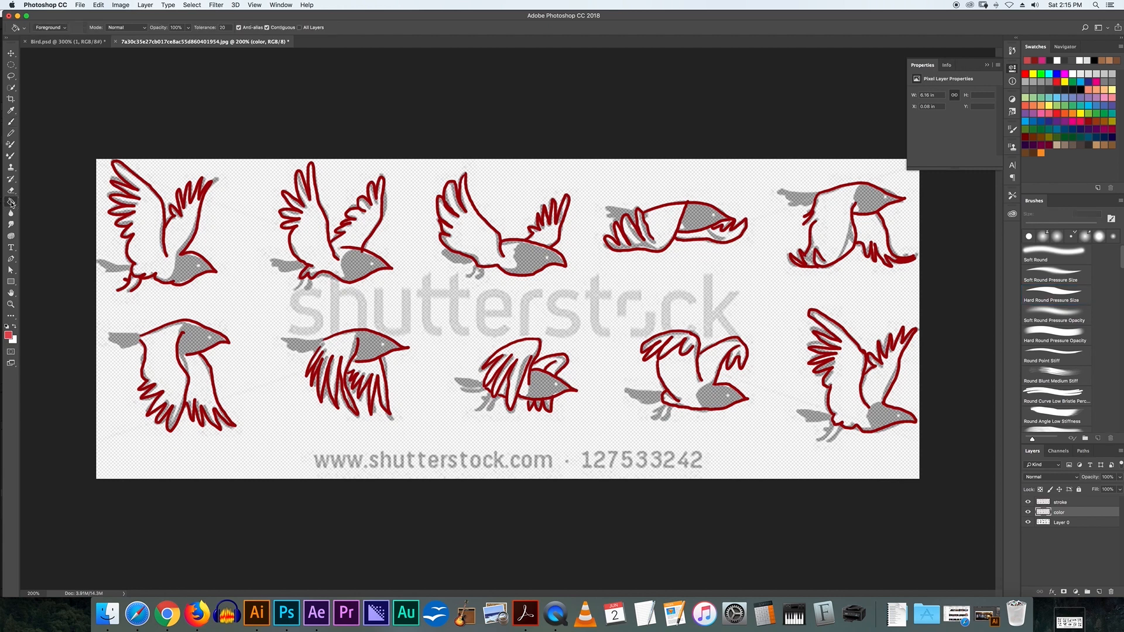
click(151, 242)
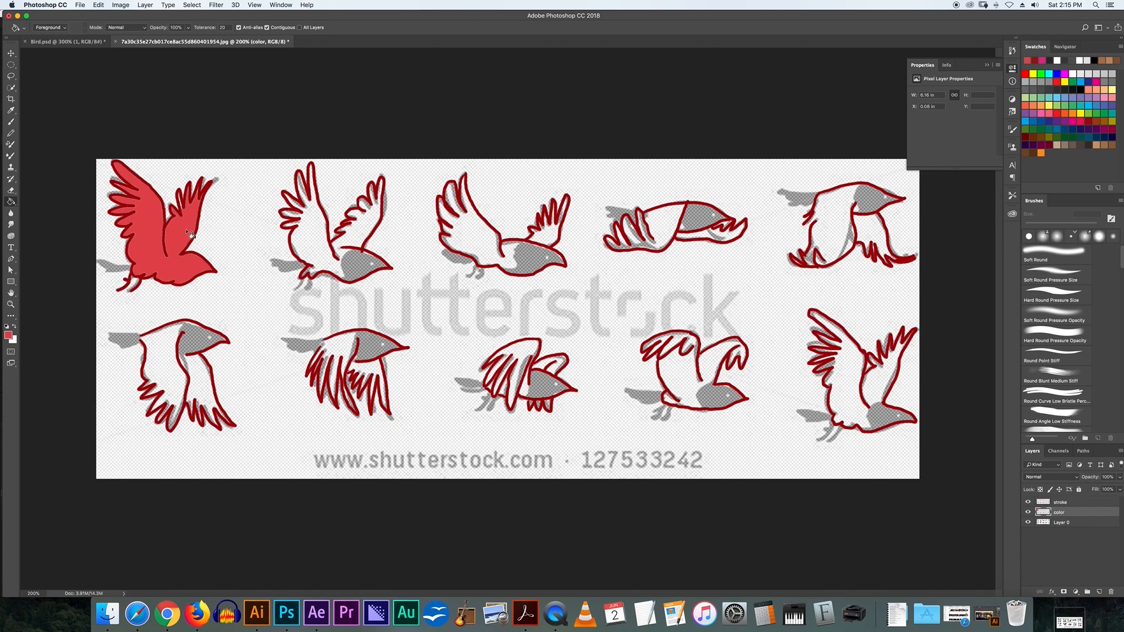
Fill the second, third and fourth birds in the top row with light red on the color layer
click(319, 251)
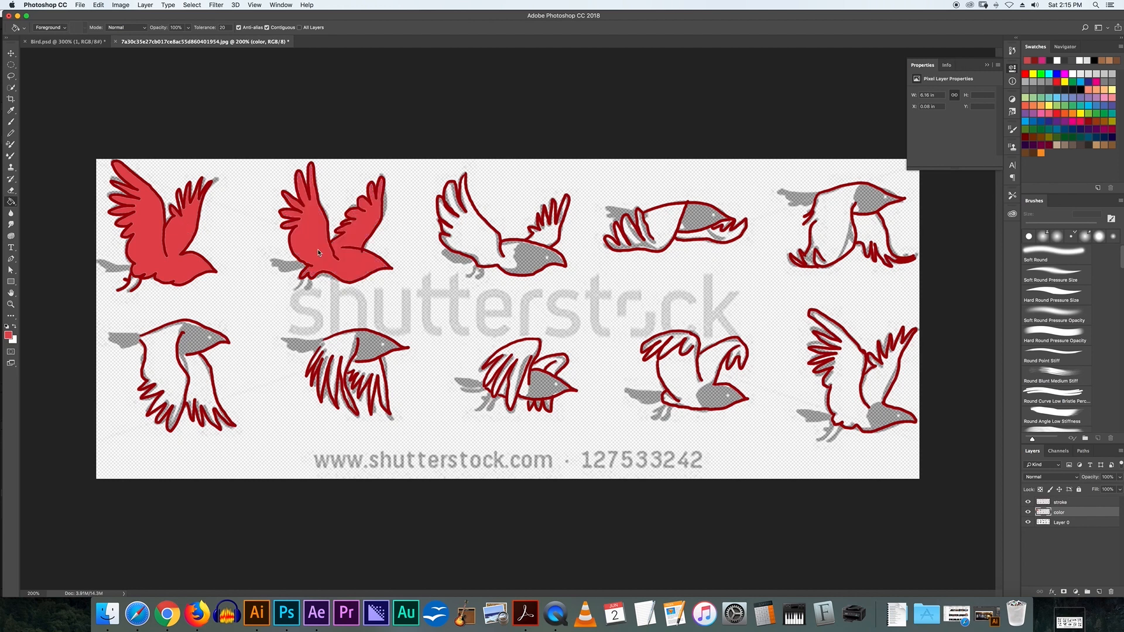
click(520, 258)
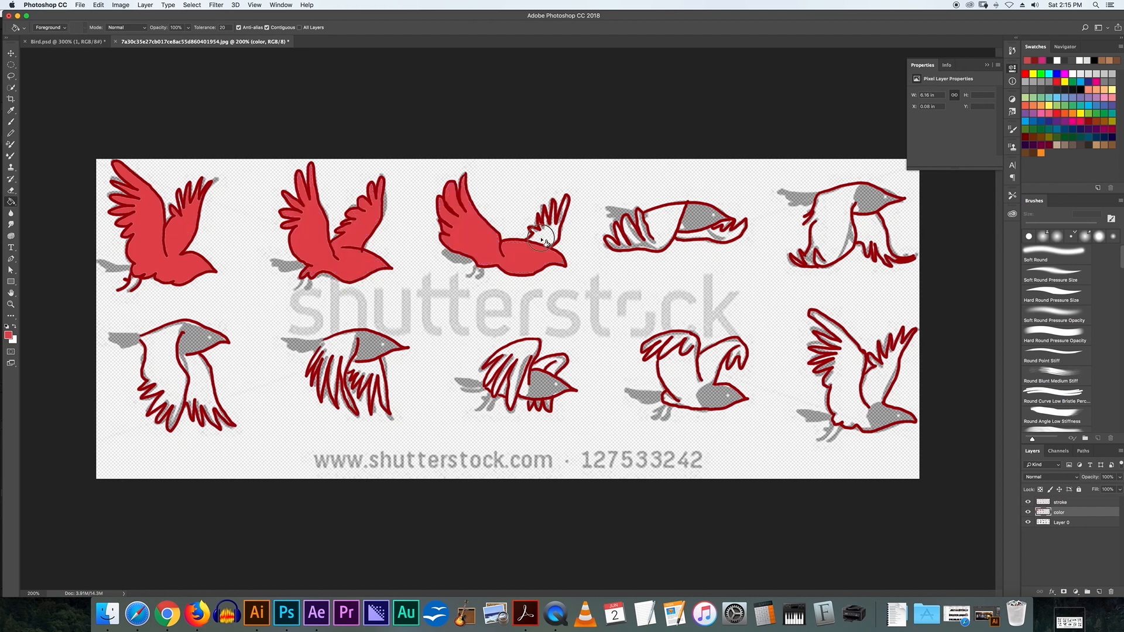
click(667, 229)
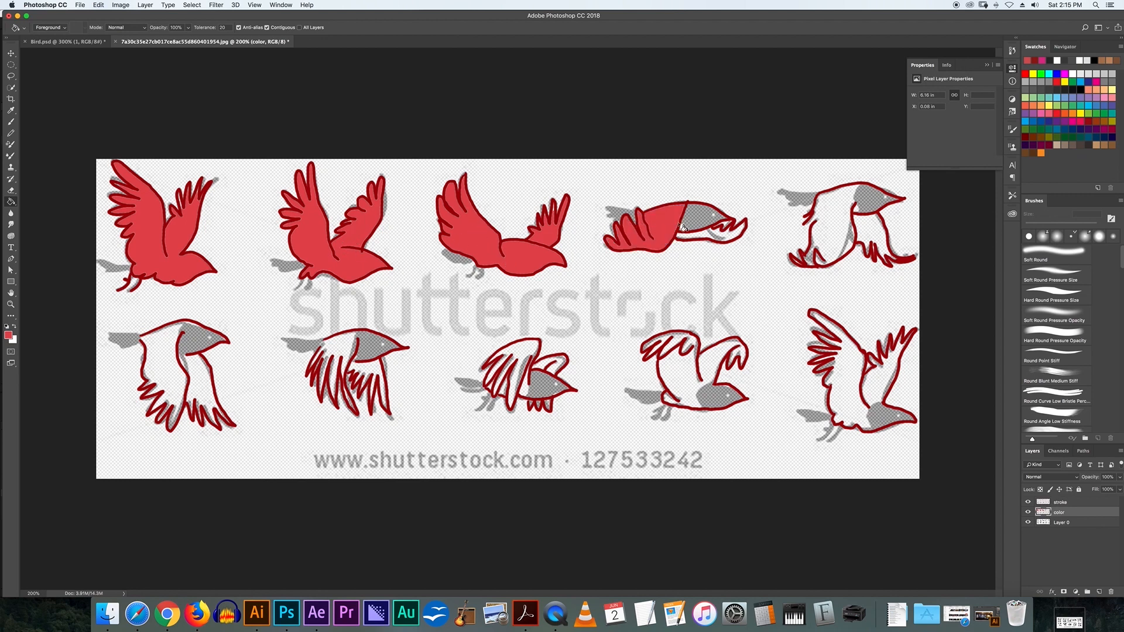
click(704, 228)
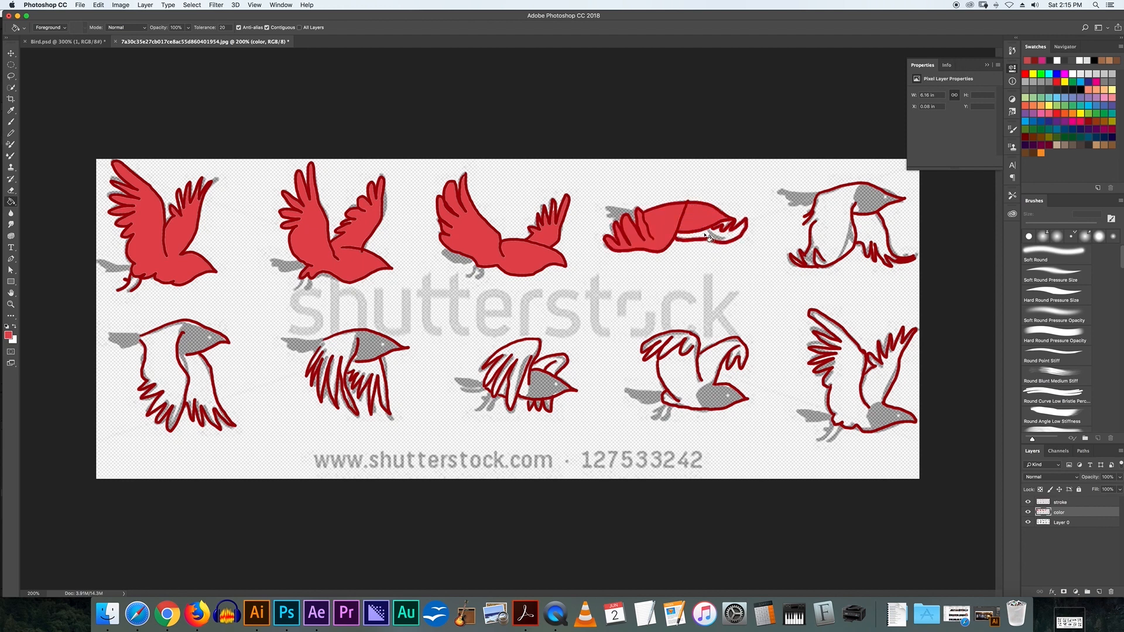
click(716, 237)
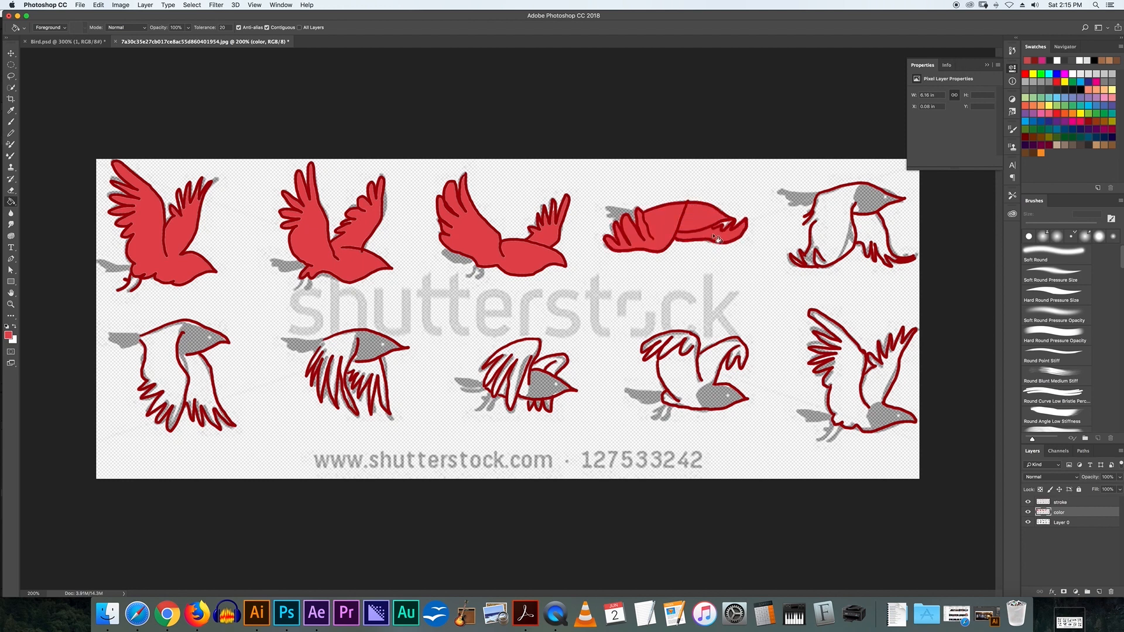
Undo the first fill of the fifth bird, close its outline gap with the Brush, and fill its body and wings light red
click(834, 212)
key(super+z)
key(b)
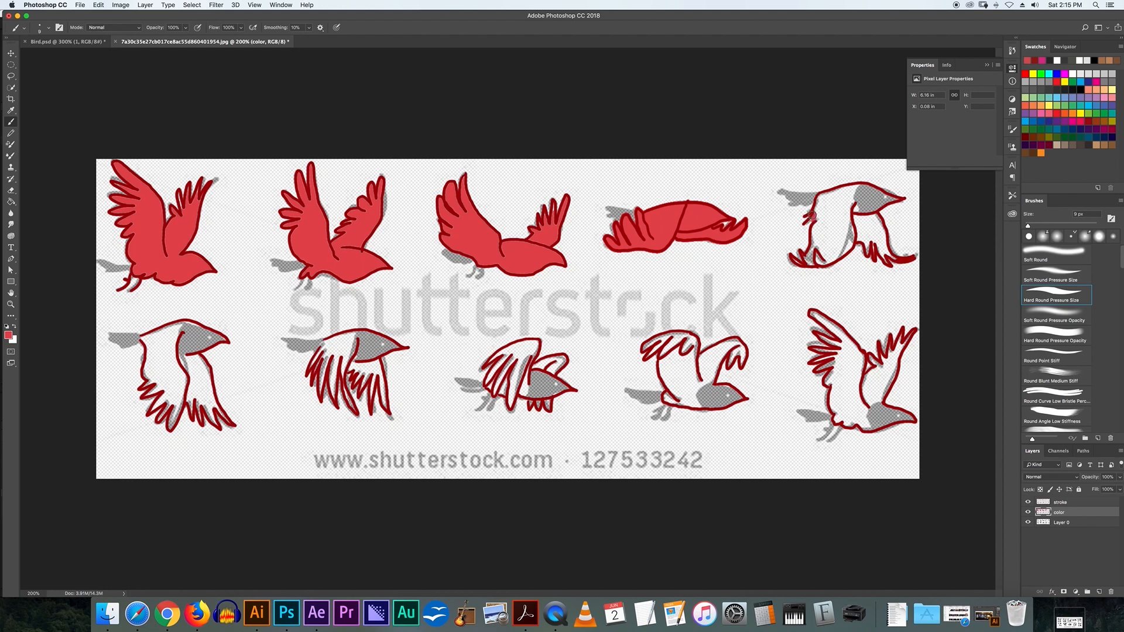
key(g)
click(846, 208)
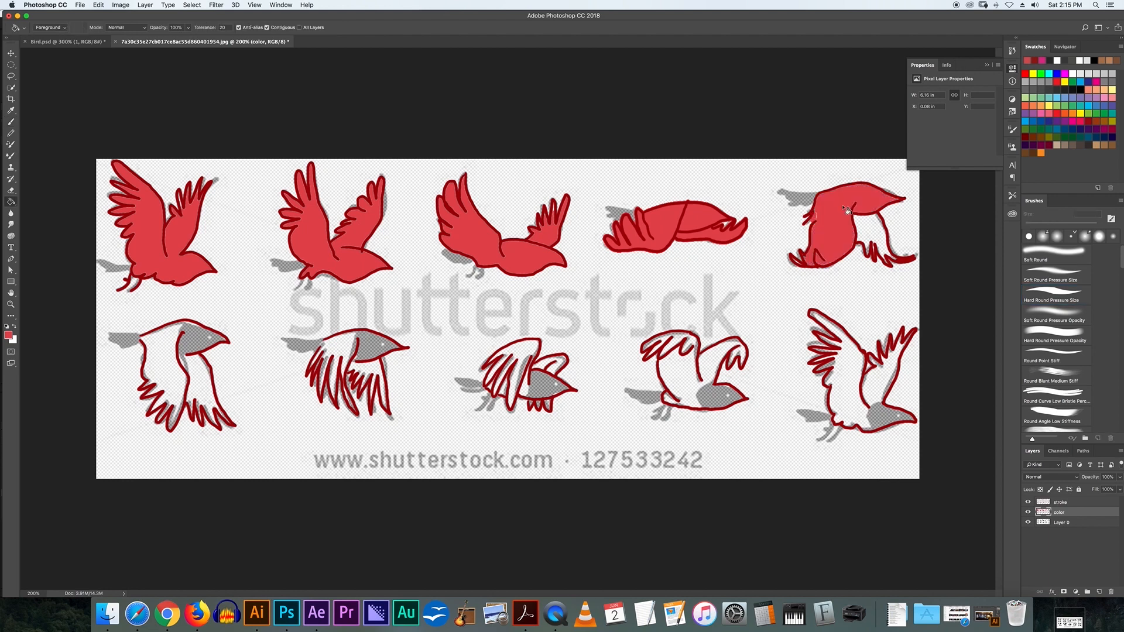
click(867, 229)
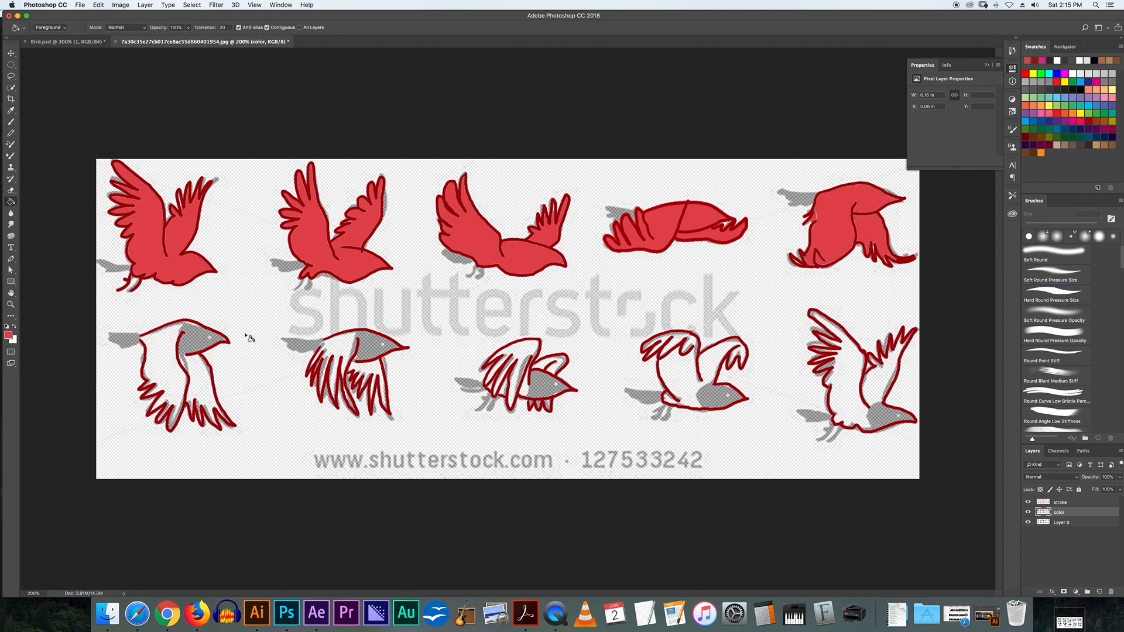
Undo the fill that spills across the canvas, close the sixth bird's outline with the Brush, and fill the bird light red
click(175, 350)
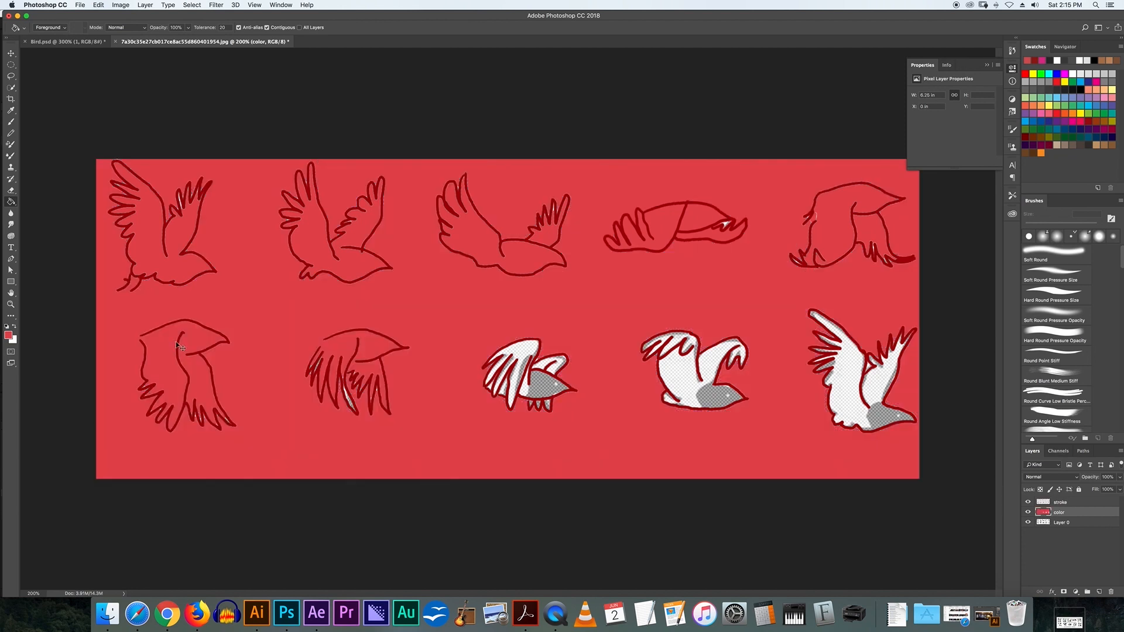
key(super+z)
key(b)
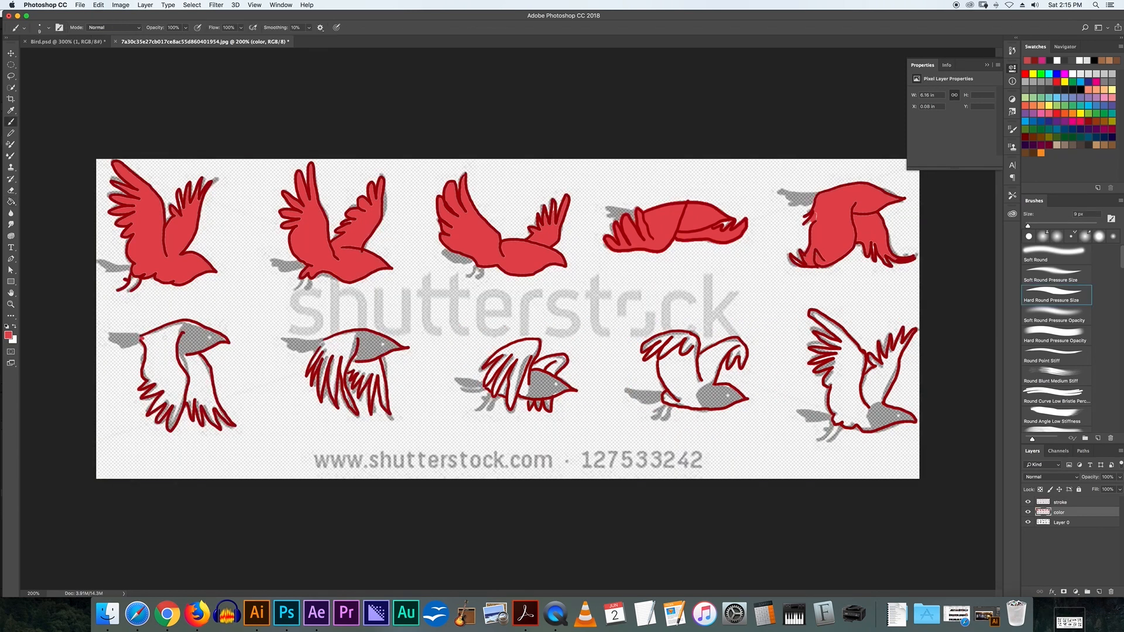
key(g)
click(176, 350)
Close the seventh bird's outline with the Brush, and fill the seventh and eighth birds, including the eighth's separate wing areas, light red
key(b)
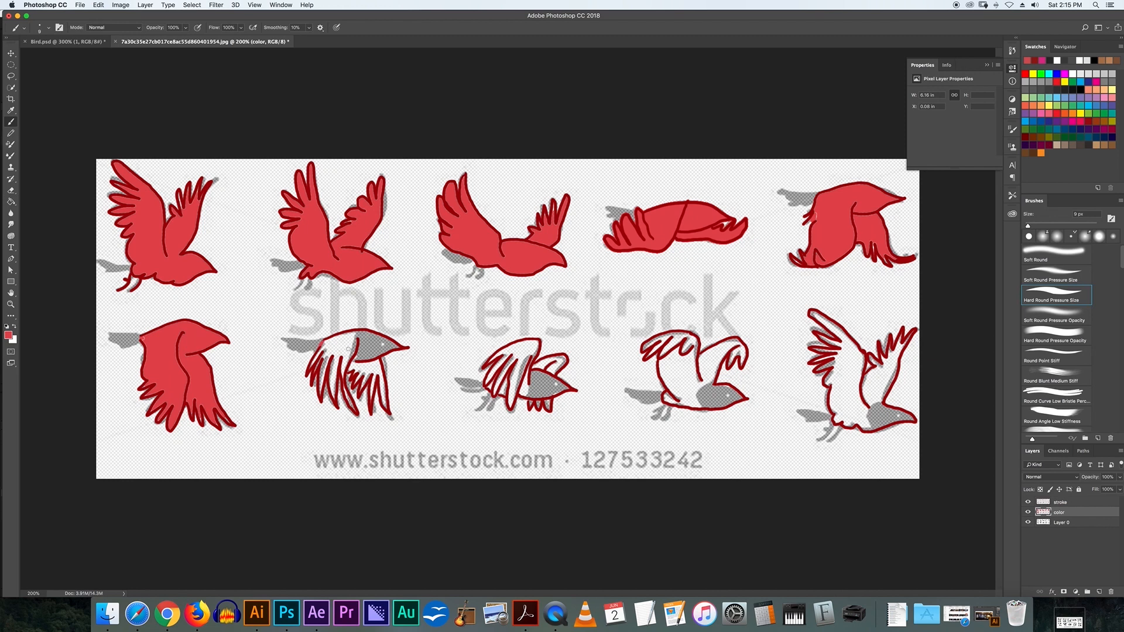
key(g)
click(368, 347)
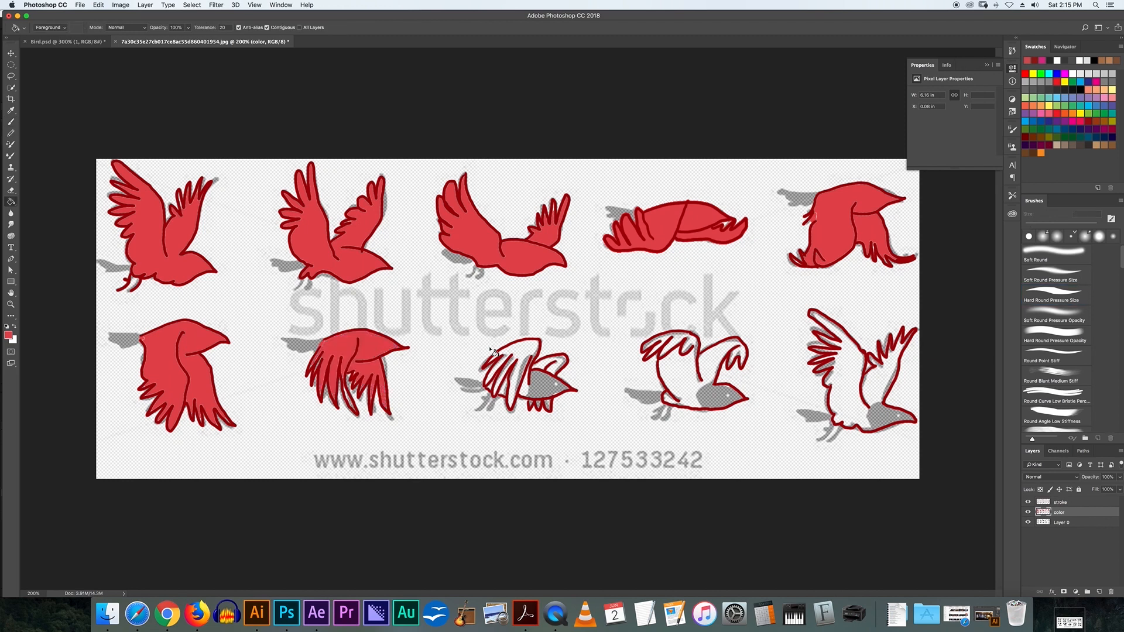
click(519, 356)
click(546, 384)
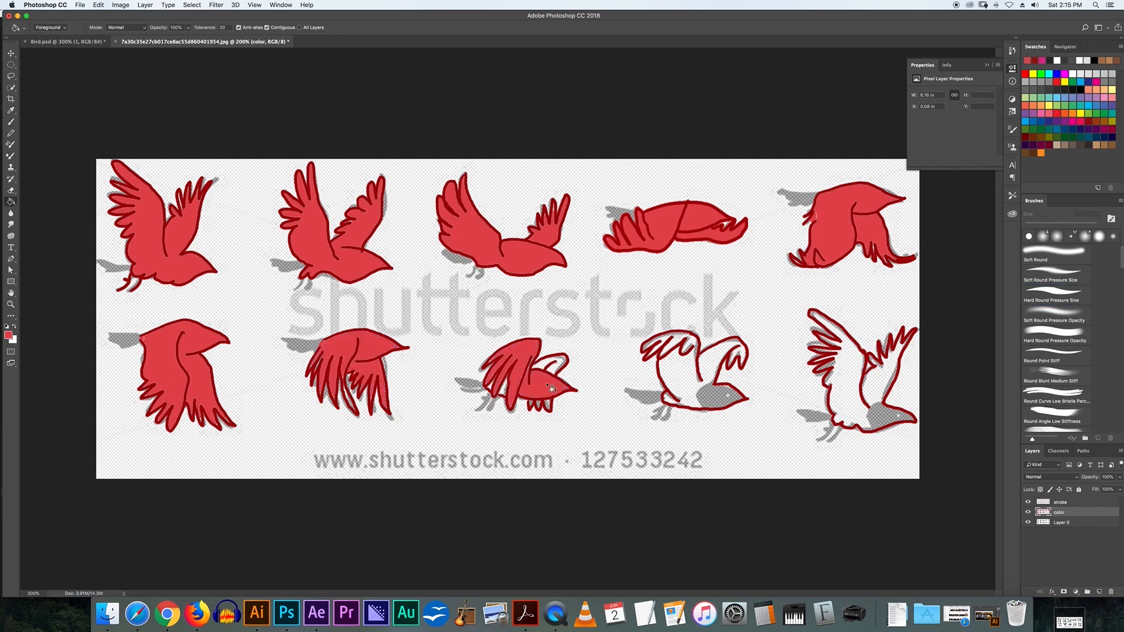
click(503, 393)
click(551, 368)
Fill the ninth and tenth birds in the bottom row with light red
scroll(537, 409, up, 3)
scroll(661, 372, right, 5)
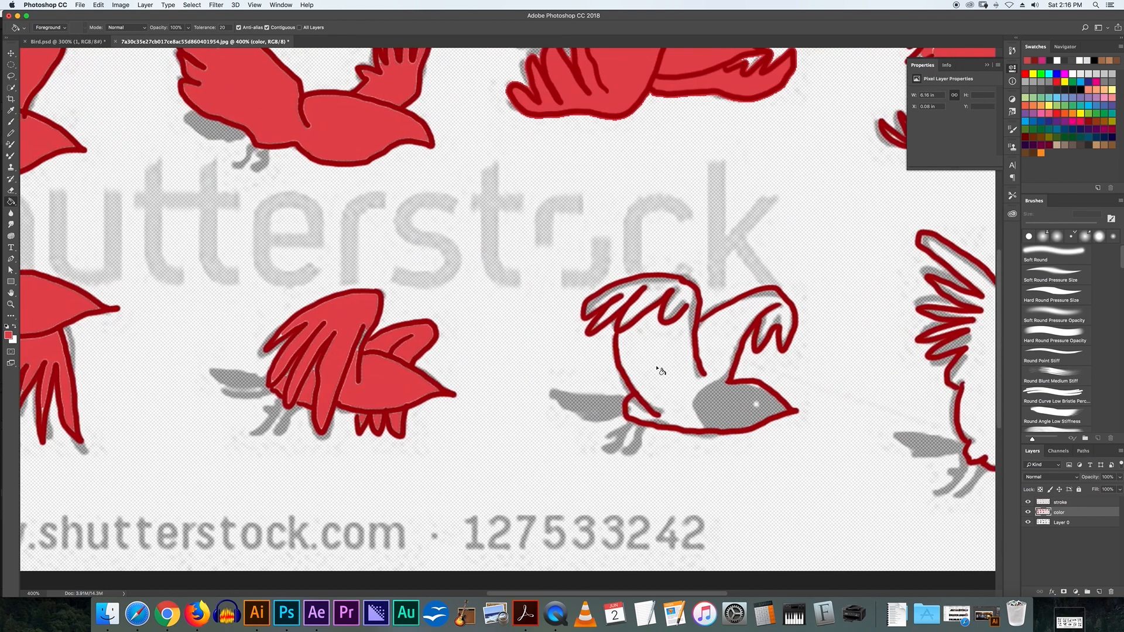
click(676, 374)
scroll(693, 387, right, 6)
click(715, 362)
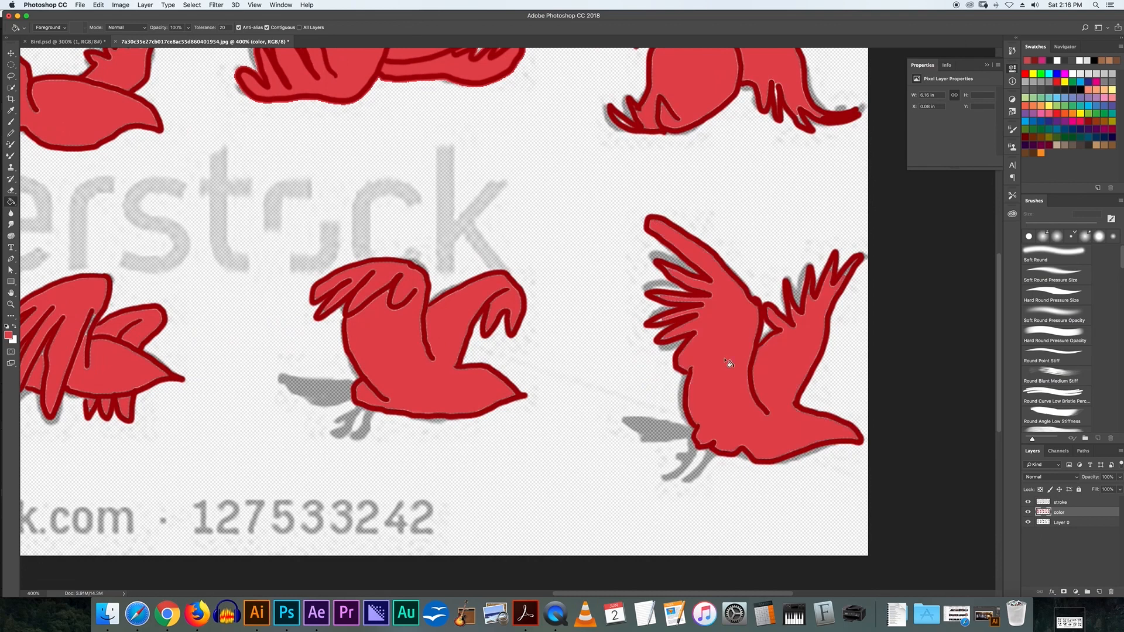
Brush light red over the missed spots between the wing feathers of the filled birds
scroll(527, 354, left, 15)
scroll(527, 354, up, 5)
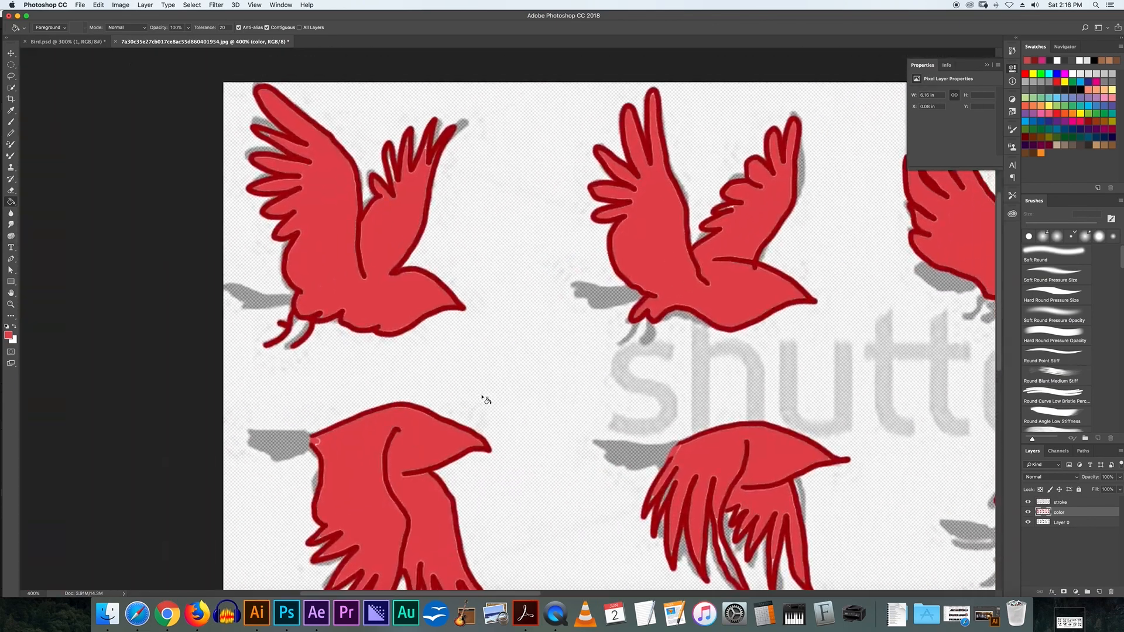
key(b)
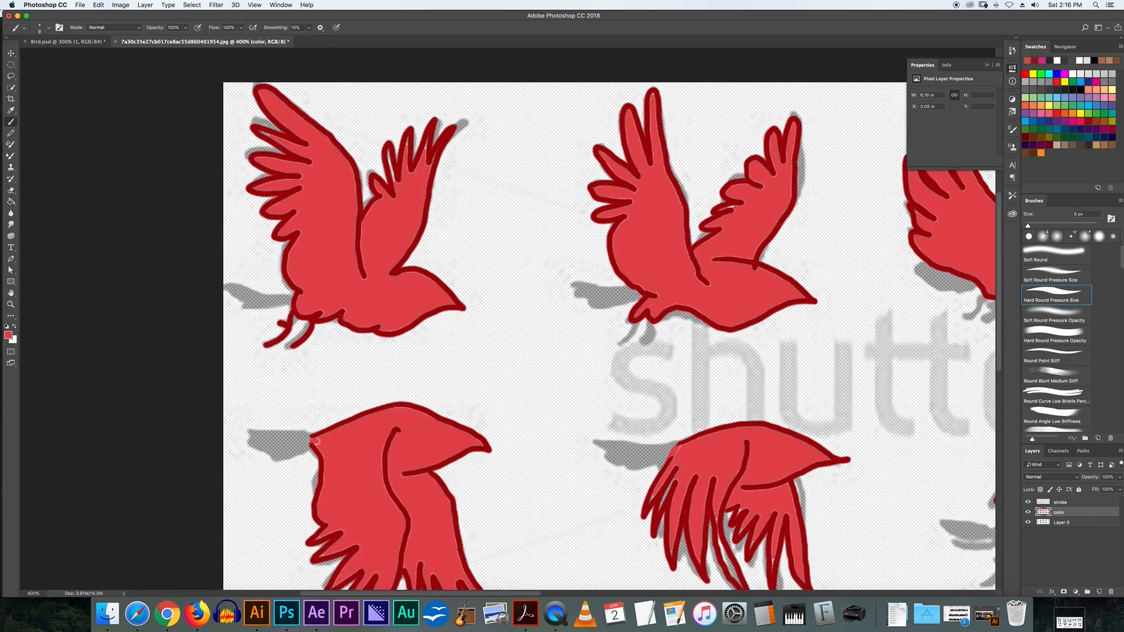
mouse_move(271, 138)
mouse_down()
mouse_move(260, 132)
mouse_move(309, 149)
mouse_up()
scroll(495, 211, right, 10)
scroll(495, 211, right, 10)
scroll(494, 212, down, 5)
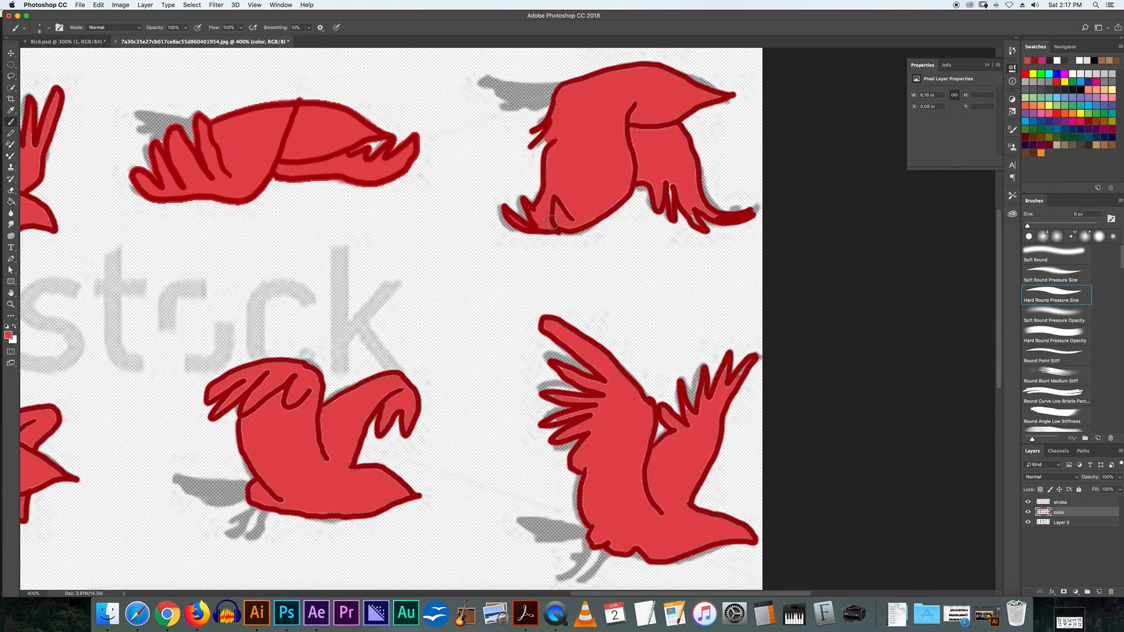
scroll(495, 271, right, 15)
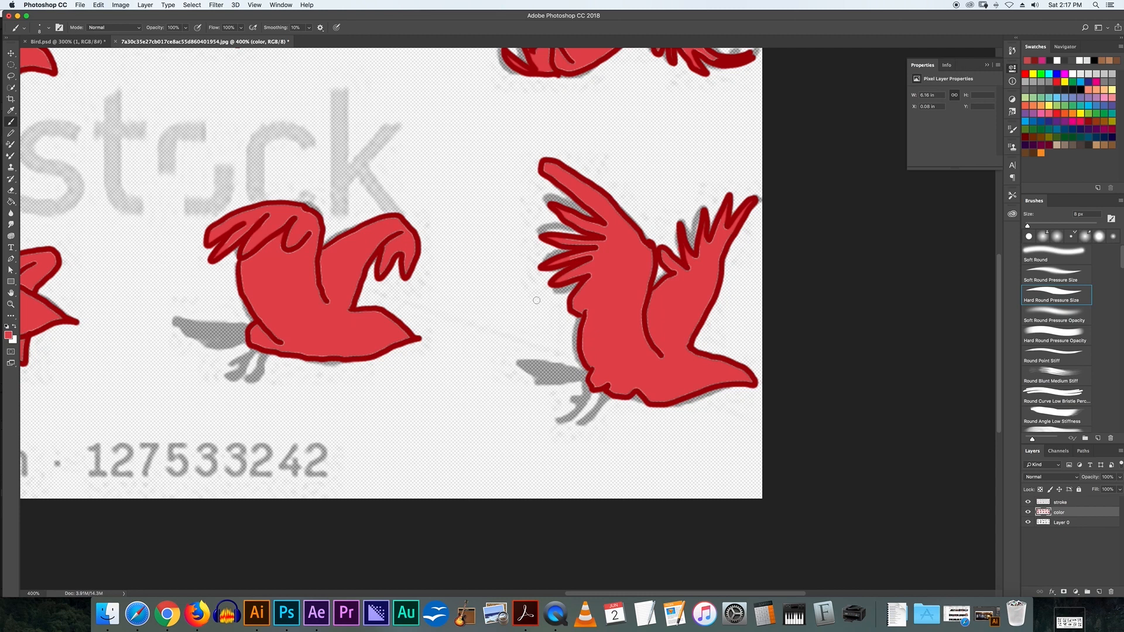
key(super+minus)
key(super+minus)
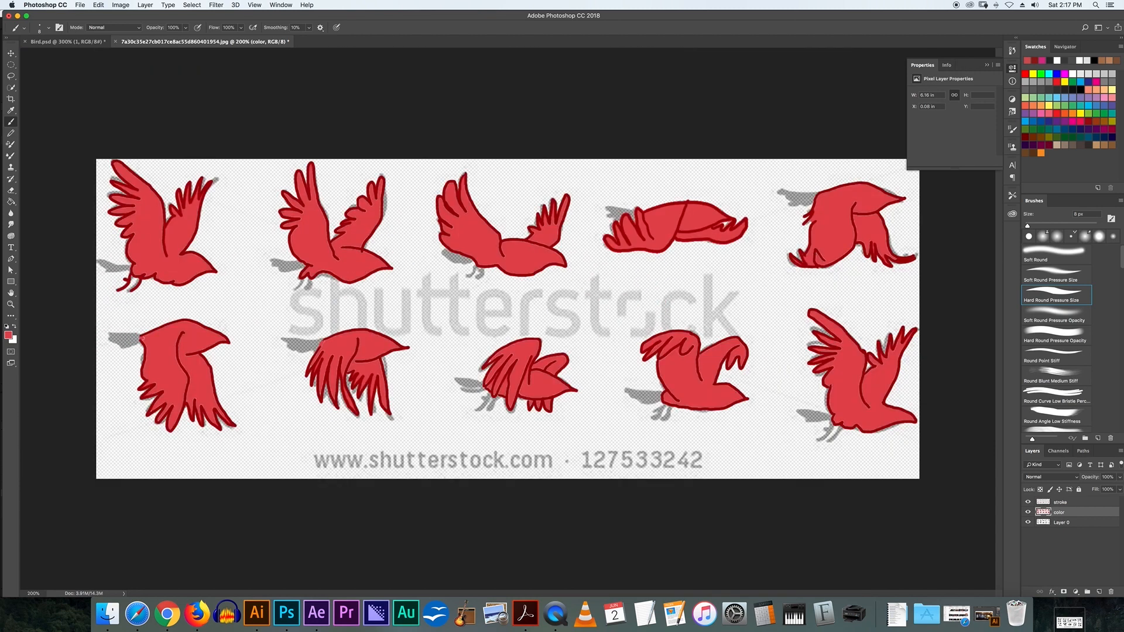
key(super+plus)
key(super+plus)
drag(451, 311, 490, 280)
scroll(433, 311, up, 10)
scroll(585, 268, left, 8)
Examine the edges between the fill and the outline on the first and second birds up close
key(g)
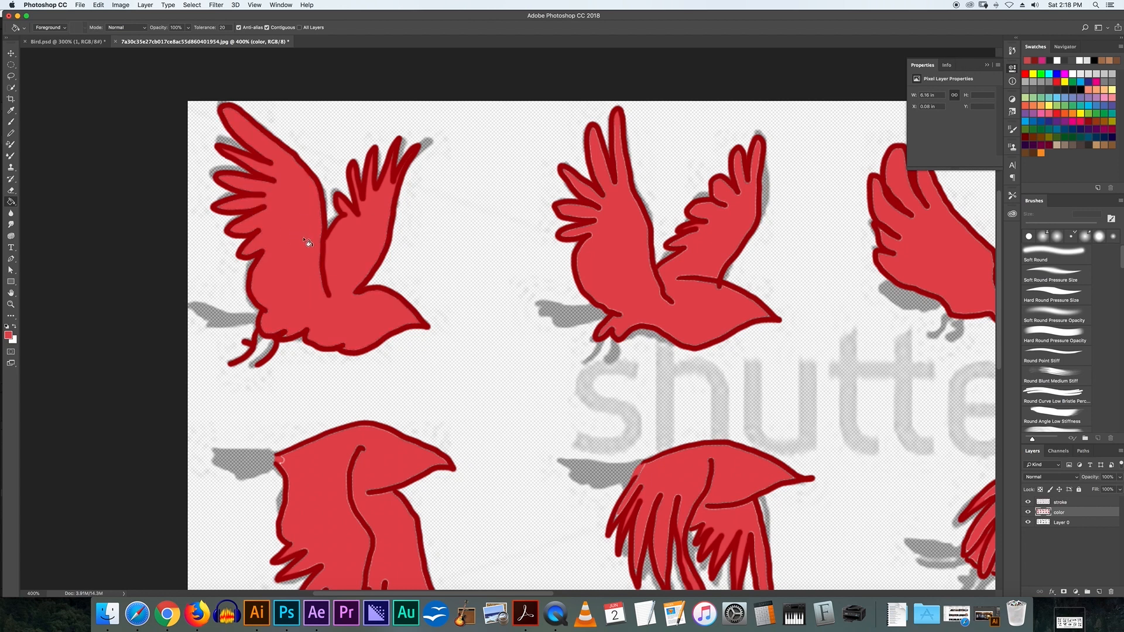
scroll(368, 250, right, 5)
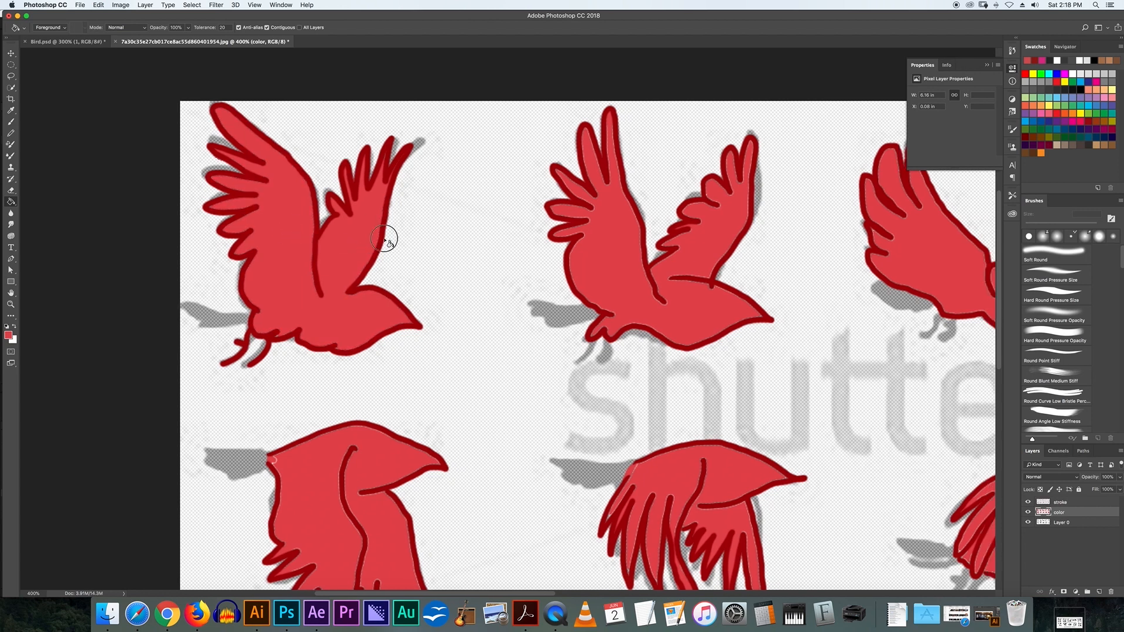
key(super+plus)
key(super+plus)
key(super+plus)
key(super+plus)
key(super+plus)
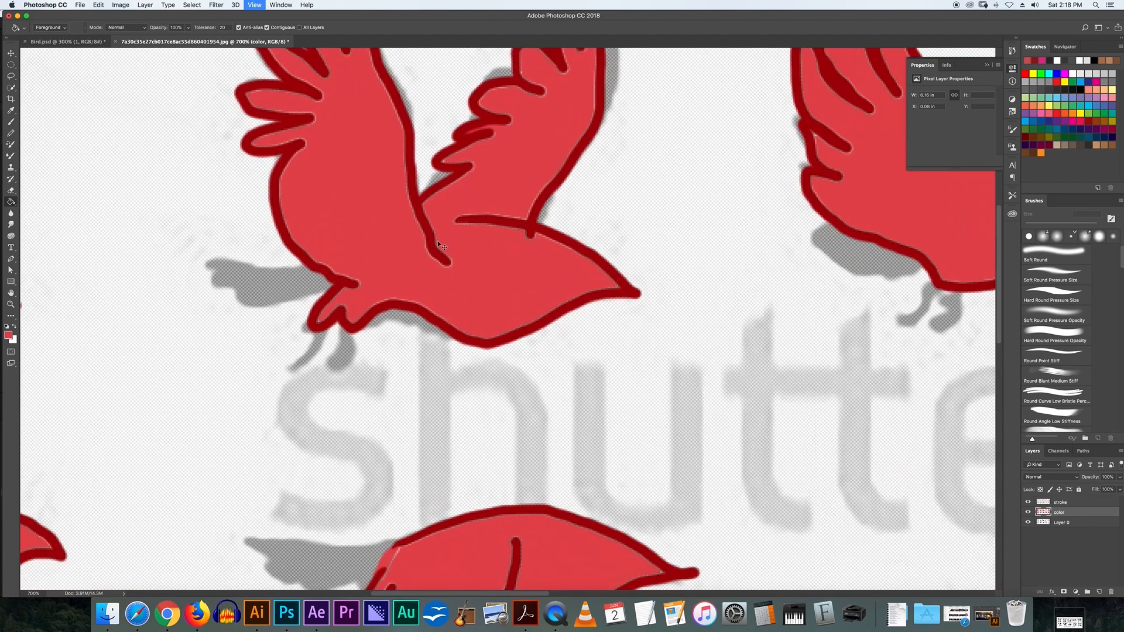
scroll(423, 223, up, 4)
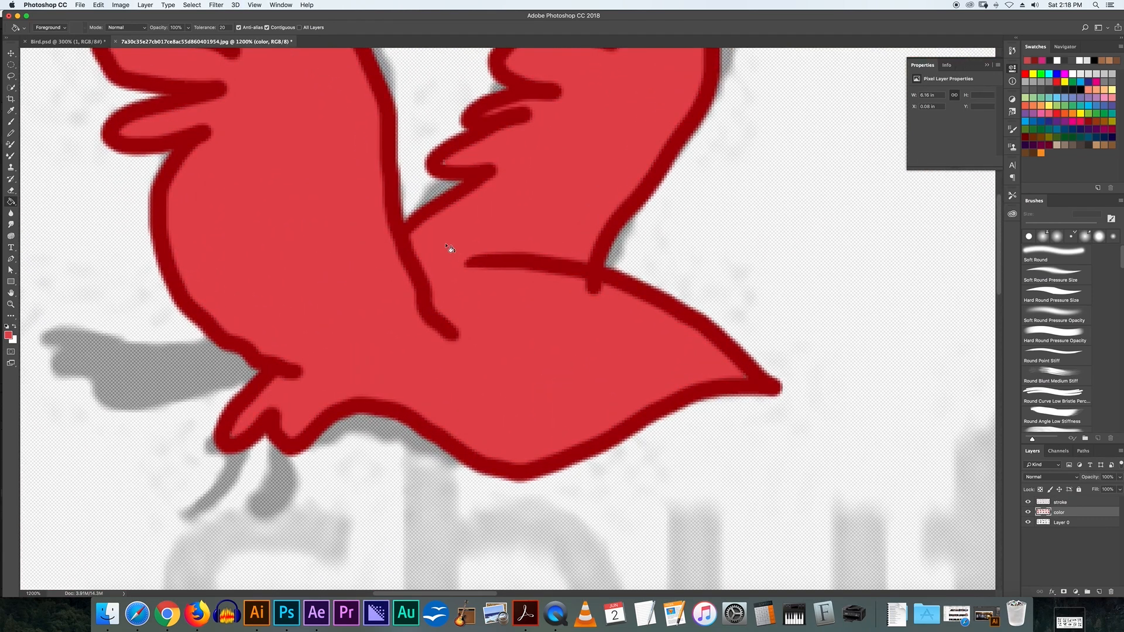
key(super+minus)
key(super+minus)
key(super+minus)
key(super+minus)
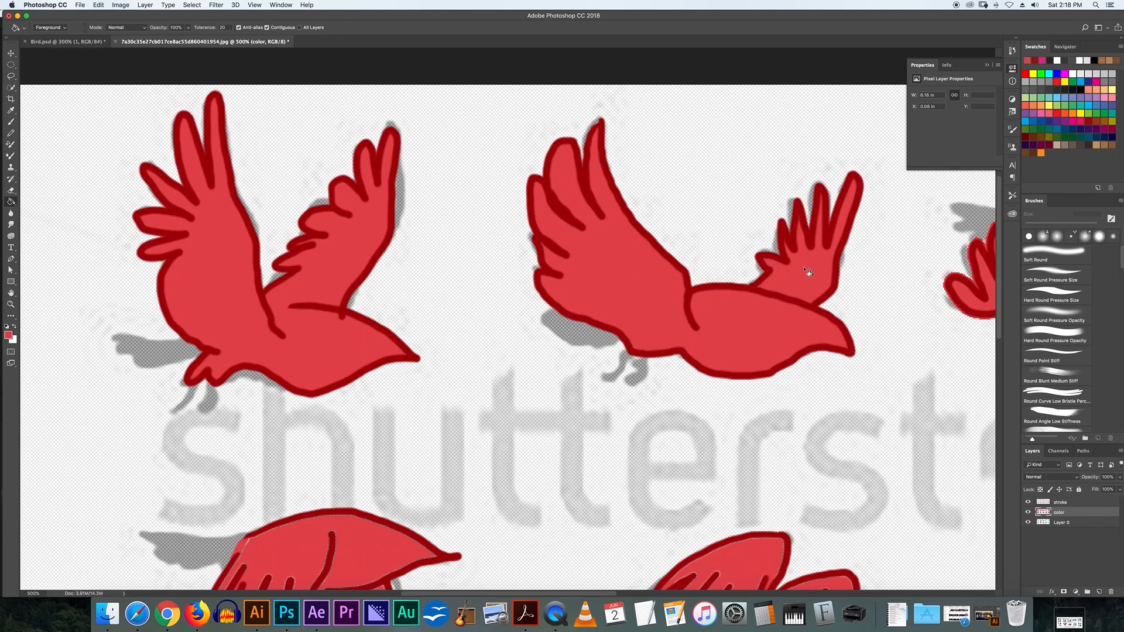
Examine the fill edges and feather gaps of the fourth and fifth birds in the top row
scroll(794, 275, right, 10)
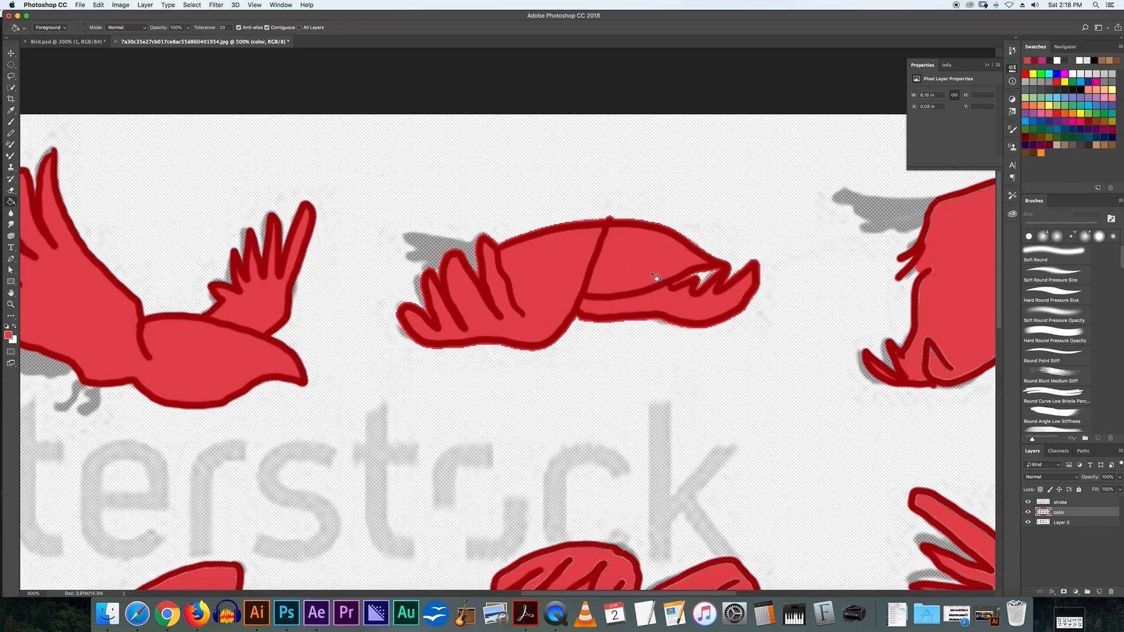
scroll(655, 275, right, 2)
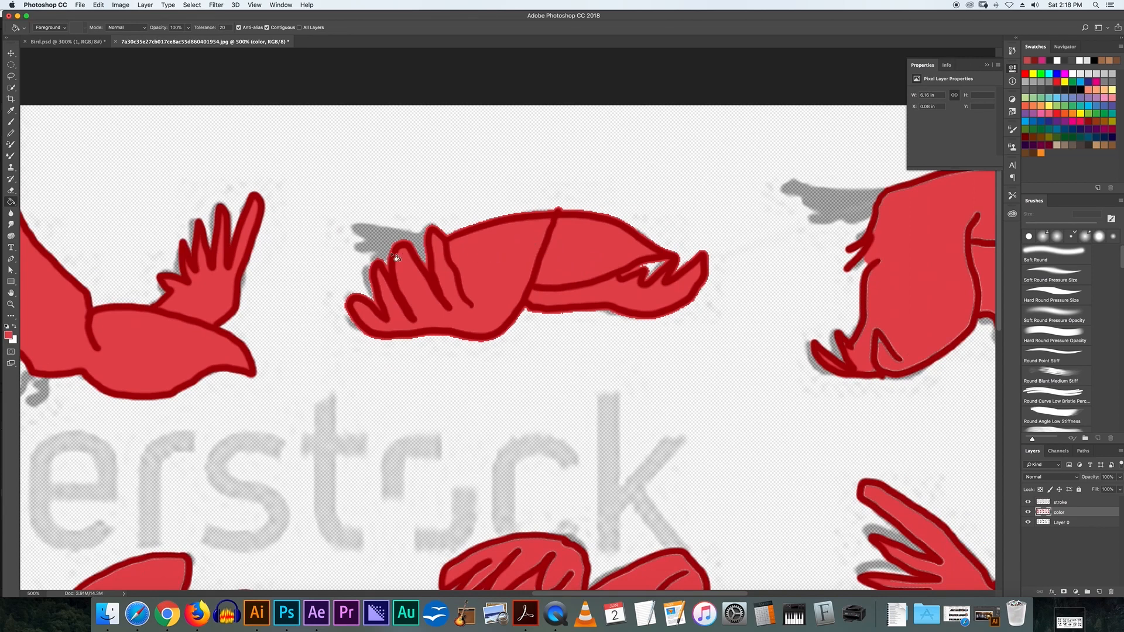
key(super+equal)
key(super+equal)
key(super+equal)
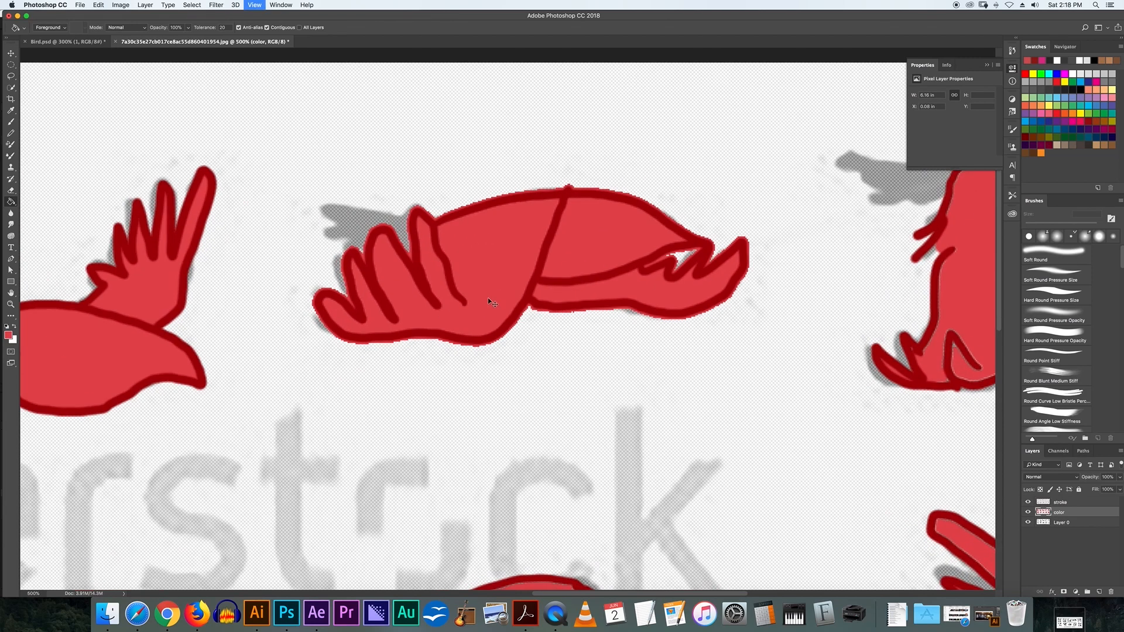
key(super+minus)
key(super+equal)
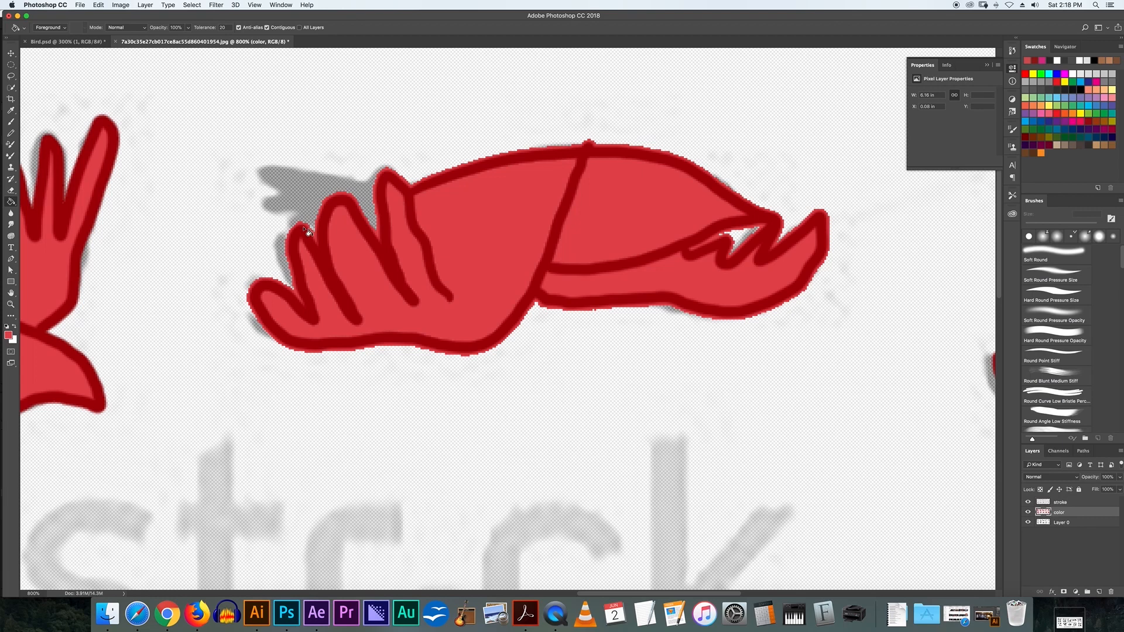
key(super+minus)
key(super+minus)
key(super+minus)
key(super+minus)
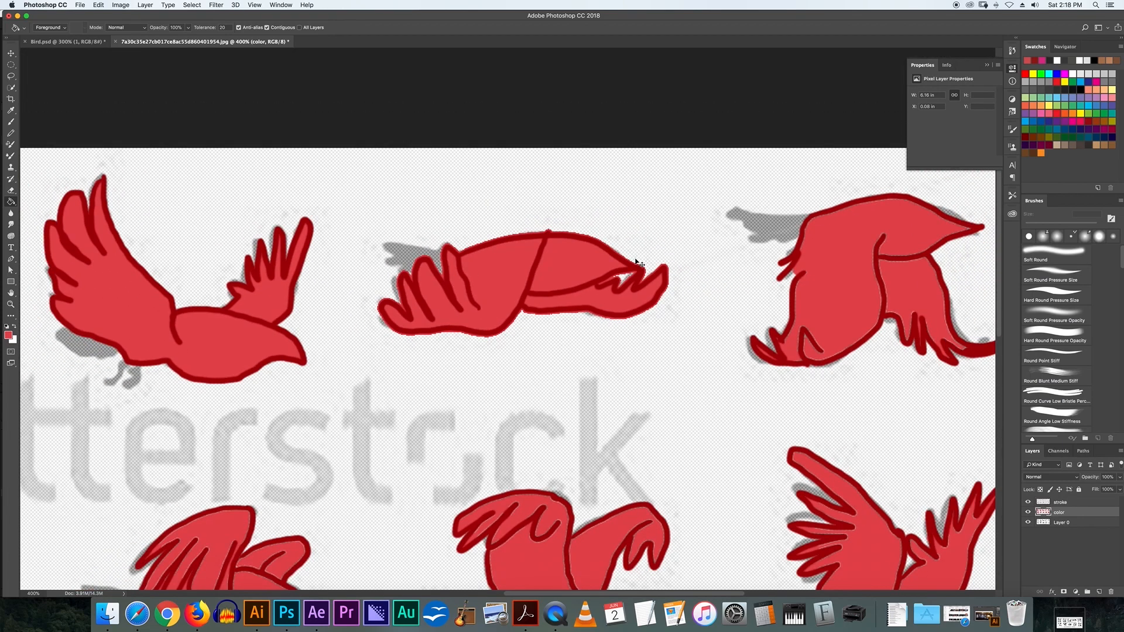
key(super+minus)
key(super+equal)
key(super+equal)
key(super+equal)
key(super+minus)
key(super+minus)
drag(670, 272, 549, 247)
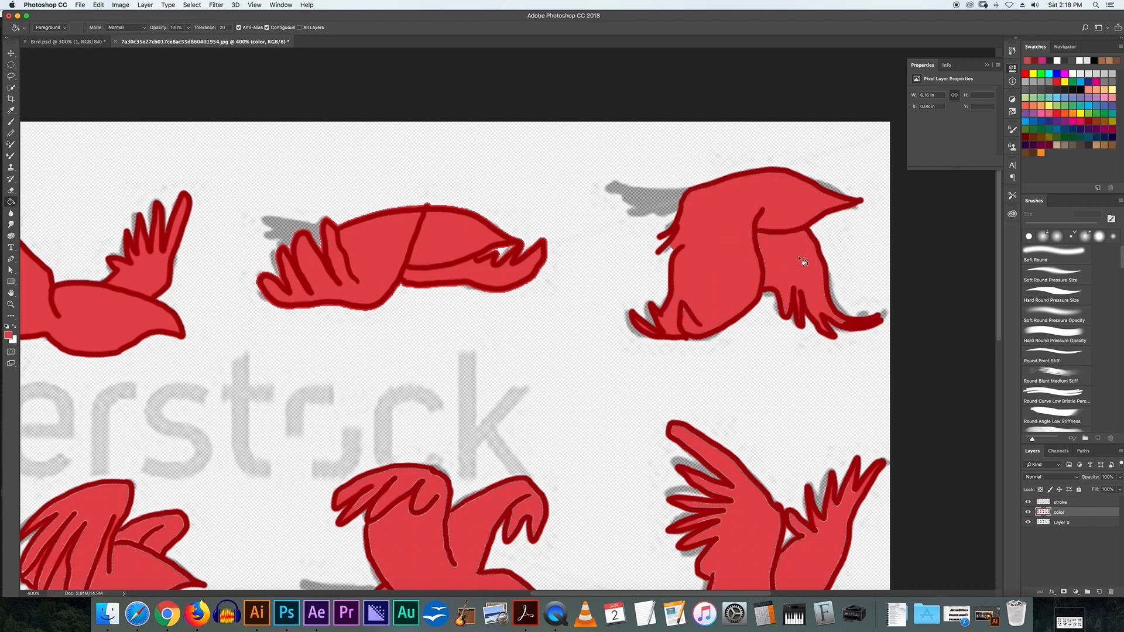
drag(644, 260, 618, 256)
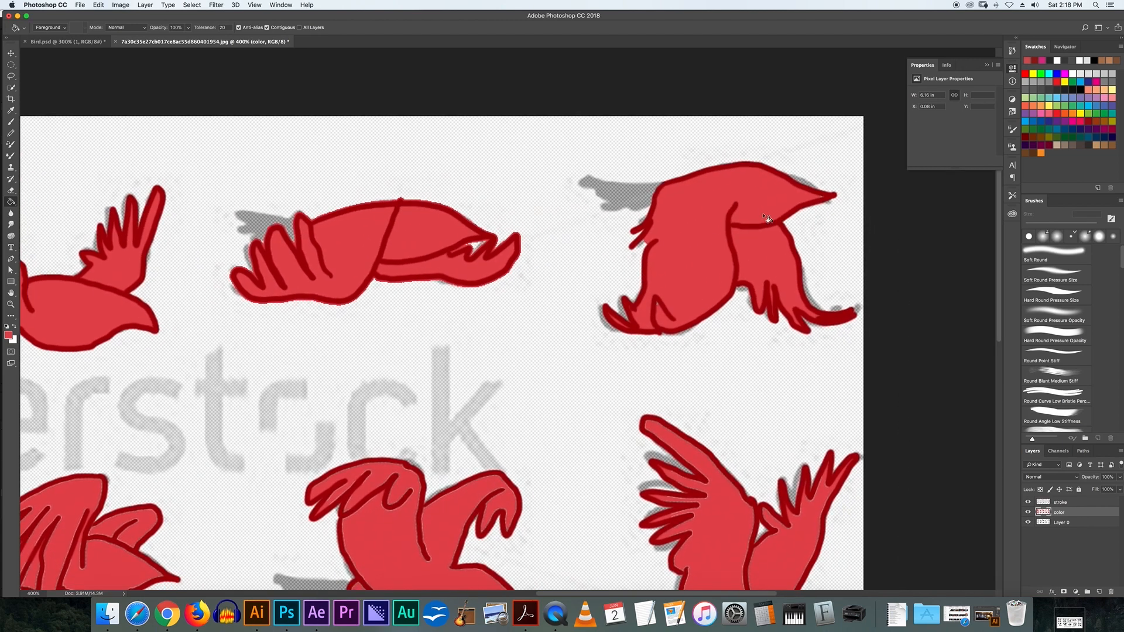
Touch up the light red fill in the small feather gaps of the seventh, eighth and ninth birds in the bottom row
drag(193, 363, 732, 222)
drag(256, 373, 739, 313)
click(374, 286)
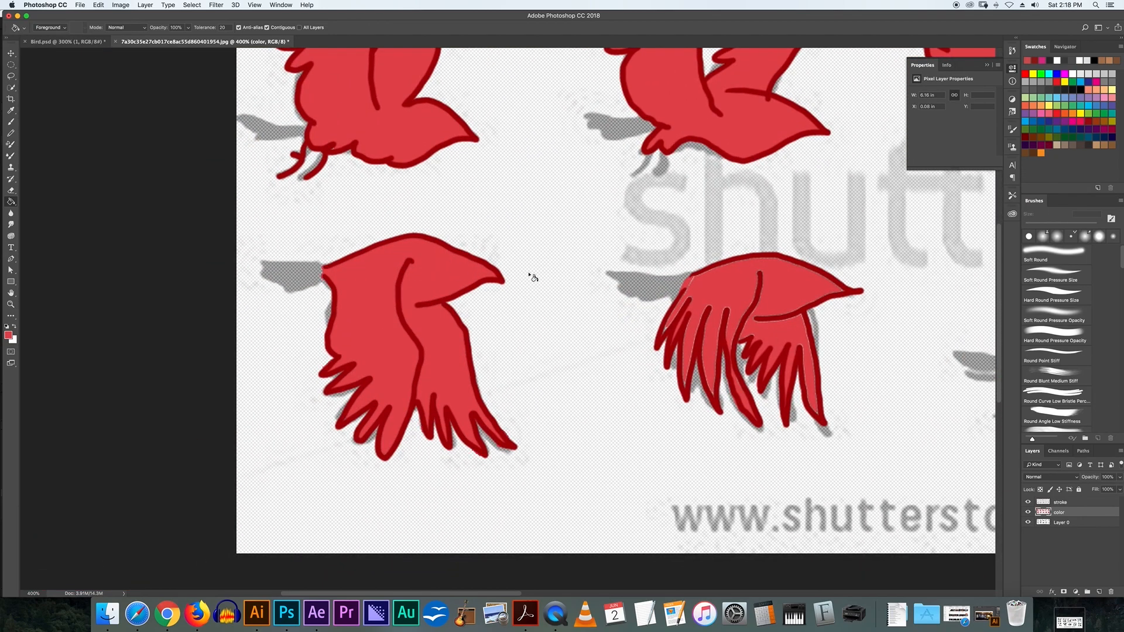
scroll(409, 285, right, 5)
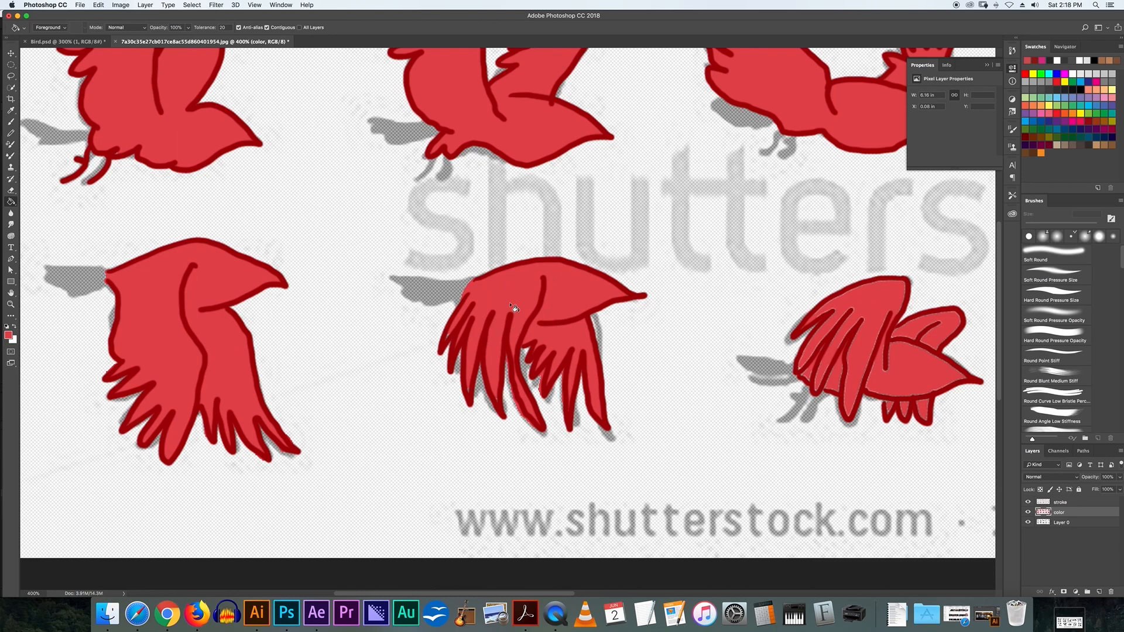
key(b)
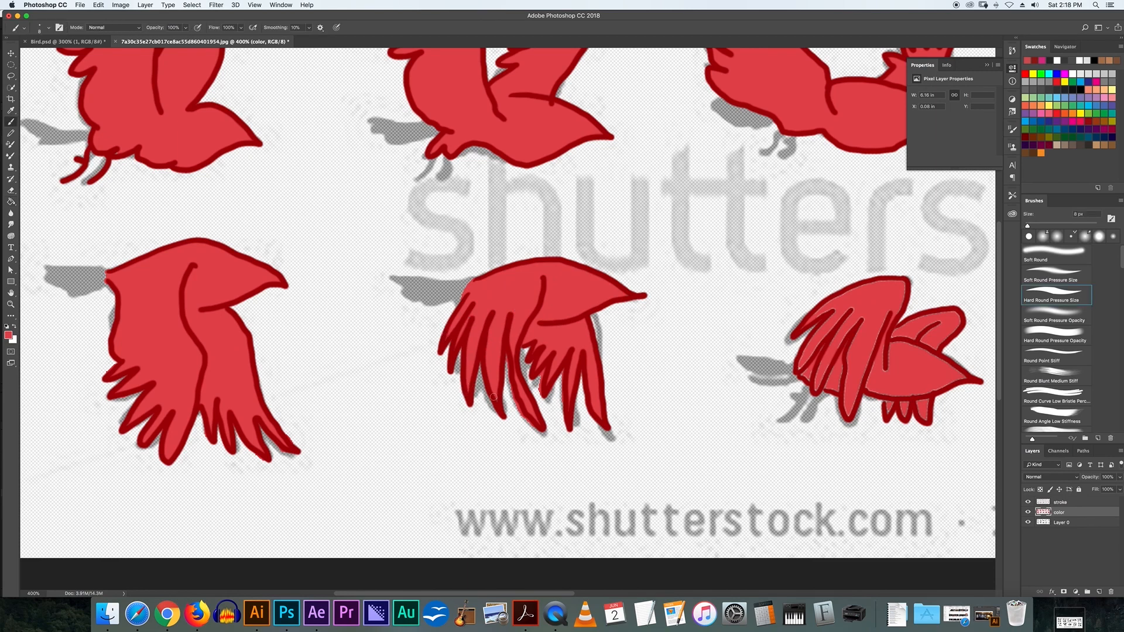
drag(520, 347, 355, 353)
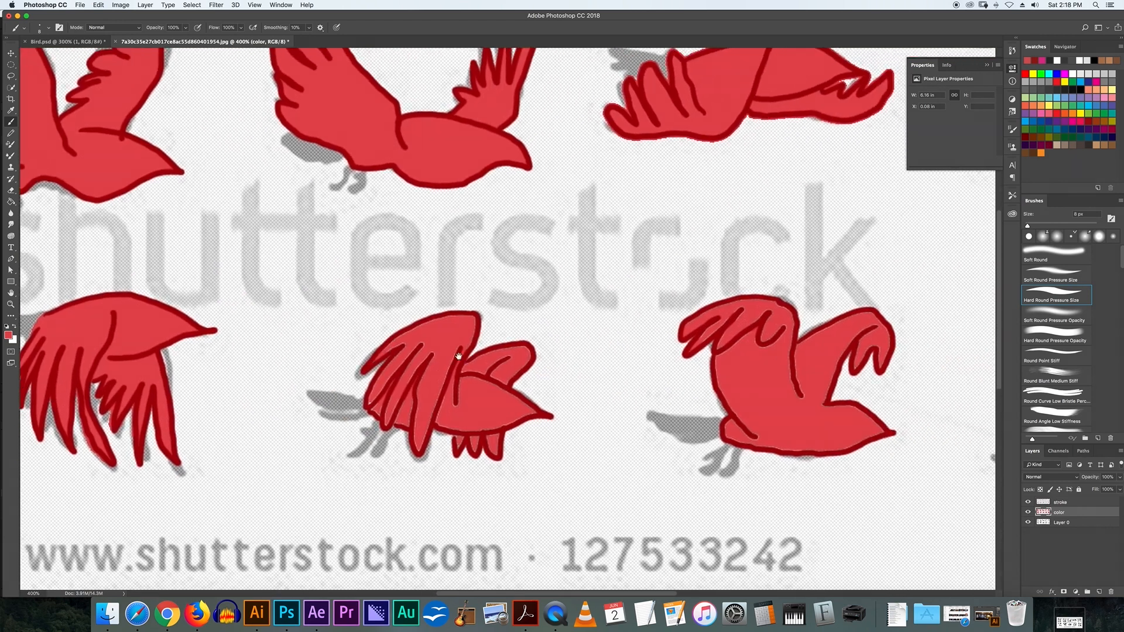
key(g)
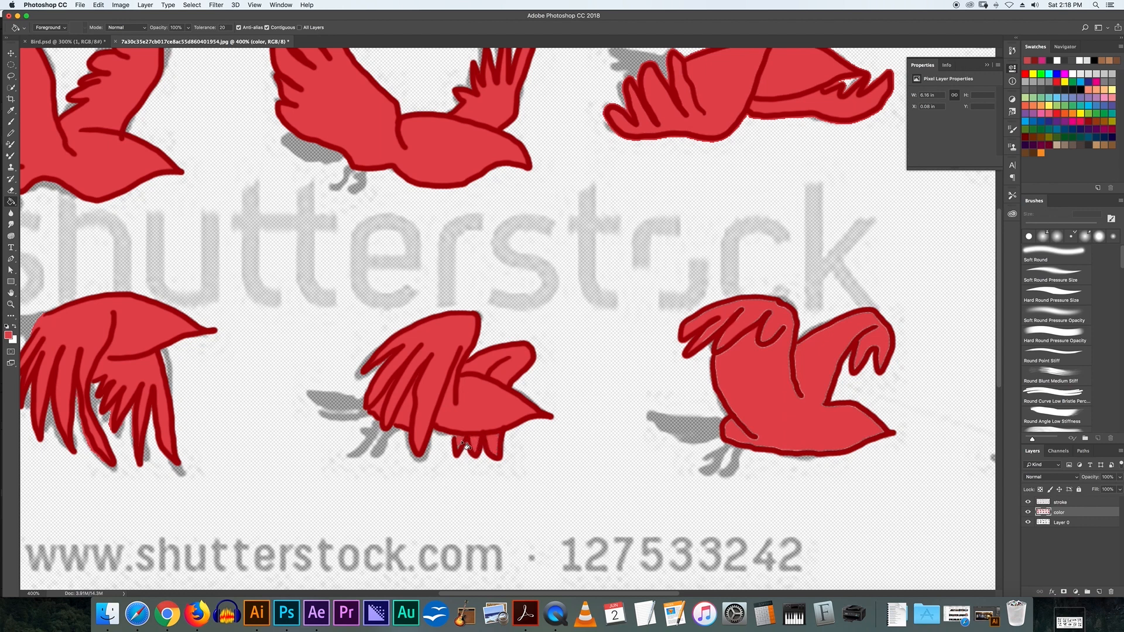
key(b)
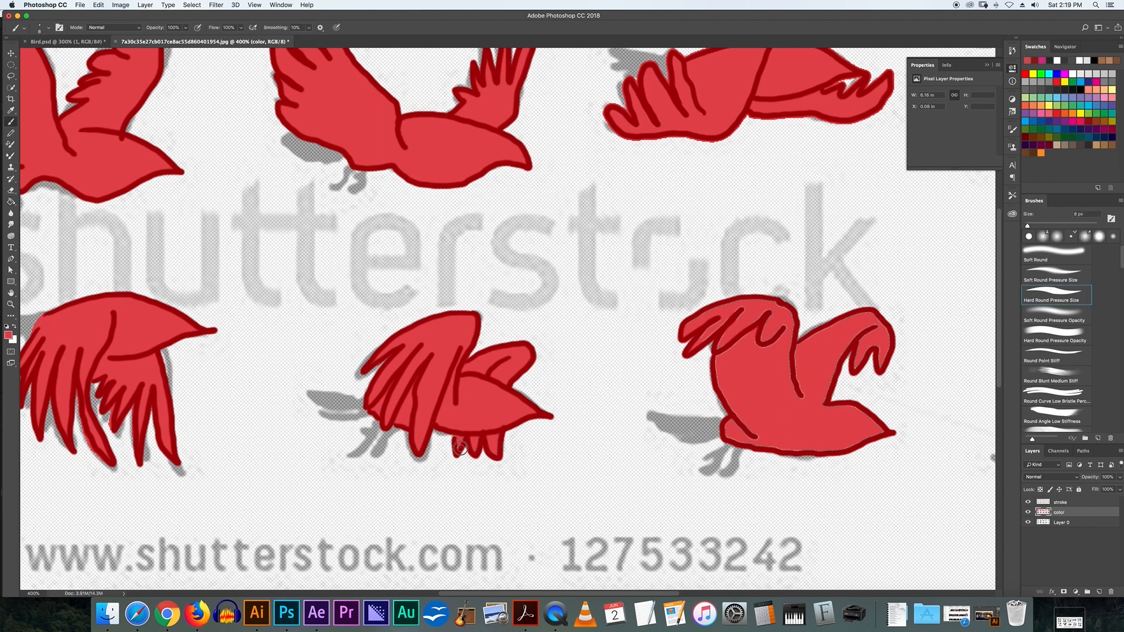
drag(764, 327, 421, 341)
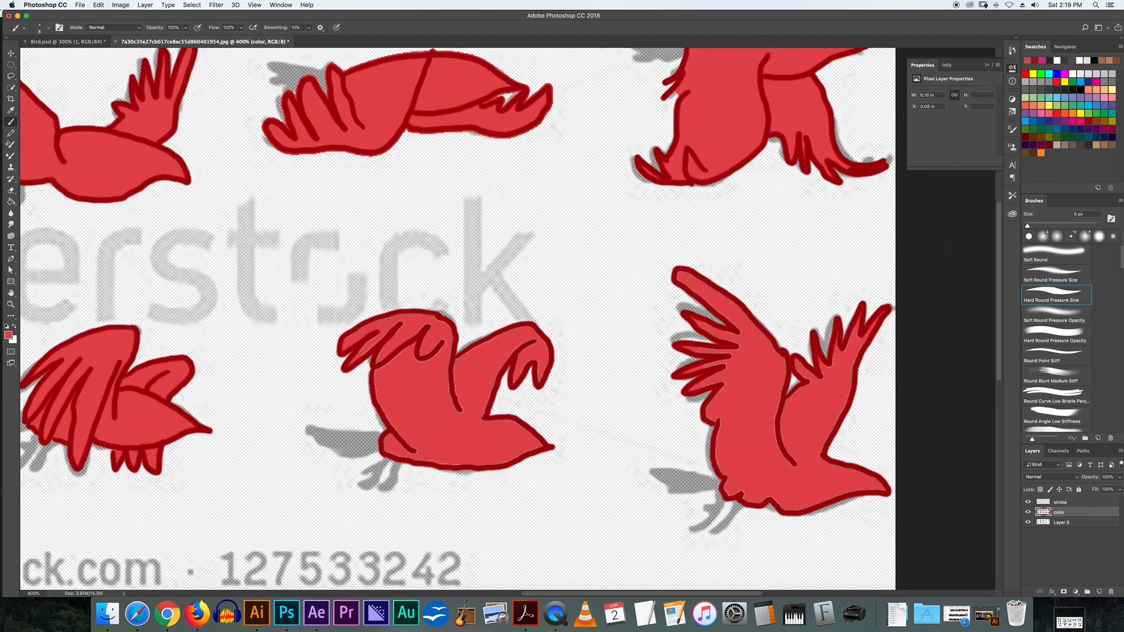
key(f)
key(g)
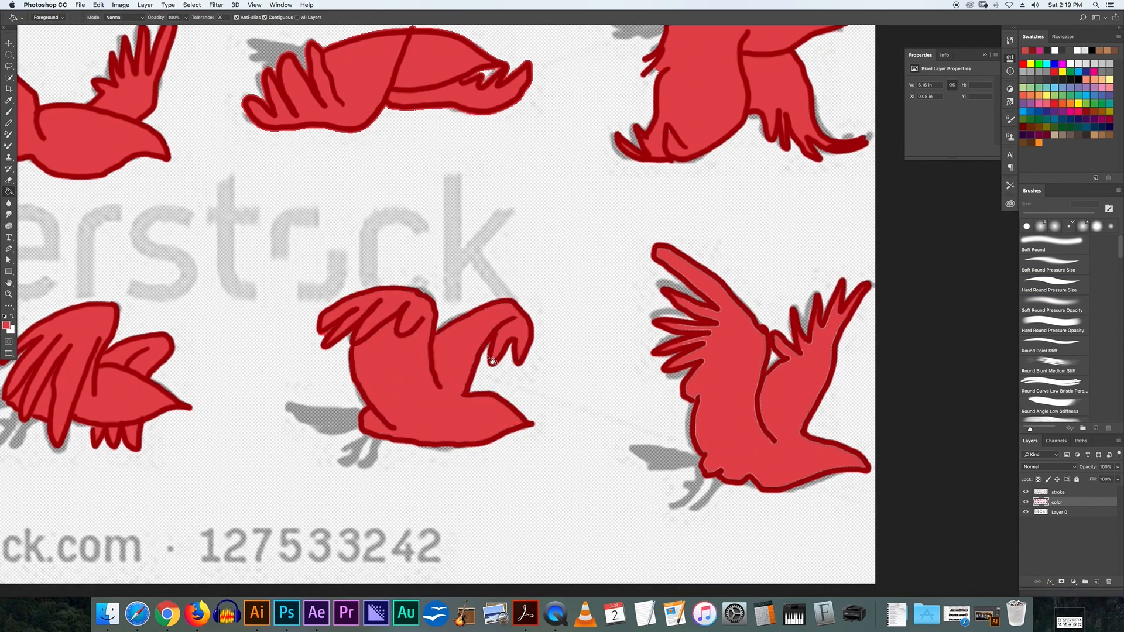
drag(493, 361, 314, 383)
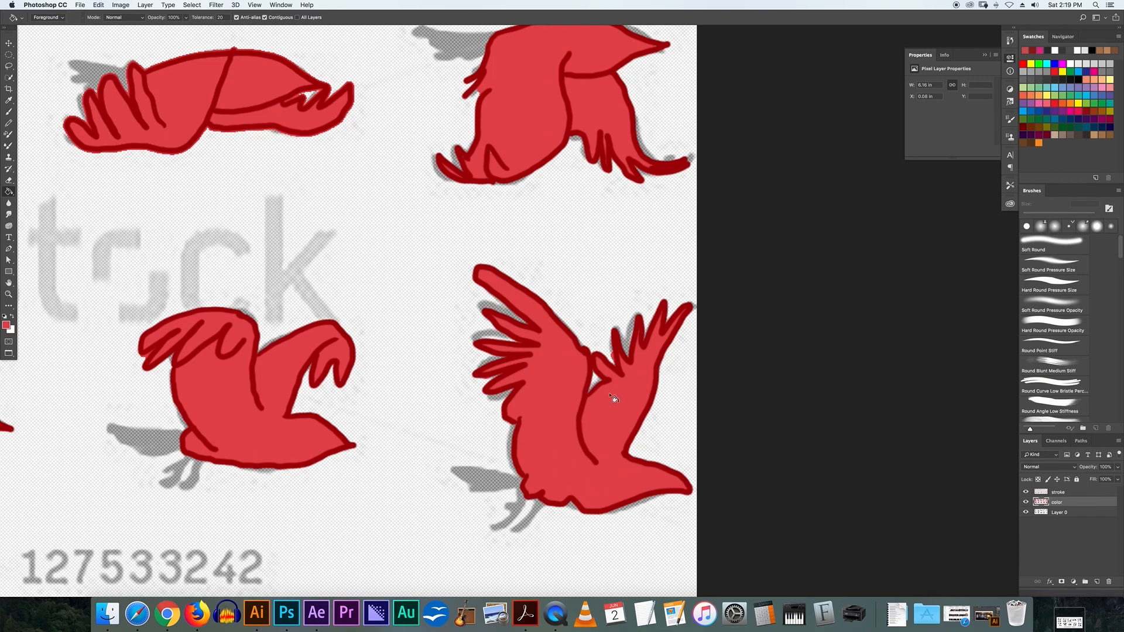
Review the filled birds across the whole sheet at several magnifications, and toggle the color layer's visibility to check it
drag(411, 366, 853, 367)
drag(454, 328, 995, 379)
drag(624, 319, 476, 277)
key(super+minus)
key(super+minus)
key(super+minus)
key(super+equal)
key(super+minus)
key(super+equal)
key(super+equal)
drag(430, 305, 490, 299)
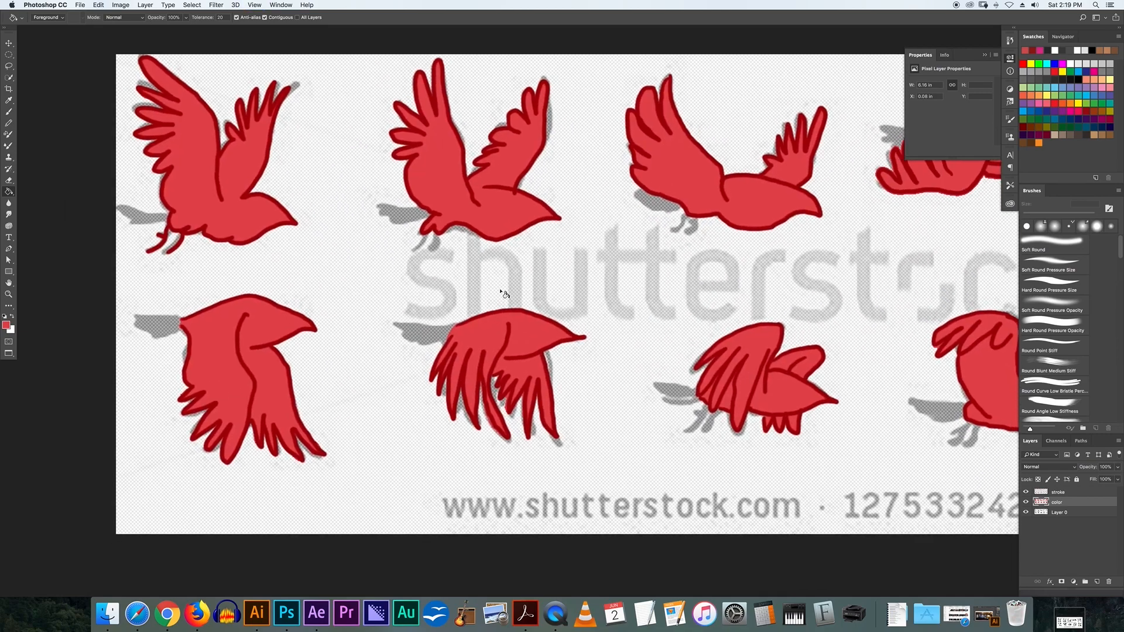
key(super+equal)
key(super+minus)
key(super+minus)
key(super+minus)
key(super+equal)
key(super+minus)
key(super+equal)
key(super+equal)
drag(406, 306, 467, 301)
drag(961, 251, 508, 254)
drag(39, 239, 551, 255)
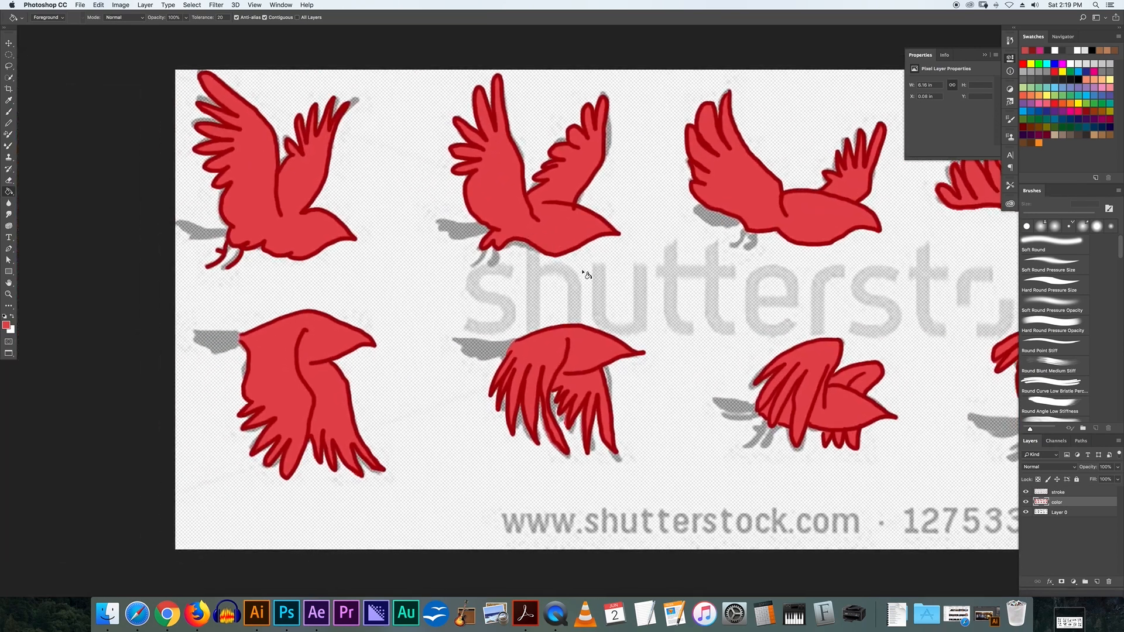
click(1026, 503)
click(1025, 503)
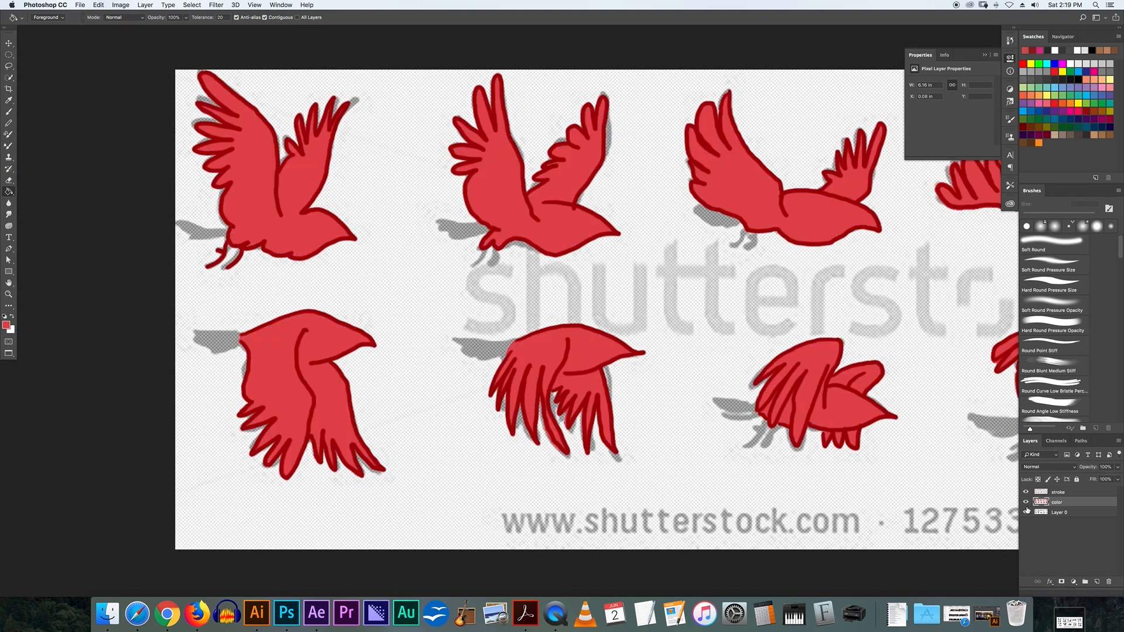
Add a new layer beneath the color layer, and consult the cardinal photo in Chrome before returning to Photoshop
click(1098, 582)
drag(1072, 505, 1076, 518)
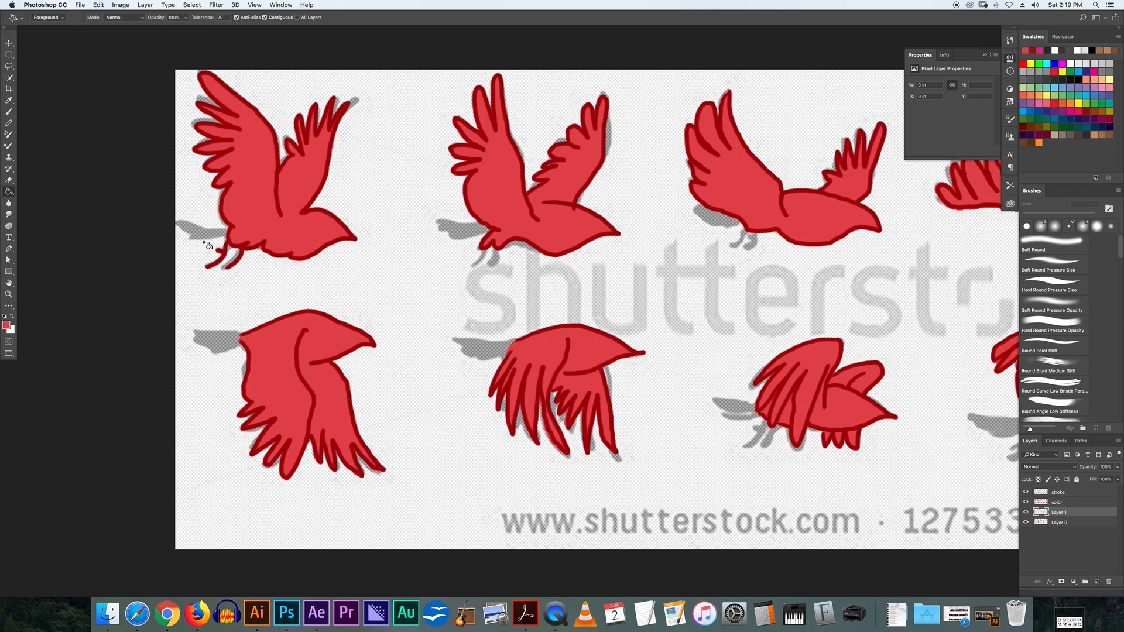
click(174, 619)
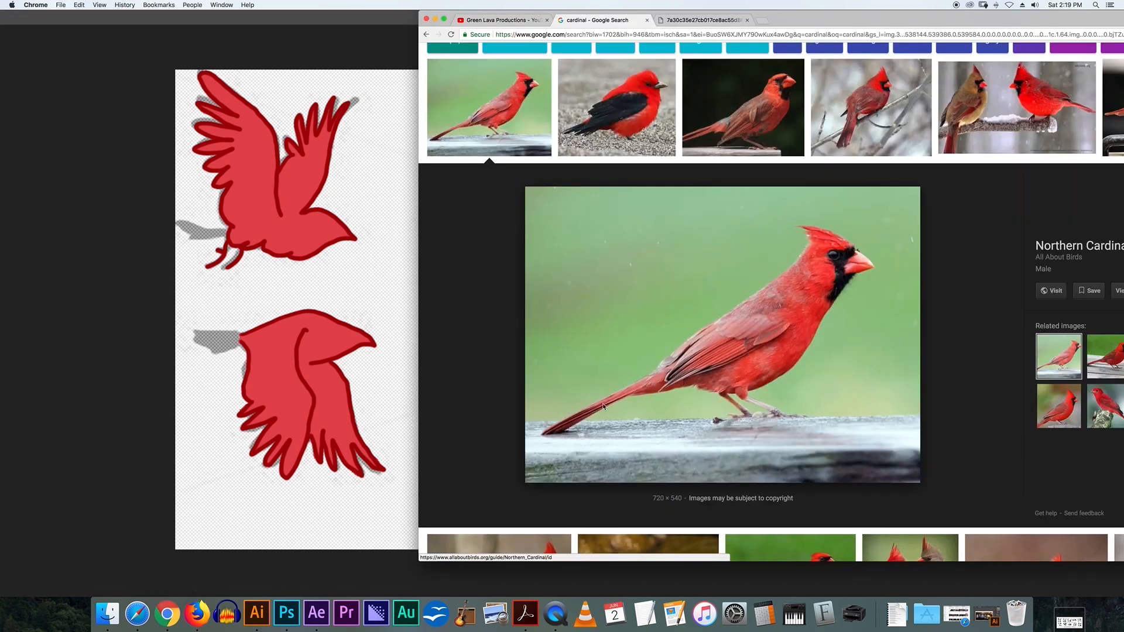
click(269, 241)
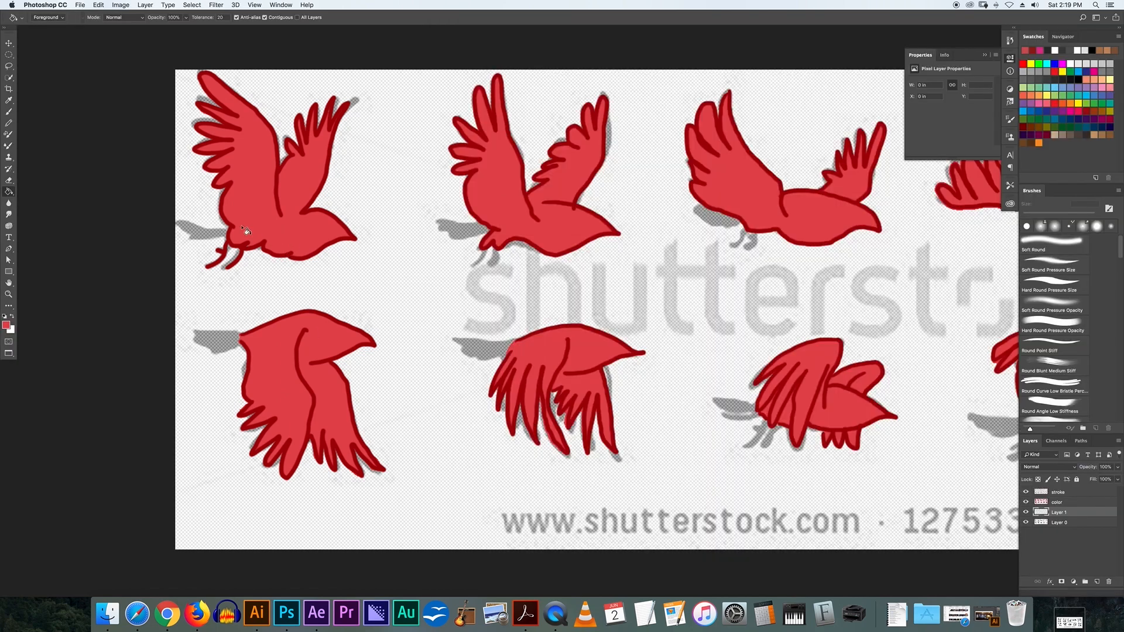
Choose a slightly darker red and paint the tails of the first and second birds with a 15 px hard round brush
click(6, 325)
drag(882, 309, 885, 321)
click(1007, 291)
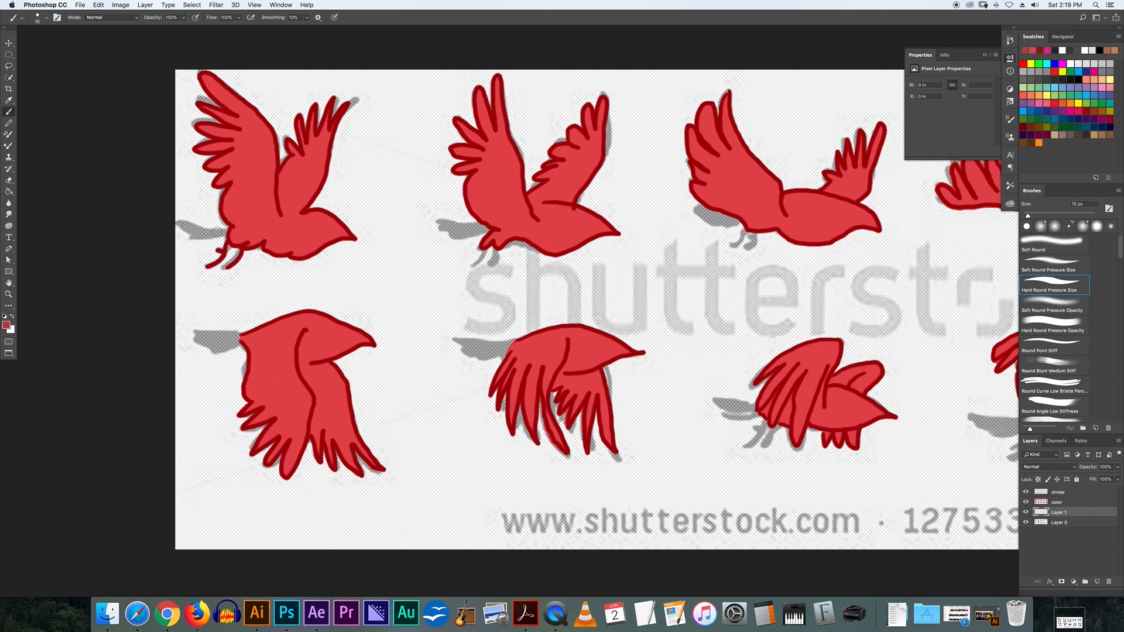
mouse_move(230, 229)
mouse_down()
mouse_move(184, 226)
mouse_move(225, 231)
mouse_move(192, 236)
mouse_move(225, 233)
mouse_up()
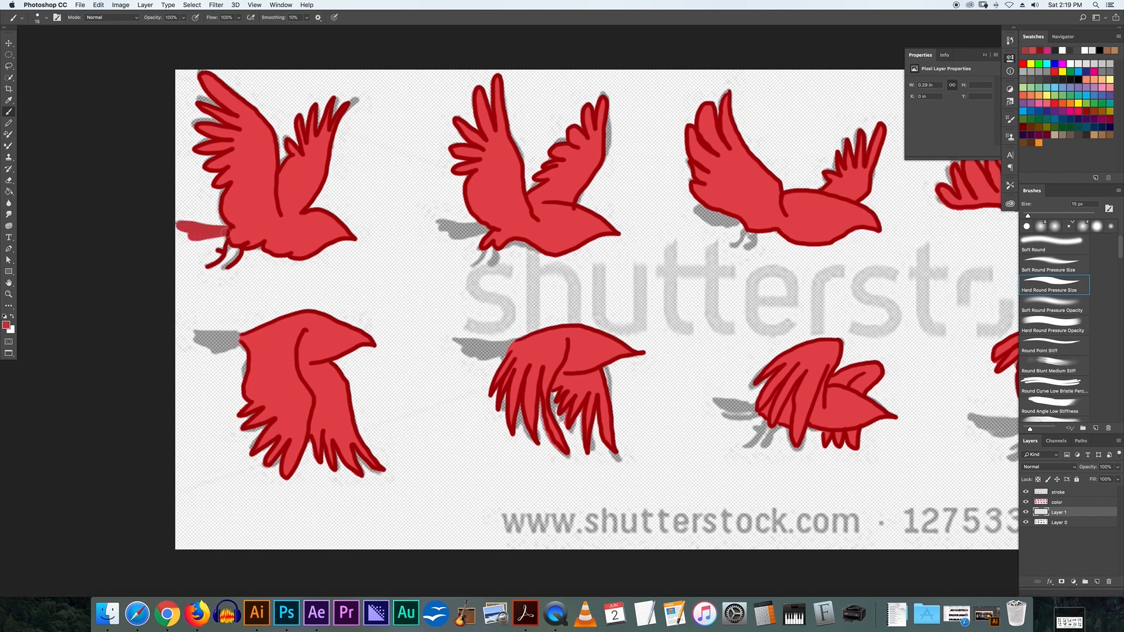
mouse_move(484, 224)
mouse_down()
mouse_move(449, 222)
mouse_move(490, 228)
mouse_up()
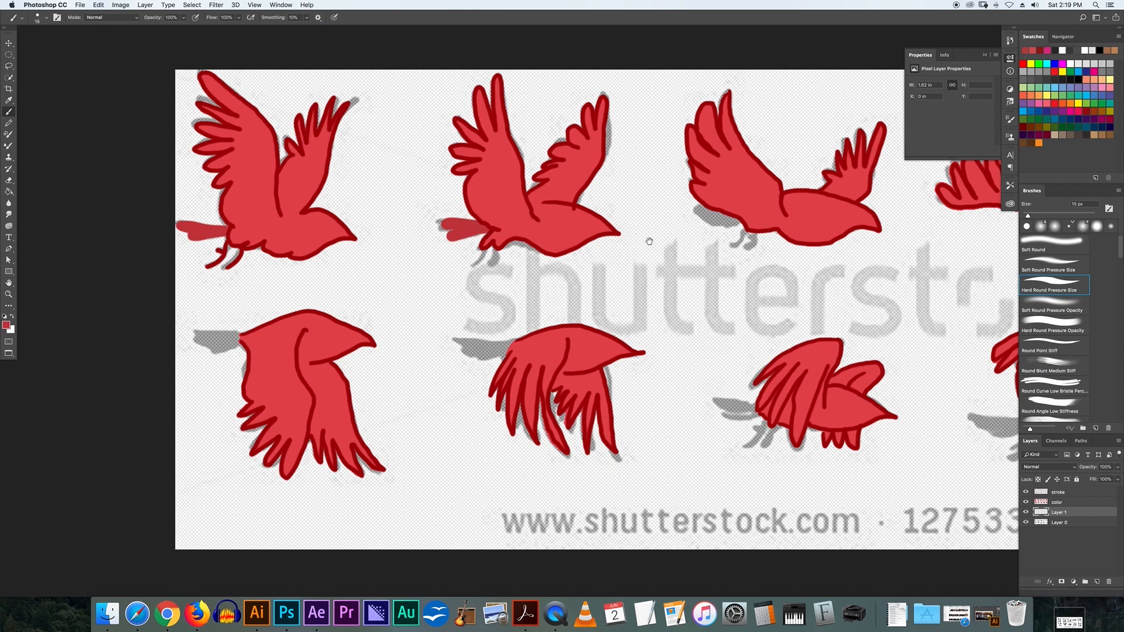
Paint the tails of the third and fourth birds in the top row with the same darker red
drag(649, 241, 524, 236)
mouse_move(584, 218)
mouse_down()
mouse_move(562, 225)
mouse_move(606, 234)
mouse_move(582, 222)
mouse_up()
drag(666, 241, 473, 249)
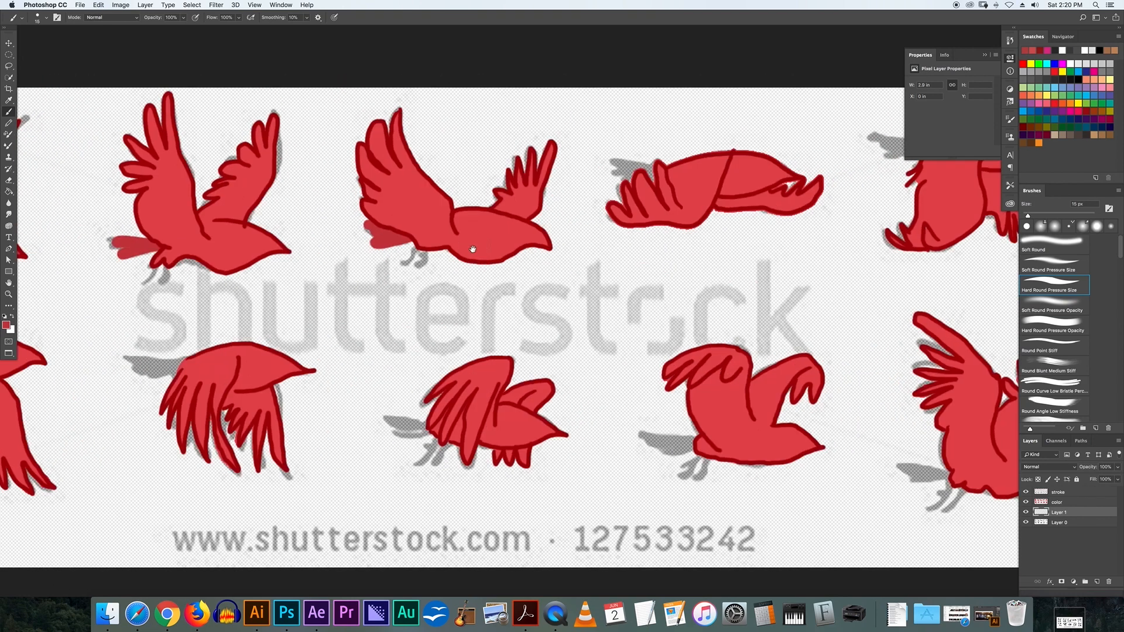
mouse_move(653, 168)
mouse_down()
mouse_move(609, 165)
mouse_move(640, 173)
mouse_move(625, 177)
mouse_move(651, 178)
mouse_up()
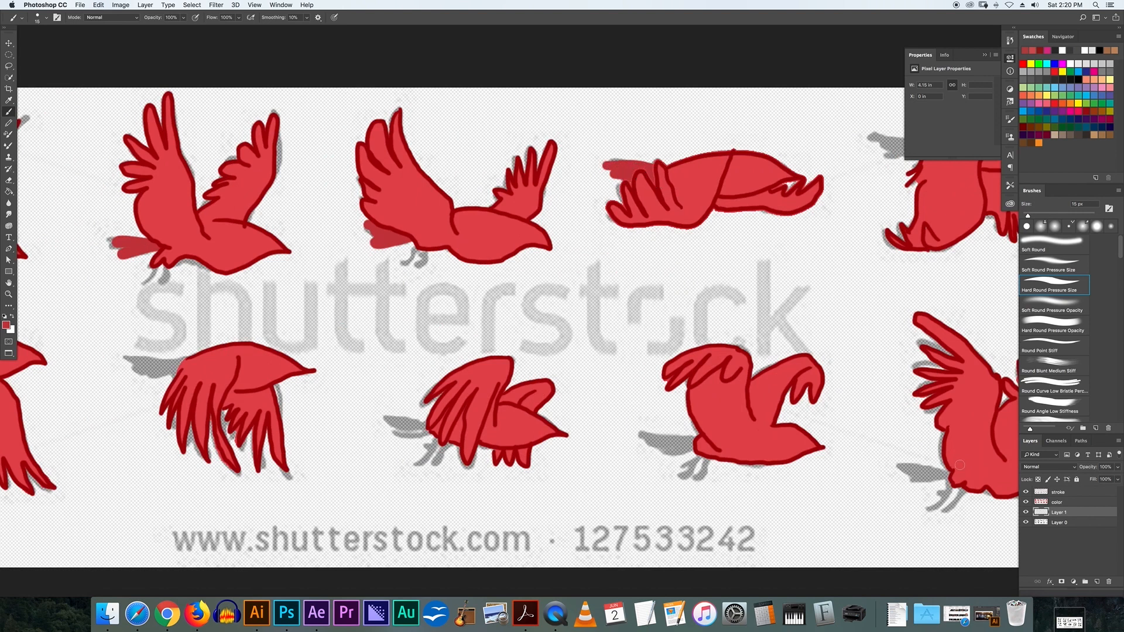
Briefly hide the tail and color layers to check the painted tails, and paint the fifth bird's tail darker red
click(1026, 513)
click(1025, 514)
click(1025, 504)
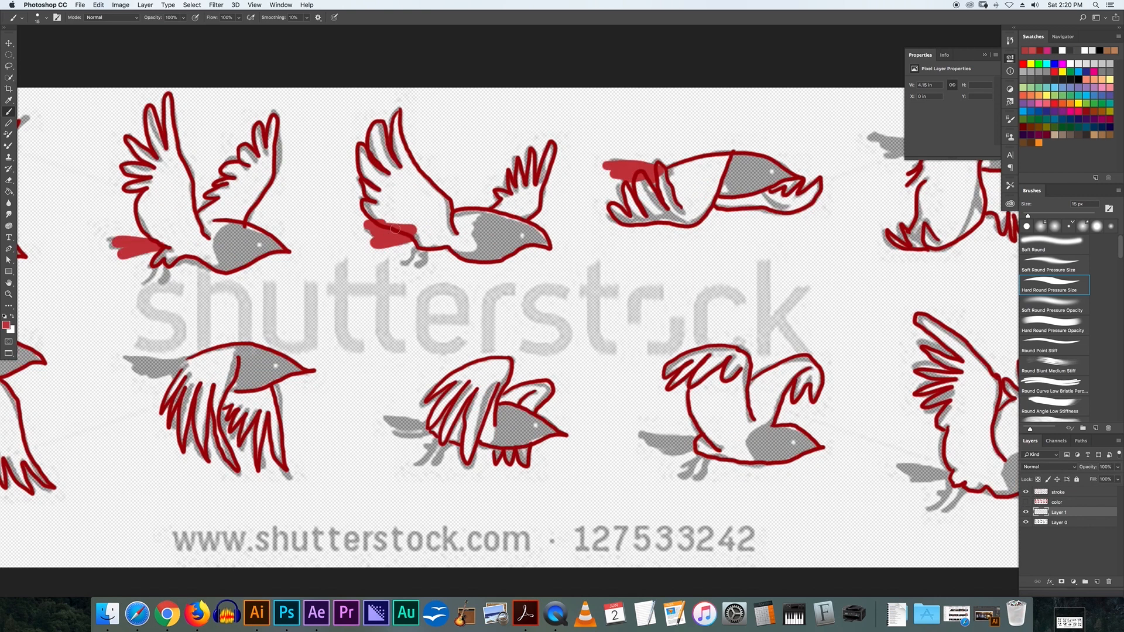
click(1026, 503)
scroll(675, 319, right, 10)
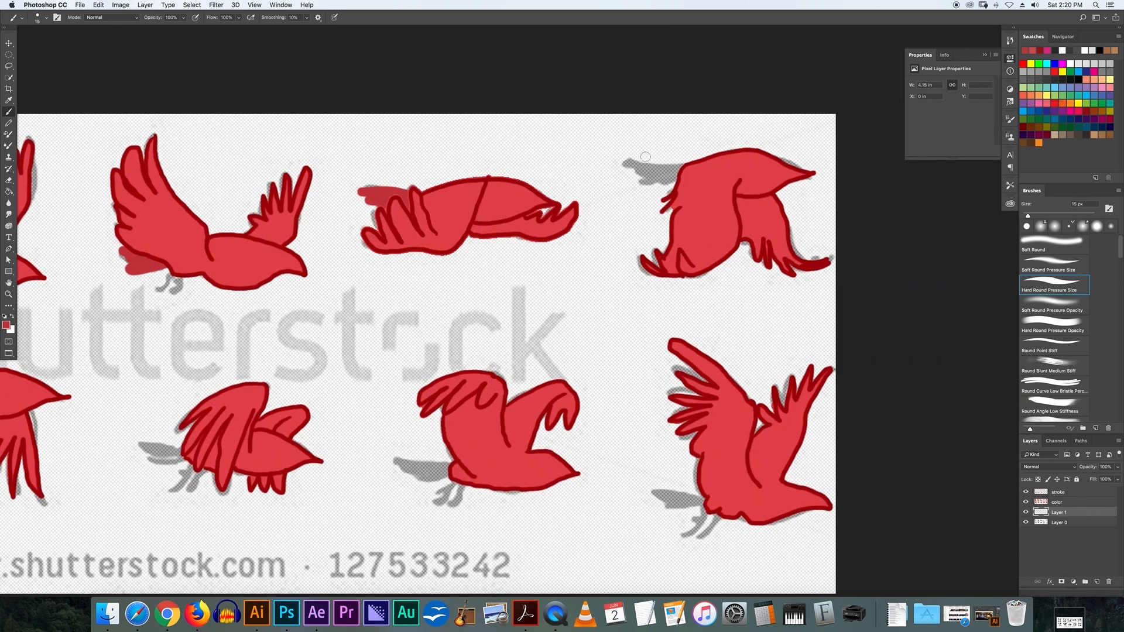
mouse_move(682, 167)
mouse_down()
mouse_move(649, 167)
mouse_move(668, 164)
mouse_move(643, 175)
mouse_move(667, 173)
mouse_move(644, 182)
mouse_up()
Paint the tails of the sixth and seventh birds in the bottom row with the darker red
scroll(414, 271, left, 15)
scroll(413, 271, up, 4)
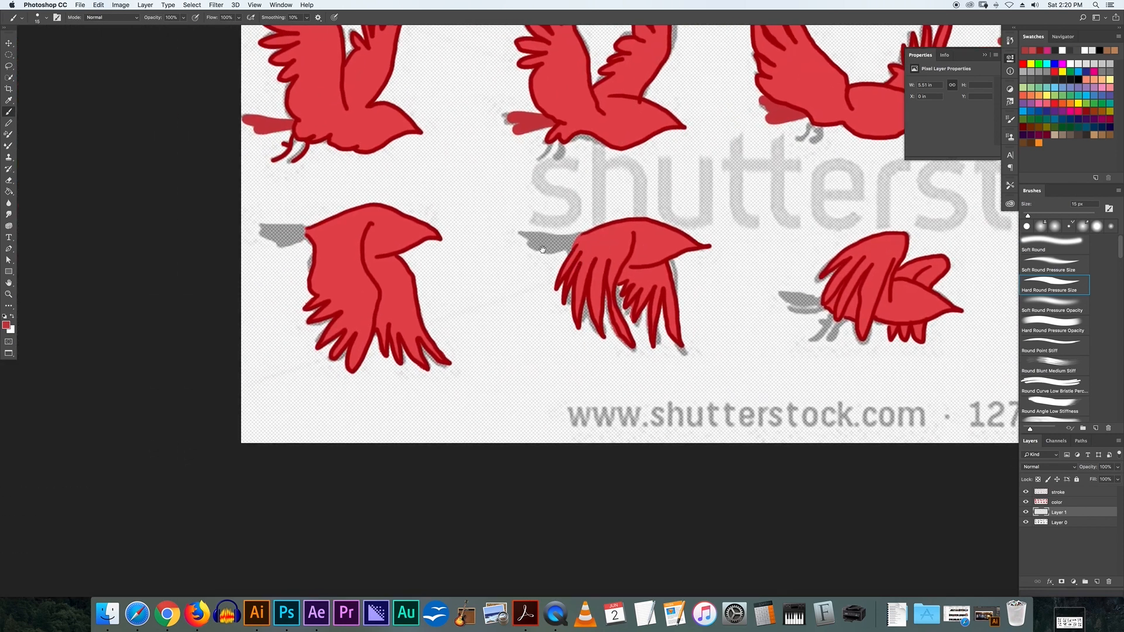
mouse_move(309, 230)
mouse_down()
mouse_move(258, 225)
mouse_move(298, 245)
mouse_move(307, 229)
mouse_up()
scroll(431, 276, right, 10)
mouse_move(494, 231)
mouse_down()
mouse_move(442, 230)
mouse_move(491, 233)
mouse_move(446, 244)
mouse_move(489, 249)
mouse_up()
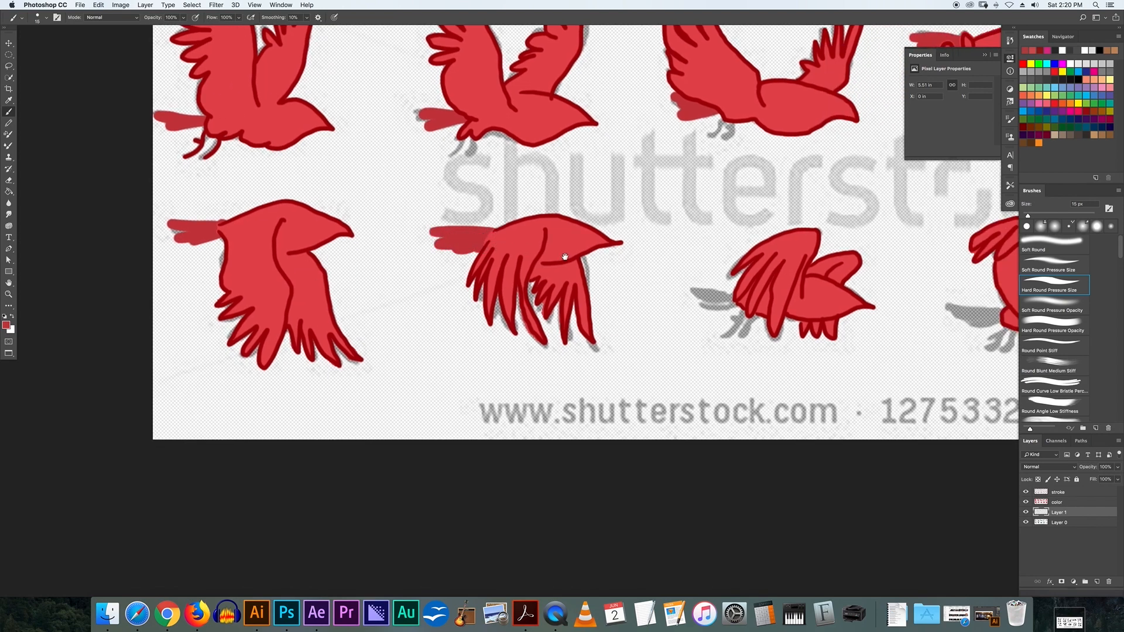
Paint the tails of the eighth, ninth and tenth birds with the darker red
scroll(495, 263, right, 10)
mouse_move(558, 288)
mouse_down()
mouse_move(507, 288)
mouse_move(550, 290)
mouse_move(521, 299)
mouse_move(559, 295)
mouse_move(410, 287)
mouse_move(602, 314)
mouse_up()
scroll(612, 292, right, 10)
scroll(652, 306, right, 10)
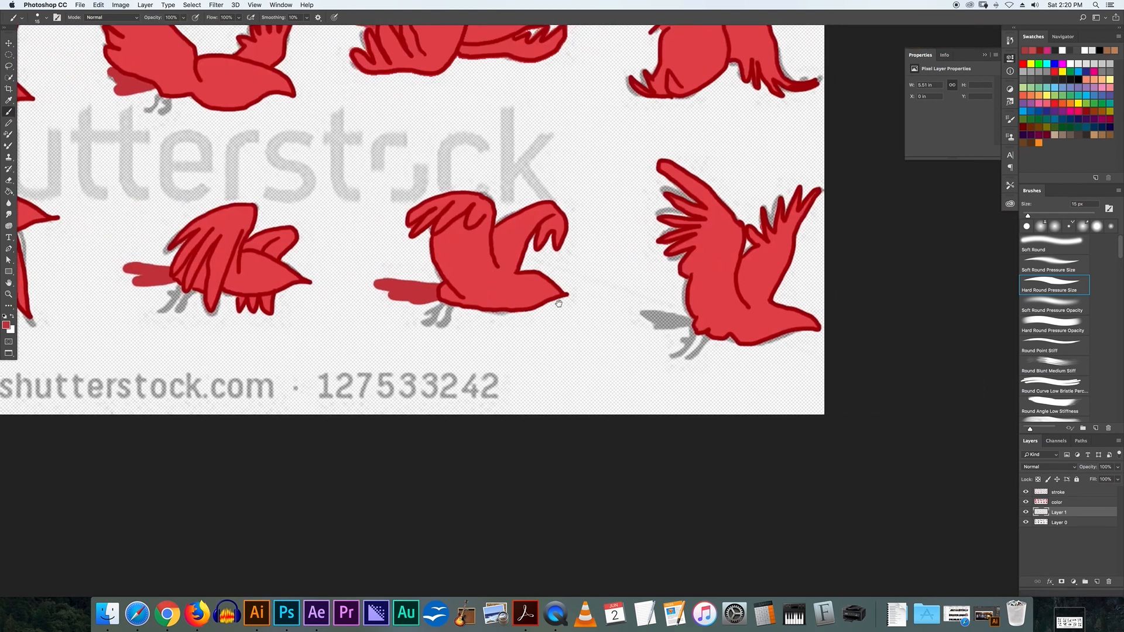
mouse_move(691, 319)
mouse_down()
mouse_move(647, 314)
mouse_move(703, 333)
mouse_up()
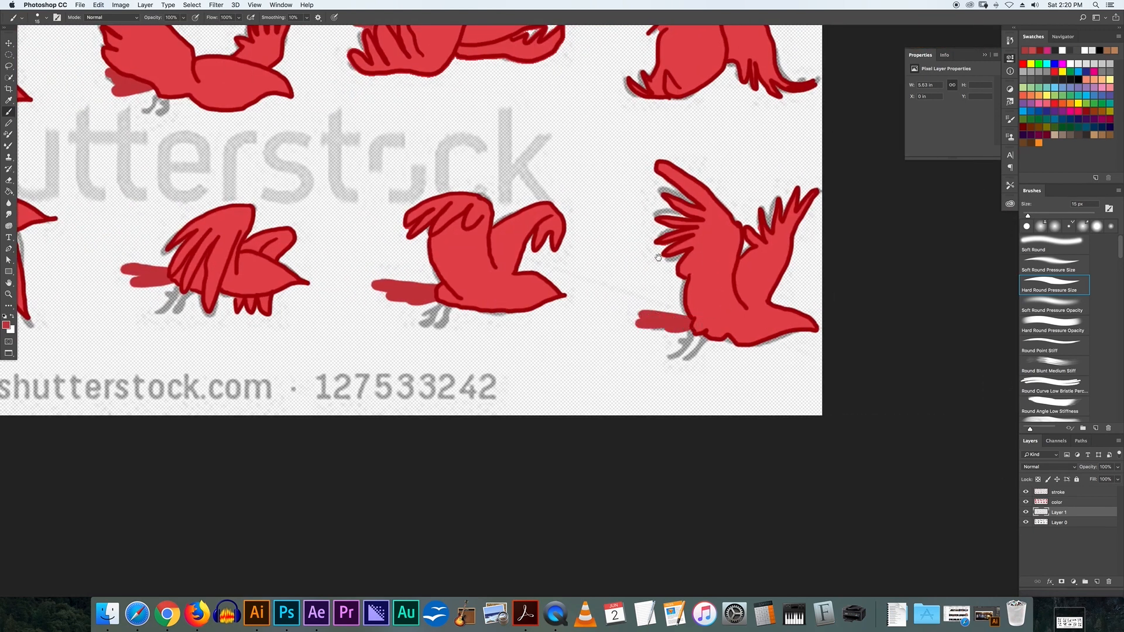
Sample the dark red outline colour from the first bird's legs and paint the second bird's legs with a 10 px brush
scroll(479, 302, left, 15)
scroll(478, 303, up, 3)
scroll(479, 303, left, 3)
scroll(478, 303, down, 1)
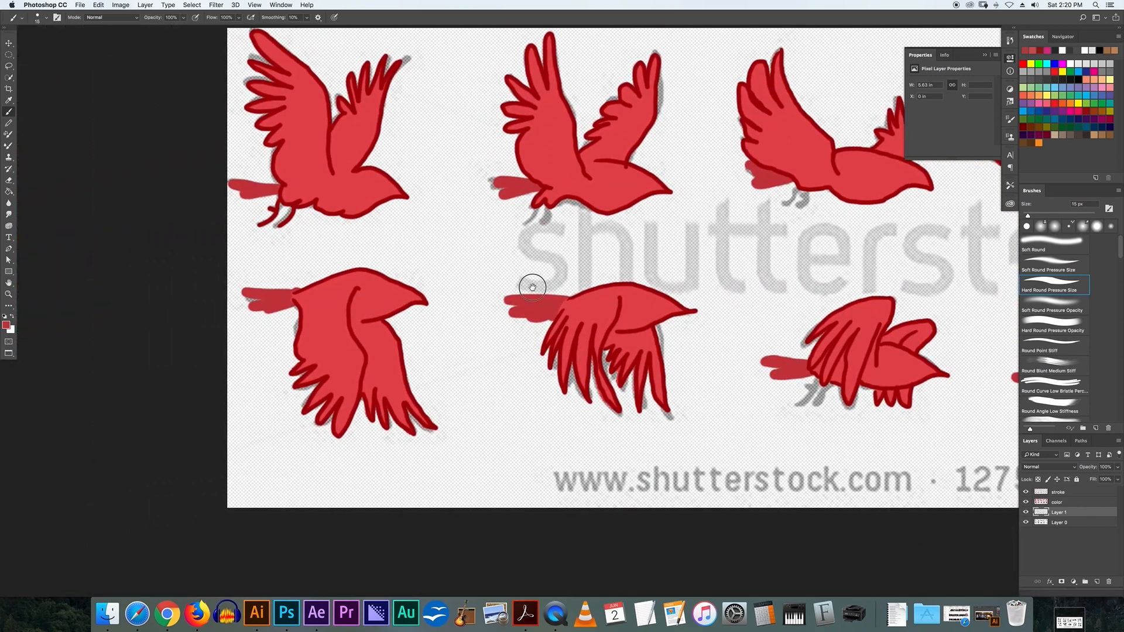
scroll(529, 283, right, 4)
scroll(529, 284, up, 2)
key(i)
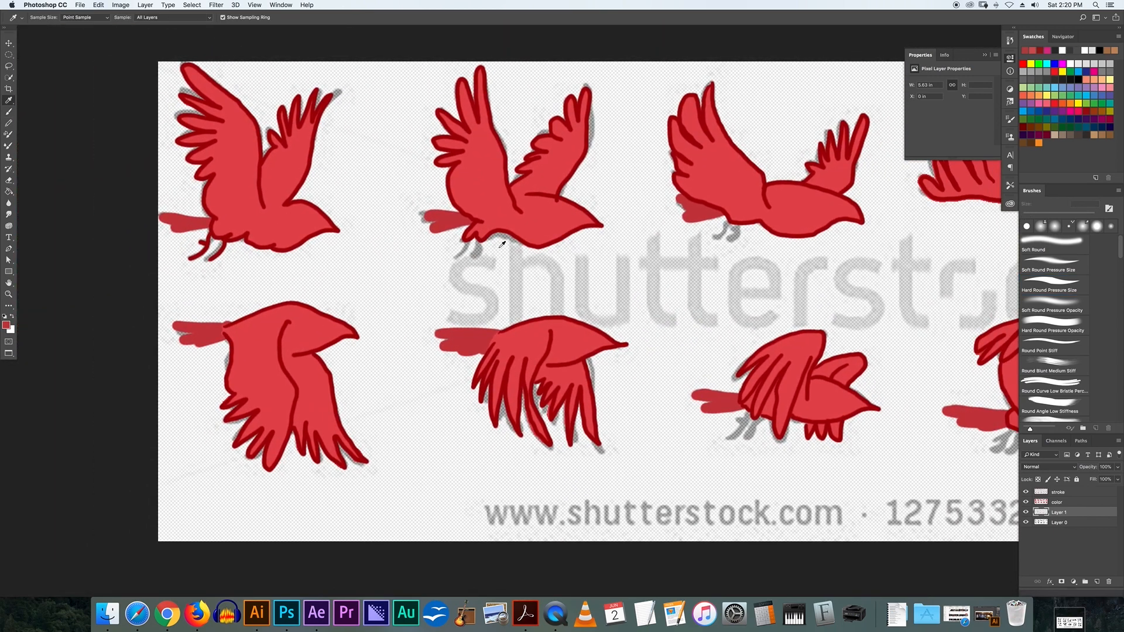
click(206, 242)
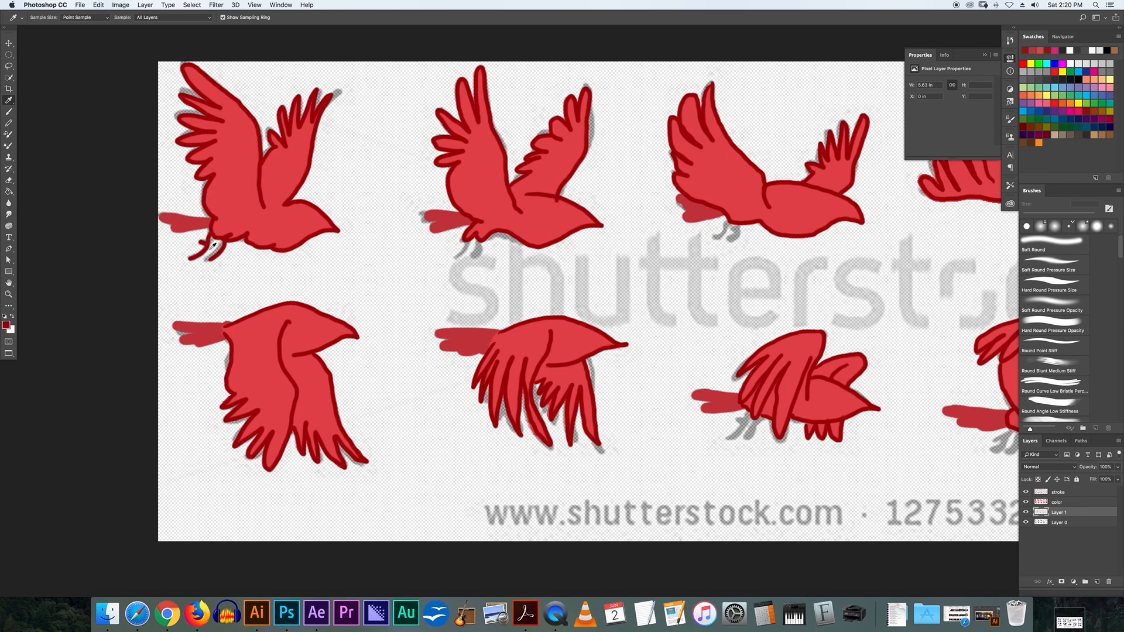
key(b)
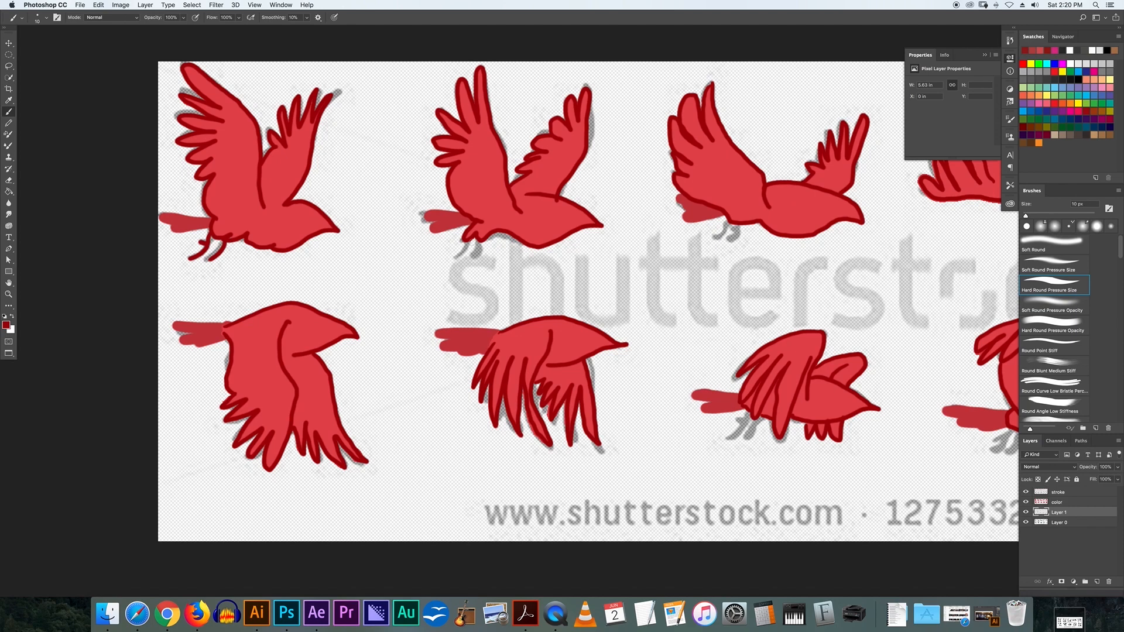
mouse_move(466, 239)
mouse_down()
mouse_move(452, 261)
mouse_move(471, 261)
mouse_up()
Paint the third bird's legs over the grey reference in the same dark red
mouse_move(658, 262)
mouse_down()
mouse_move(566, 243)
mouse_move(586, 253)
mouse_move(436, 299)
mouse_up()
drag(642, 311, 431, 313)
drag(404, 442, 697, 291)
drag(211, 333, 512, 294)
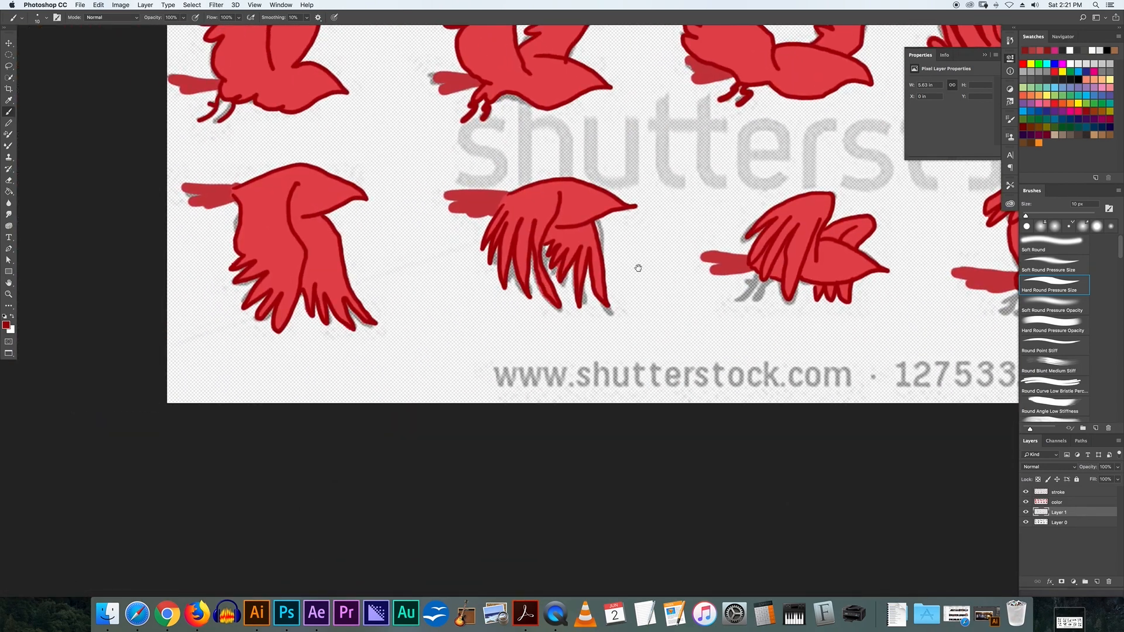
Paint dark red legs on the eighth, ninth and tenth birds, undoing and redoing a stray stroke on the ninth
drag(646, 267, 531, 272)
mouse_move(616, 280)
mouse_down()
mouse_move(598, 301)
mouse_move(622, 295)
mouse_move(616, 302)
mouse_move(427, 285)
mouse_up()
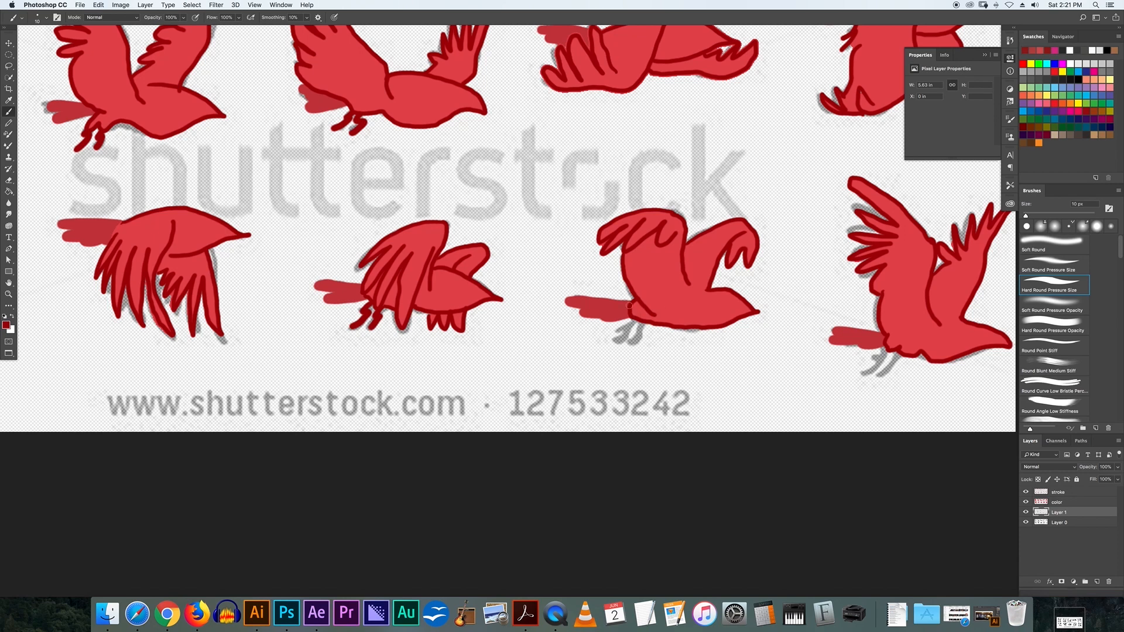
mouse_move(631, 315)
mouse_down()
mouse_move(613, 344)
mouse_move(629, 343)
mouse_move(668, 379)
mouse_move(653, 394)
mouse_move(670, 397)
mouse_up()
key(super+z)
scroll(721, 329, right, 5)
scroll(585, 328, left, 10)
scroll(585, 327, up, 2)
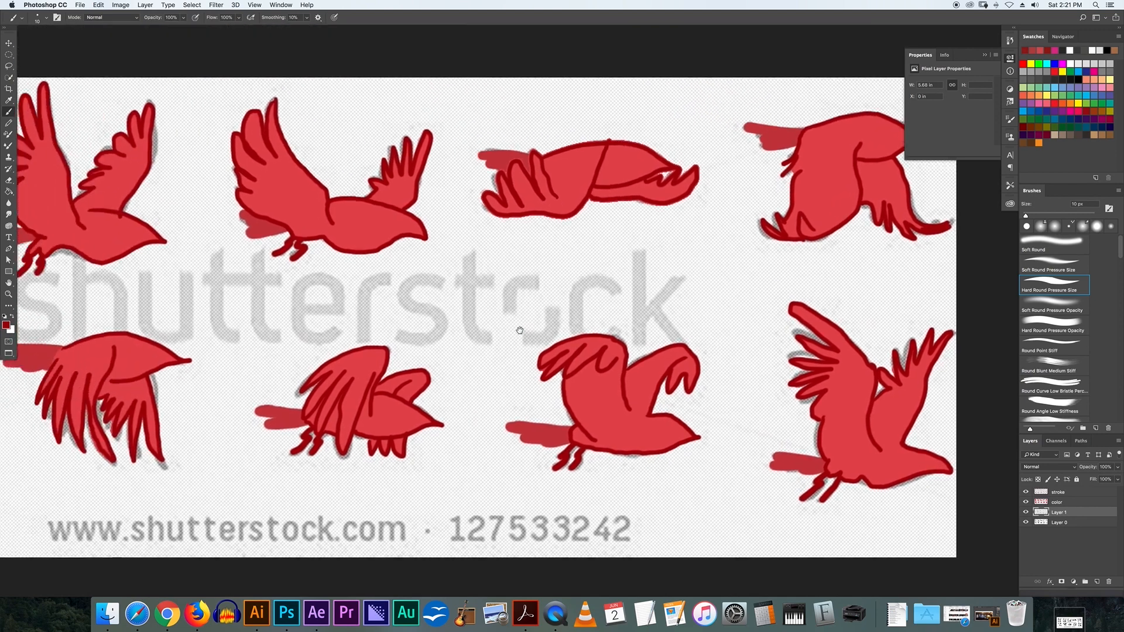
Review all ten birds with their tails and legs, first as a whole sheet and again up close
scroll(691, 306, right, 2)
key(super+minus)
key(super+minus)
key(super+minus)
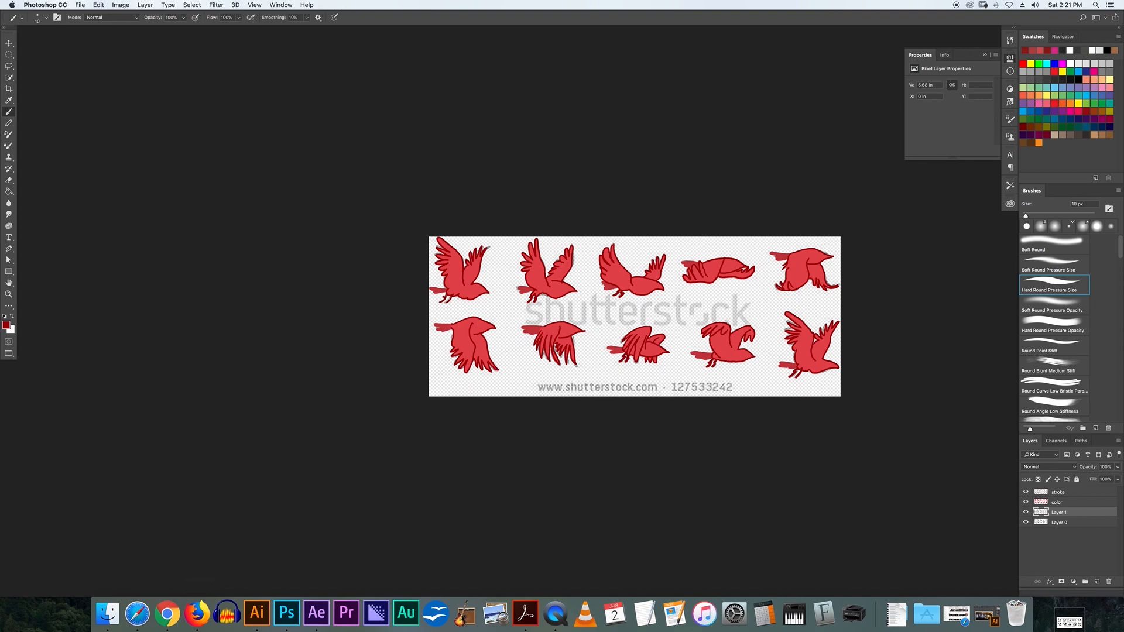
key(super+plus)
key(super+plus)
key(super+plus)
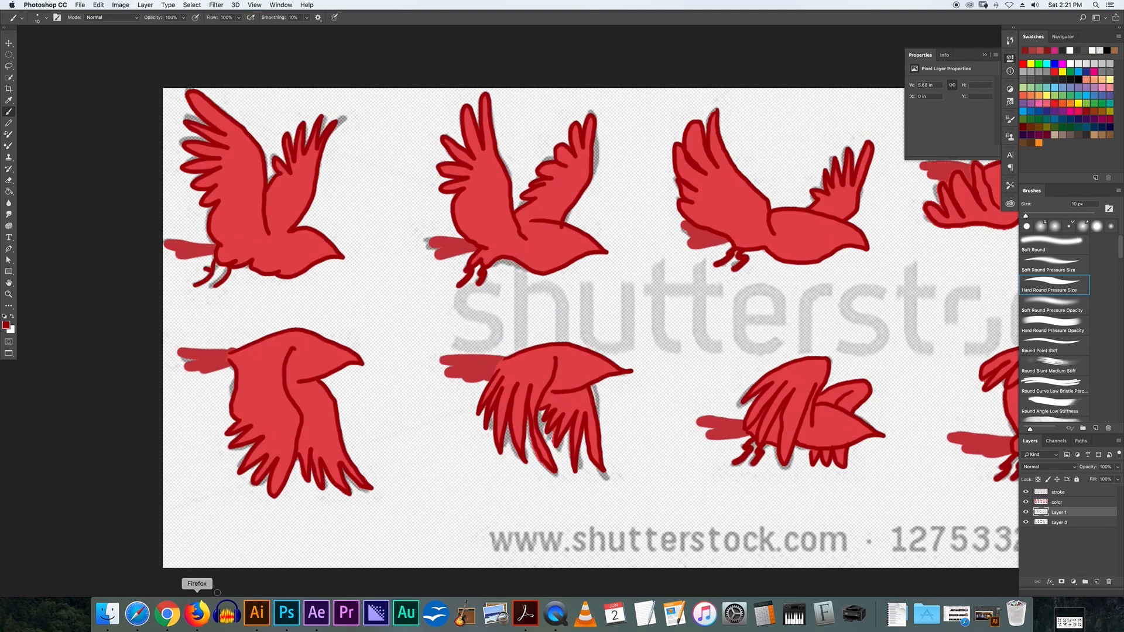
Check the cardinal photo in Chrome, then in Photoshop add a layer above the color layer and load the color layer's shapes as a selection
click(166, 612)
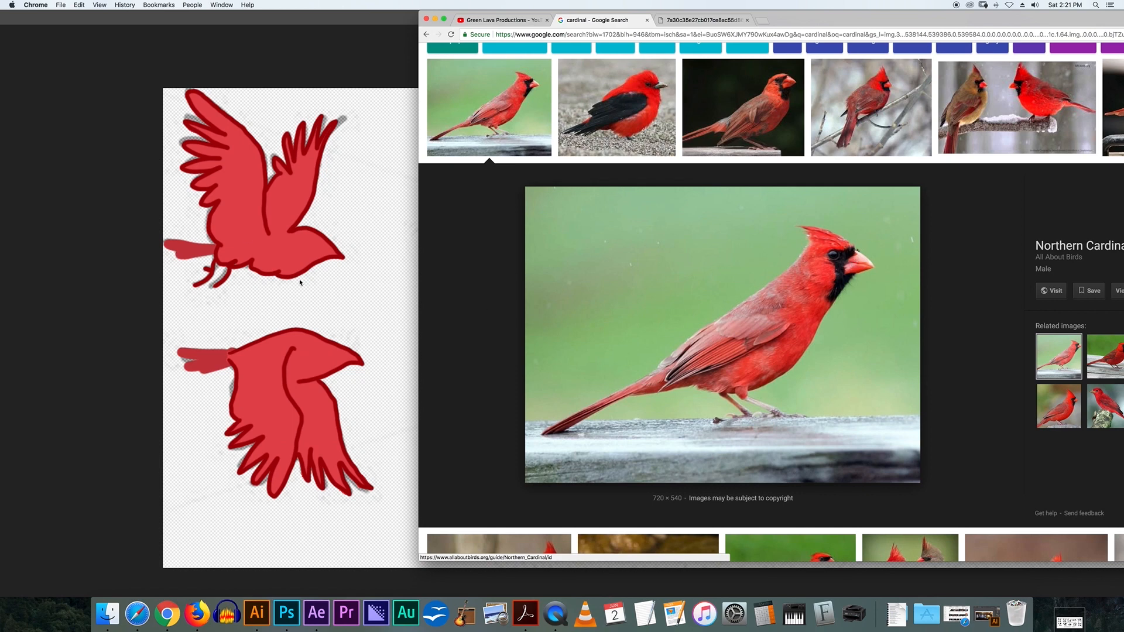
click(320, 257)
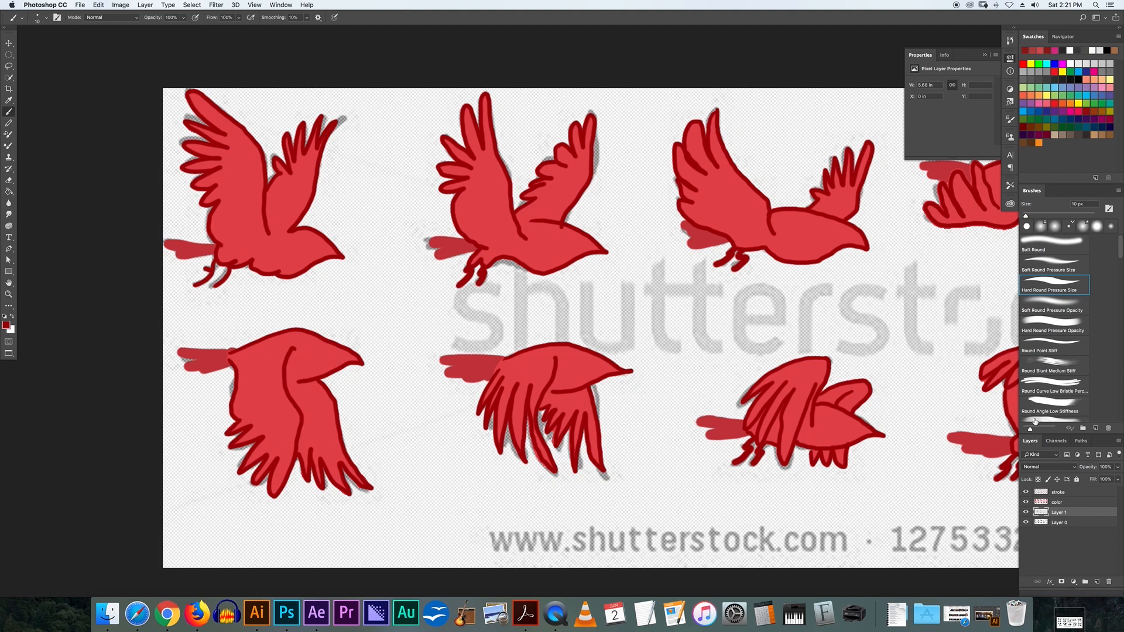
click(1059, 504)
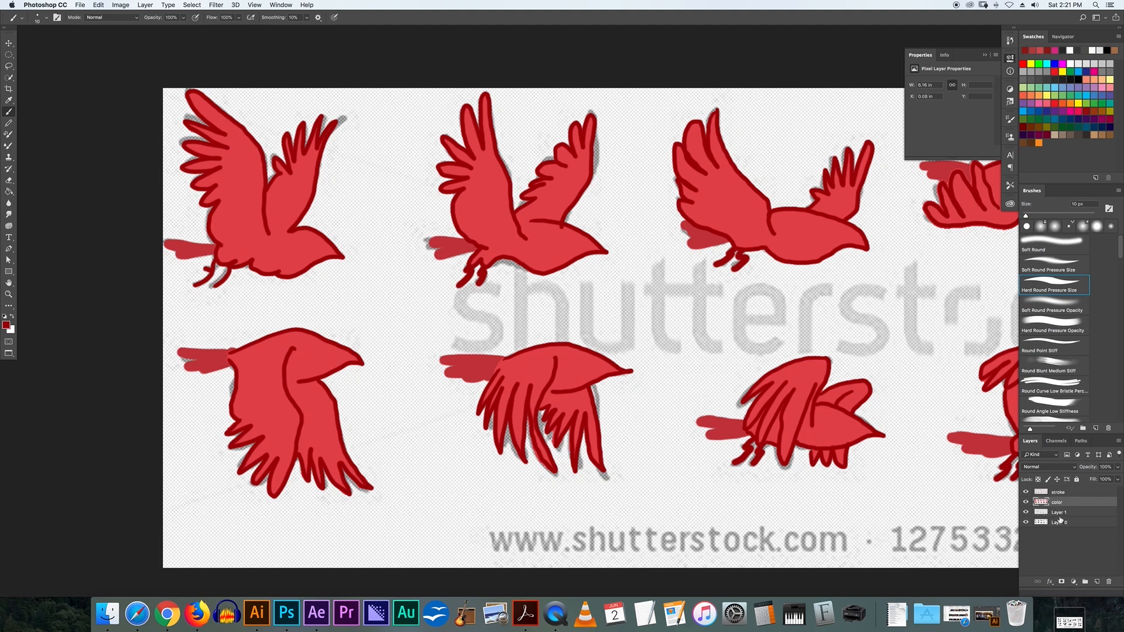
click(1097, 582)
super+click(1041, 513)
Set the foreground colour to pure black, hex 000000
click(7, 325)
click(808, 405)
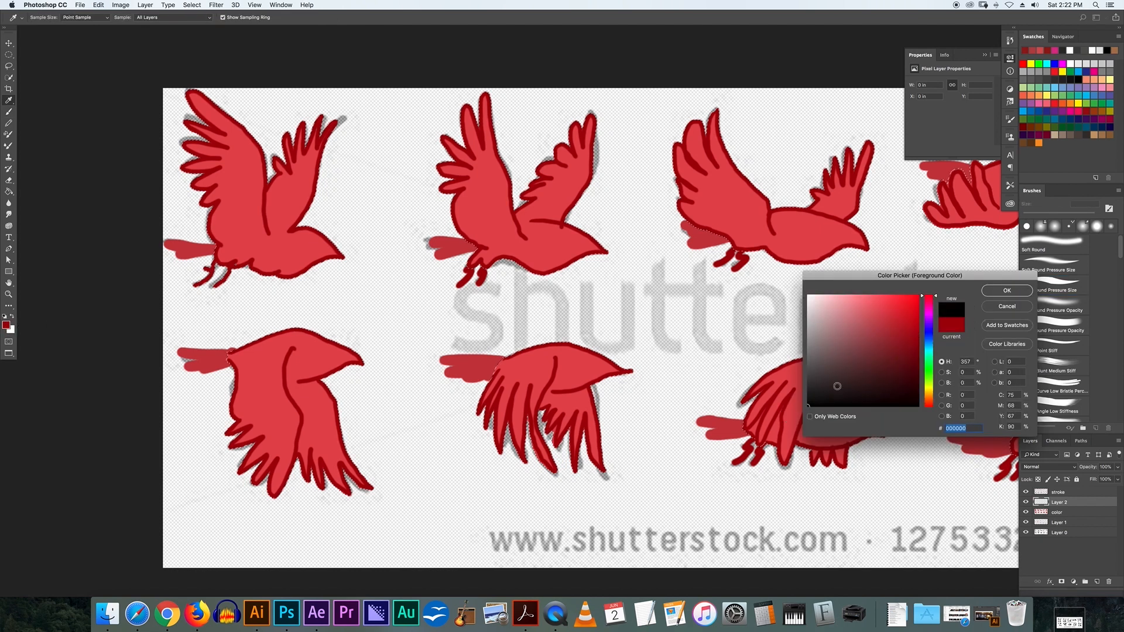
click(1007, 293)
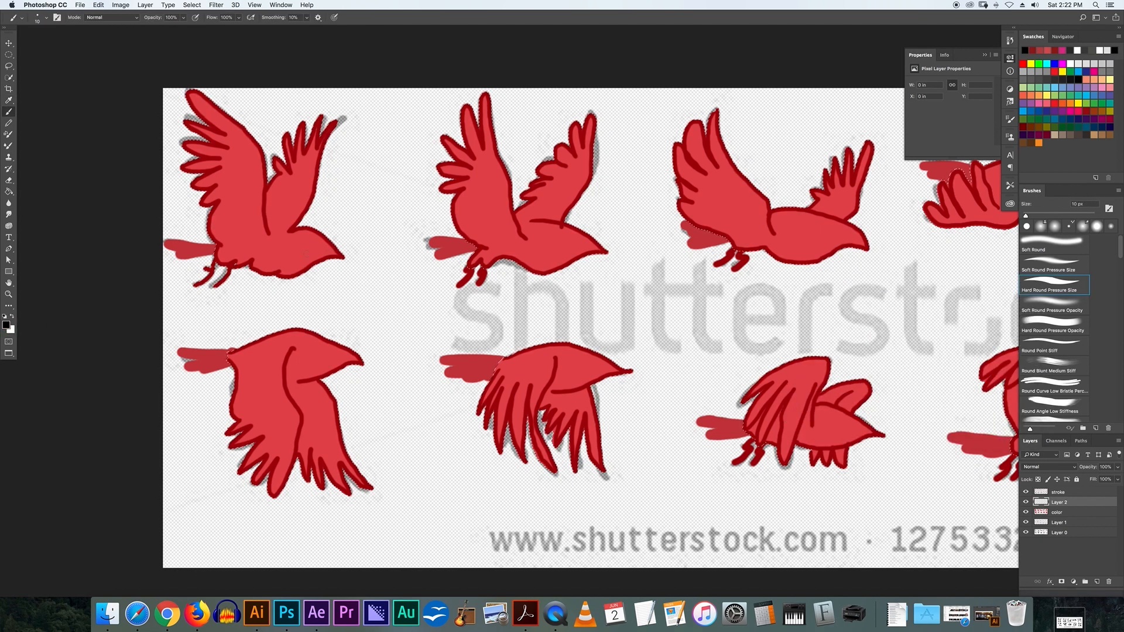
Try black face markings on the first bird, checking them against the cardinal photo in Chrome
drag(315, 251, 335, 249)
key(super+z)
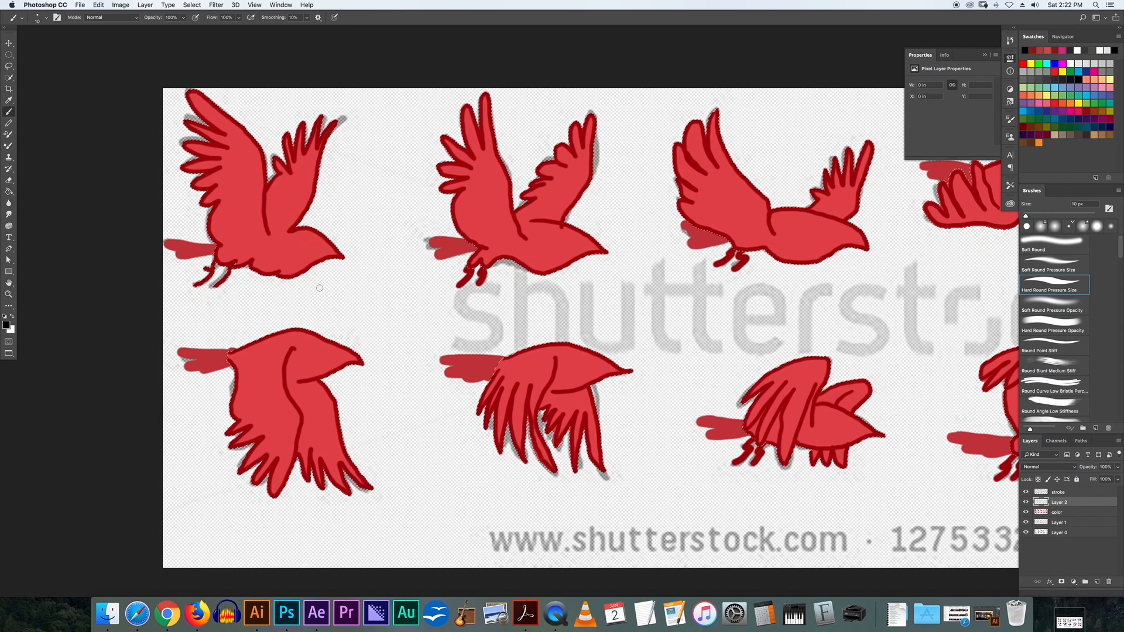
click(168, 615)
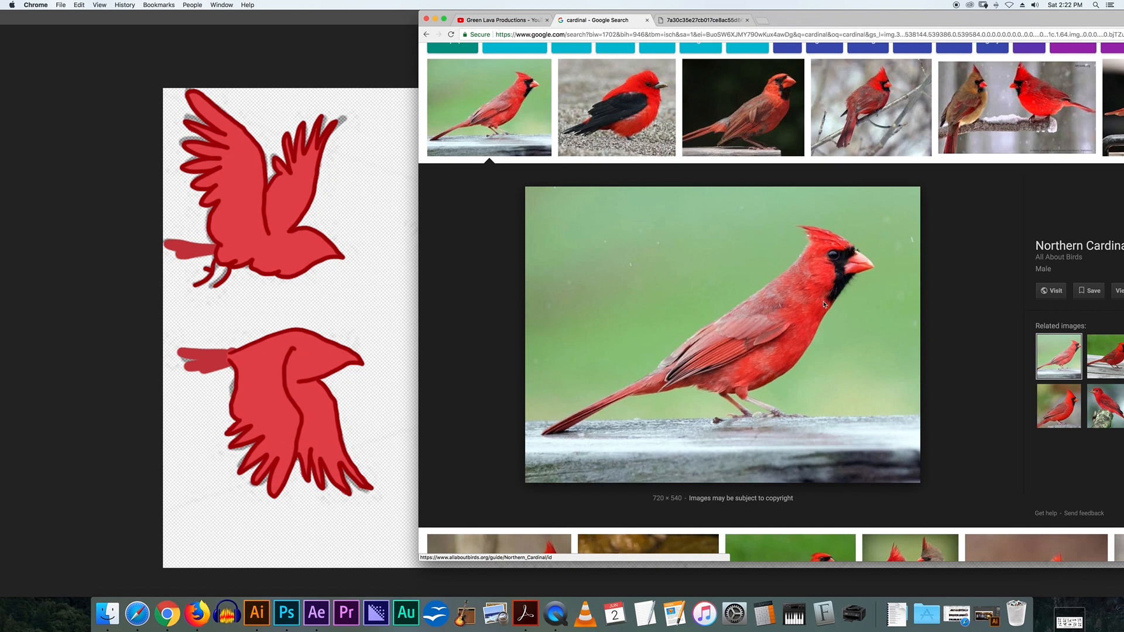
click(302, 246)
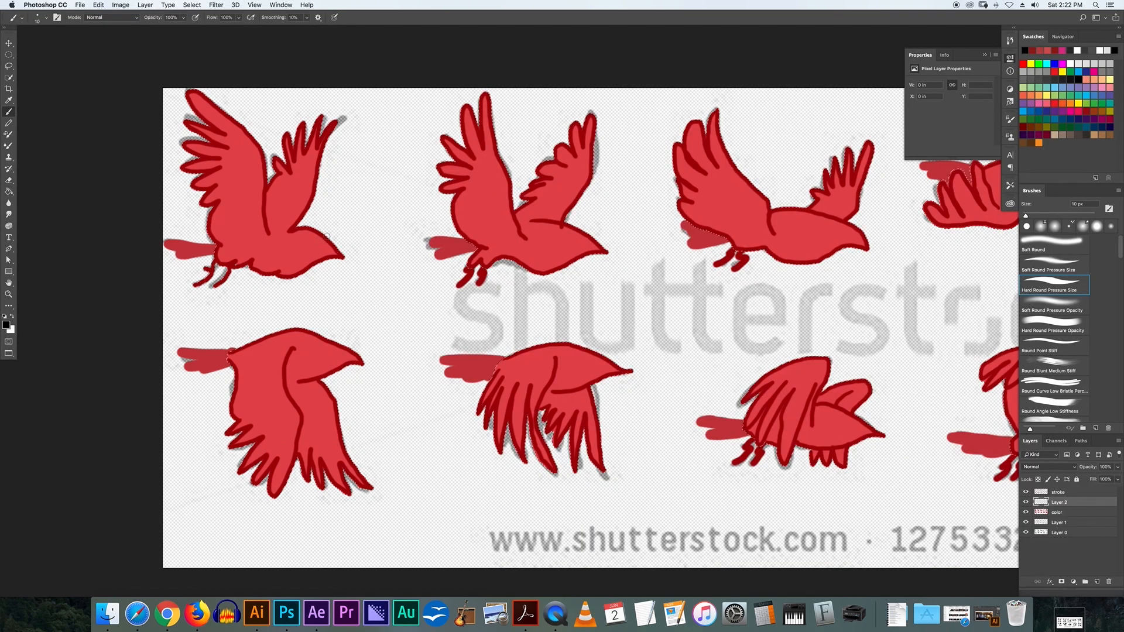
drag(315, 239, 326, 257)
key(ctrl+z)
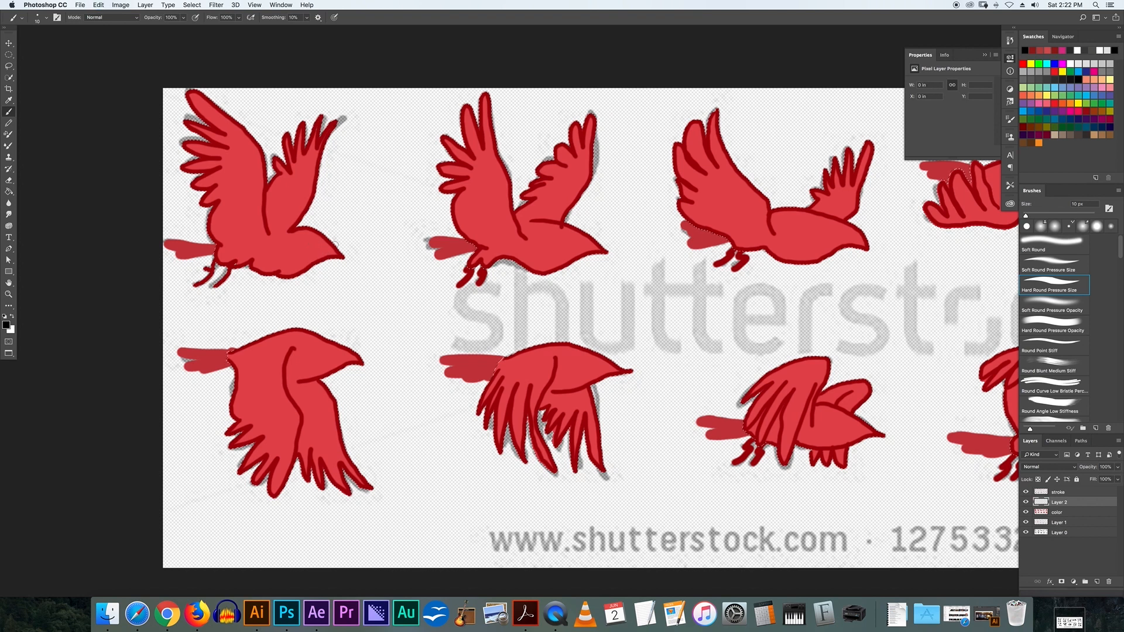
Paint a black cardinal face mask just behind the beak on each of the five top-row birds
drag(321, 244, 328, 256)
drag(587, 237, 585, 253)
drag(672, 253, 513, 255)
mouse_move(699, 226)
mouse_down()
mouse_move(693, 246)
mouse_move(534, 262)
mouse_up()
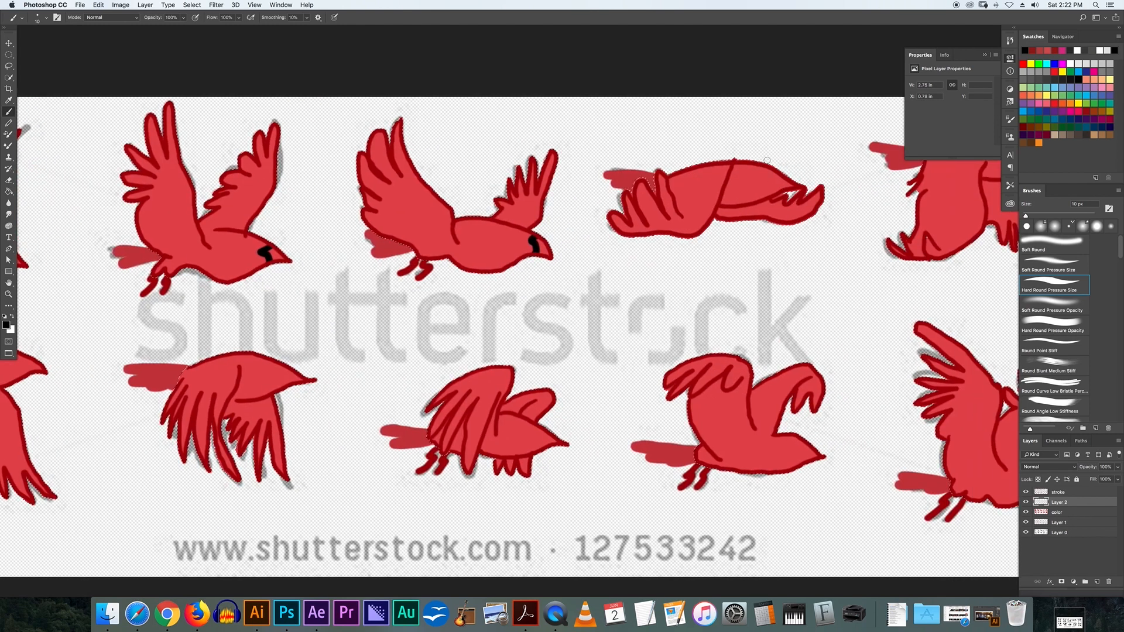
mouse_move(776, 163)
mouse_down()
mouse_move(772, 196)
mouse_move(599, 228)
mouse_up()
mouse_move(855, 175)
mouse_down()
mouse_move(847, 186)
mouse_move(858, 197)
mouse_up()
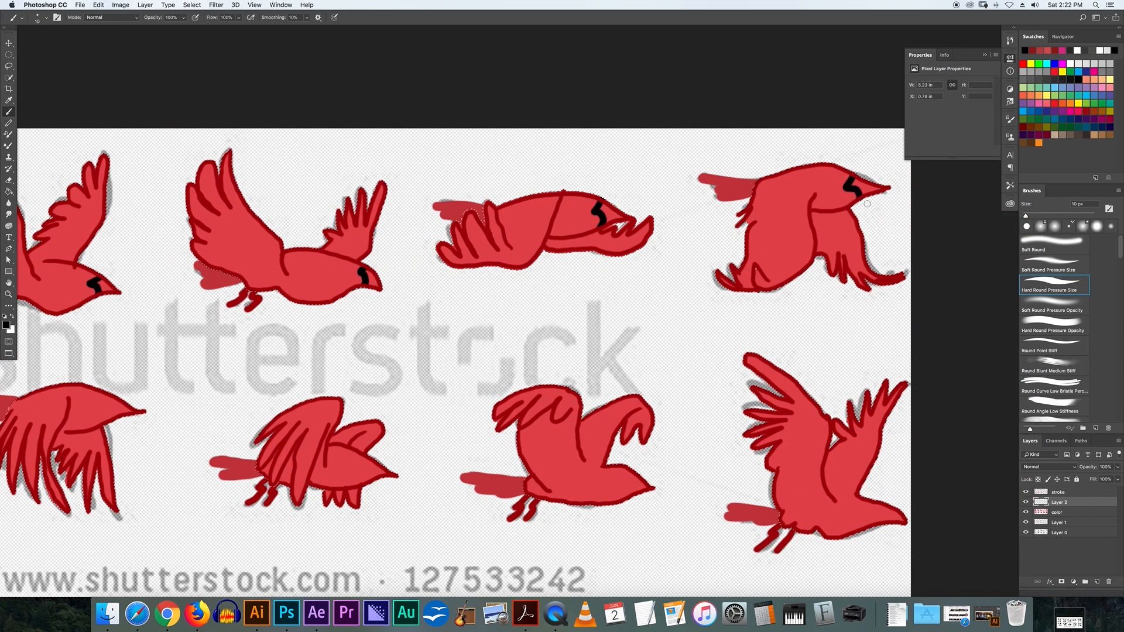
Paint the same black face mask behind the beak on each of the five bottom-row birds
drag(197, 370, 711, 274)
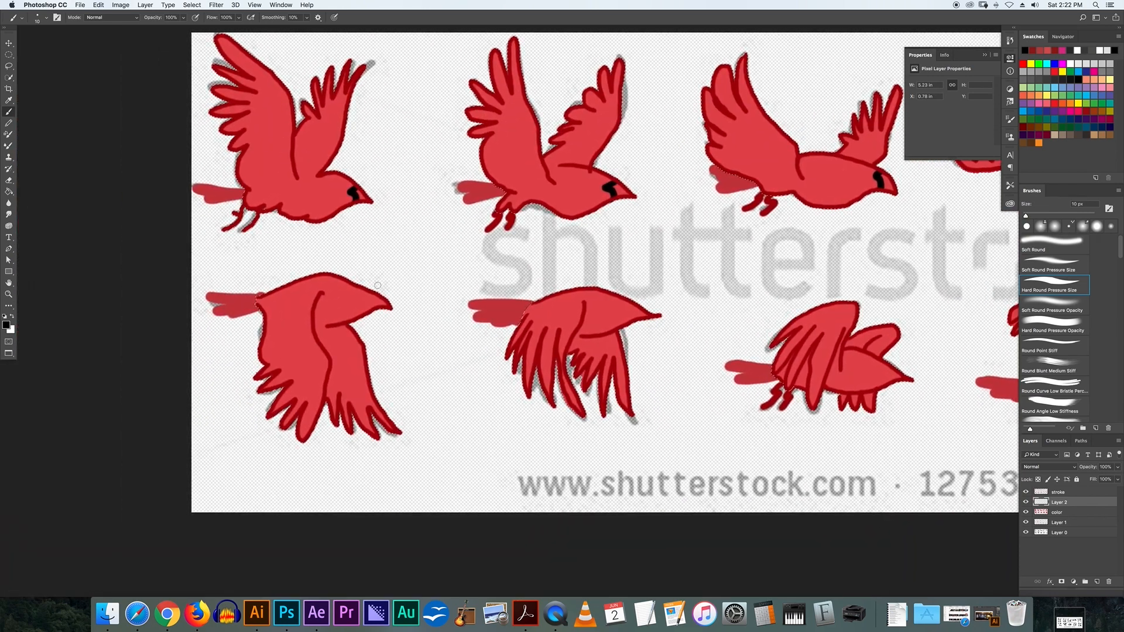
drag(366, 294, 378, 303)
drag(634, 302, 636, 316)
drag(742, 327, 592, 310)
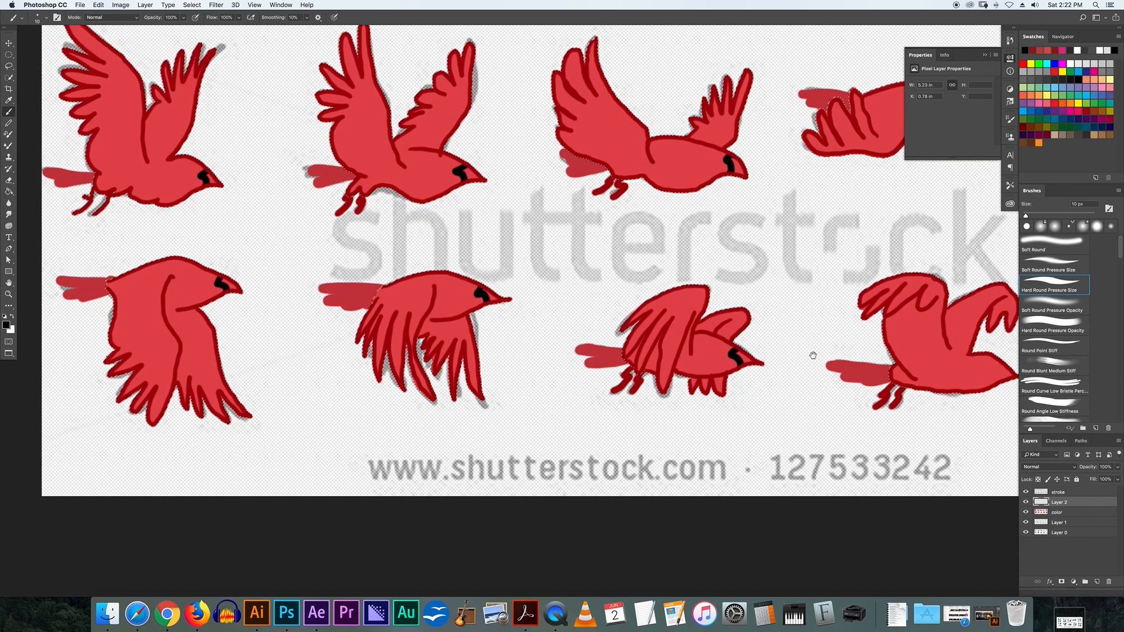
drag(813, 355, 731, 361)
drag(805, 388, 862, 423)
Undo the trial eye on the first bird and repaint it as a black dot with the hard round brush enlarged to 30 px
drag(588, 379, 770, 378)
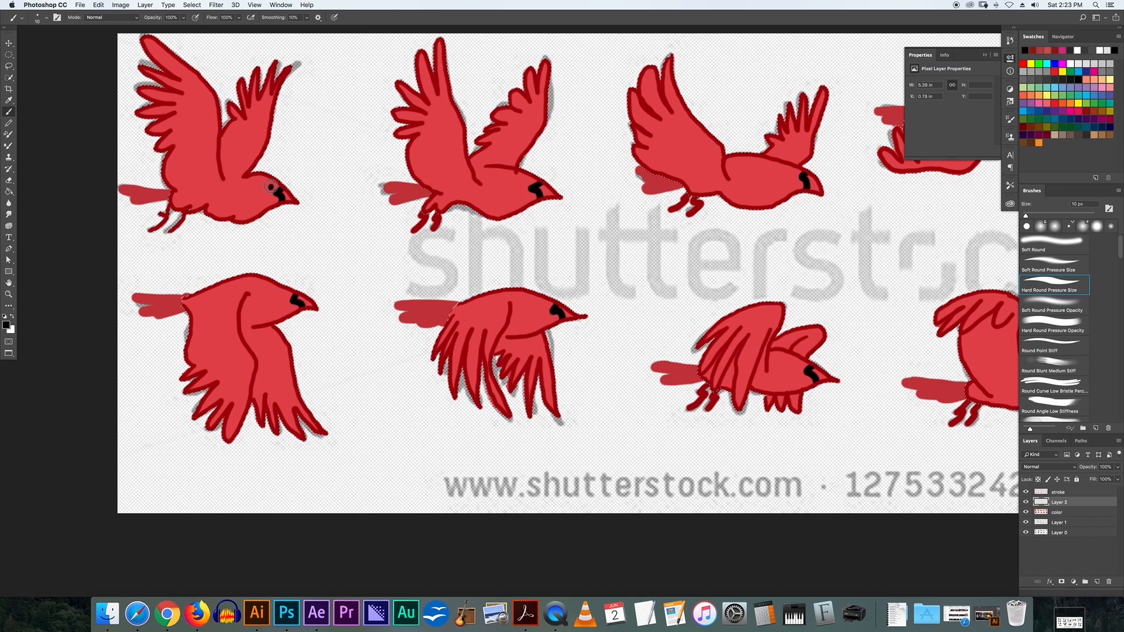
key(super+z)
click(39, 18)
click(19, 83)
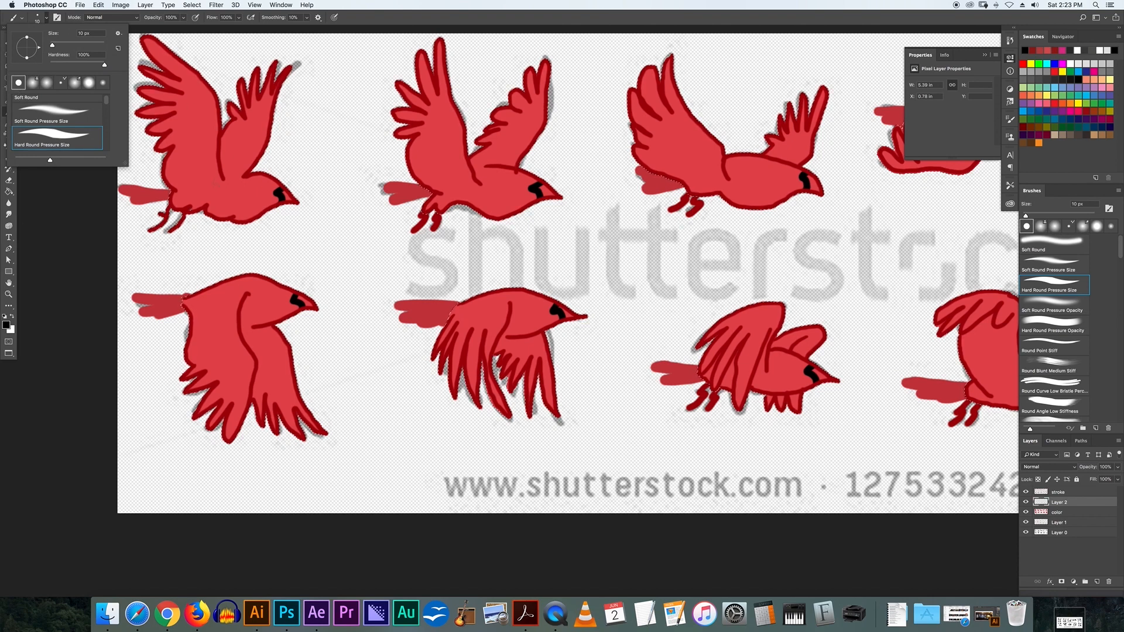
click(265, 189)
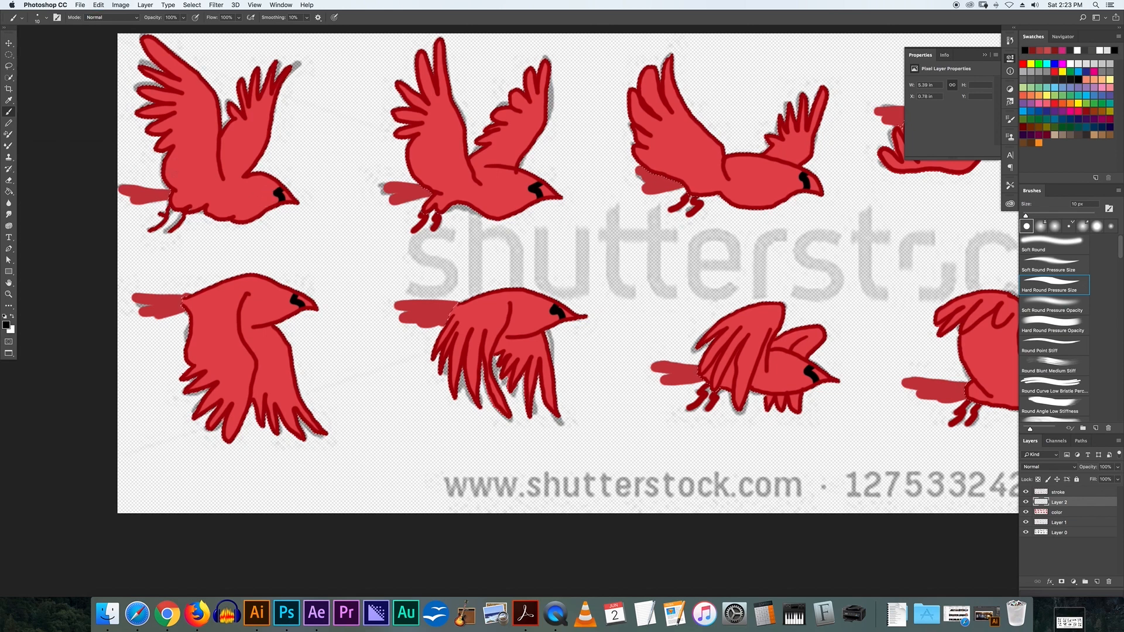
key(bracketright)
key(alt+super+z)
Paint matching black eye dots behind the masks of the remaining top-row birds
scroll(530, 188, right, 6)
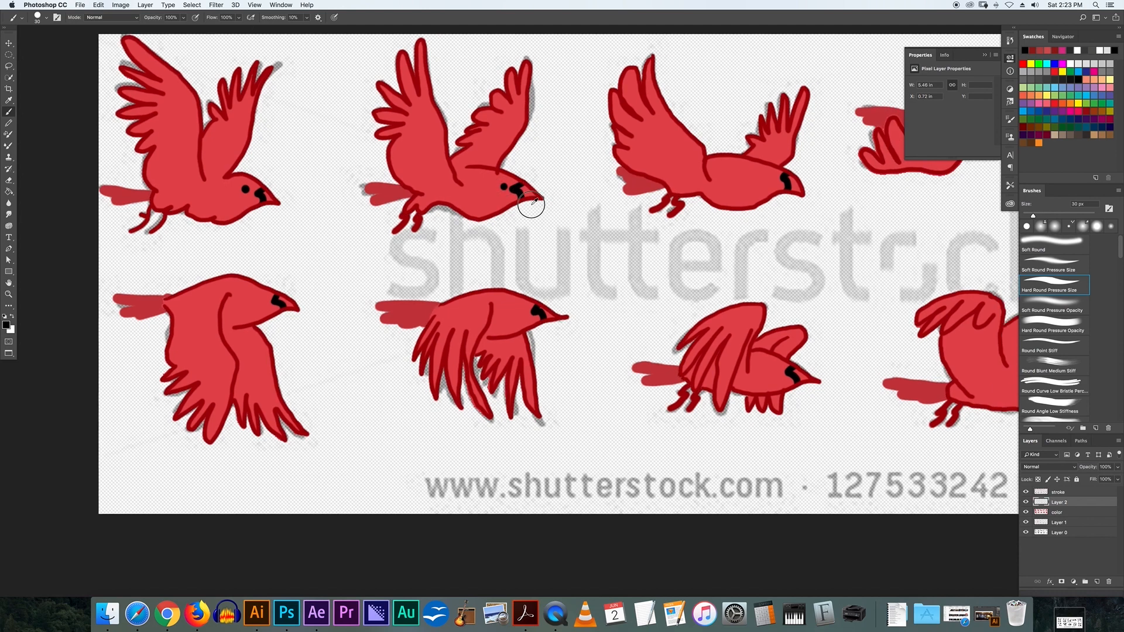
scroll(509, 293, right, 8)
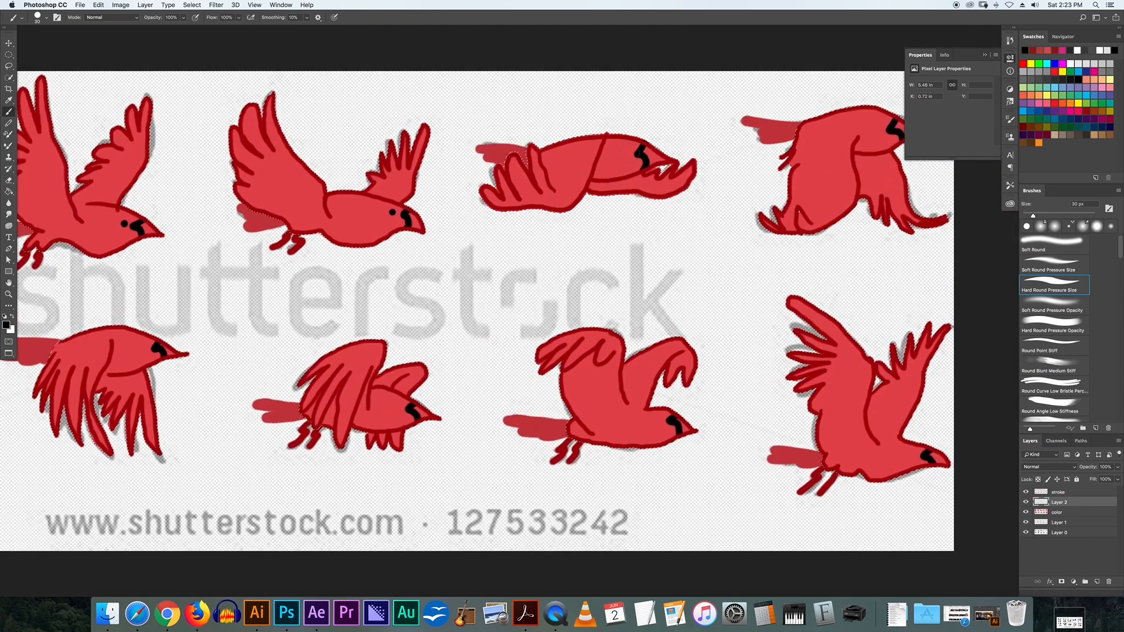
click(628, 153)
mouse_move(645, 164)
mouse_down()
mouse_move(470, 194)
mouse_move(470, 183)
mouse_up()
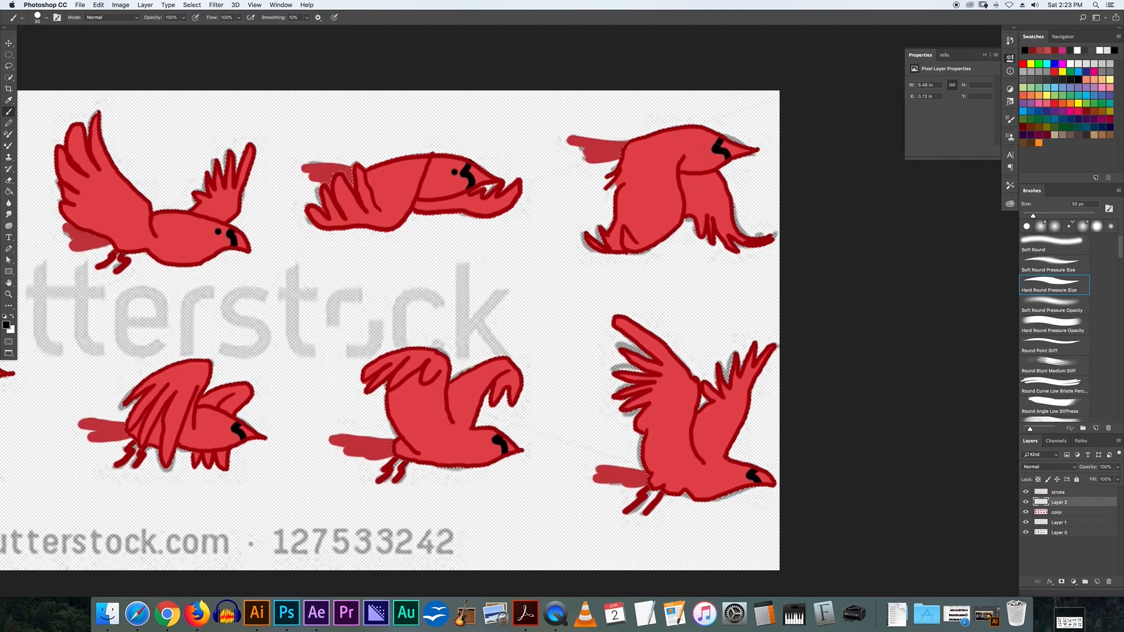
Paint black eye dots behind the face masks of the bottom-row birds
scroll(333, 291, left, 10)
scroll(334, 291, down, 2)
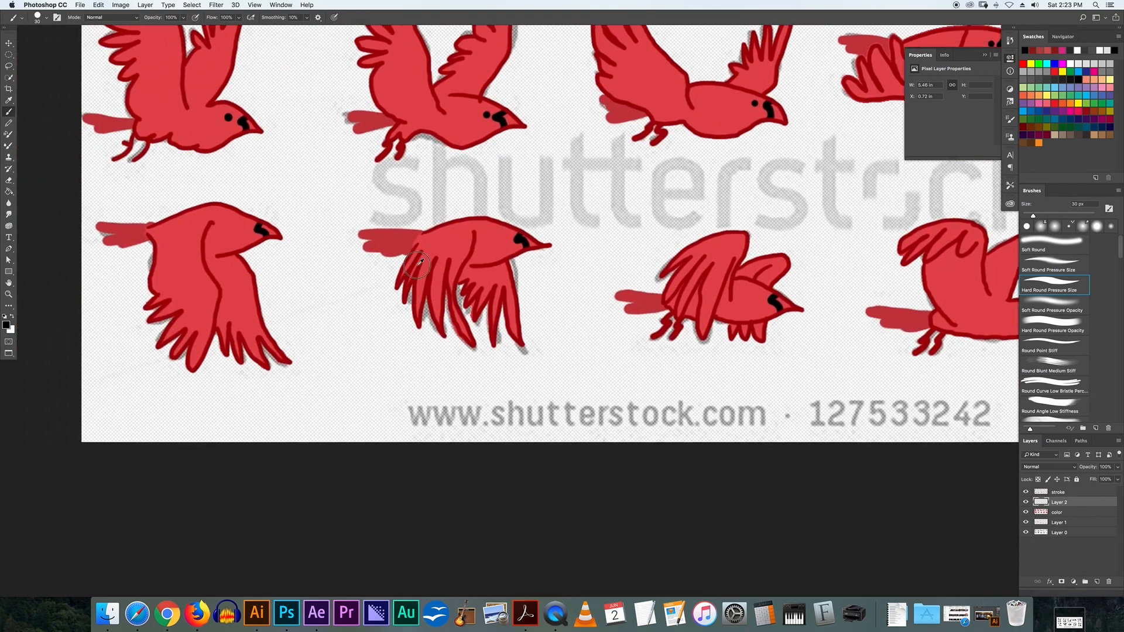
click(385, 223)
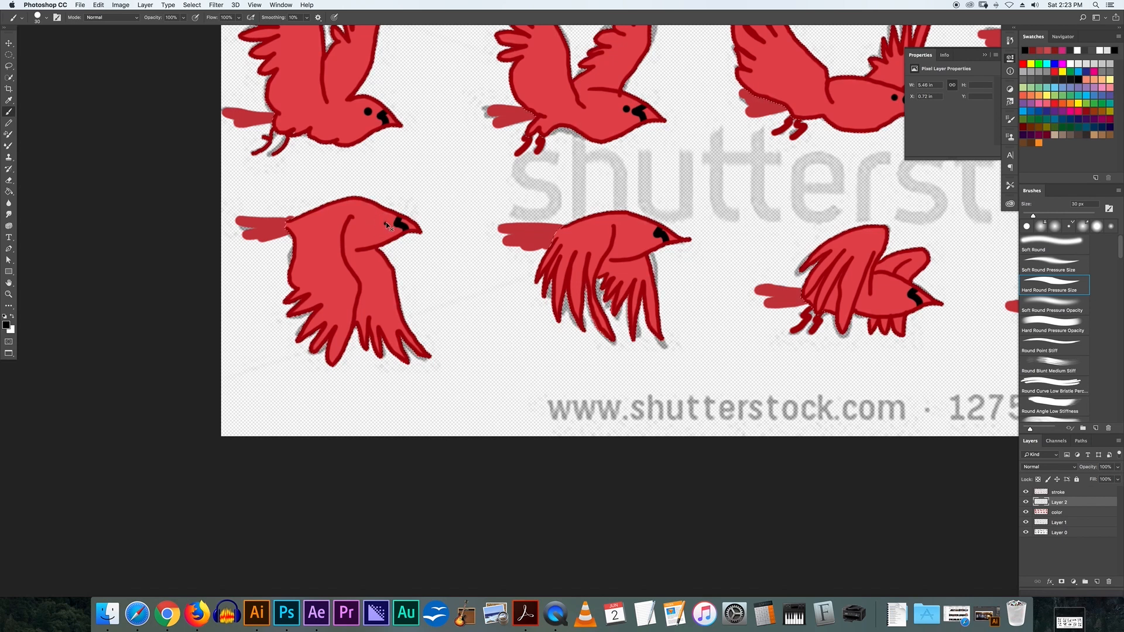
scroll(586, 234, right, 5)
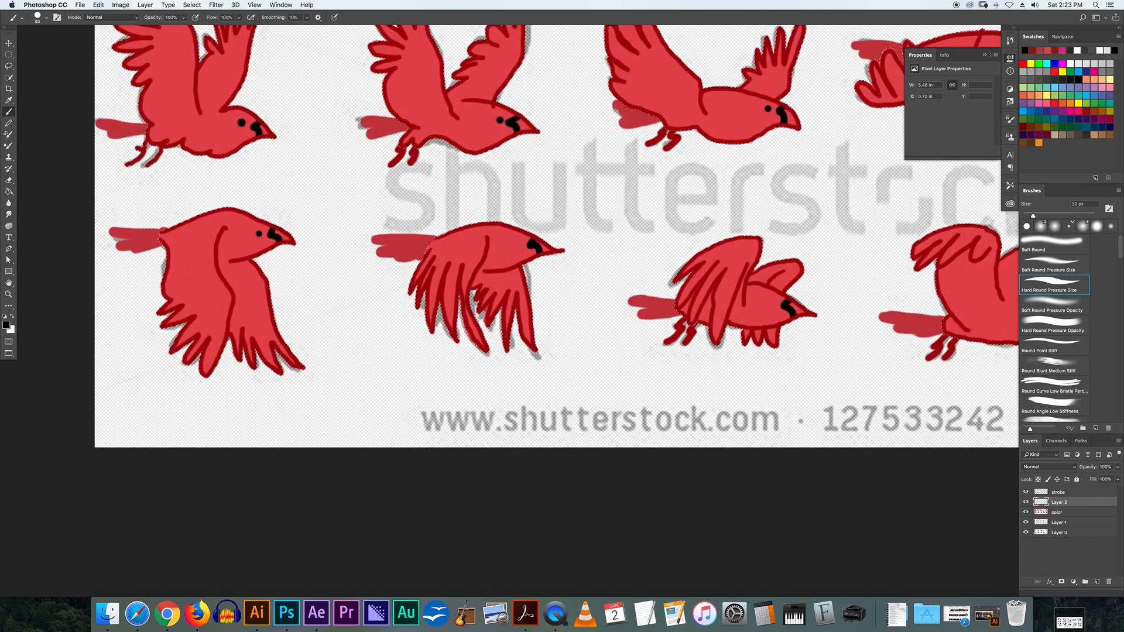
scroll(529, 249, right, 5)
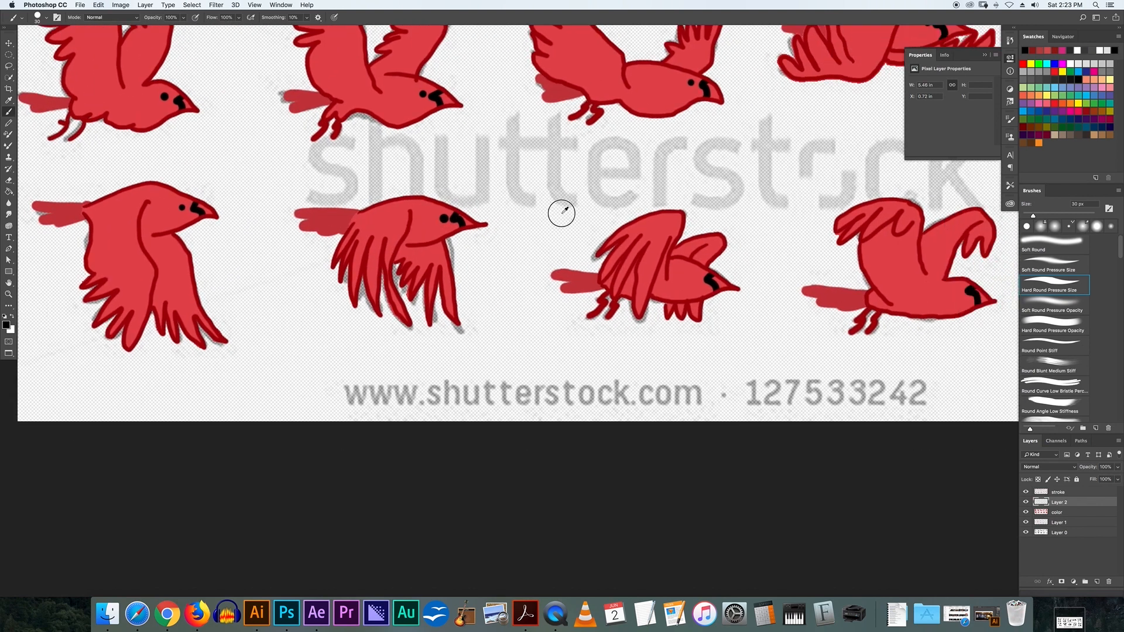
scroll(509, 220, right, 5)
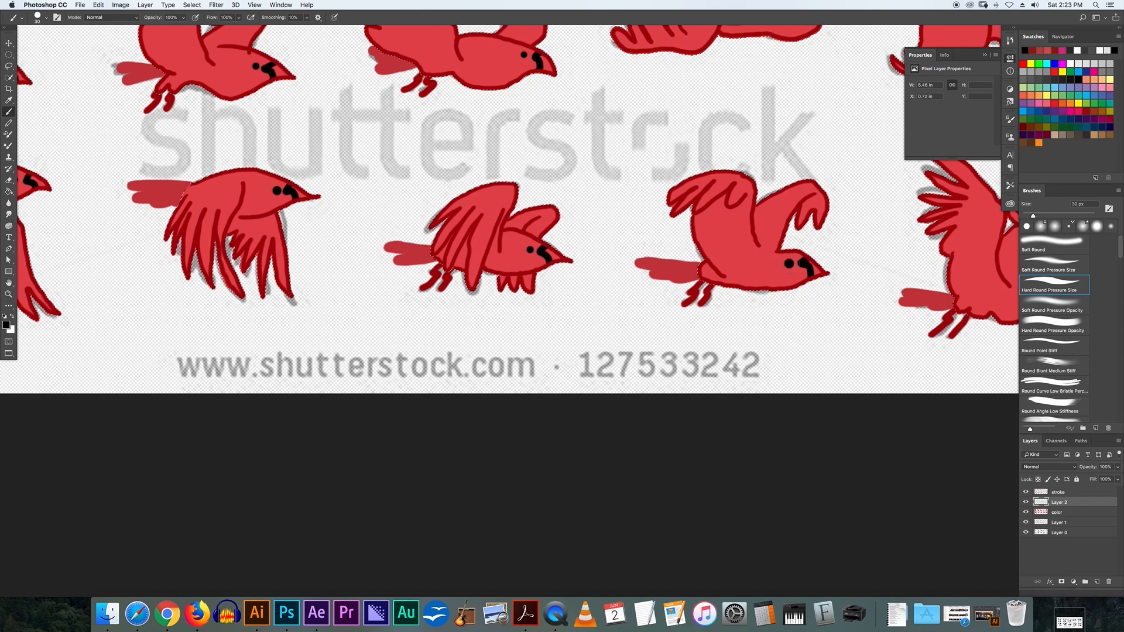
scroll(509, 209, right, 5)
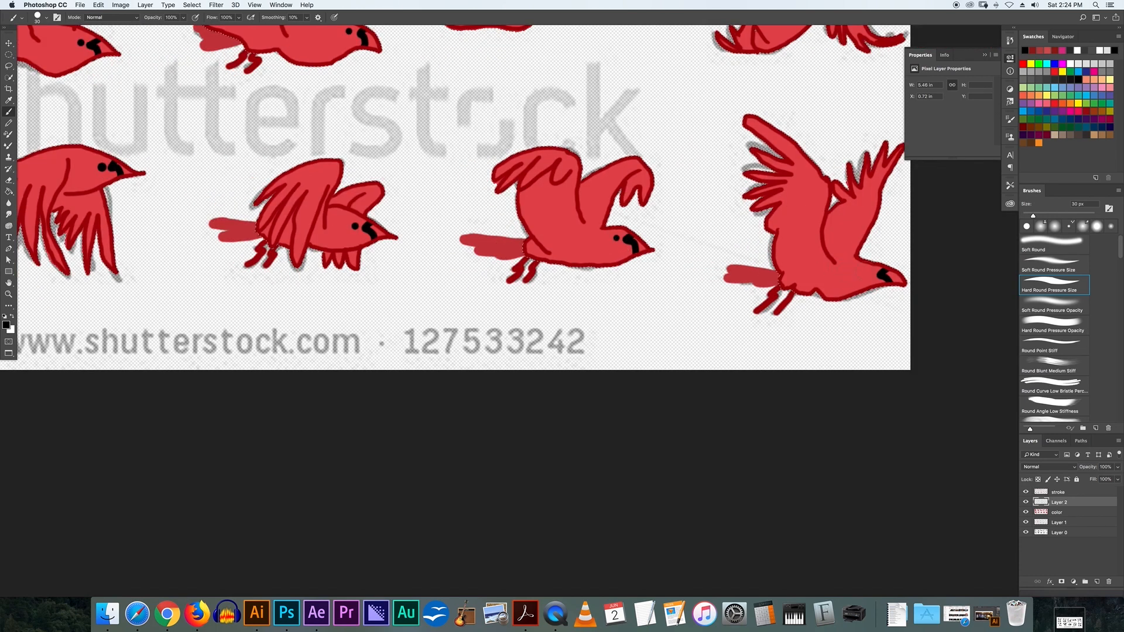
Inspect the whole sheet and erase the oversized black face masks from the fourth and fifth top-row birds with a 25 px eraser
scroll(740, 332, left, 8)
scroll(740, 331, up, 5)
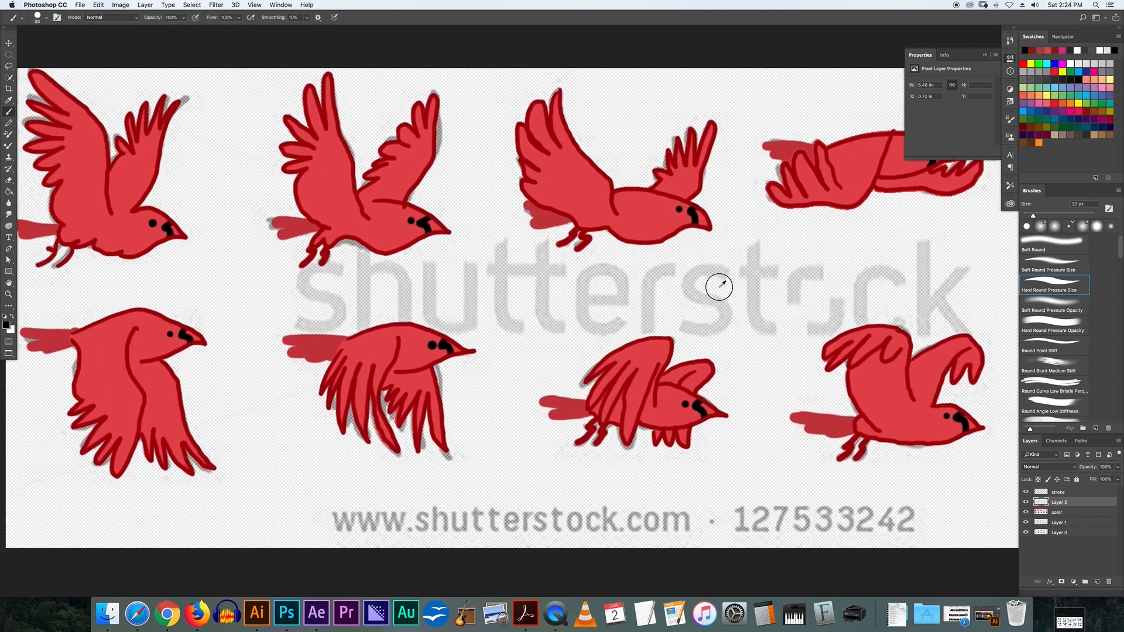
key(super+minus)
key(super+equal)
key(super+equal)
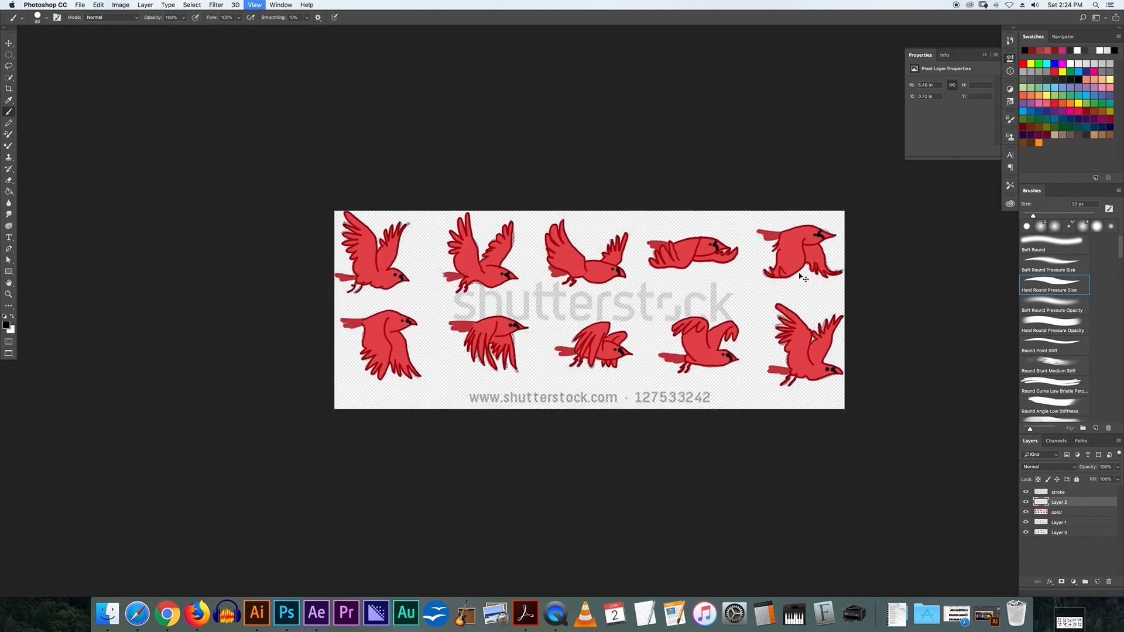
scroll(794, 274, right, 5)
scroll(795, 274, up, 2)
key(super+equal)
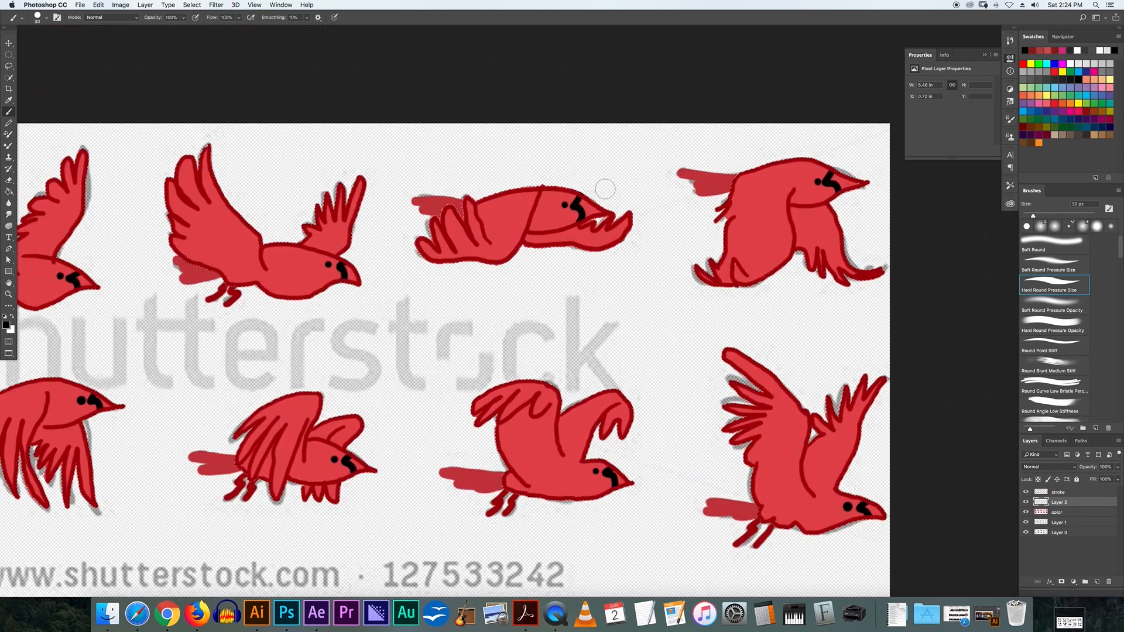
key(e)
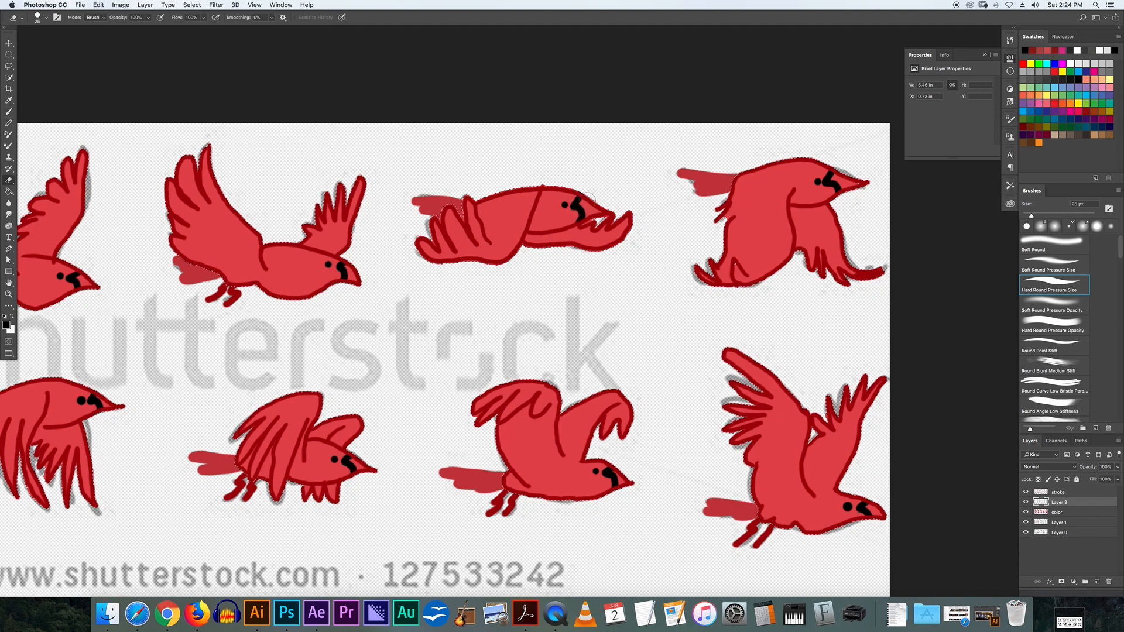
drag(573, 198, 581, 219)
mouse_move(834, 183)
mouse_down()
mouse_move(830, 173)
mouse_move(839, 195)
mouse_up()
Repaint smaller black face masks closer to the beak on the fourth and fifth top-row birds with a 10 px brush
key(b)
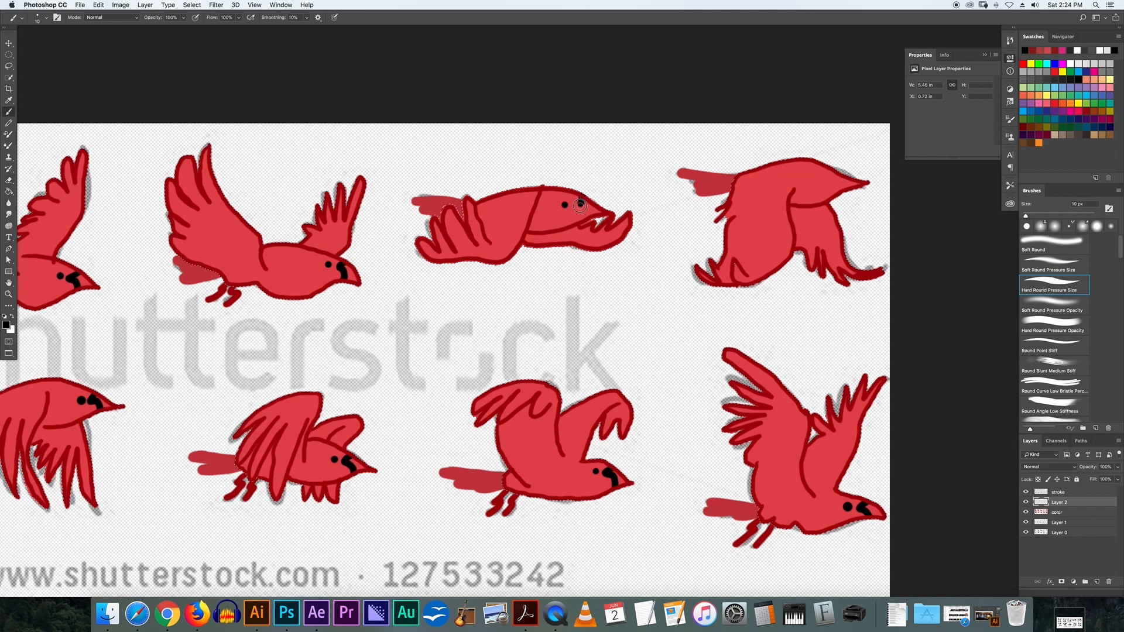
key(super+z)
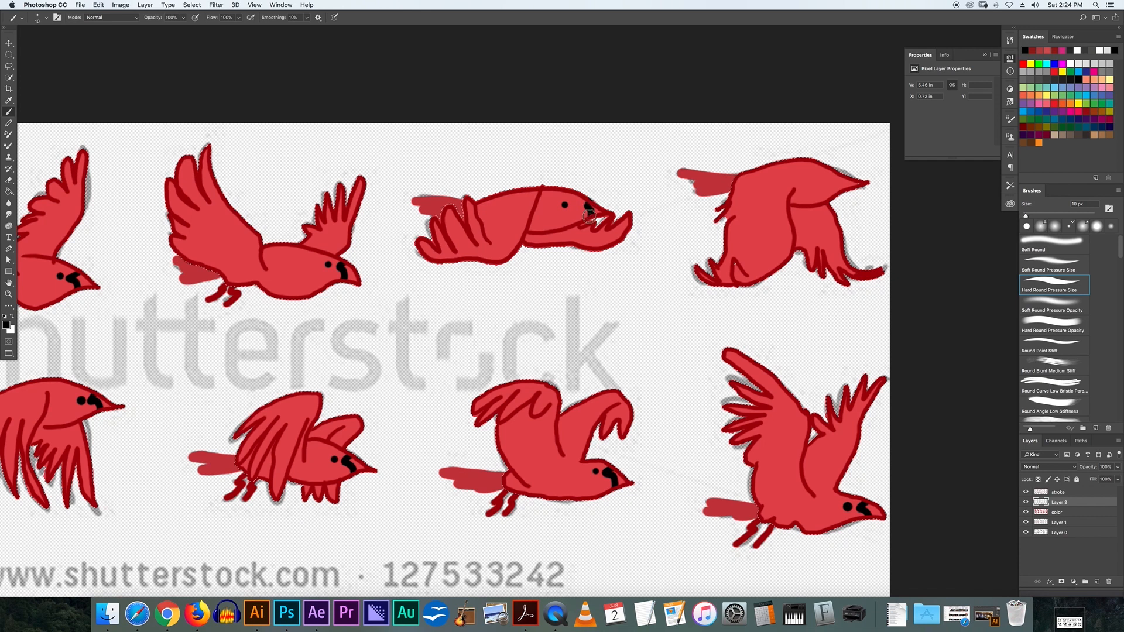
mouse_move(702, 203)
mouse_down()
mouse_move(555, 224)
mouse_move(700, 201)
mouse_move(713, 209)
mouse_up()
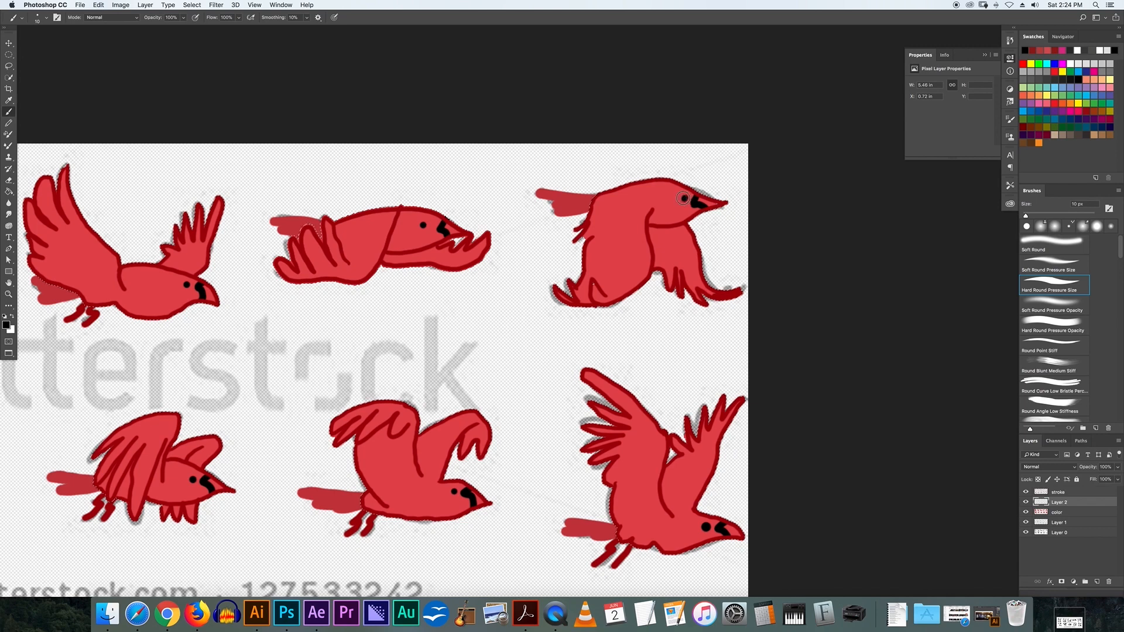
Review the eyes and face masks across both rows and compare them with the cardinal photo in Chrome
drag(468, 309, 732, 245)
drag(486, 276, 652, 248)
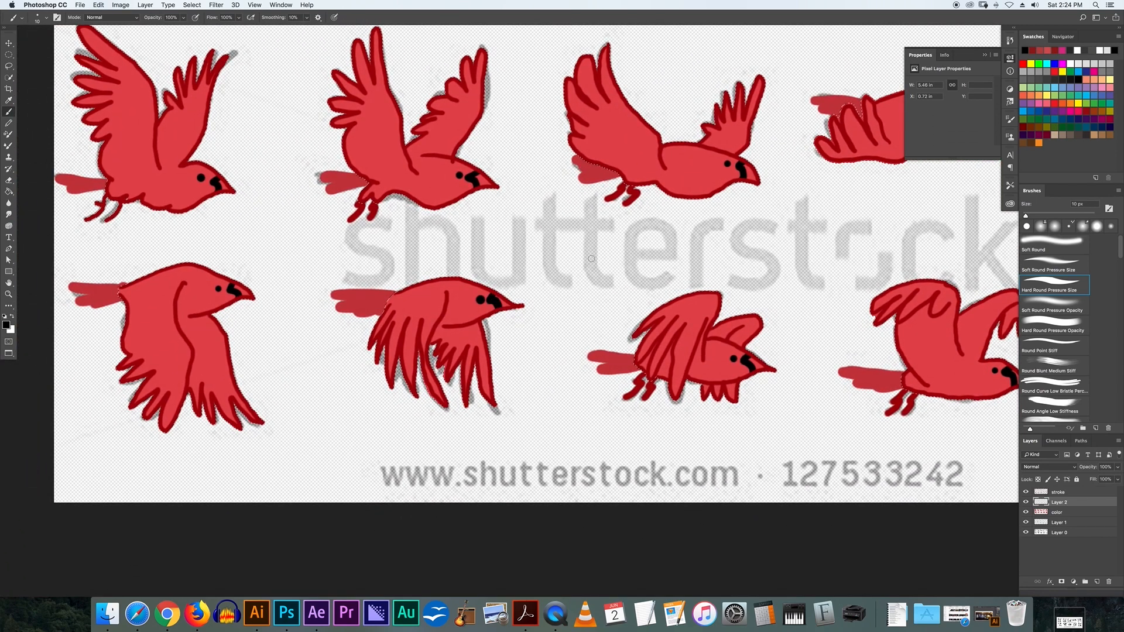
drag(825, 209, 573, 271)
scroll(573, 271, right, 5)
scroll(573, 258, left, 4)
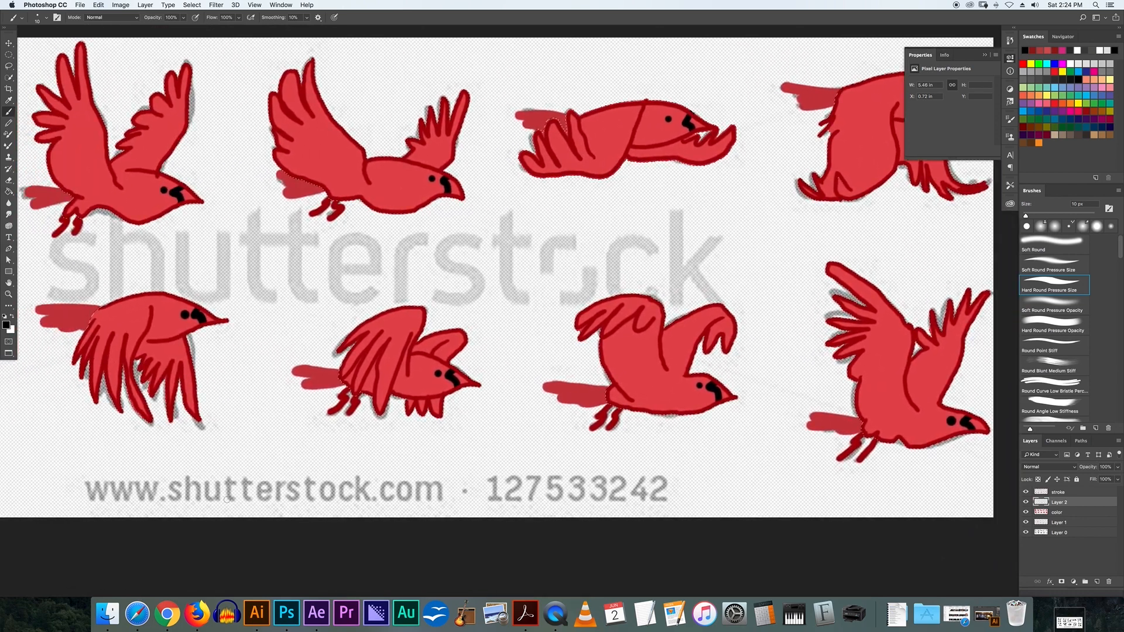
click(171, 625)
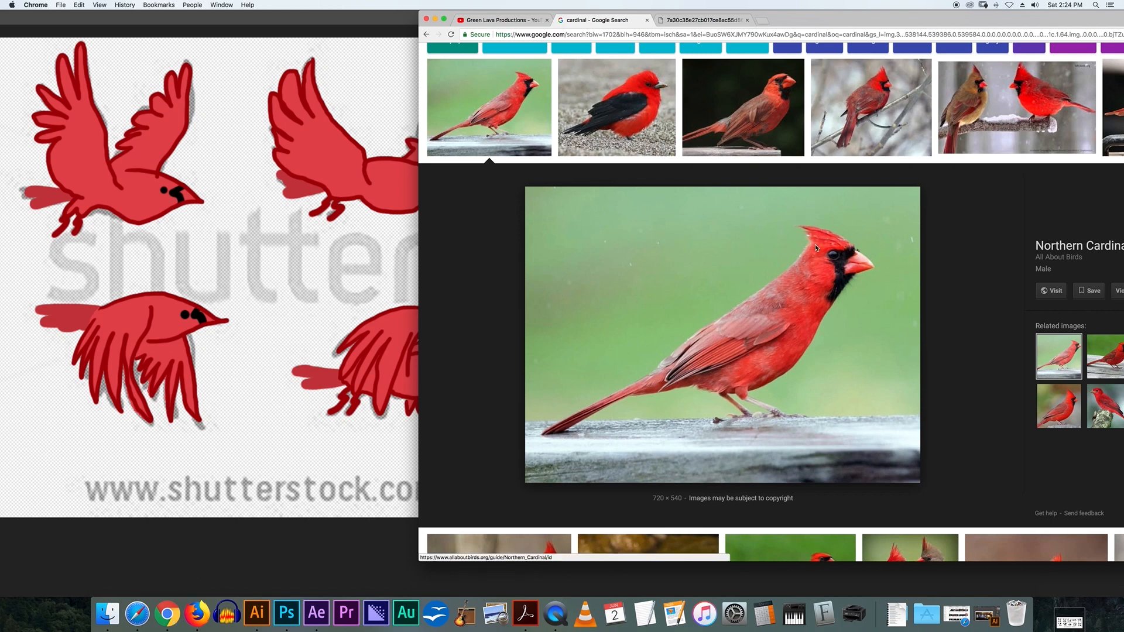
Switch back to Photoshop and add a new layer above the stroke layer
click(410, 289)
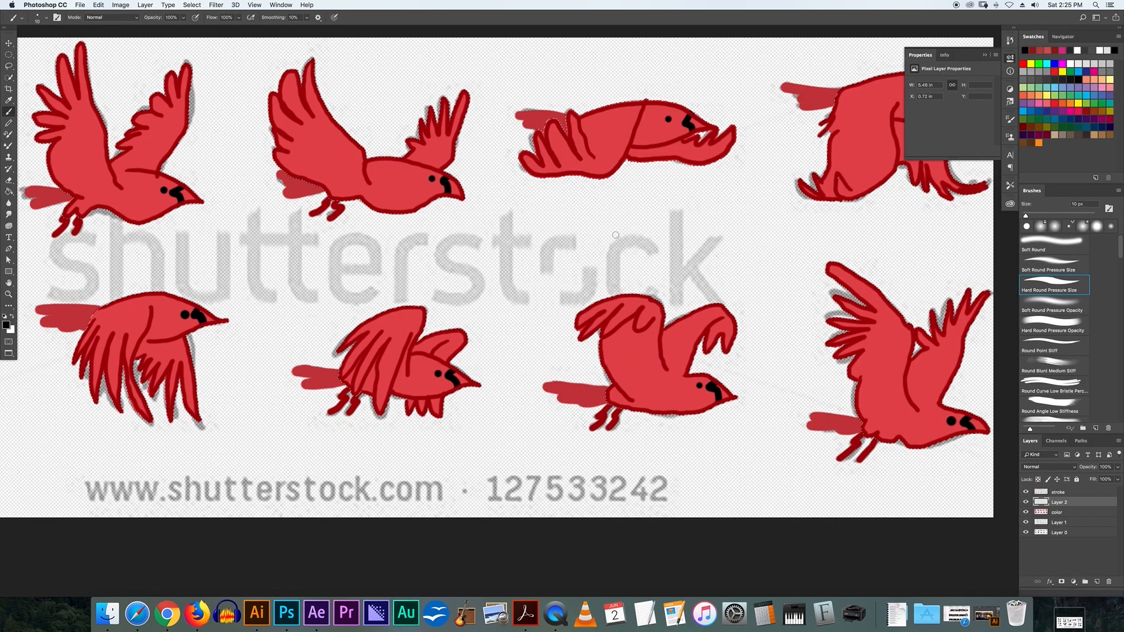
key(m)
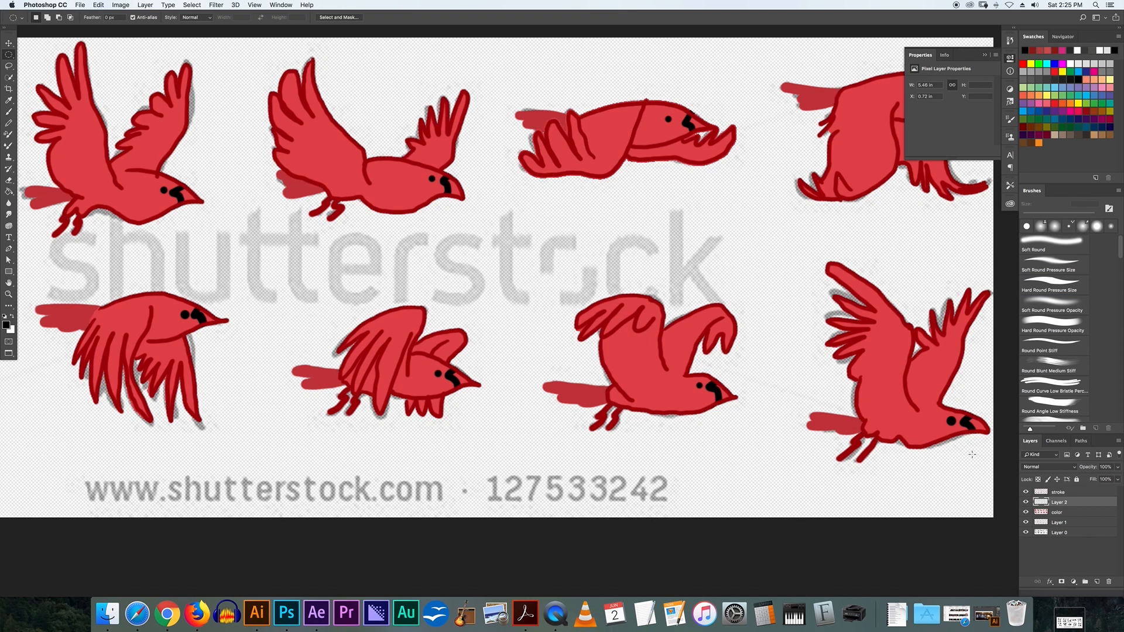
click(1026, 502)
click(1026, 502)
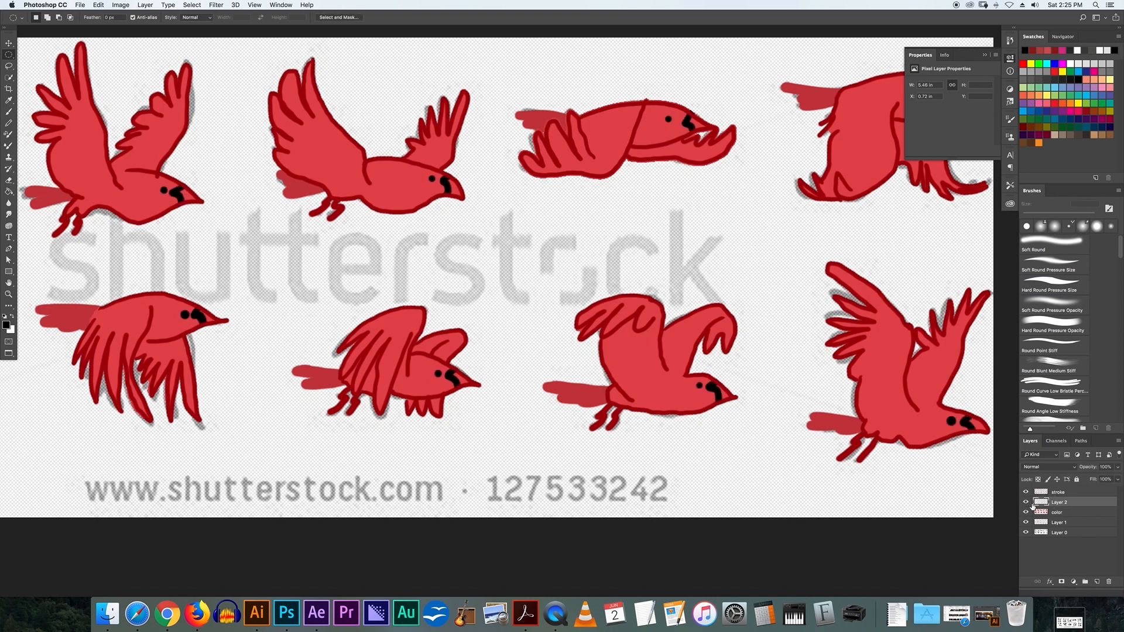
click(1061, 512)
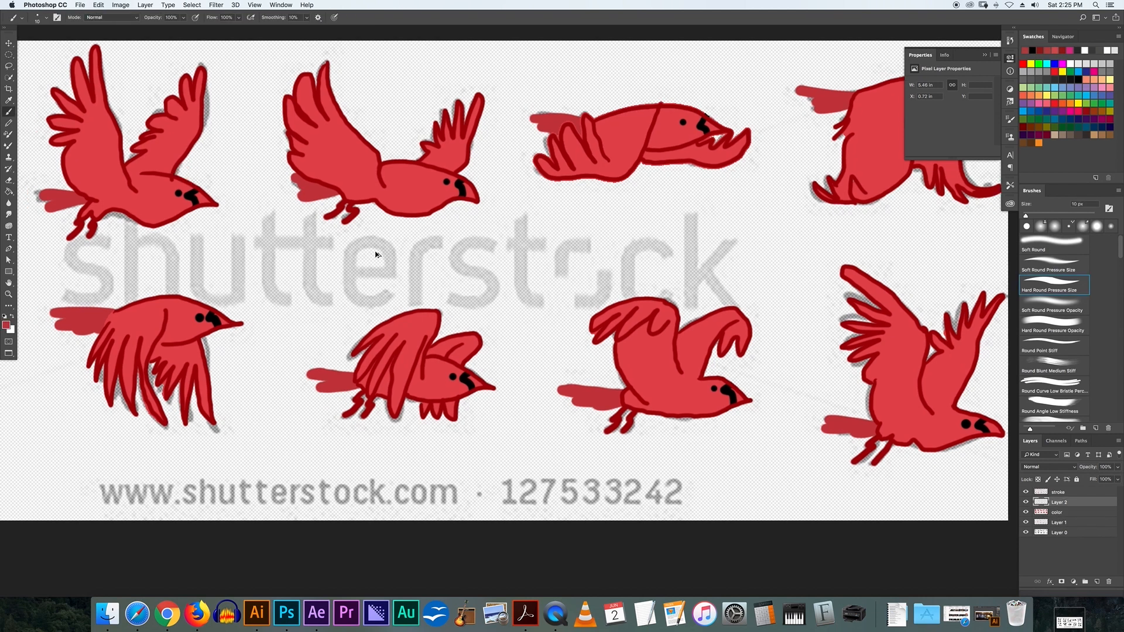
shift+click(1060, 492)
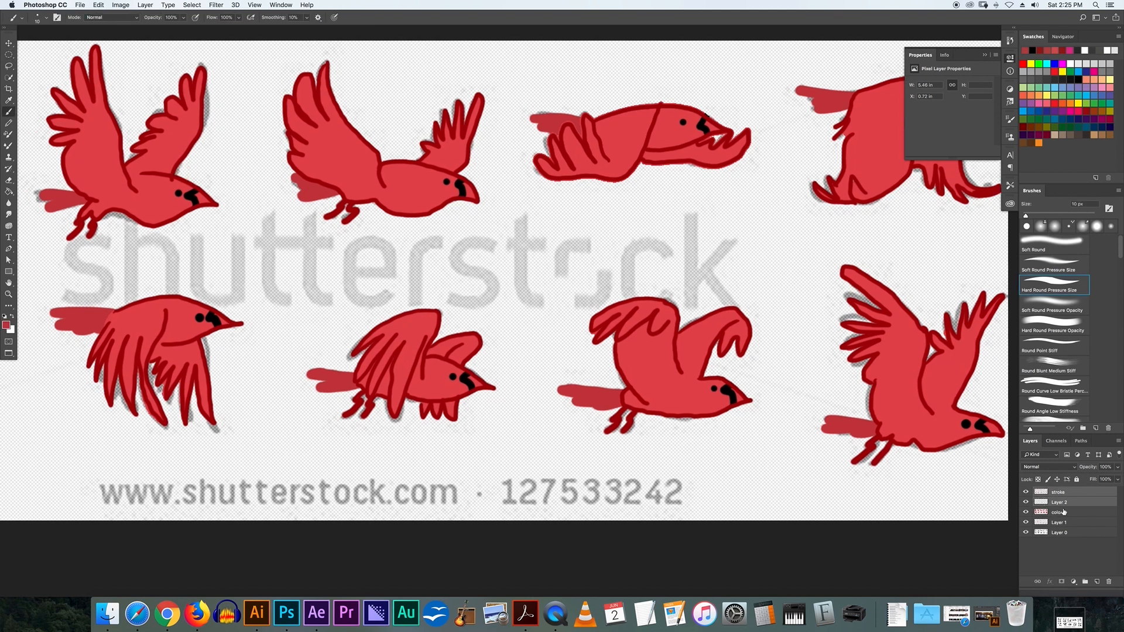
click(1097, 581)
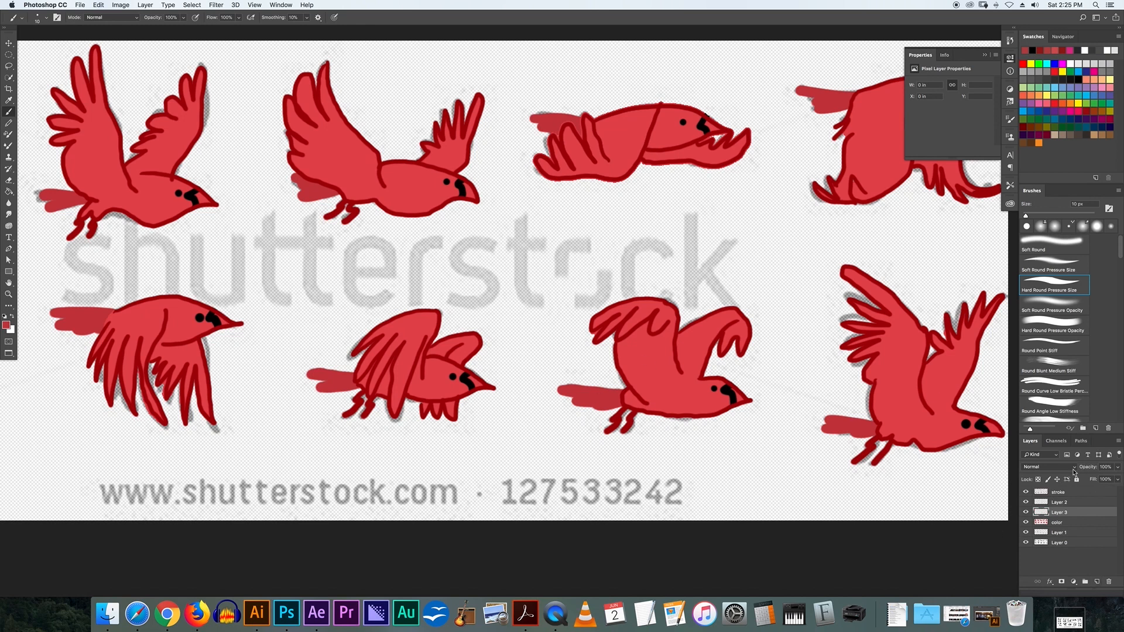
drag(1058, 516, 1058, 491)
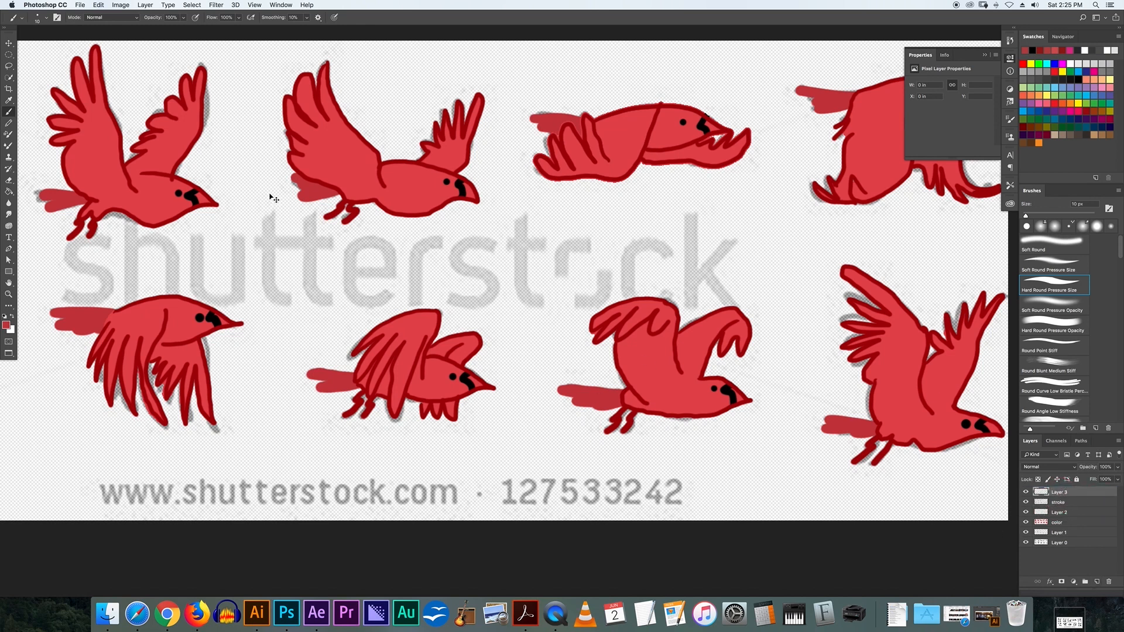
Paint dark red head crests on the second to fifth top-row birds with the 10 px brush
mouse_move(203, 189)
mouse_down()
mouse_move(195, 172)
mouse_move(184, 178)
mouse_move(202, 190)
mouse_up()
mouse_move(460, 175)
mouse_down()
mouse_move(435, 164)
mouse_move(359, 188)
mouse_move(239, 196)
mouse_up()
drag(524, 110, 493, 108)
drag(646, 116, 481, 132)
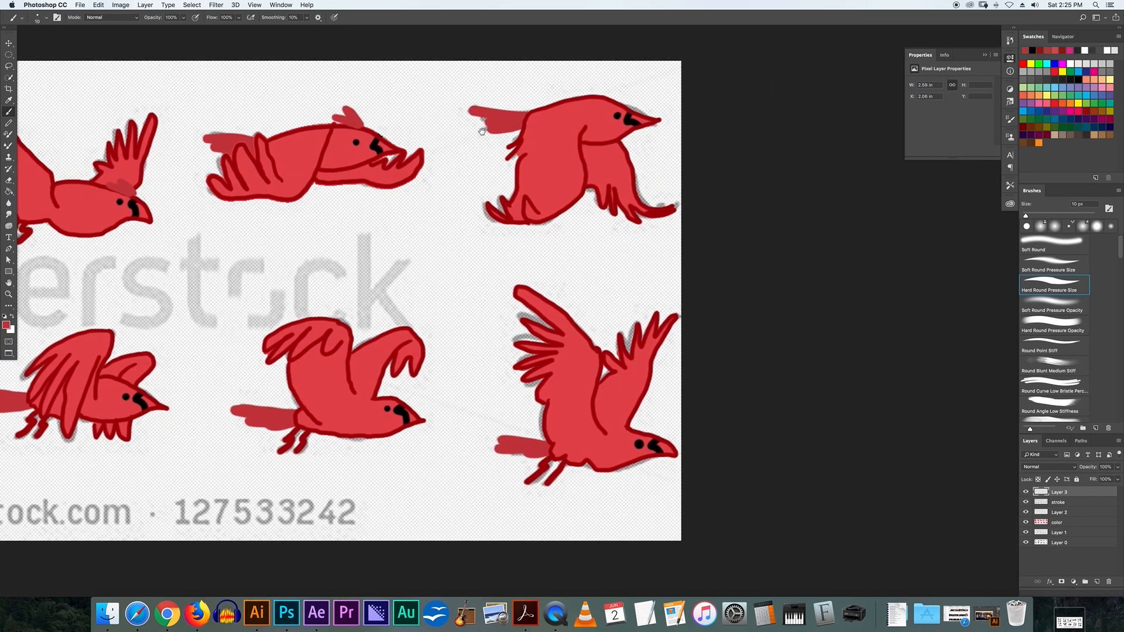
mouse_move(625, 104)
mouse_down()
mouse_move(599, 89)
mouse_move(623, 104)
mouse_up()
Paint dark red head crests on all five bottom-row birds with the 10 px brush
drag(311, 202, 432, 196)
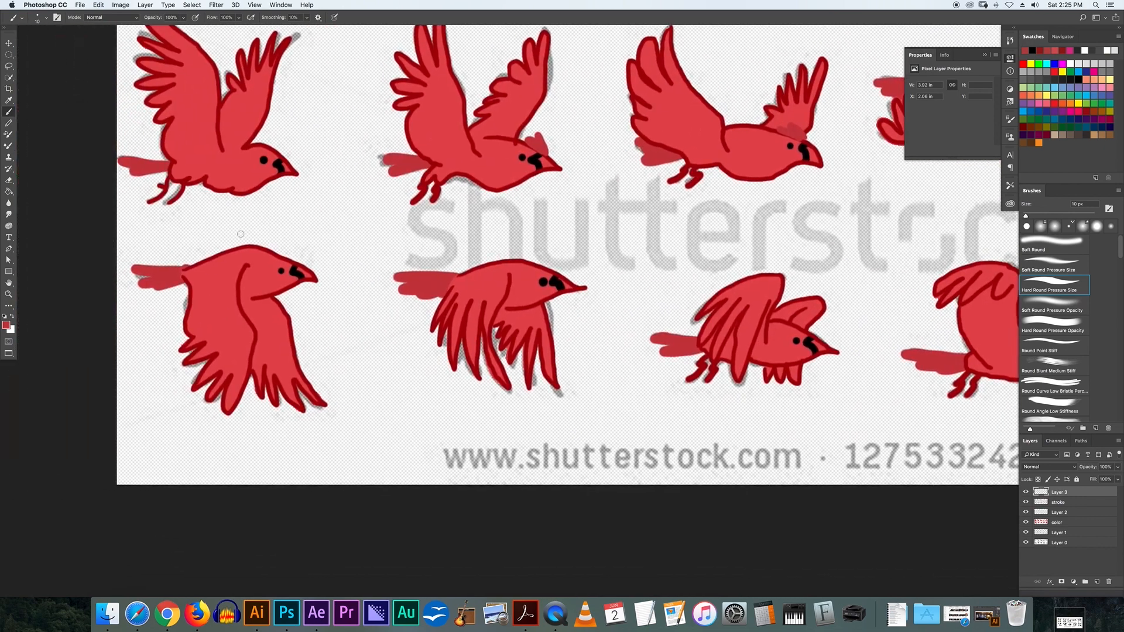
mouse_move(296, 260)
mouse_down()
mouse_move(268, 250)
mouse_move(296, 262)
mouse_up()
drag(419, 262, 314, 254)
mouse_move(447, 256)
mouse_down()
mouse_move(434, 241)
mouse_move(446, 258)
mouse_move(457, 244)
mouse_move(335, 222)
mouse_up()
drag(576, 297, 495, 255)
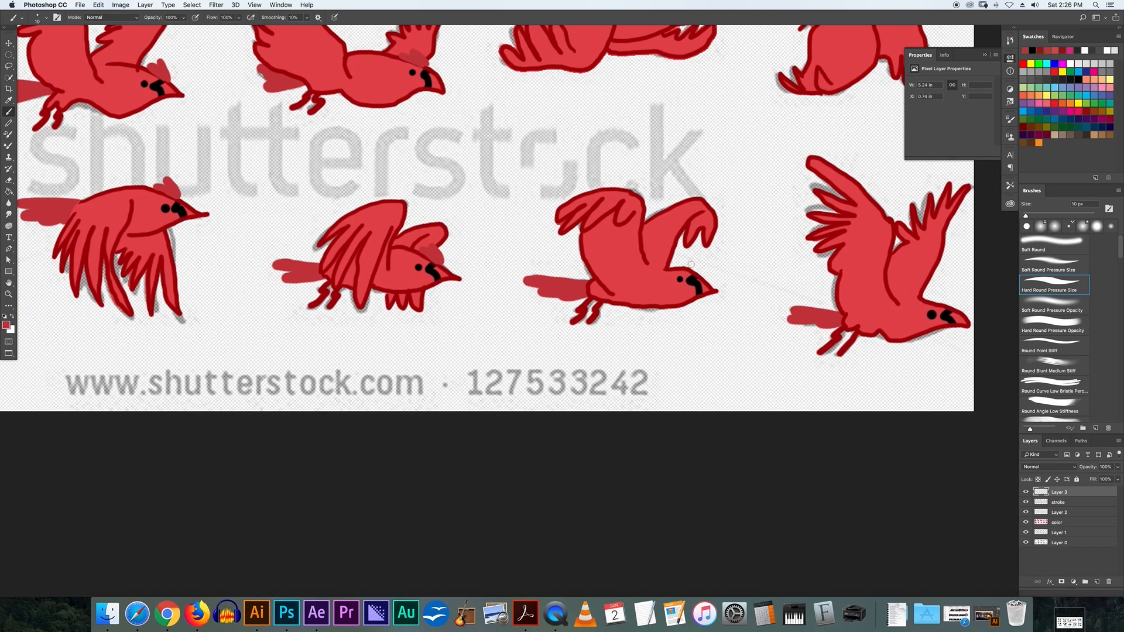
mouse_move(696, 272)
mouse_down()
mouse_move(676, 261)
mouse_move(507, 265)
mouse_up()
mouse_move(742, 295)
mouse_down()
mouse_move(754, 293)
mouse_move(739, 285)
mouse_move(750, 297)
mouse_up()
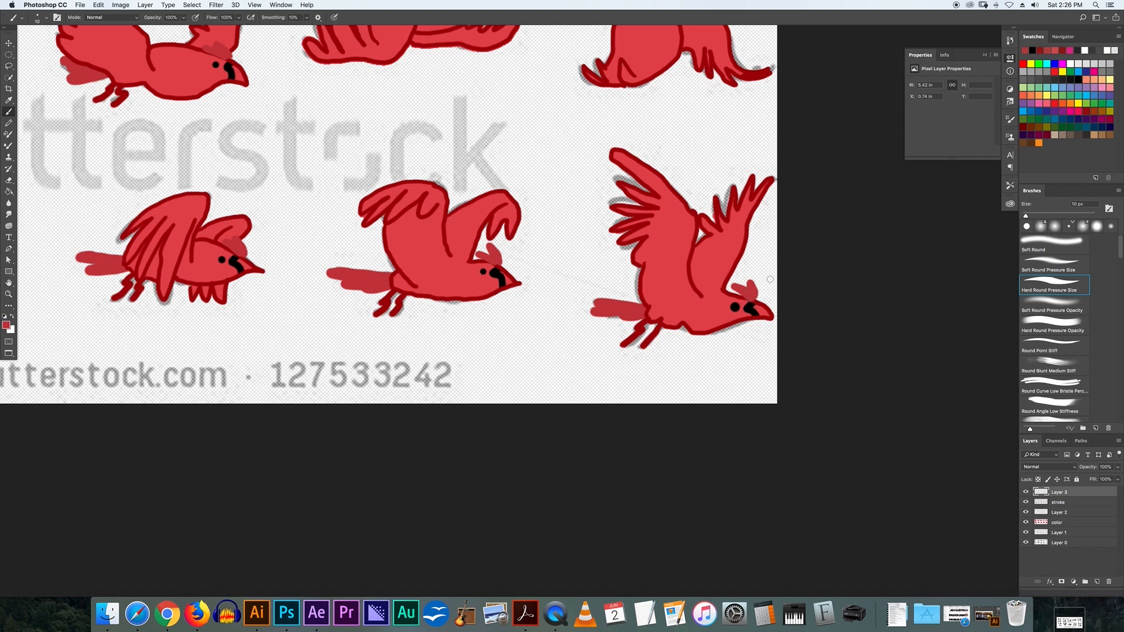
Check the crests across the whole sheet and hide the Layer 0 reference image
key(super+minus)
key(super+minus)
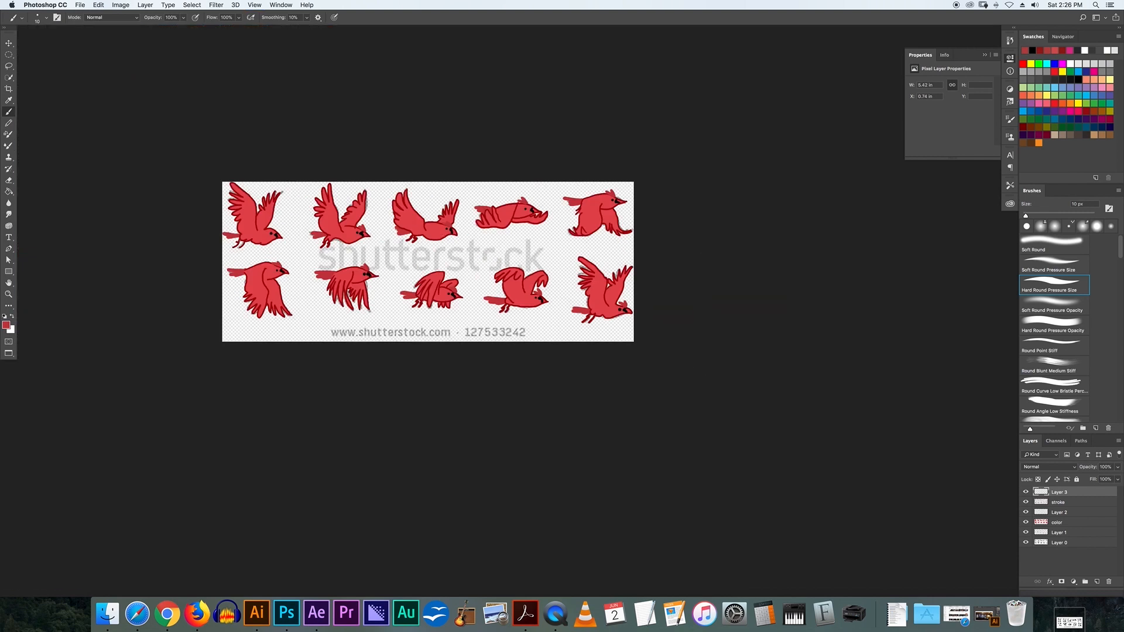
key(super+plus)
scroll(464, 140, left, 3)
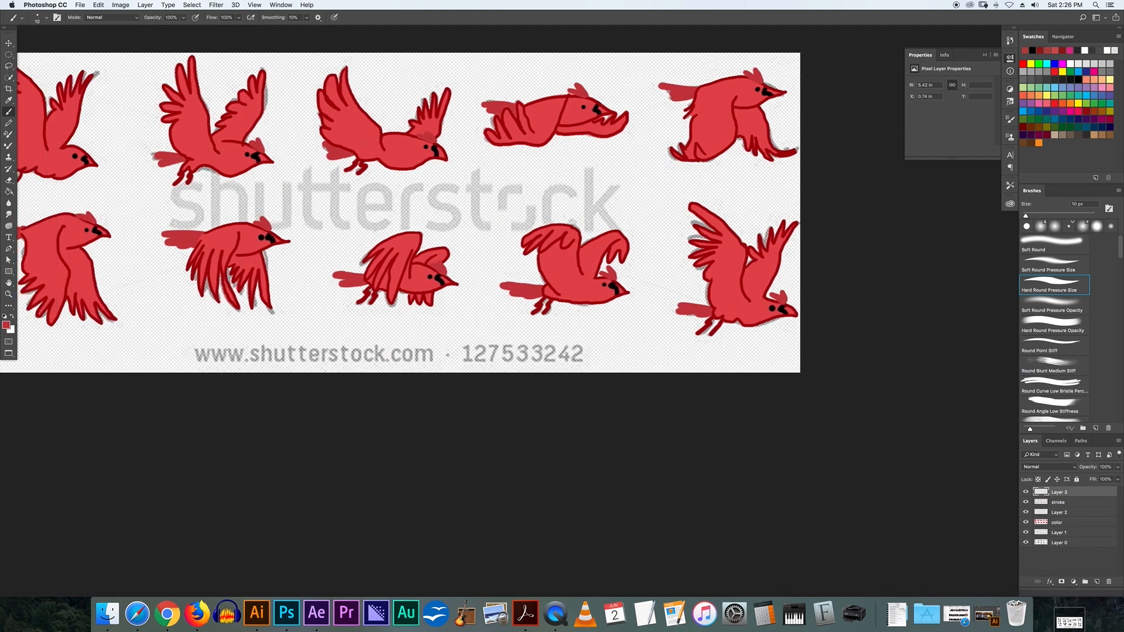
scroll(364, 142, left, 3)
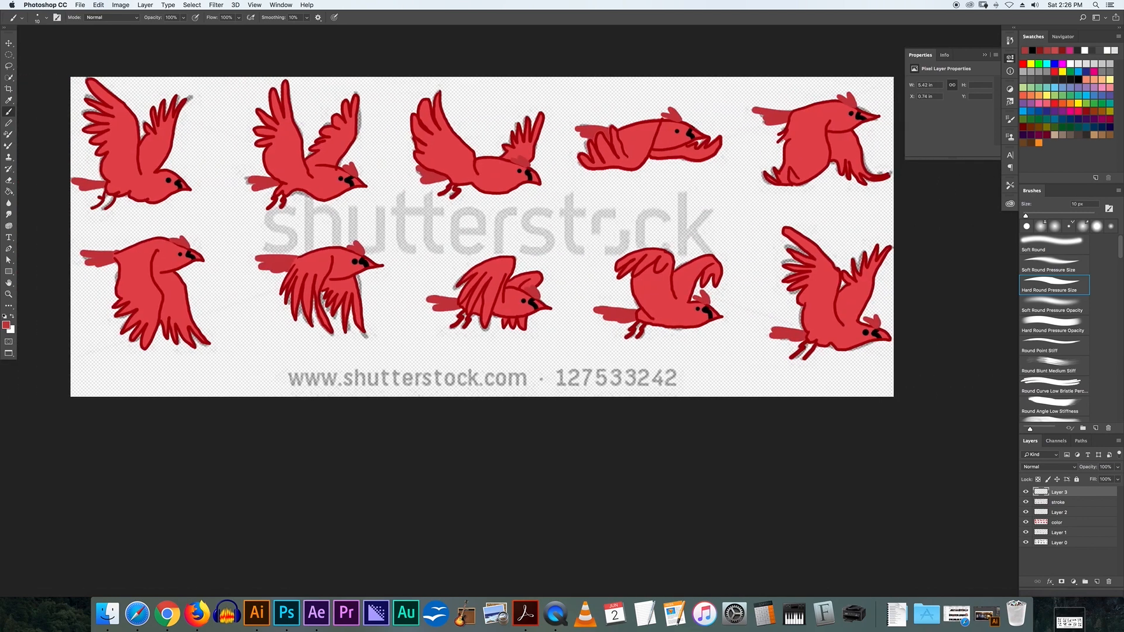
click(9, 43)
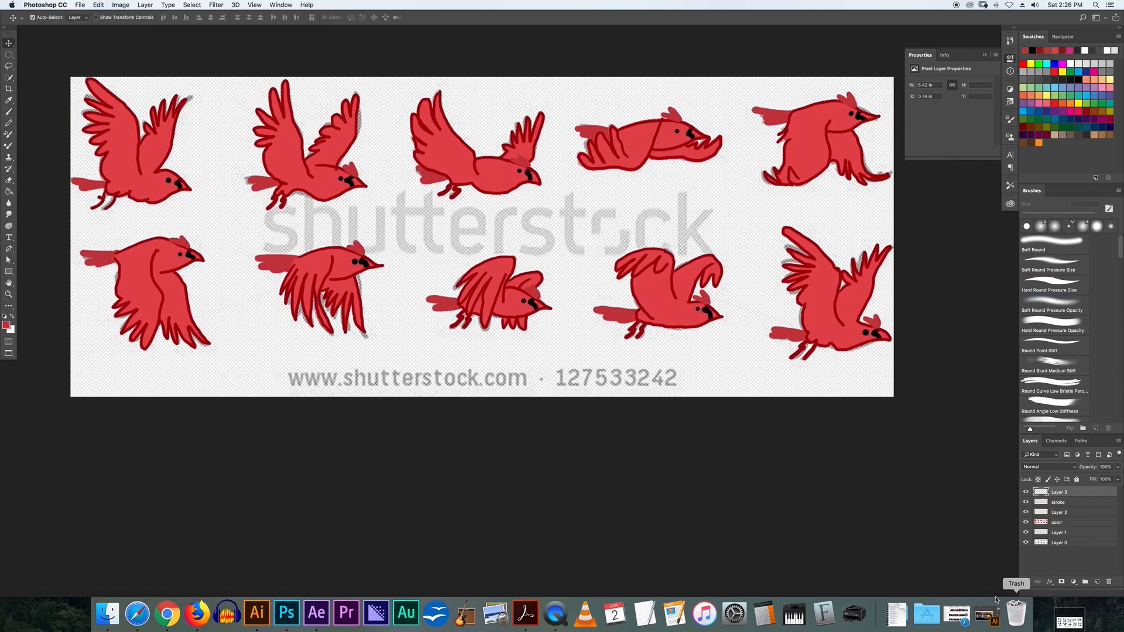
click(1026, 542)
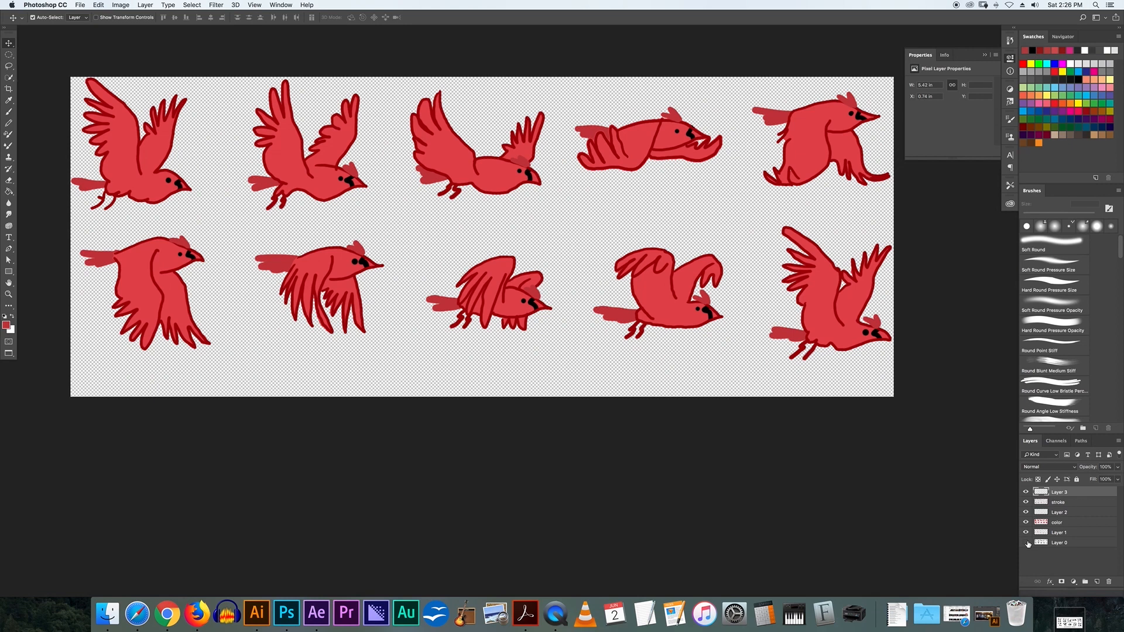
scroll(564, 531, up, 3)
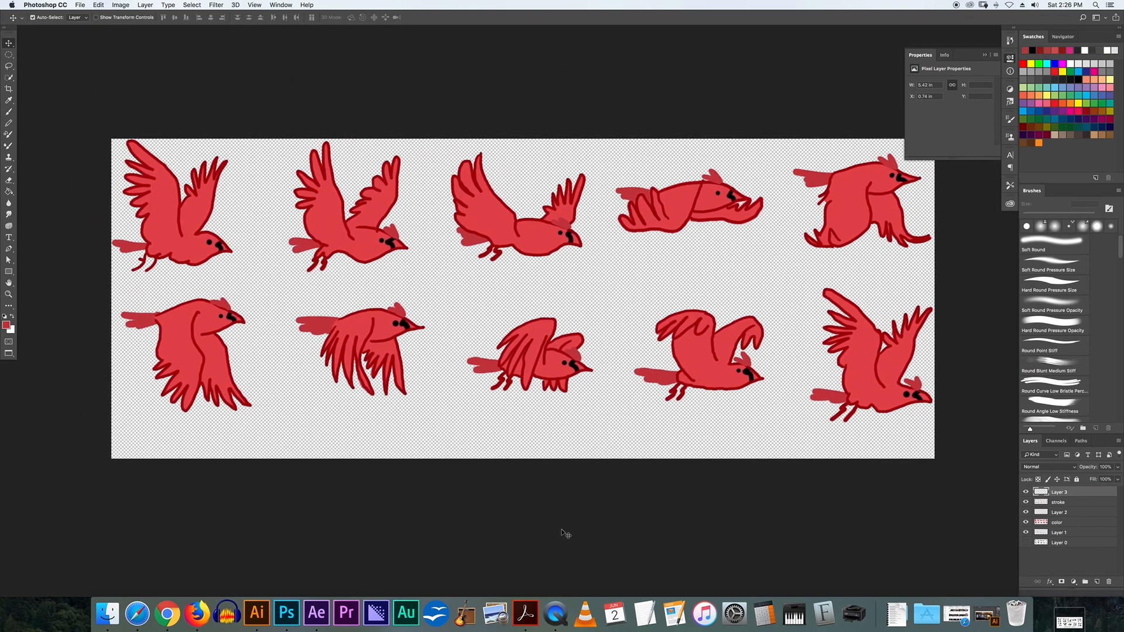
scroll(563, 532, right, 2)
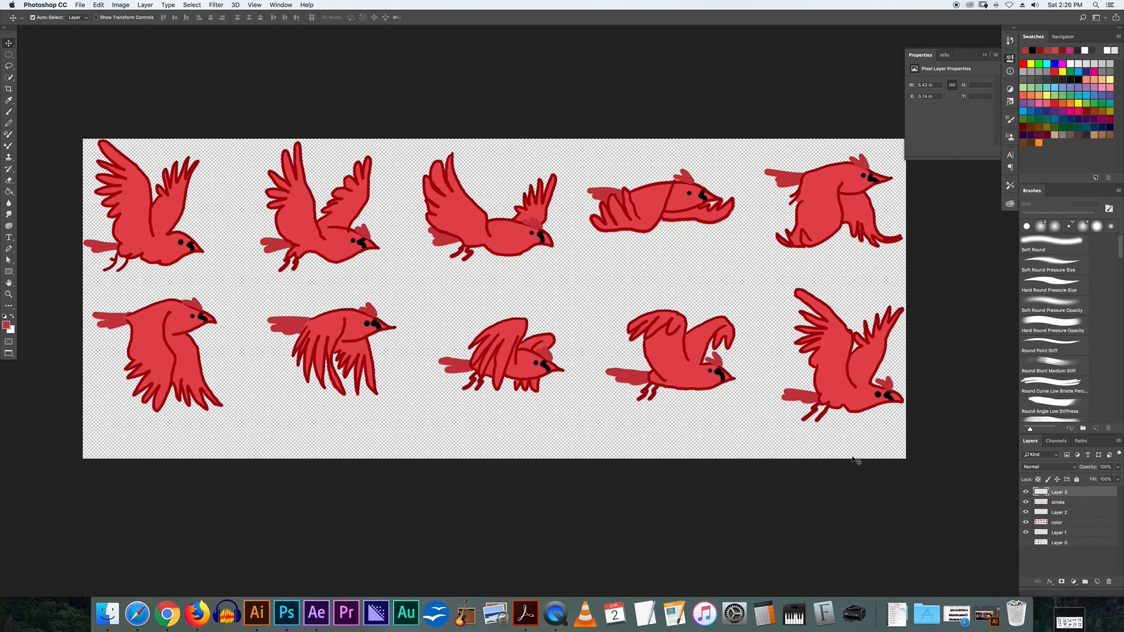
Preview the birds without the stroke layer, then merge Layer 3, stroke, Layer 2, color and Layer 1 into one layer
click(1026, 502)
click(1025, 502)
click(1026, 502)
click(1026, 502)
scroll(728, 439, right, 1)
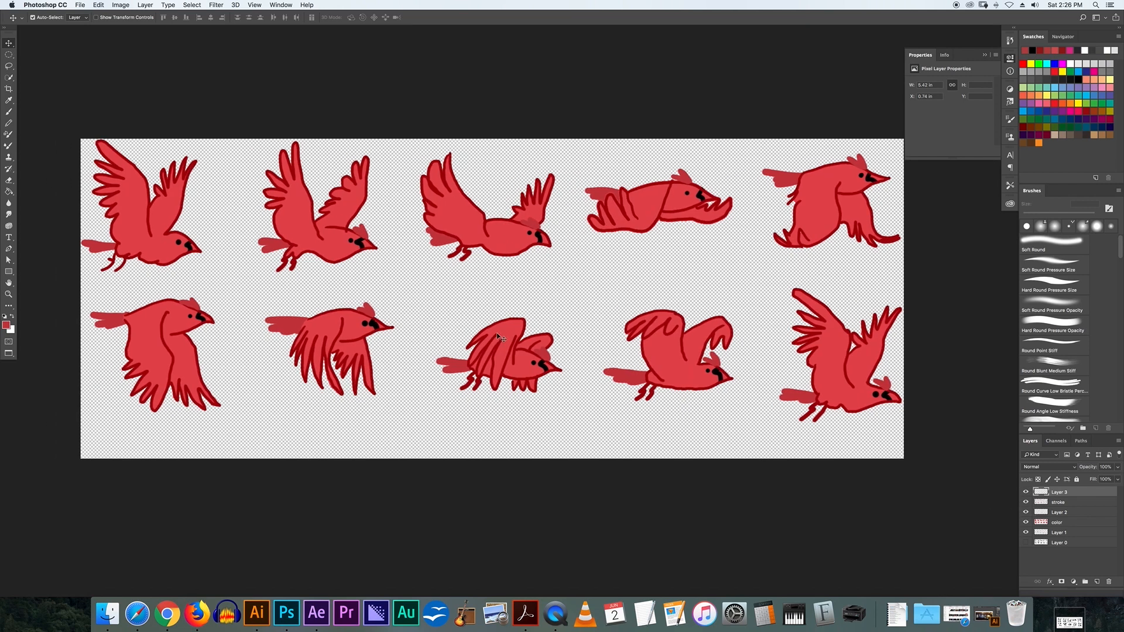
shift+click(1063, 536)
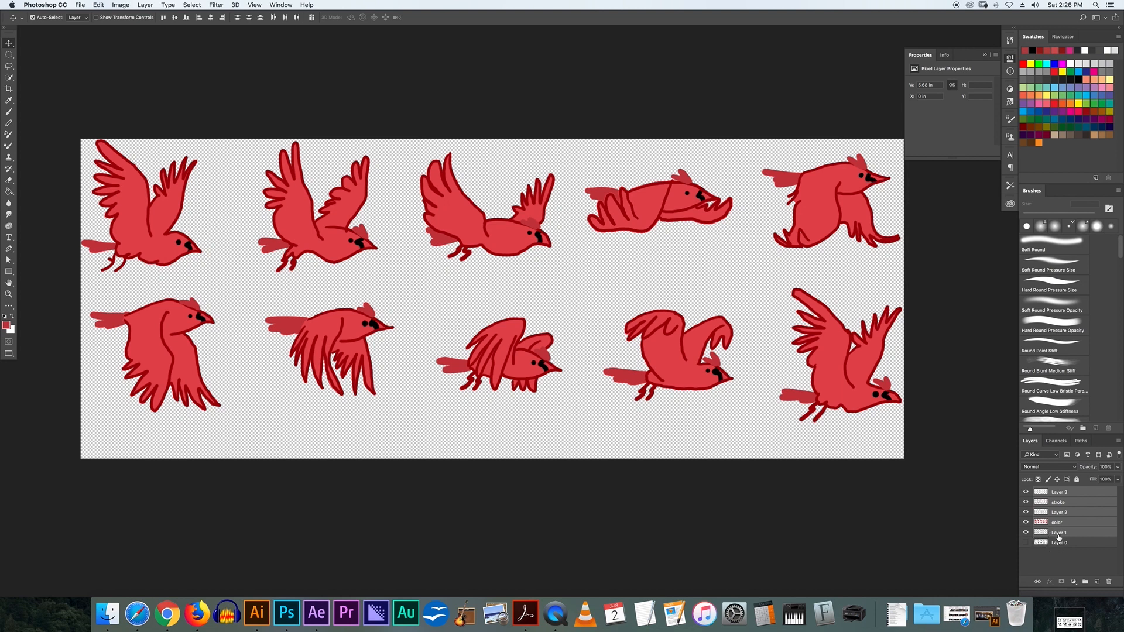
right_click(1063, 505)
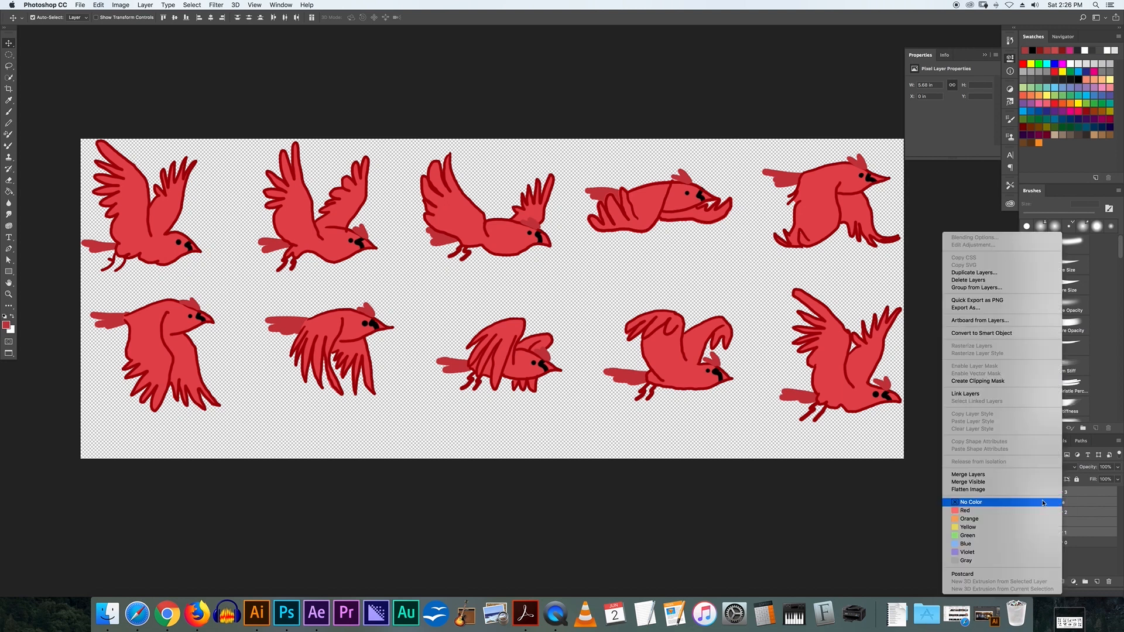
click(1045, 475)
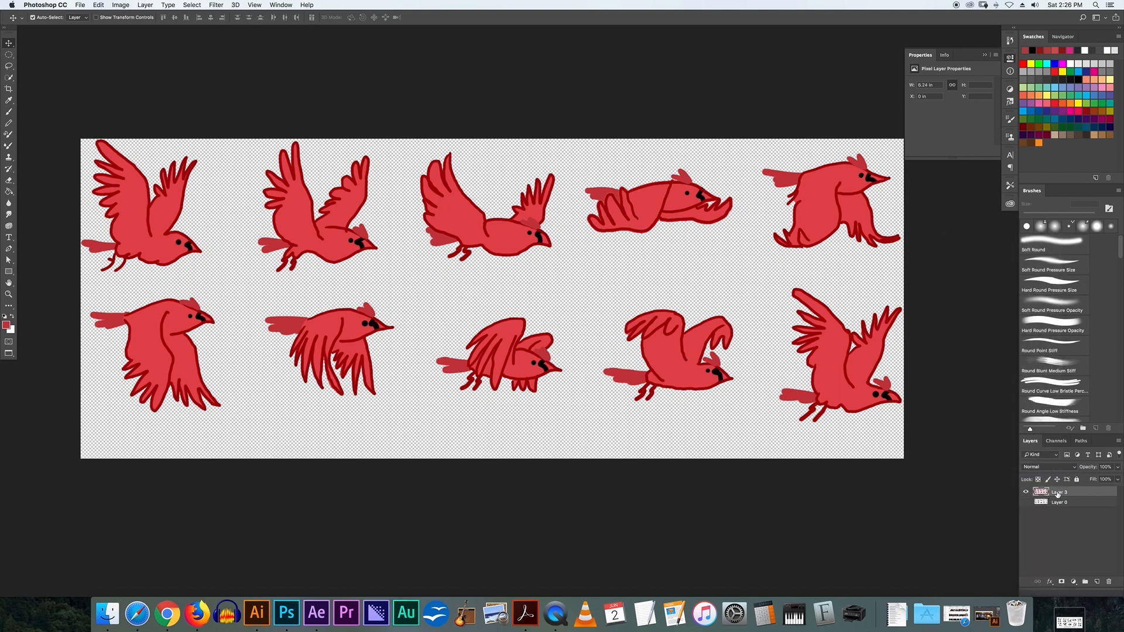
Toggle the merged layer's visibility to check which bird artwork it holds
click(1025, 492)
click(1025, 492)
click(1025, 493)
click(1025, 492)
scroll(570, 259, left, 1)
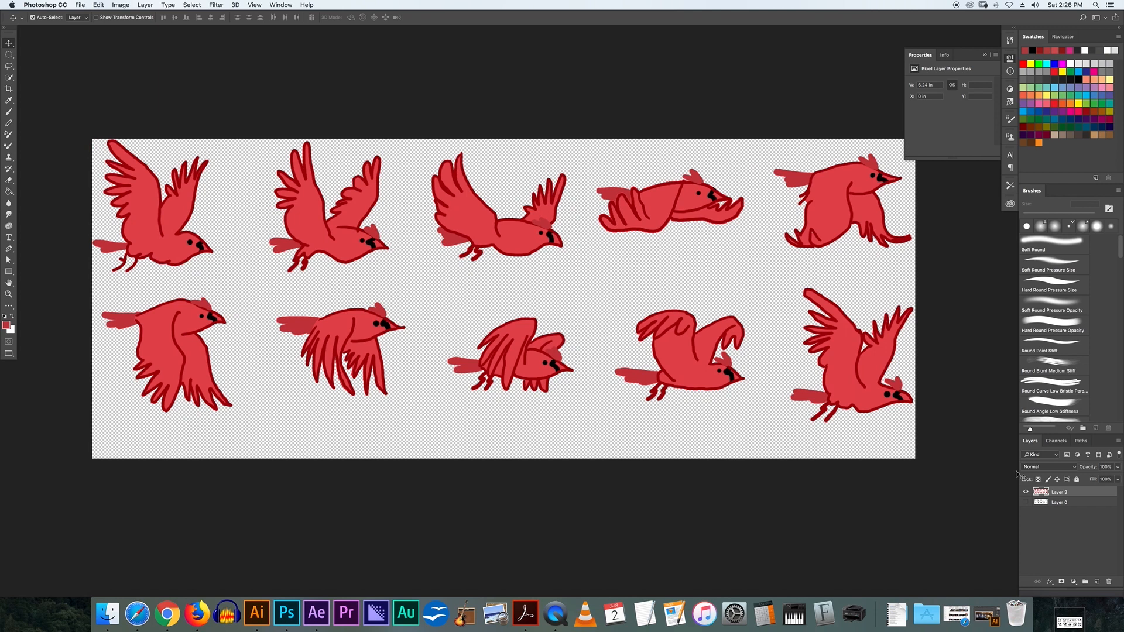
scroll(542, 267, right, 3)
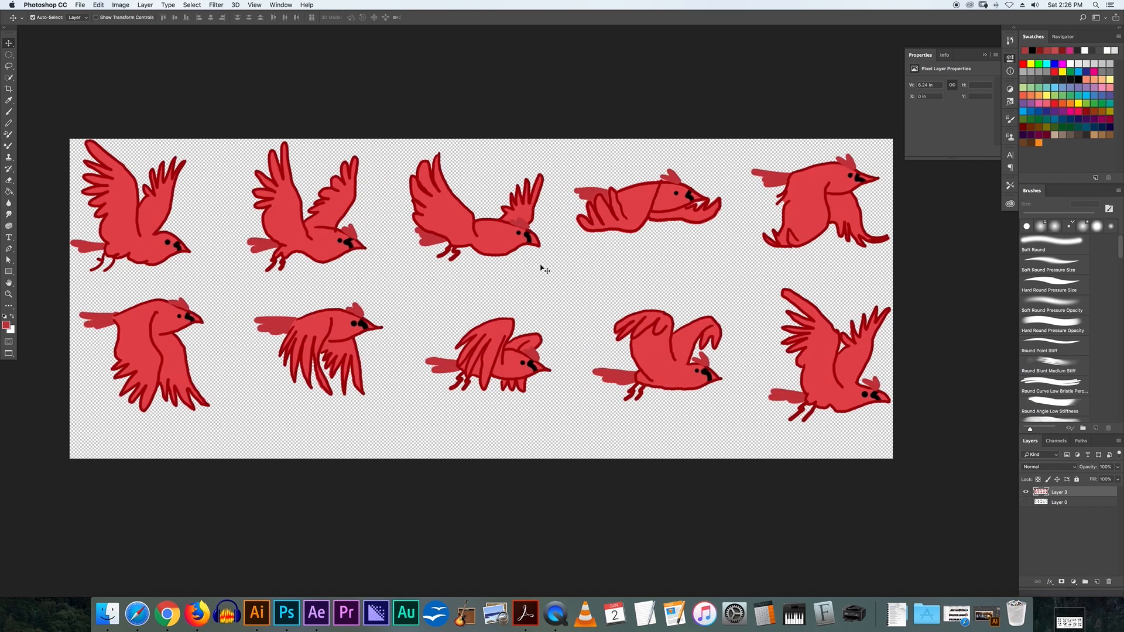
scroll(543, 269, left, 1)
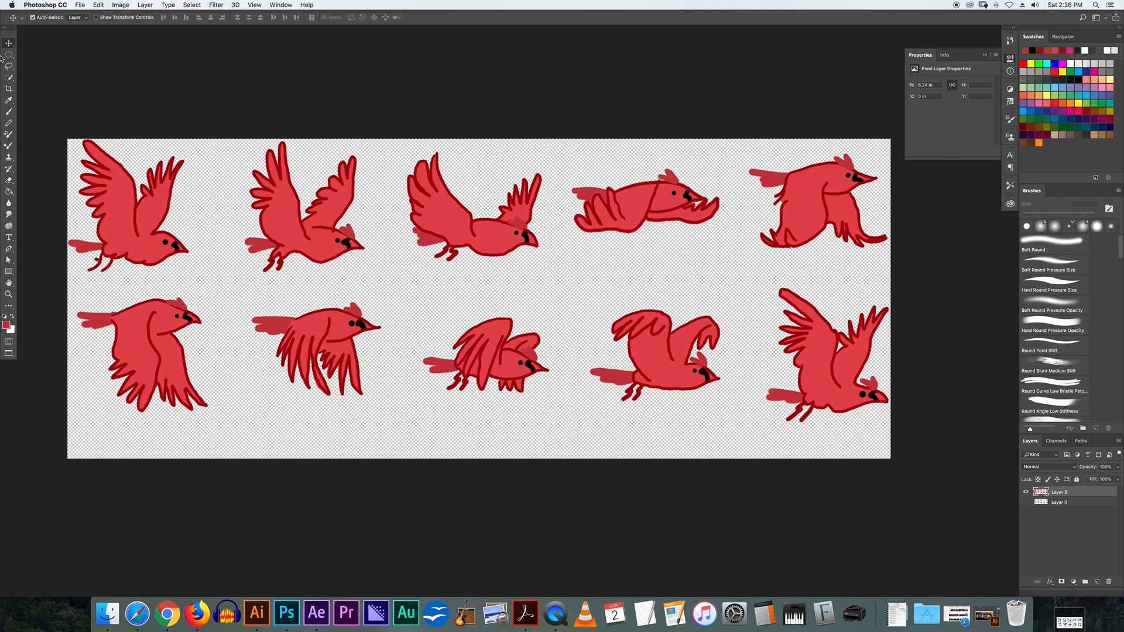
Copy the first top-row bird to its own layer with a rectangular marquee and view it with Layer 3 hidden
drag(9, 55, 30, 55)
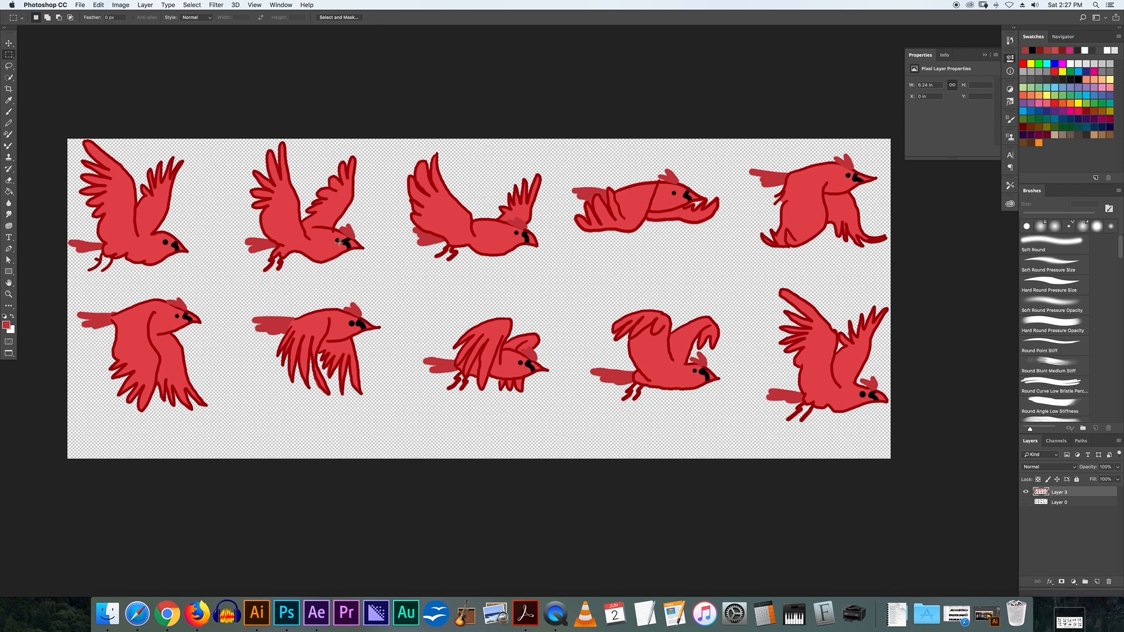
drag(34, 115, 217, 288)
key(super+j)
click(1028, 502)
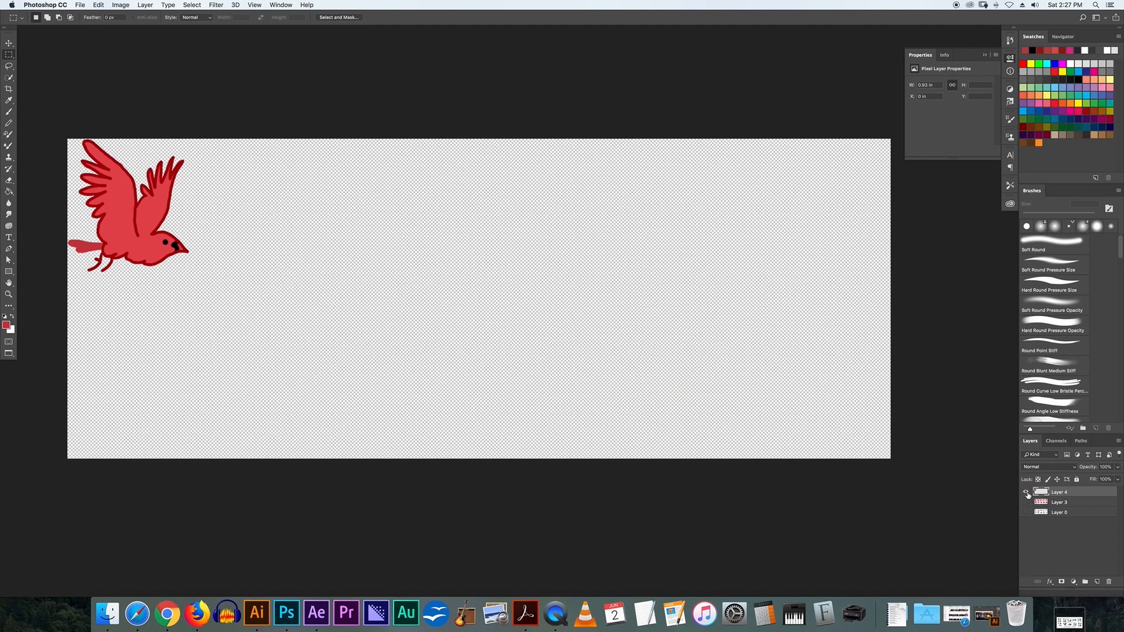
click(1026, 492)
click(1027, 493)
click(1026, 492)
click(1026, 492)
Compare the single-bird Layer 4 with the full sheet on Layer 3 and leave both layers visible
click(1026, 502)
click(1025, 502)
click(1078, 504)
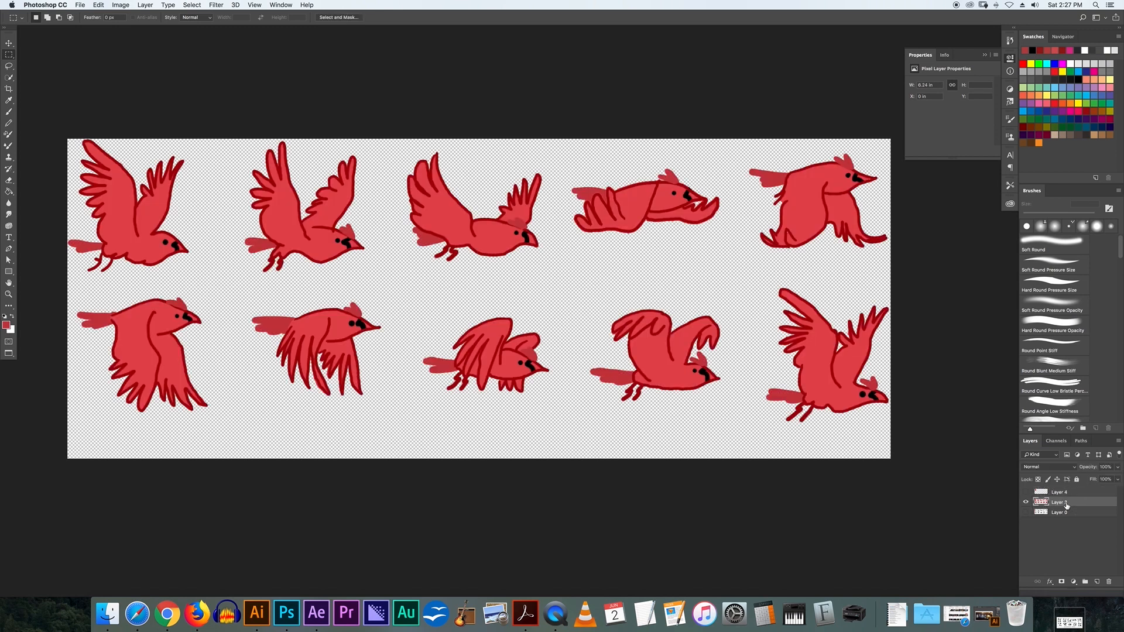
click(1025, 502)
click(1025, 502)
click(1026, 493)
click(1080, 494)
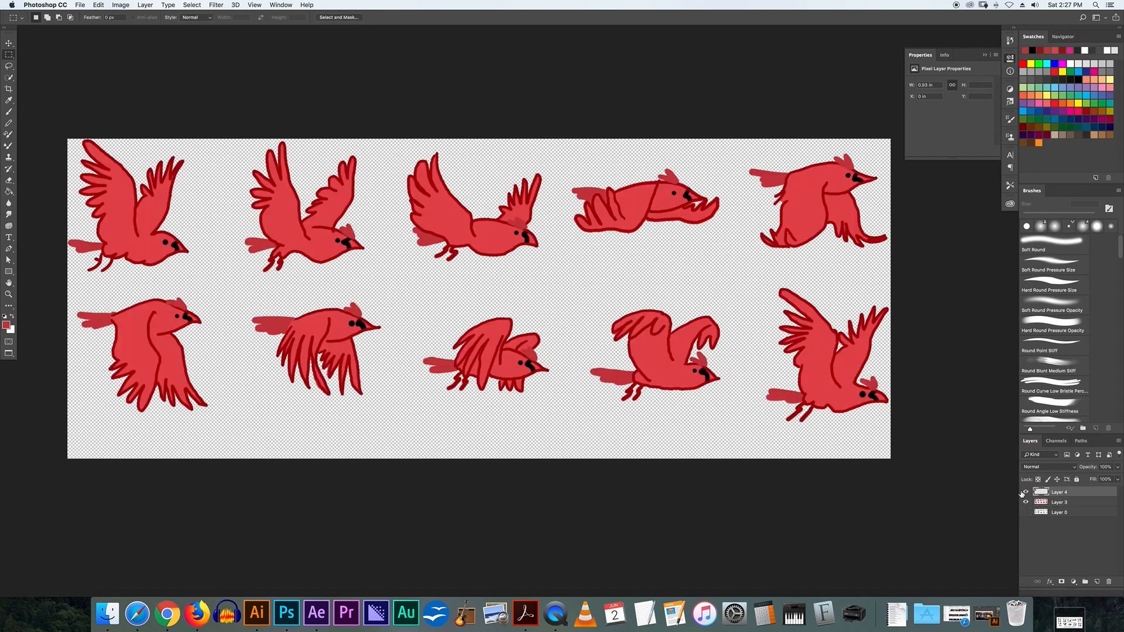
Copy the second to fifth top-row birds from Layer 3 onto separate layers using rectangular selections
click(1059, 505)
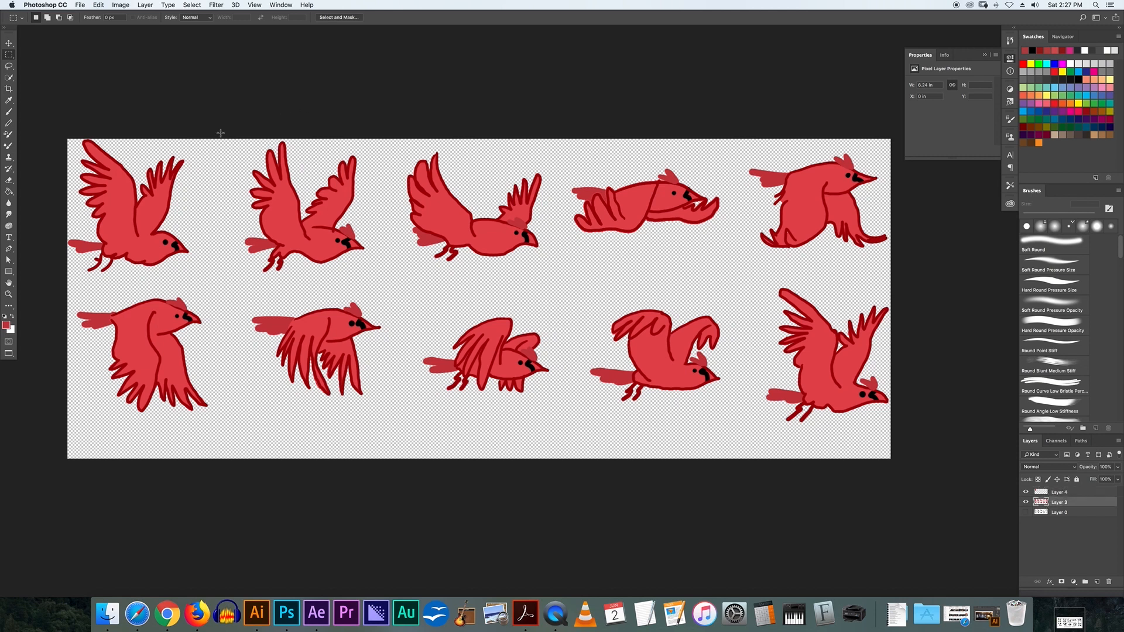
drag(210, 113, 386, 288)
key(super+j)
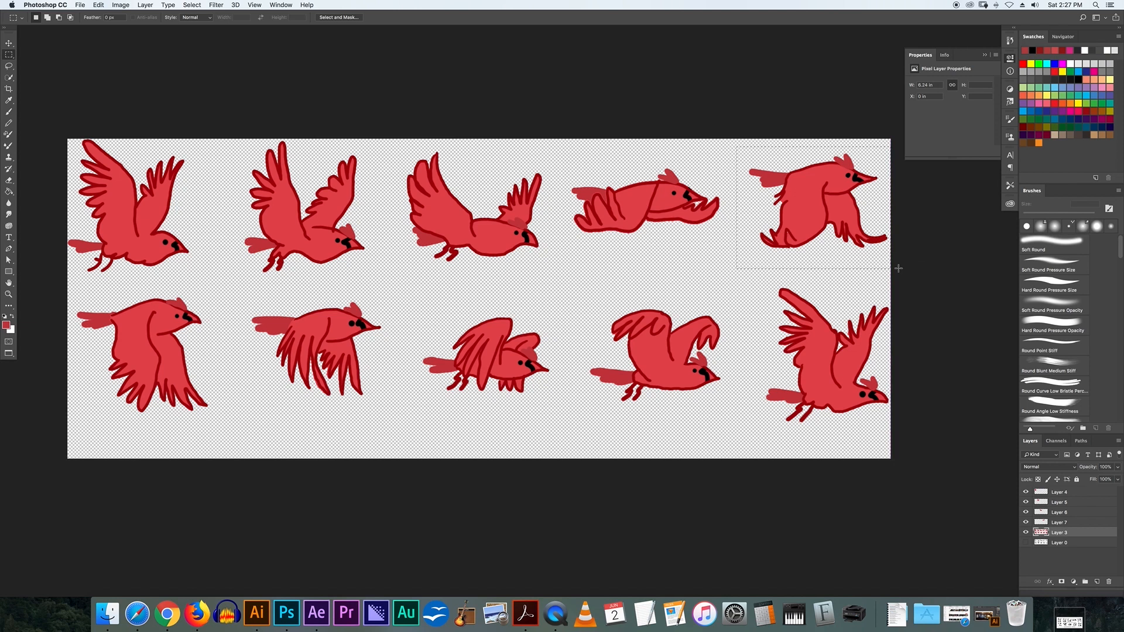
drag(736, 146, 898, 268)
Copy the first and second bottom-row birds from Layer 3 onto separate layers using rectangular selections
click(1047, 542)
drag(56, 290, 223, 431)
key(super+j)
click(1053, 553)
drag(233, 285, 392, 402)
key(super+j)
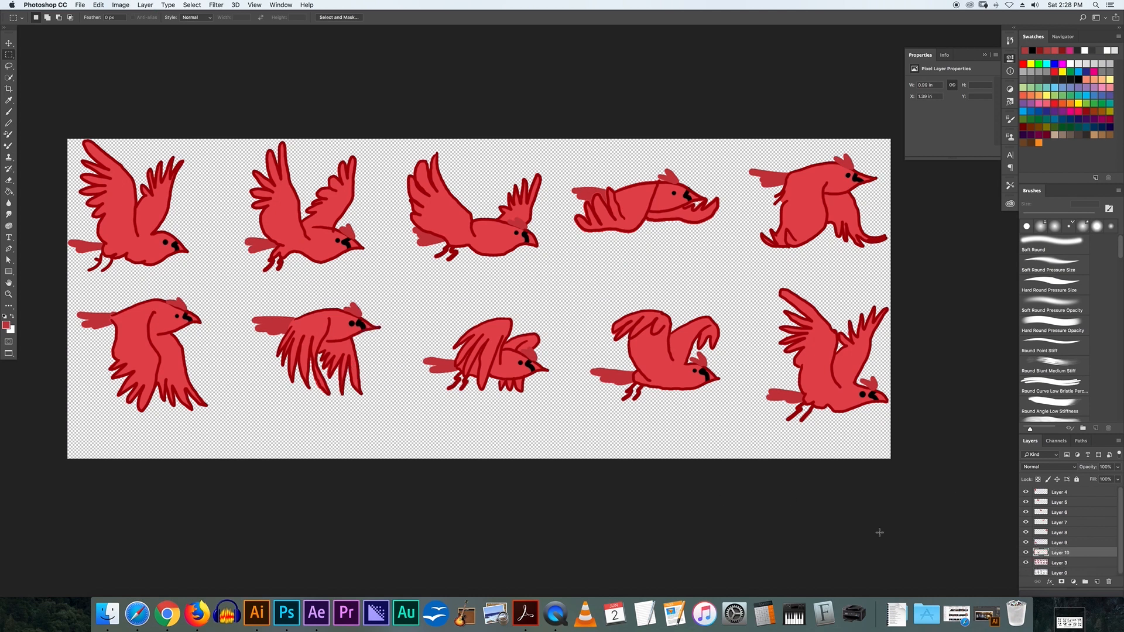
Copy the third and fourth bottom-row birds from Layer 3 onto separate layers using rectangular selections
click(1061, 571)
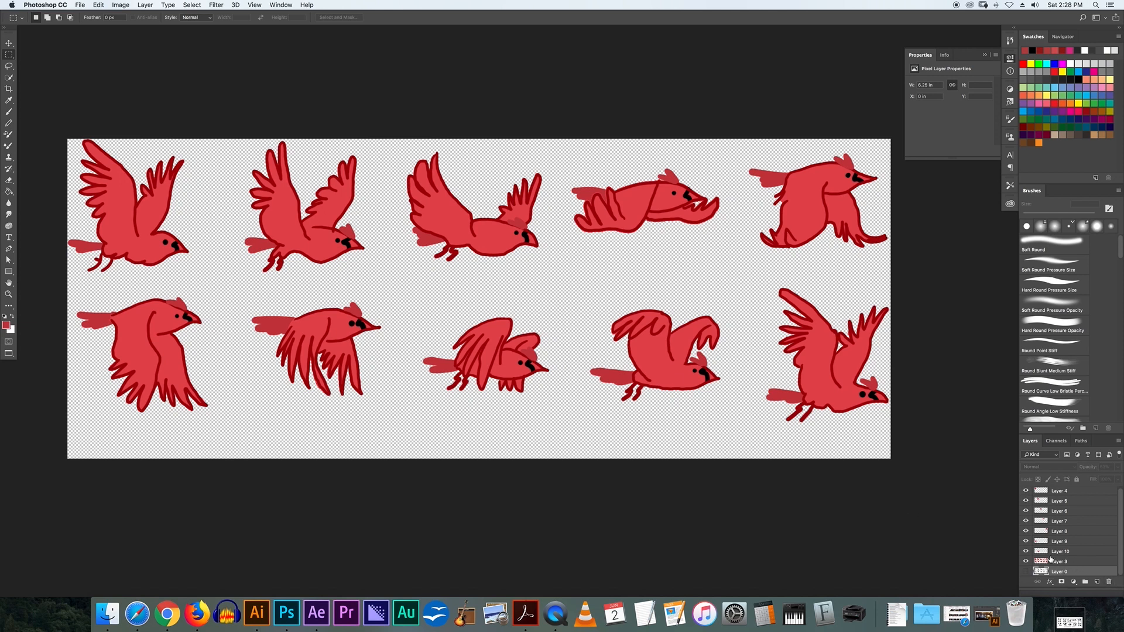
click(1068, 563)
drag(407, 287, 562, 425)
key(super+j)
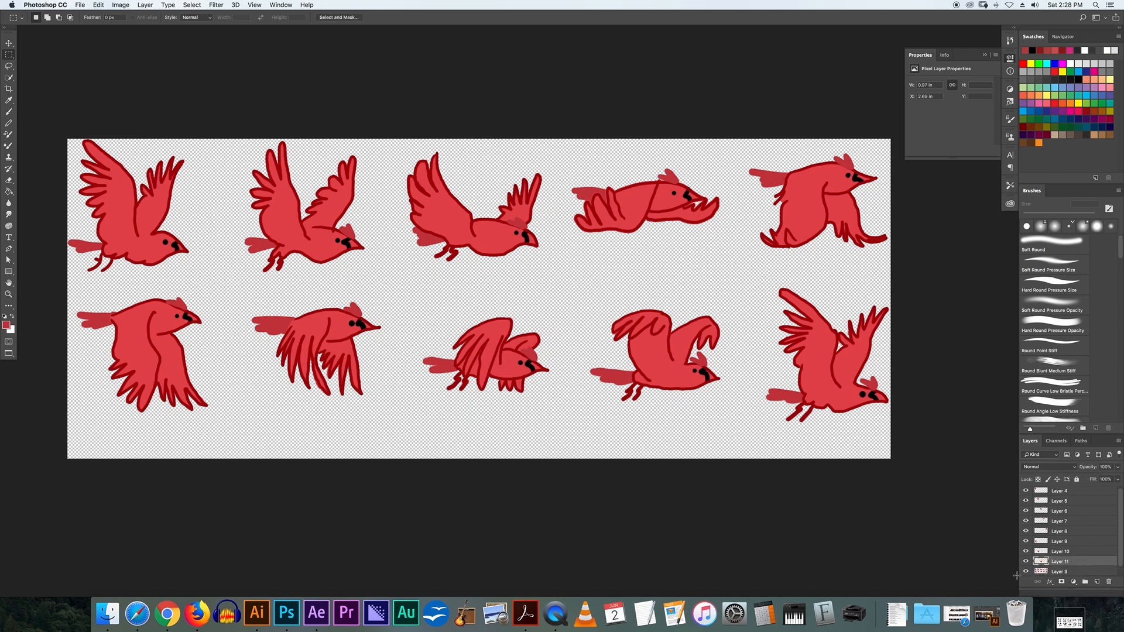
click(1059, 571)
drag(572, 271, 743, 438)
key(super+j)
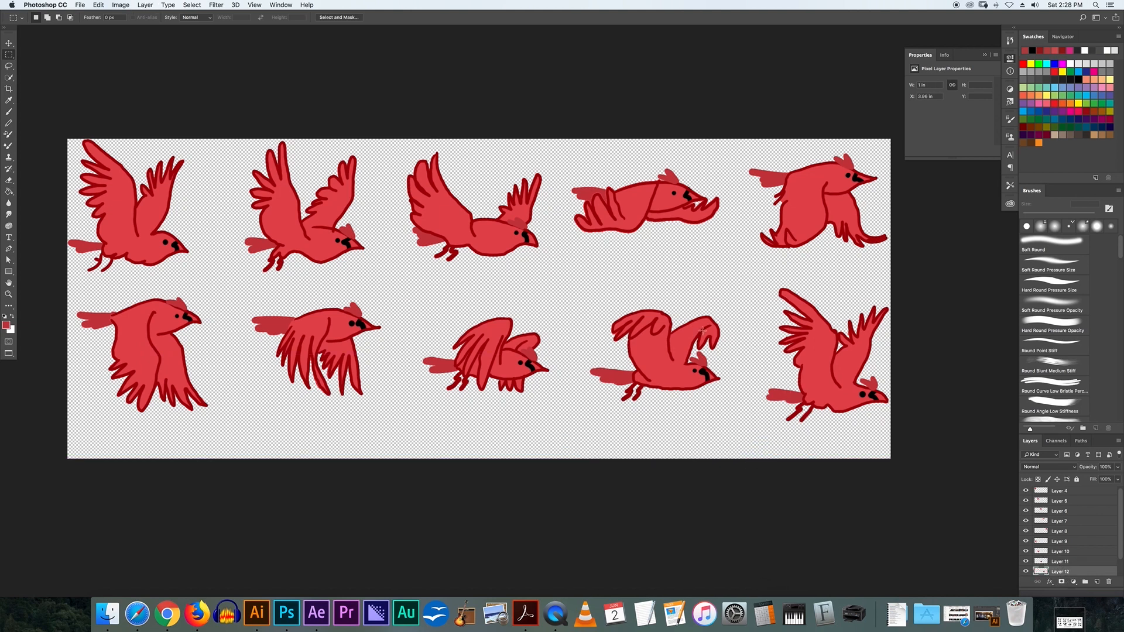
Copy the fifth bottom-row bird from Layer 3 onto its own layer using a rectangular selection
scroll(750, 370, right, 4)
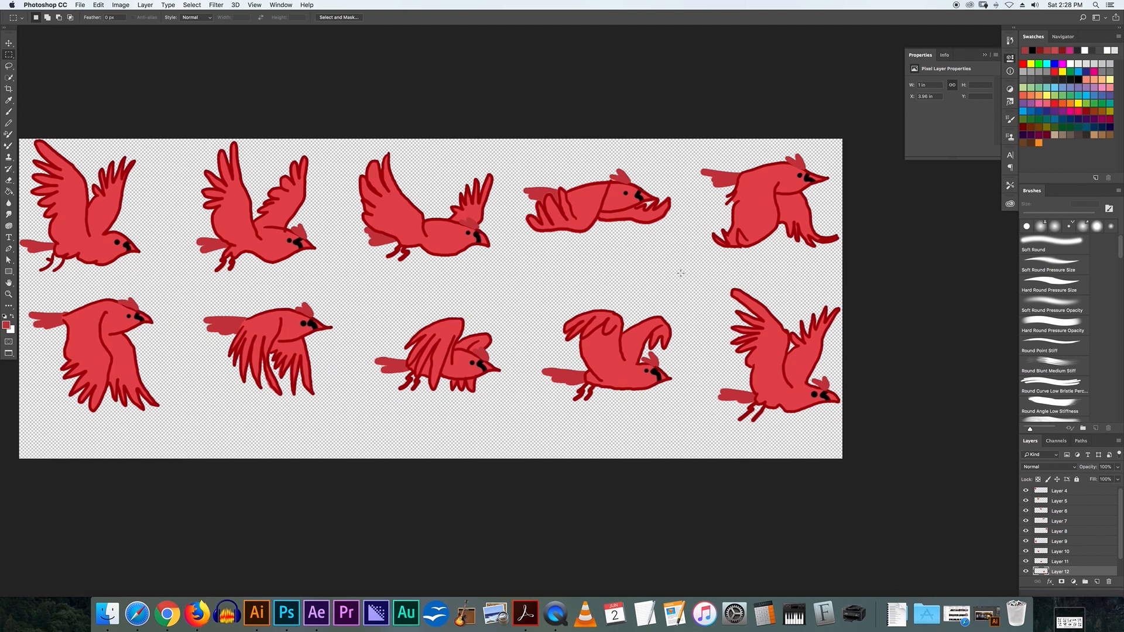
scroll(1054, 539, down, 2)
click(1039, 561)
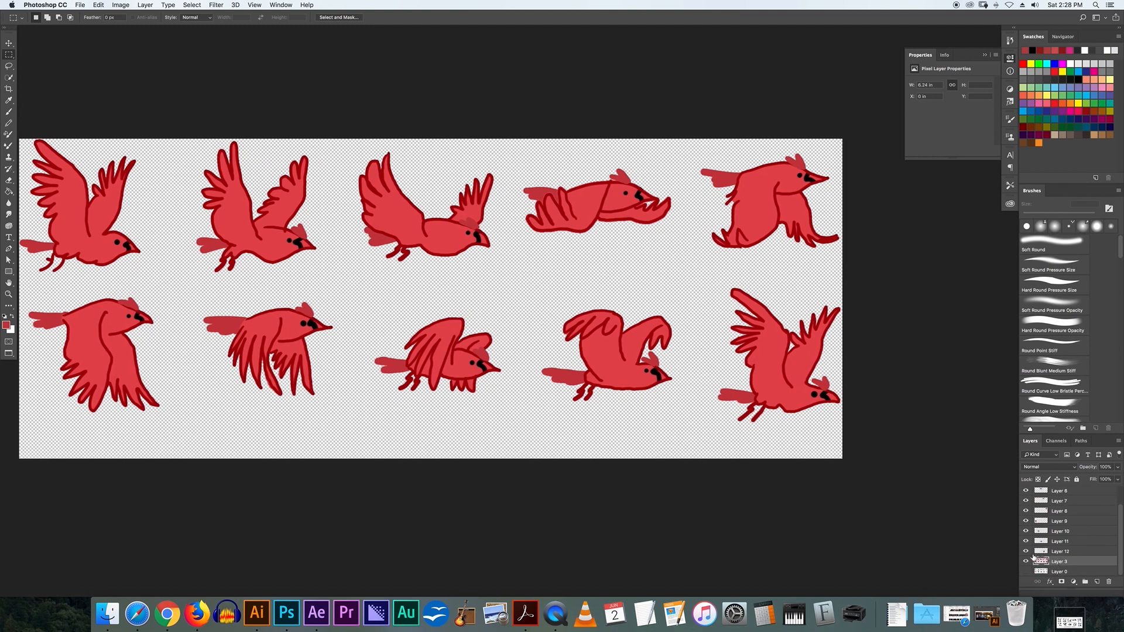
scroll(678, 374, right, 3)
drag(659, 265, 842, 433)
key(ctrl+j)
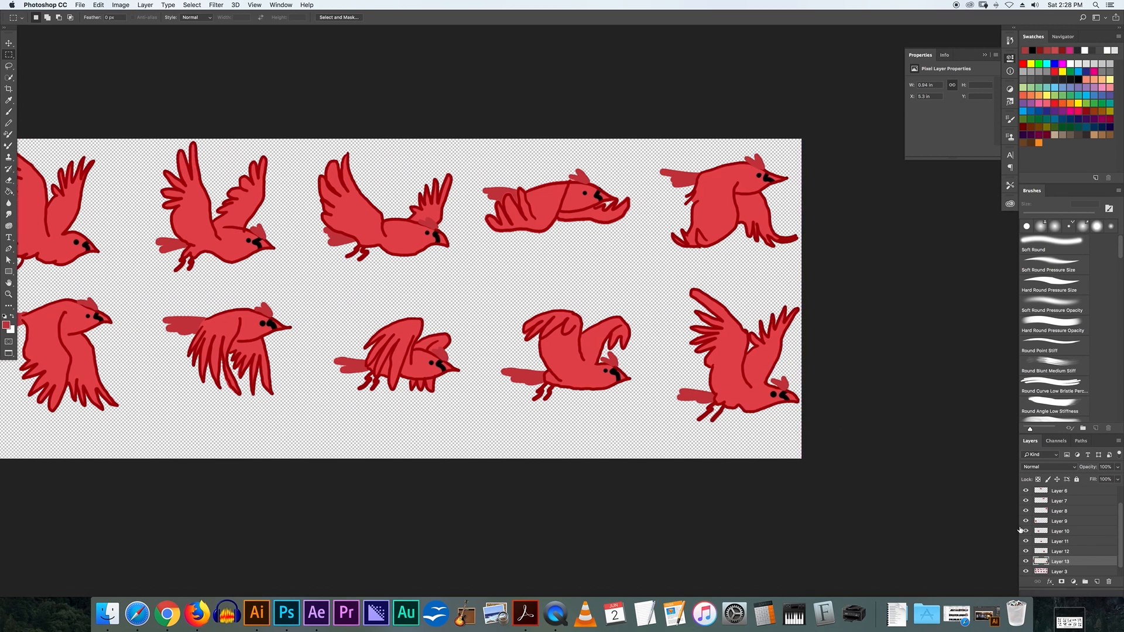
Hide the full sheet on Layer 3, leaving the separate bird layers visible
scroll(1026, 536, down, 2)
click(1026, 561)
scroll(1026, 517, up, 3)
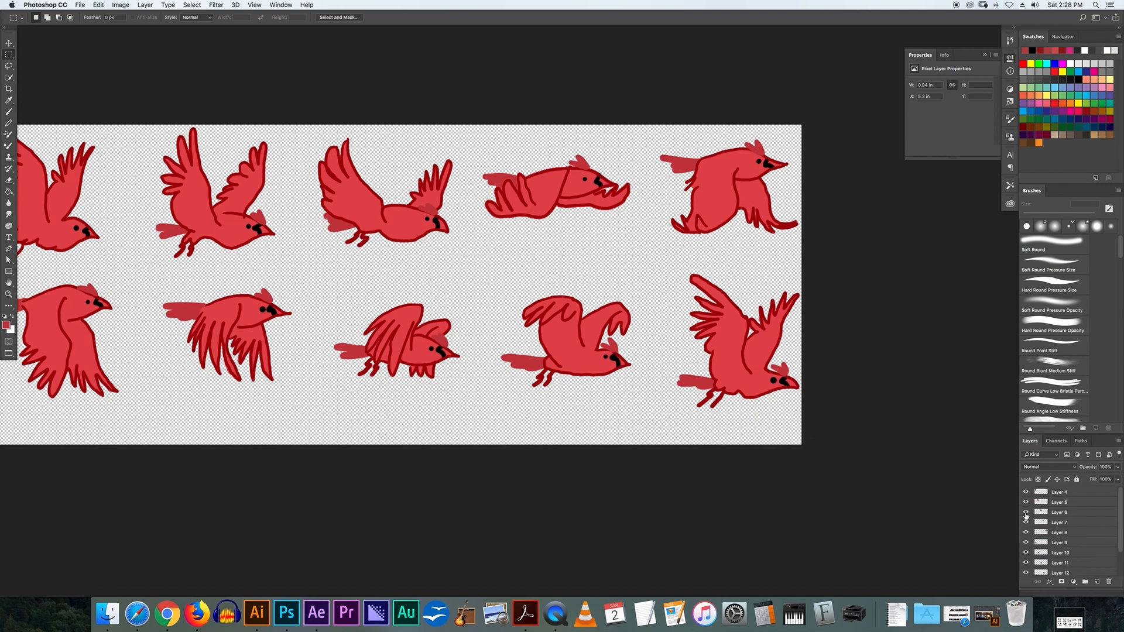
scroll(1028, 504, down, 3)
click(1026, 561)
click(1026, 561)
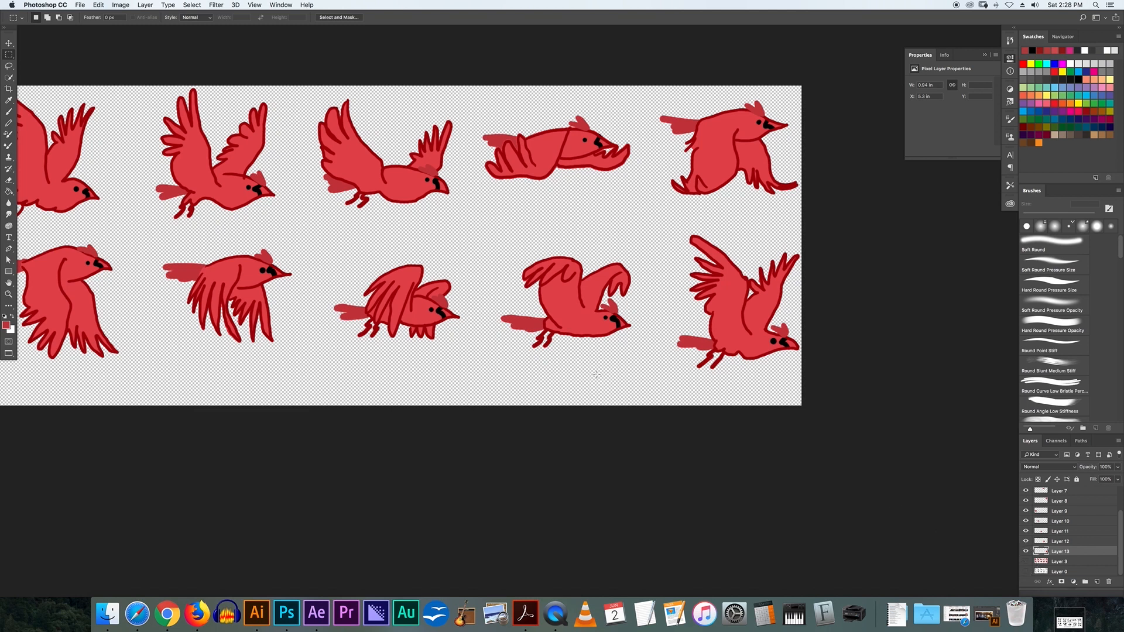
Check the separated birds by switching the visibility of Layers 4 to 12 off and on one at a time
scroll(595, 371, left, 5)
scroll(595, 371, up, 1)
scroll(594, 372, right, 2)
scroll(594, 373, up, 1)
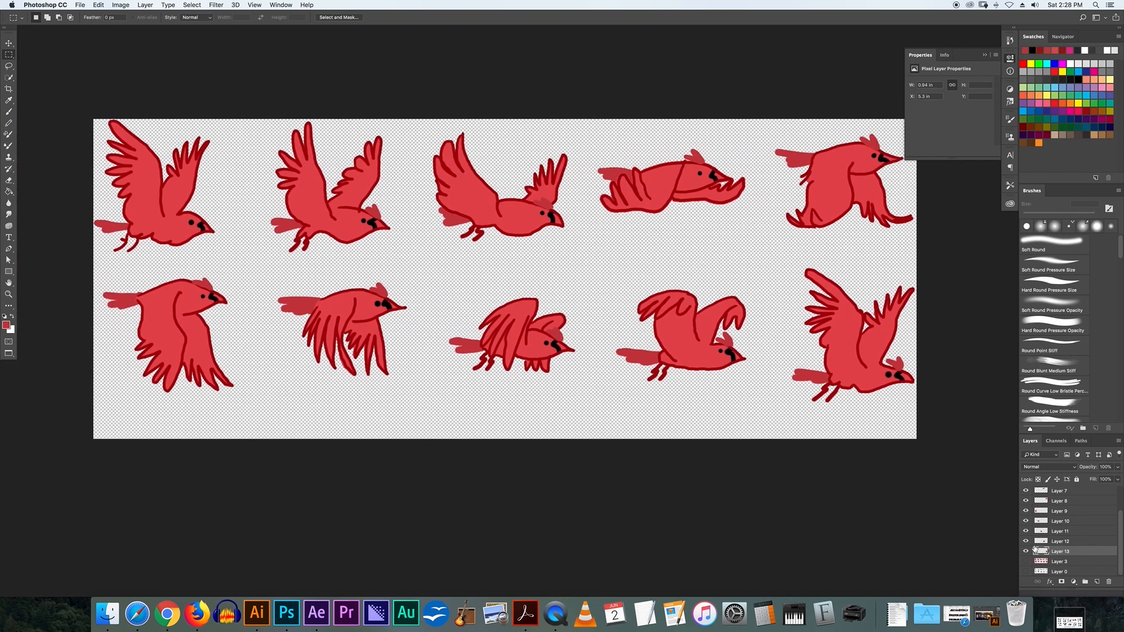
scroll(1035, 527, up, 3)
click(1025, 502)
click(1026, 502)
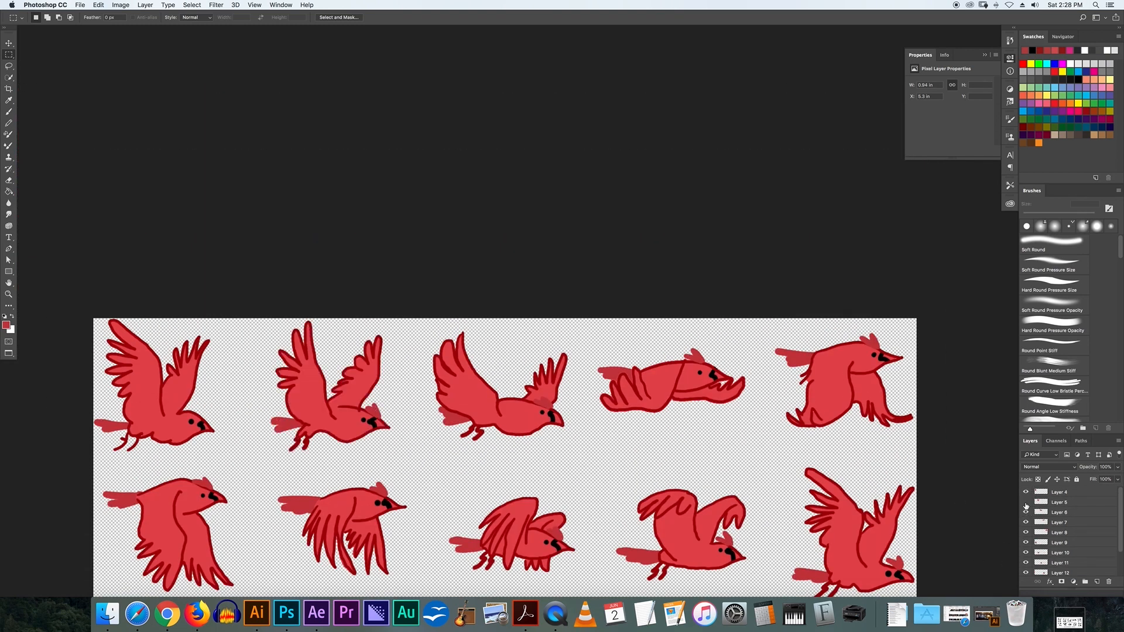
scroll(518, 444, down, 3)
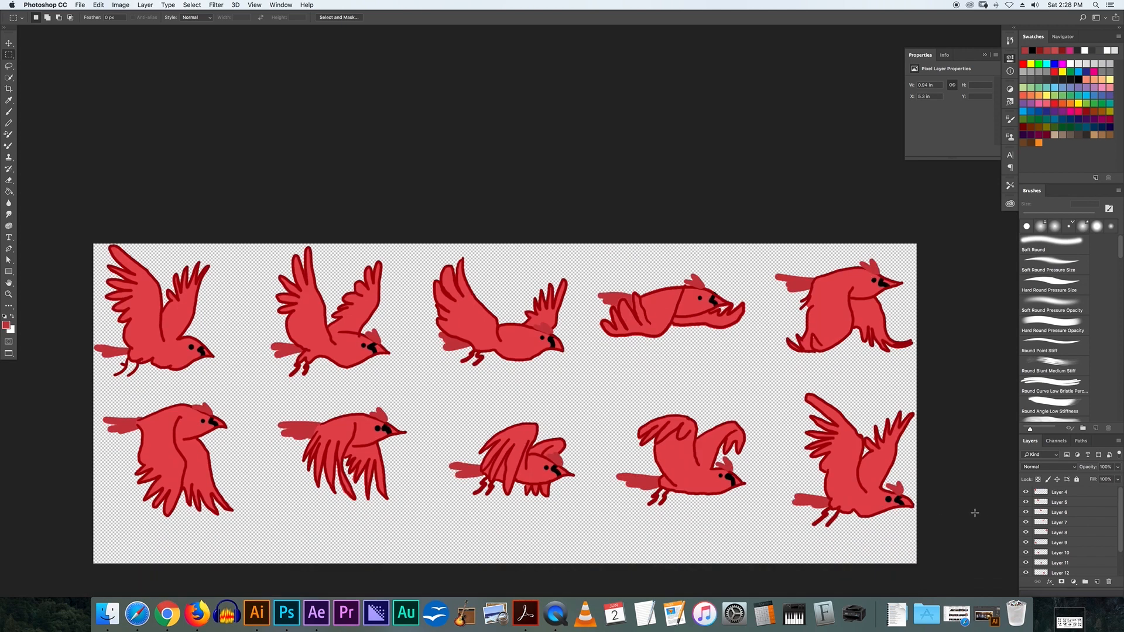
click(1025, 513)
click(1025, 512)
click(1026, 523)
click(1026, 522)
click(1025, 532)
click(1026, 533)
click(1025, 543)
click(1026, 542)
click(1025, 553)
click(1026, 552)
click(1026, 562)
click(1026, 562)
click(1026, 574)
click(1026, 574)
scroll(1030, 556, down, 2)
super+click(312, 376)
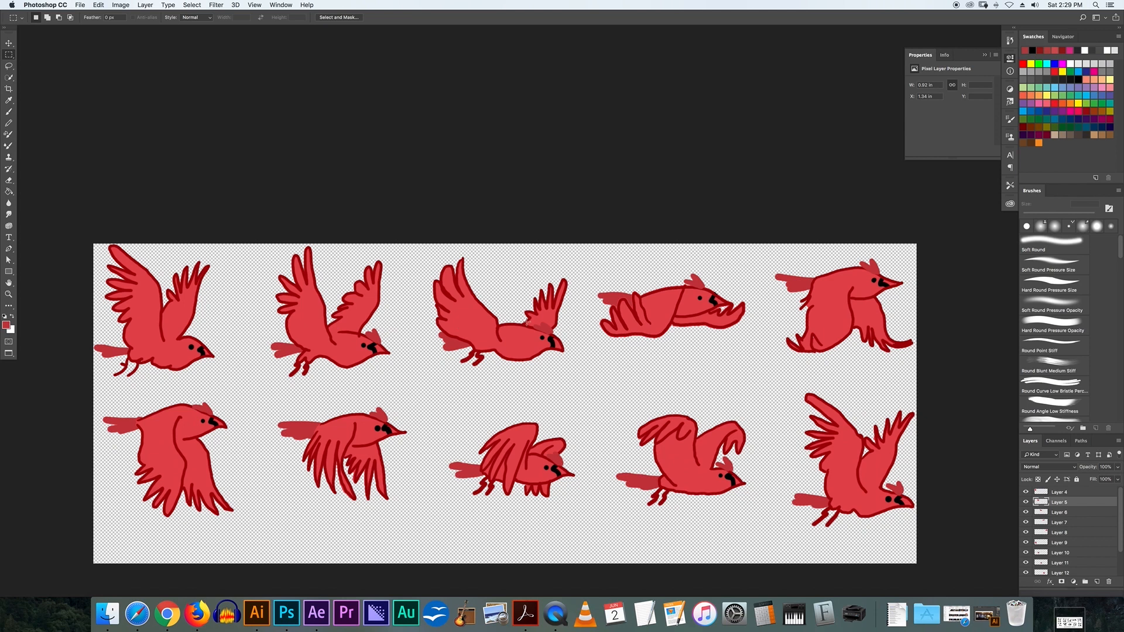
click(1026, 493)
click(1026, 493)
Rename the bird layers Layer 4 through Layer 11 as 1 through 8 in order
double_click(1060, 491)
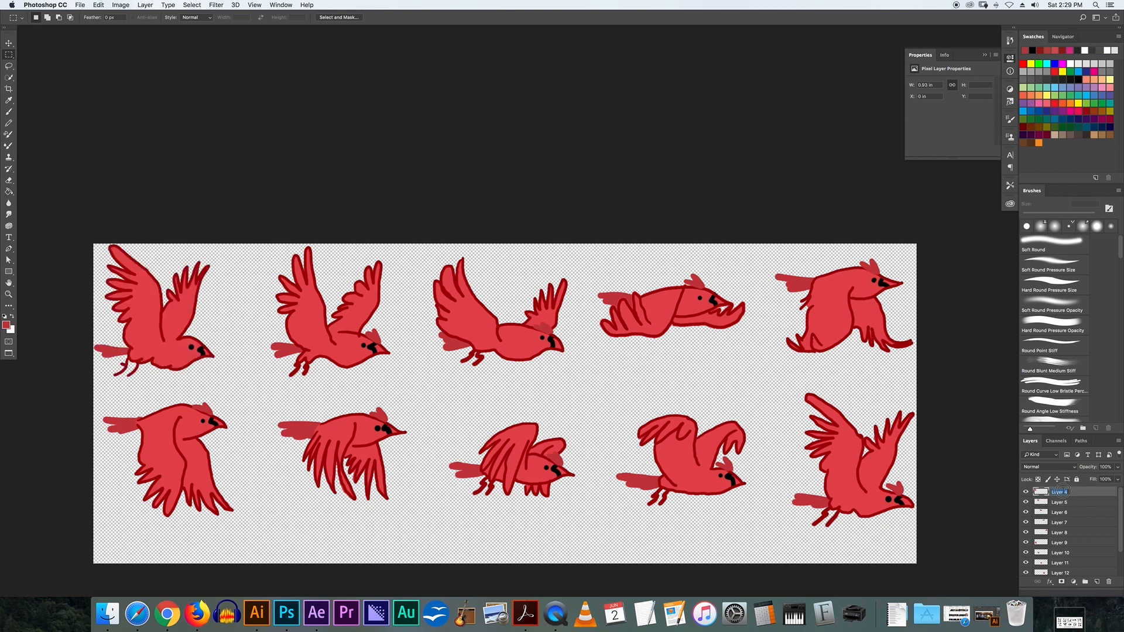
text(1)
double_click(1061, 504)
text(2)
double_click(1062, 512)
text(3)
click(1063, 521)
double_click(1061, 522)
text(4)
double_click(1060, 532)
text(5)
double_click(1062, 542)
text(6)
double_click(1061, 552)
text(7)
double_click(1060, 562)
text(8)
key(Return)
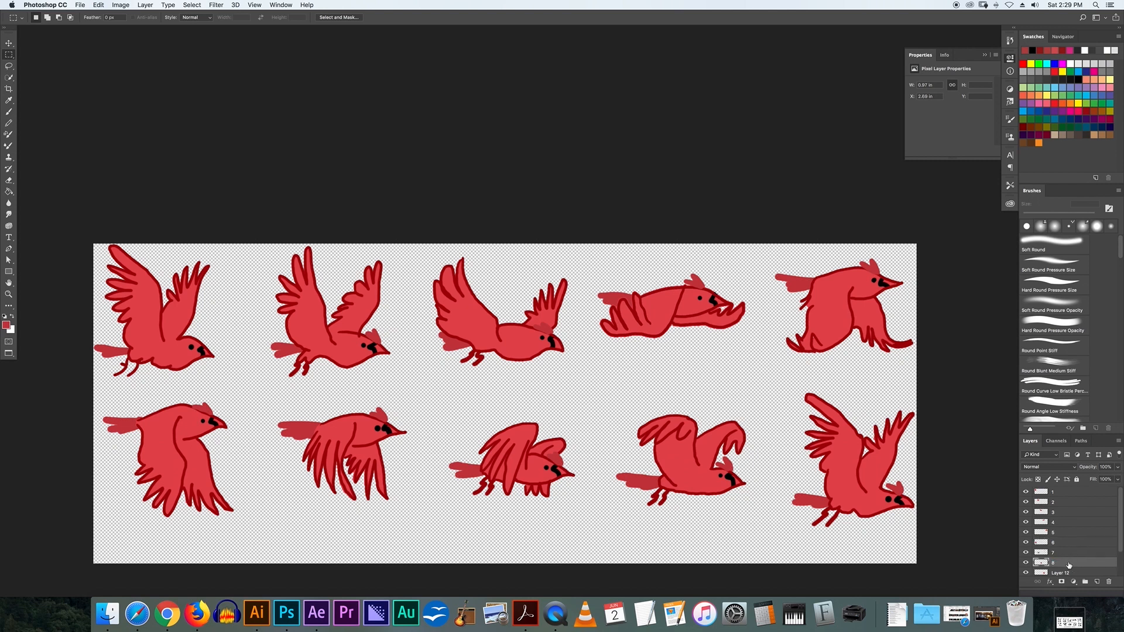
Rename the last two bird layers, Layer 12 and Layer 13, as 9 and 10
scroll(1069, 565, down, 3)
double_click(1061, 541)
text(9)
key(Tab)
text(10)
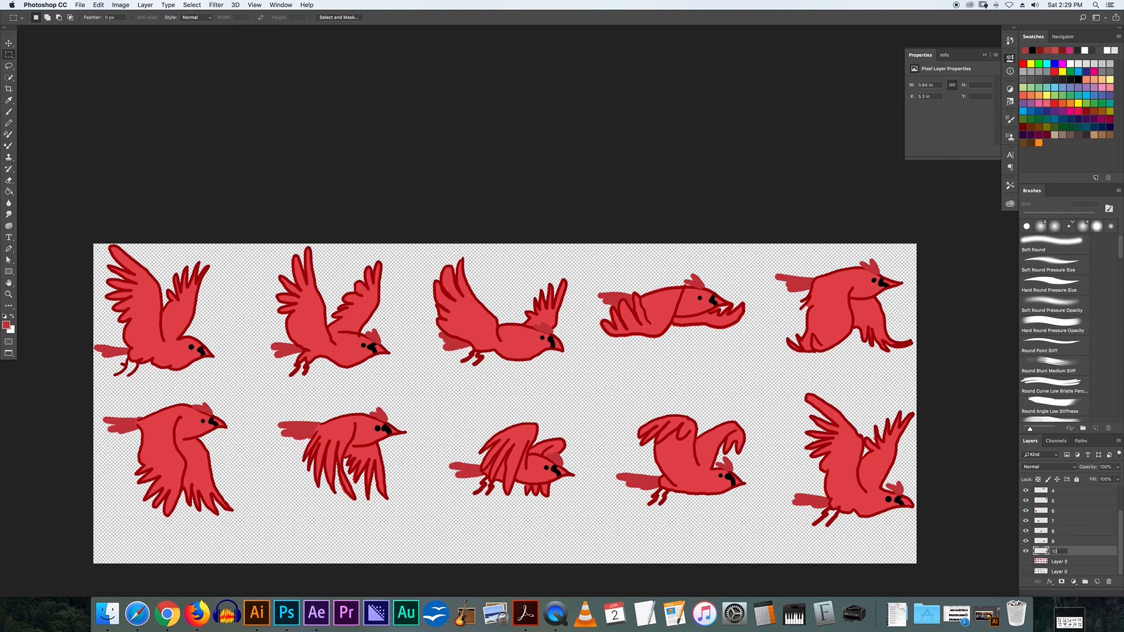
key(Return)
scroll(1068, 544, up, 3)
scroll(605, 409, up, 4)
scroll(60, 135, down, 10)
scroll(171, 177, up, 1)
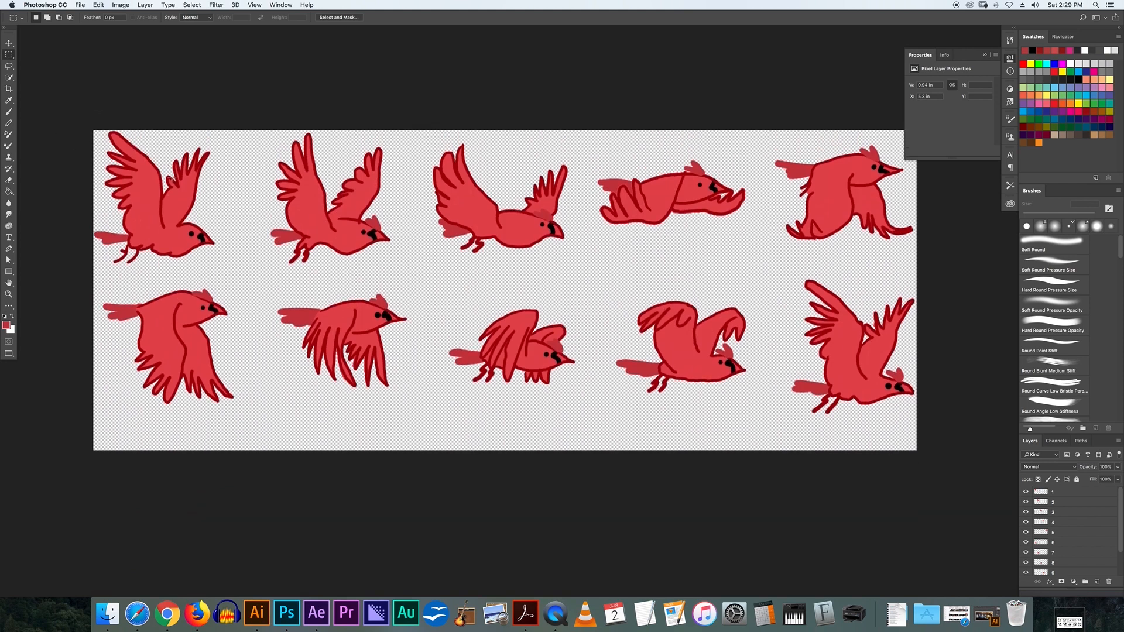
scroll(171, 177, up, 1)
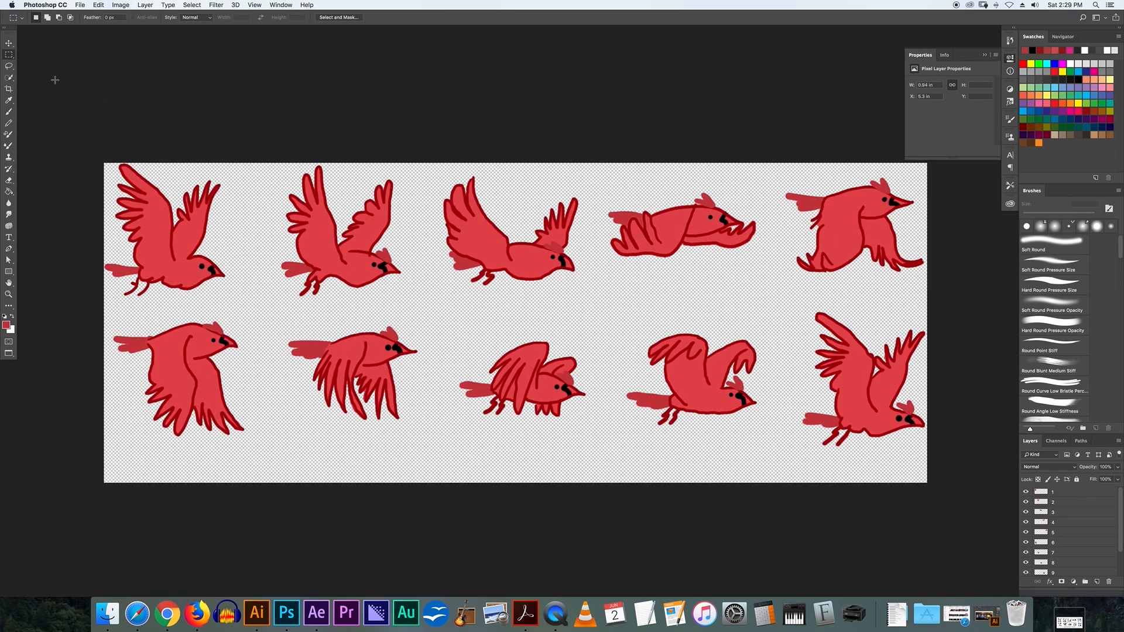
click(8, 43)
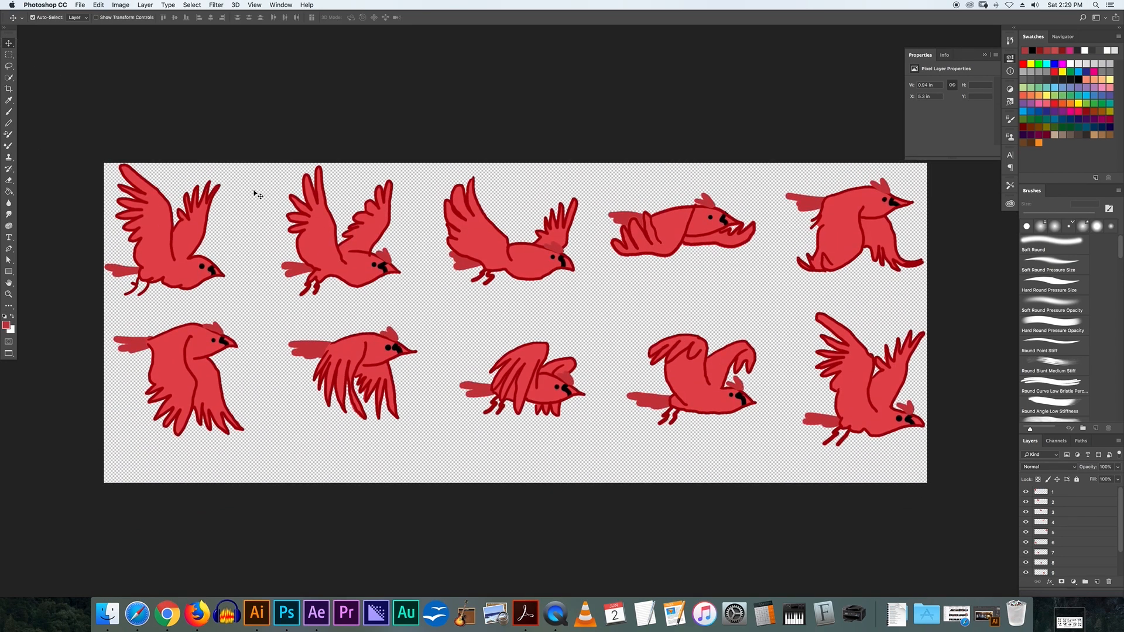
Save the layered document as bird.psd in the BirdSequence folder, in Photoshop format with Maximize Compatibility
click(81, 6)
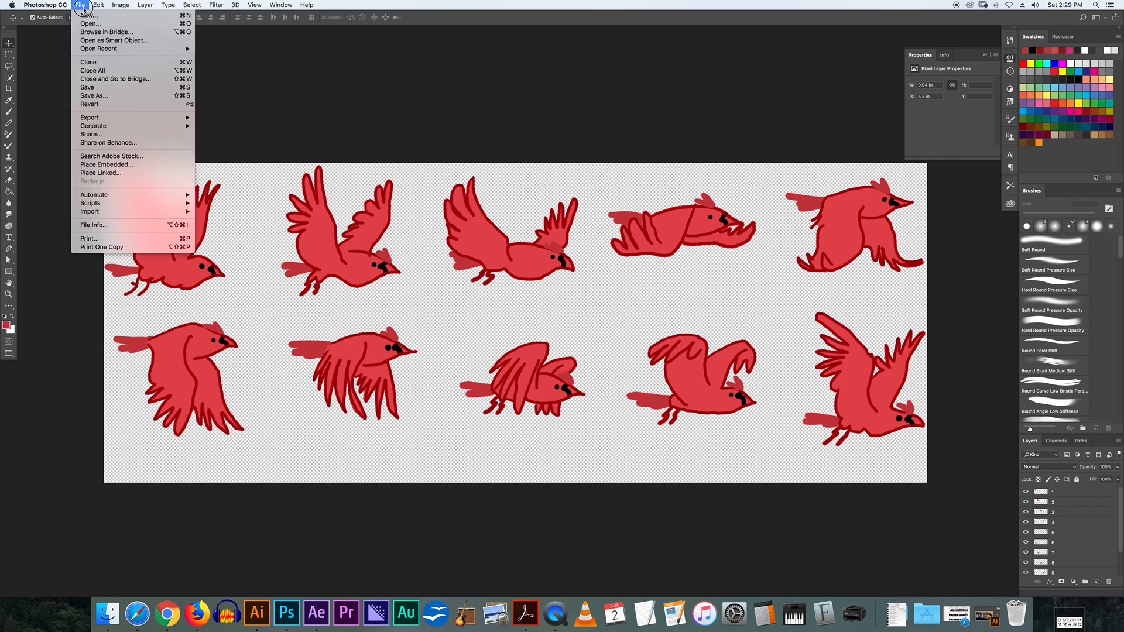
click(97, 95)
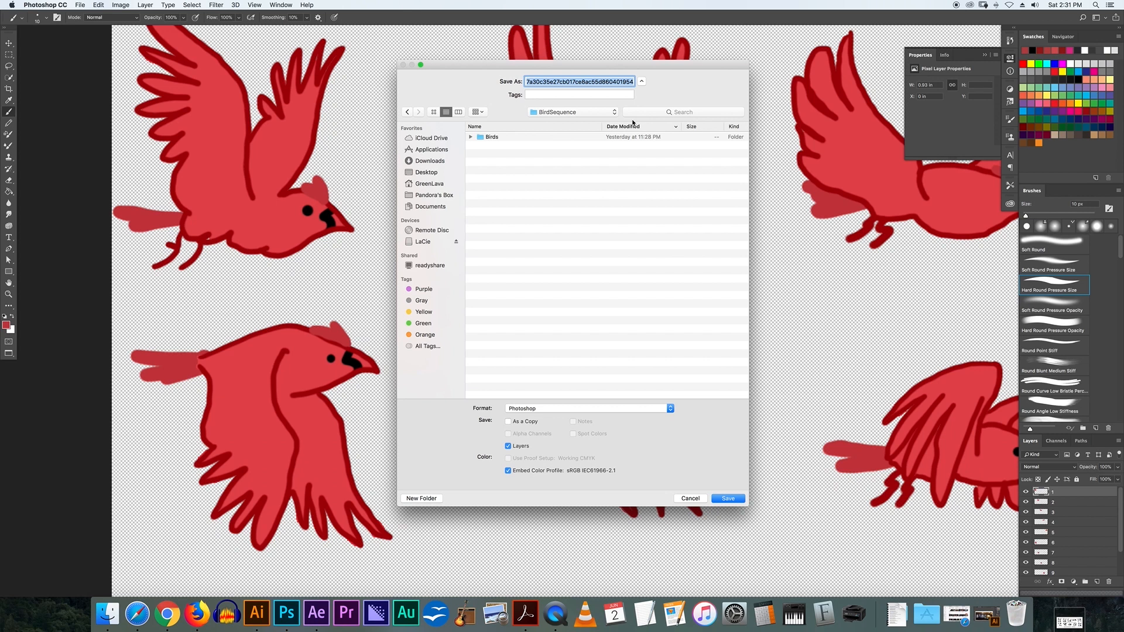
text(bird.psd)
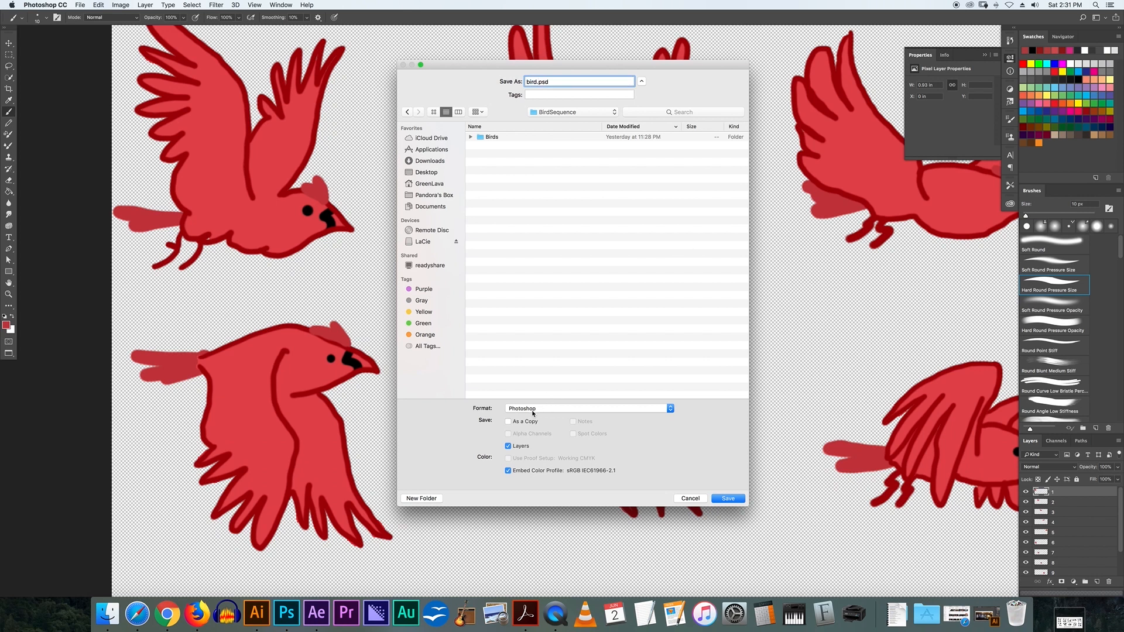
click(729, 498)
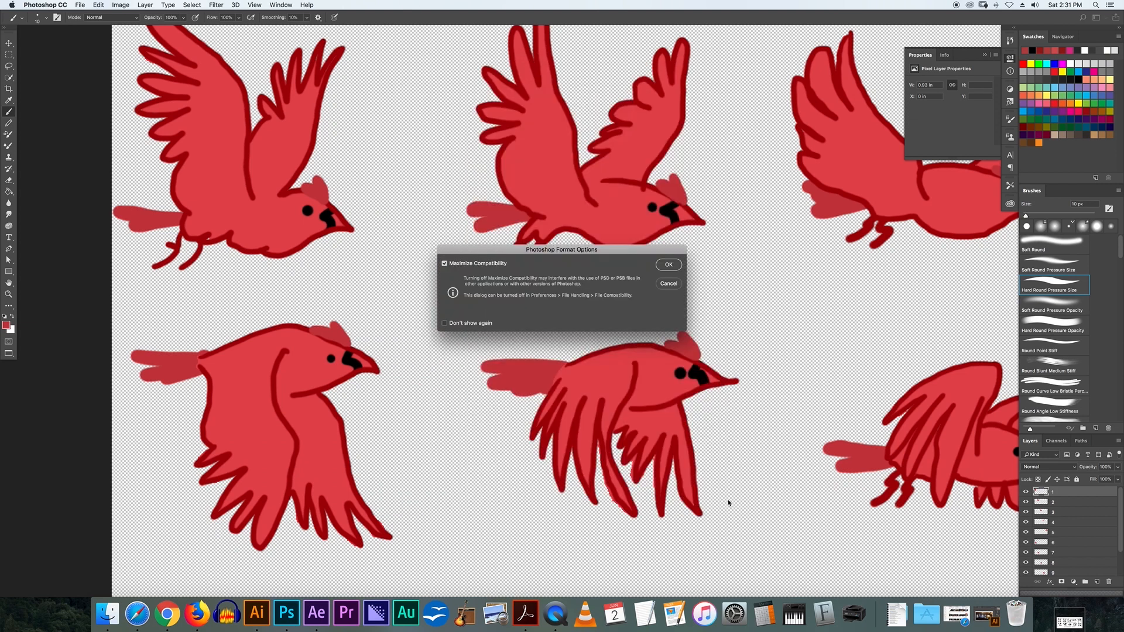
key(Return)
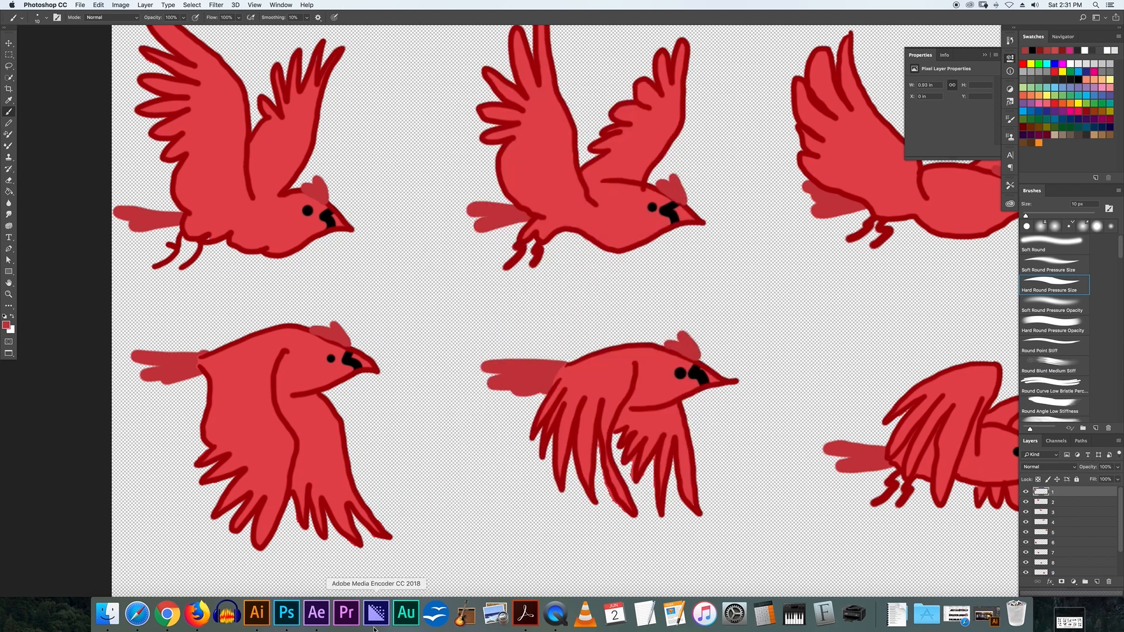
Switch to After Effects and choose bird.psd from the BirdSequence folder for import into the project
click(316, 620)
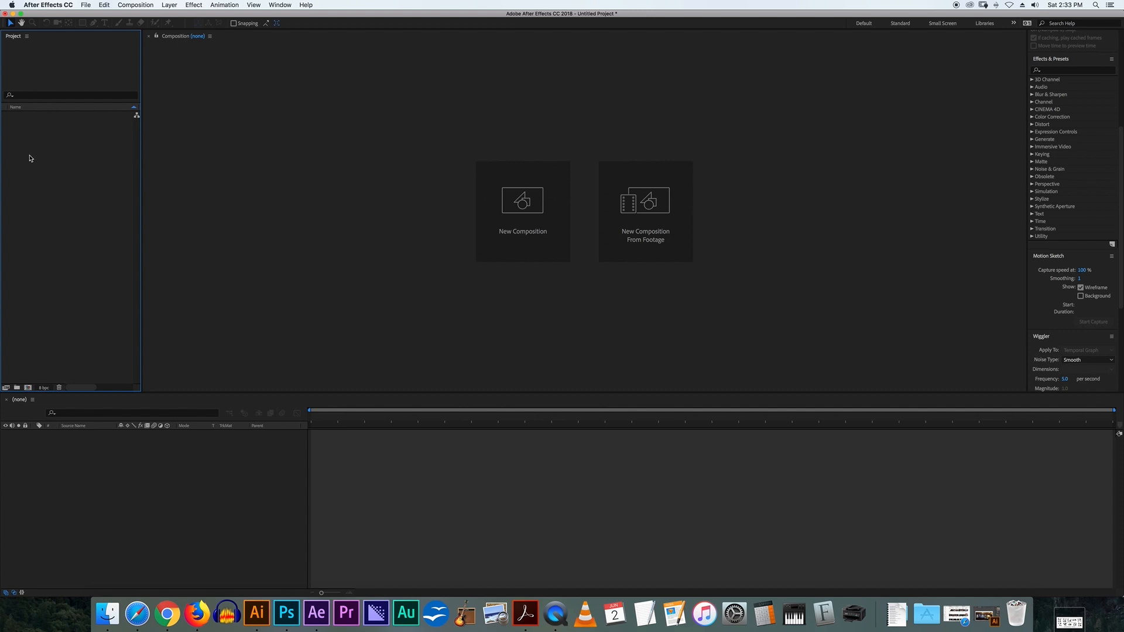
double_click(90, 161)
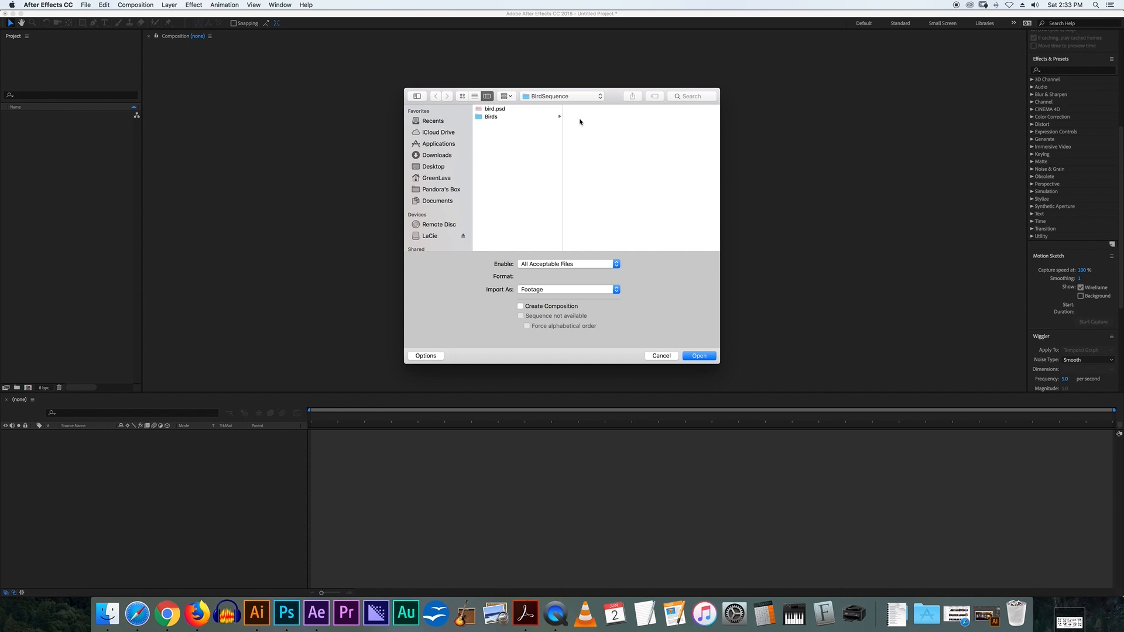
click(537, 98)
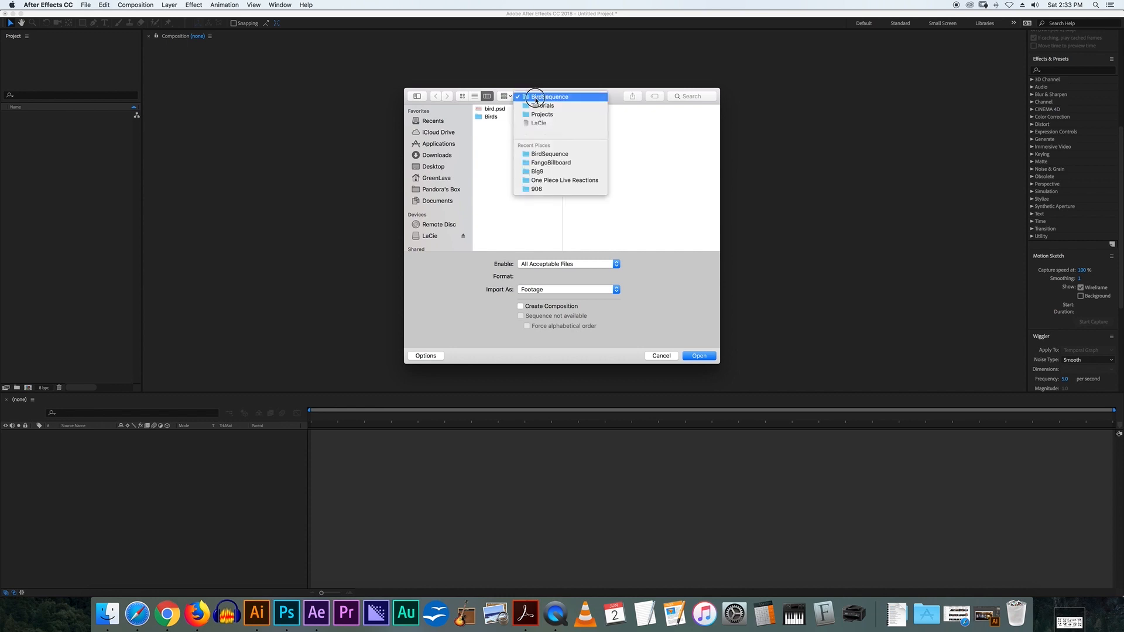
click(539, 97)
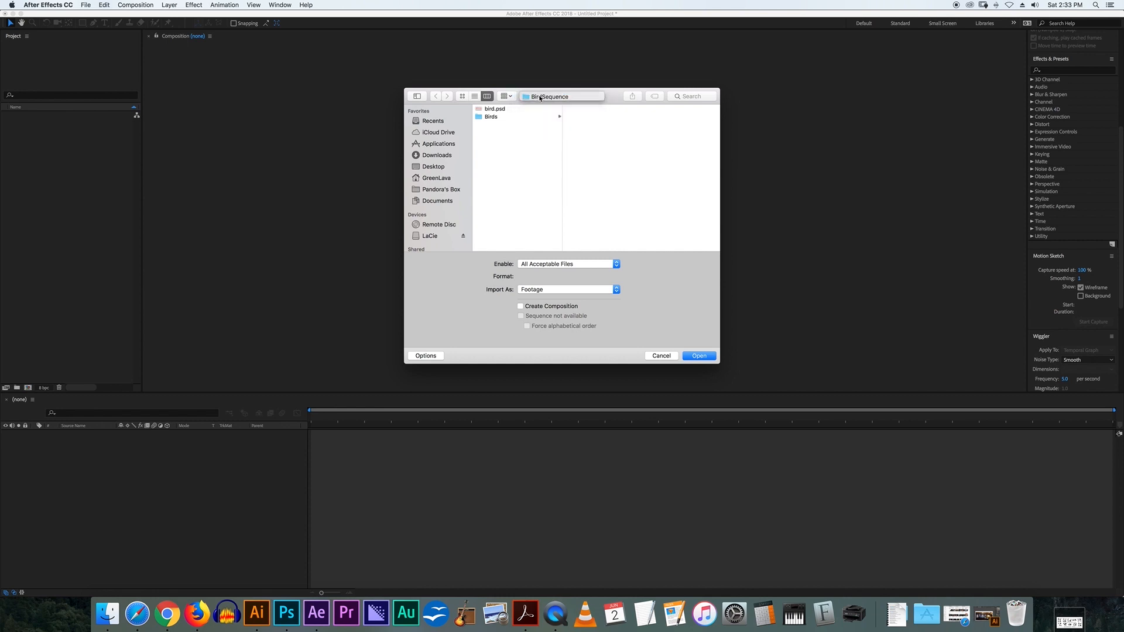
click(492, 111)
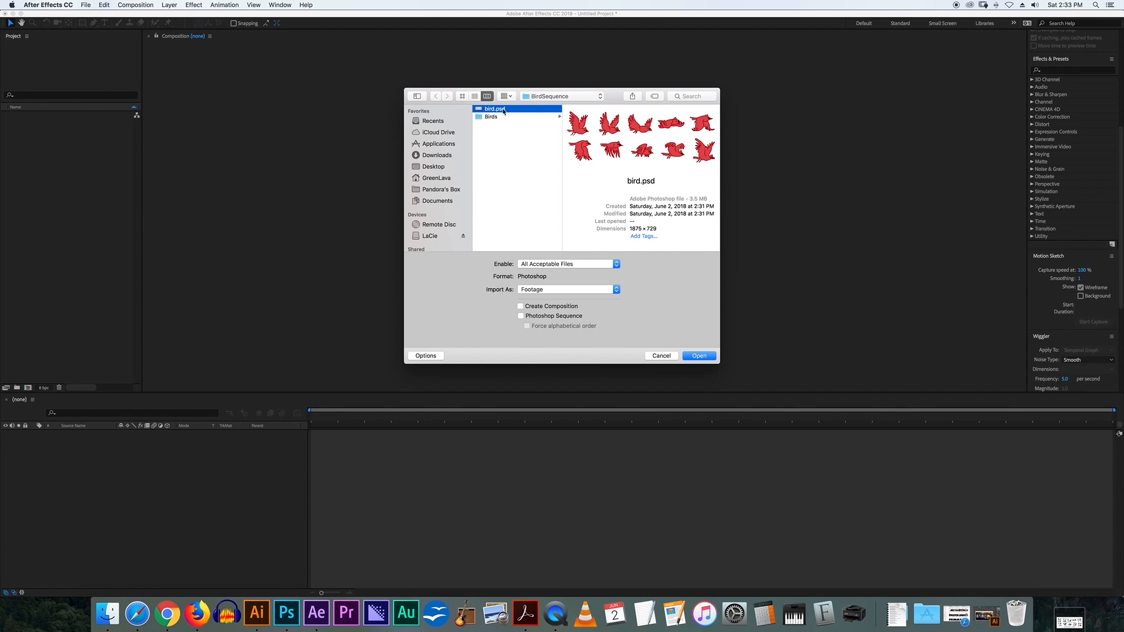
click(698, 355)
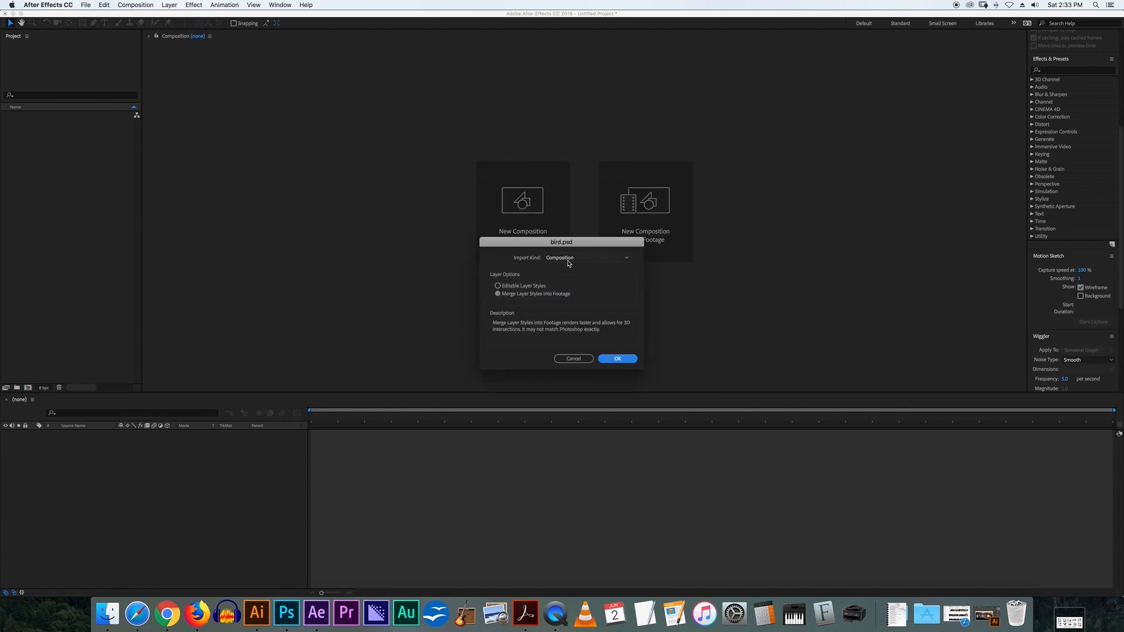
Import bird.psd as Composition - Retain Layer Sizes with Merge Layer Styles into Footage
click(568, 261)
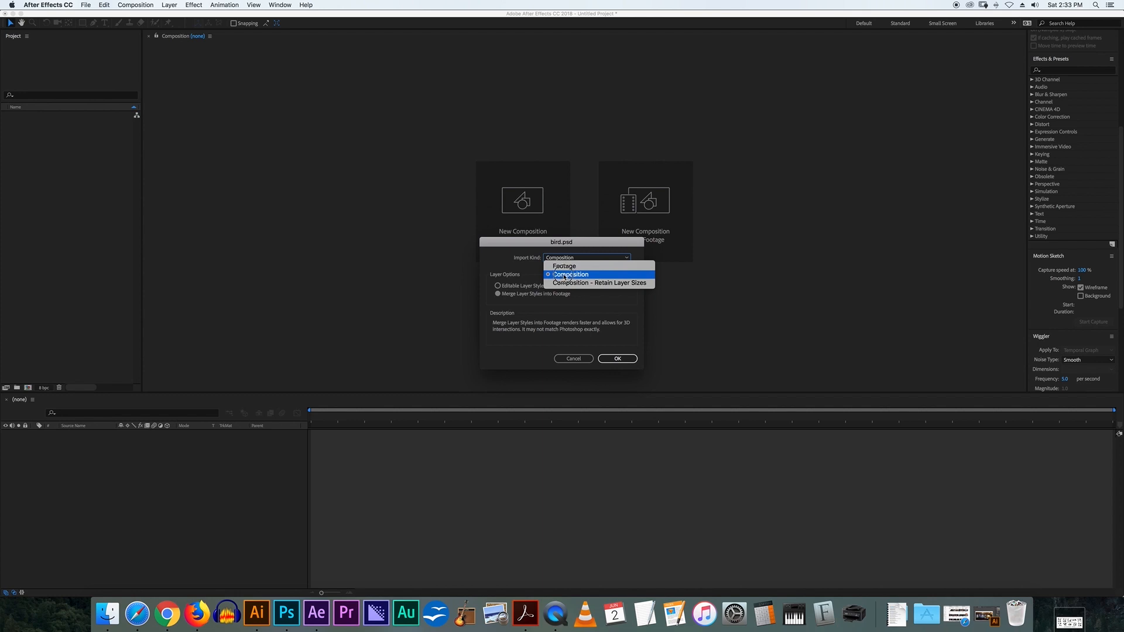
click(573, 284)
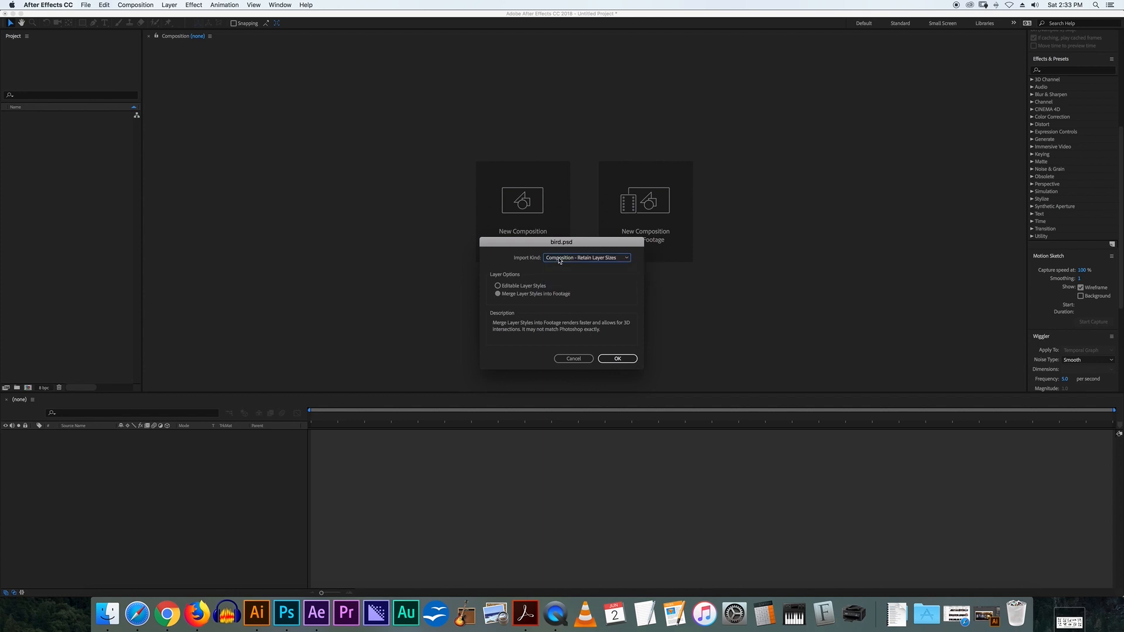
click(506, 286)
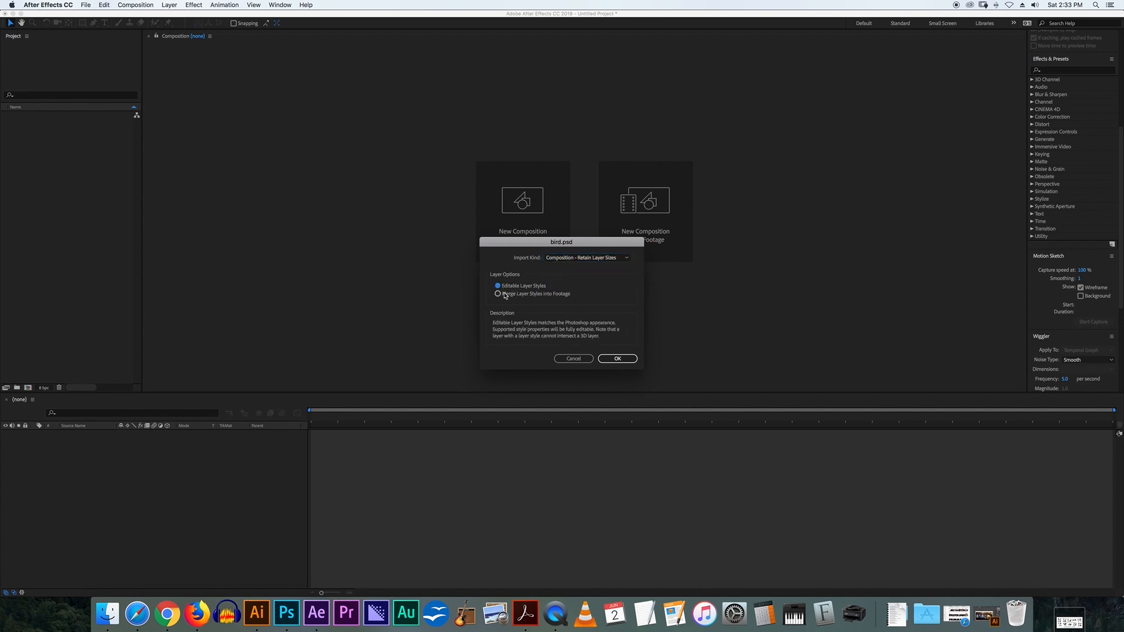
click(506, 295)
click(508, 286)
click(509, 294)
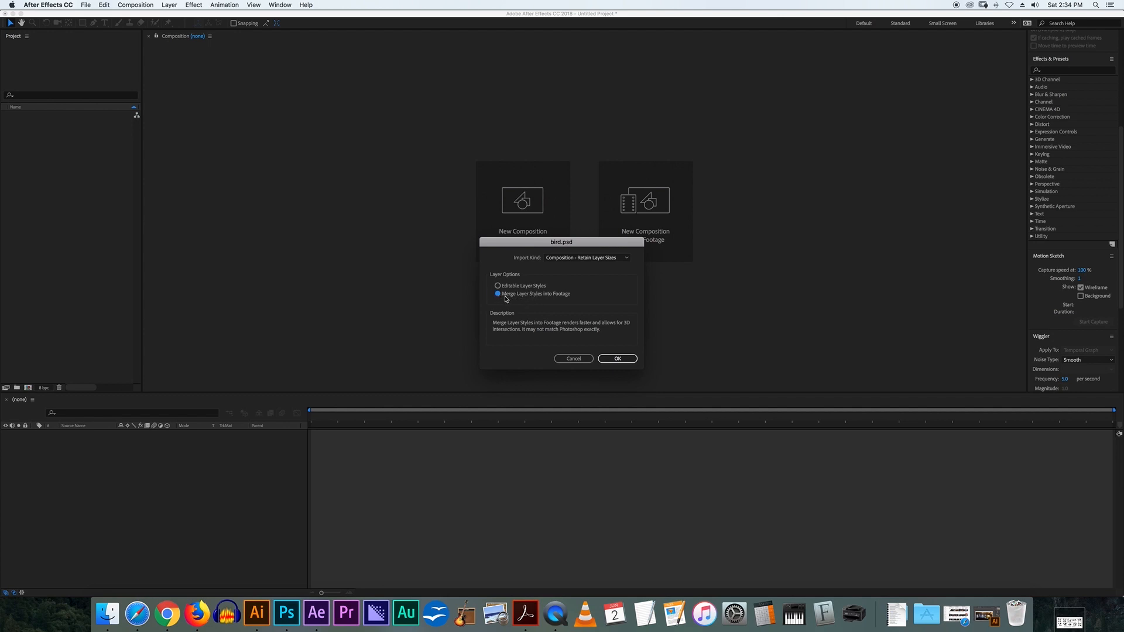
click(617, 358)
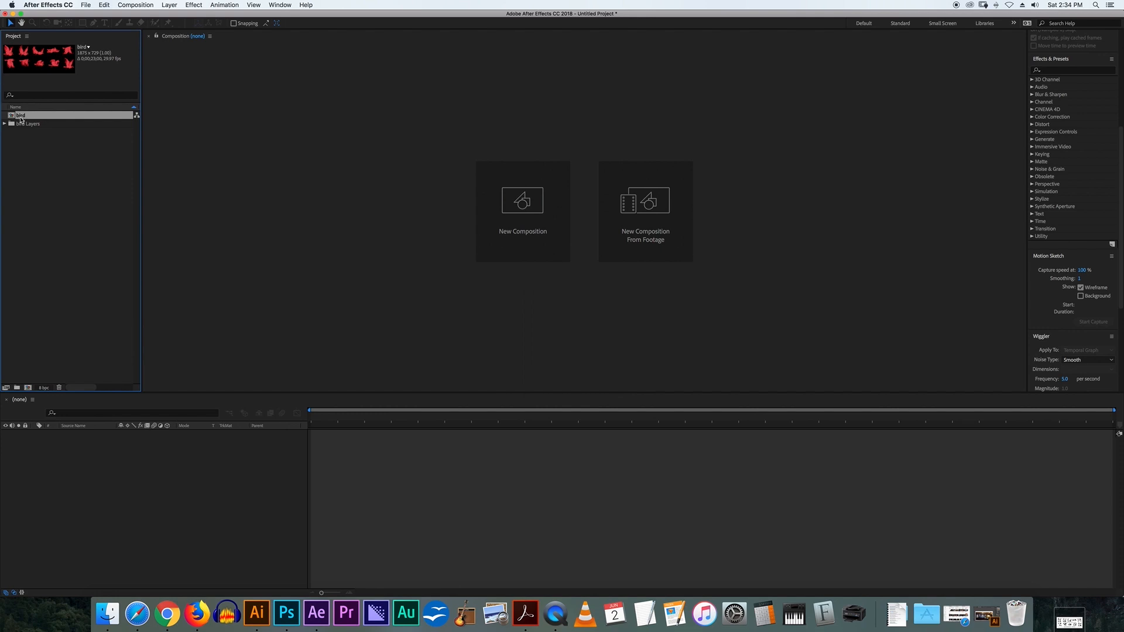
Look through the imported bird Layers folder and open the bird composition
click(5, 124)
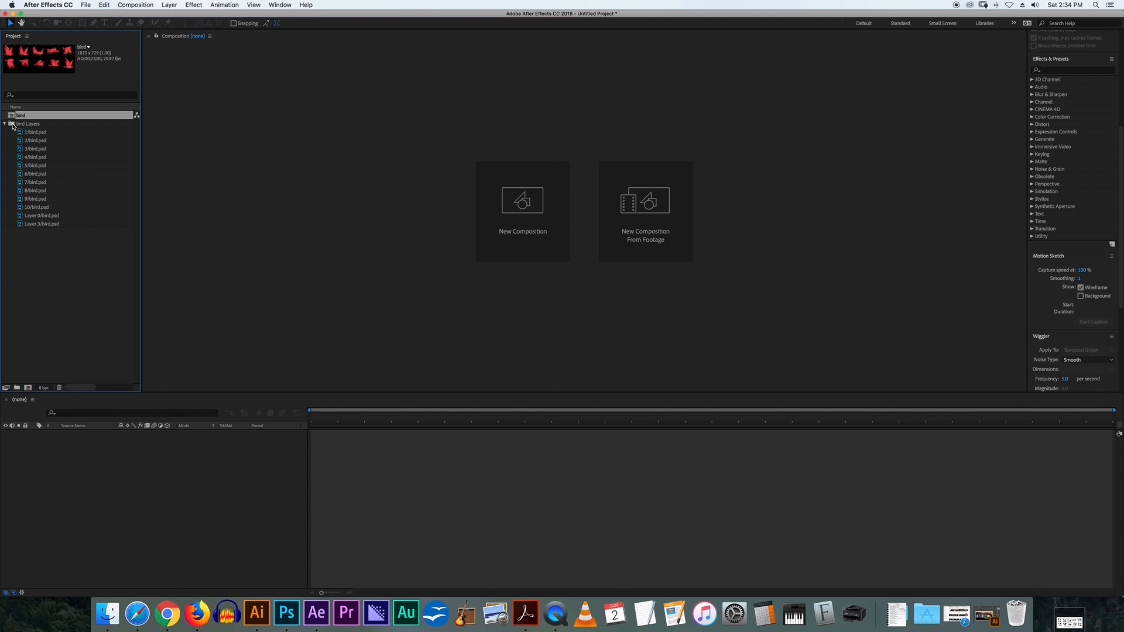
click(5, 124)
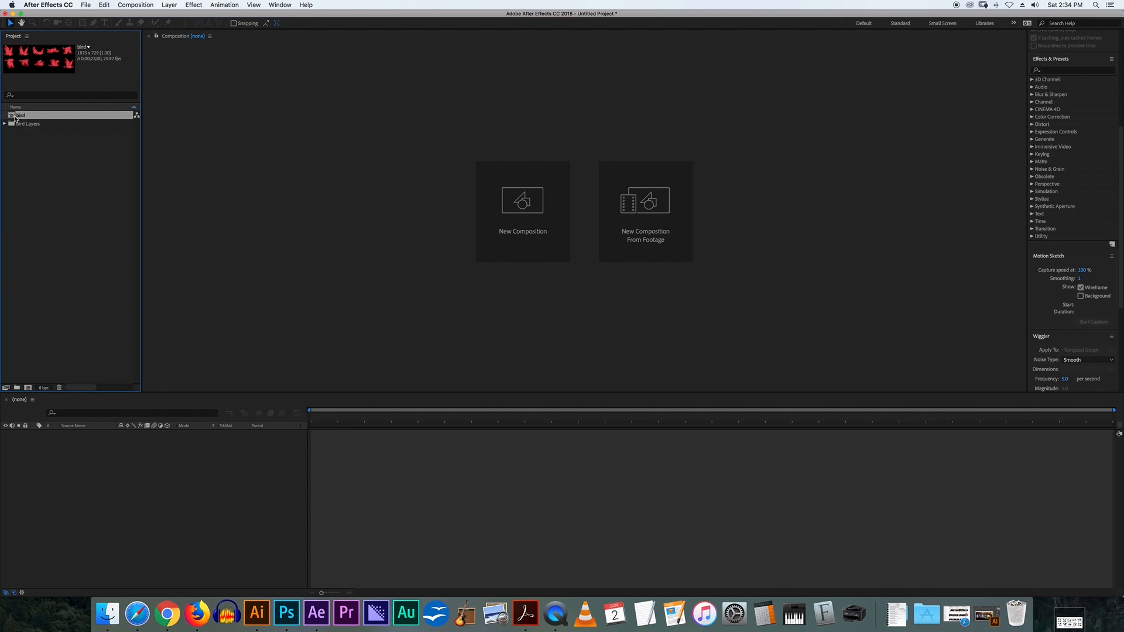
double_click(15, 116)
scroll(655, 264, up, 2)
scroll(654, 268, down, 1)
scroll(468, 240, up, 1)
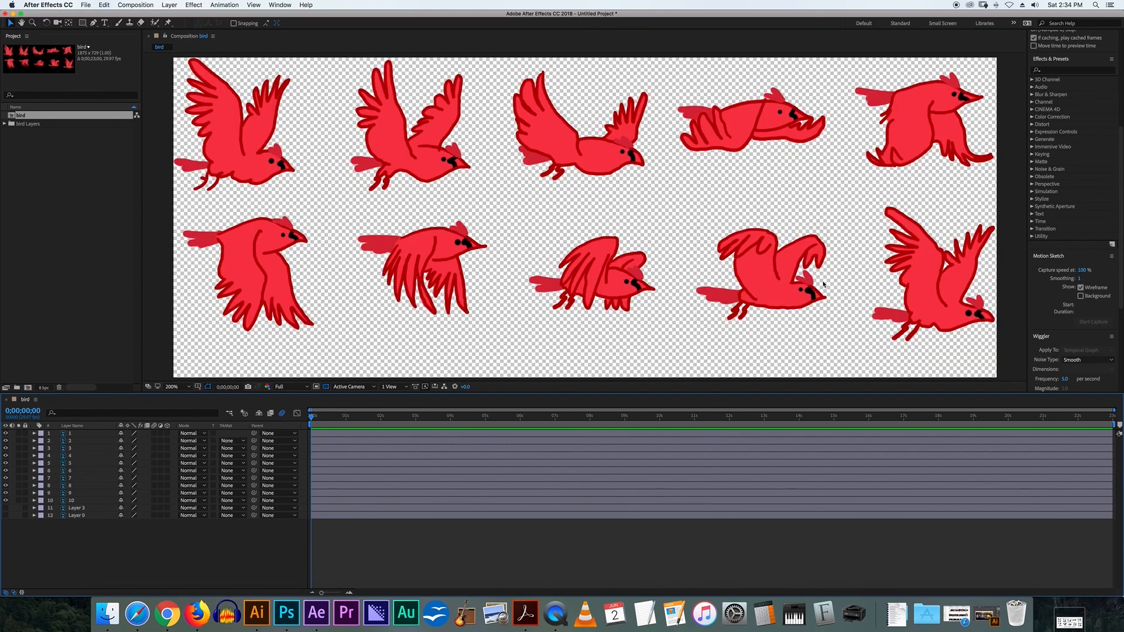
scroll(802, 284, down, 1)
scroll(458, 171, up, 1)
scroll(637, 272, down, 1)
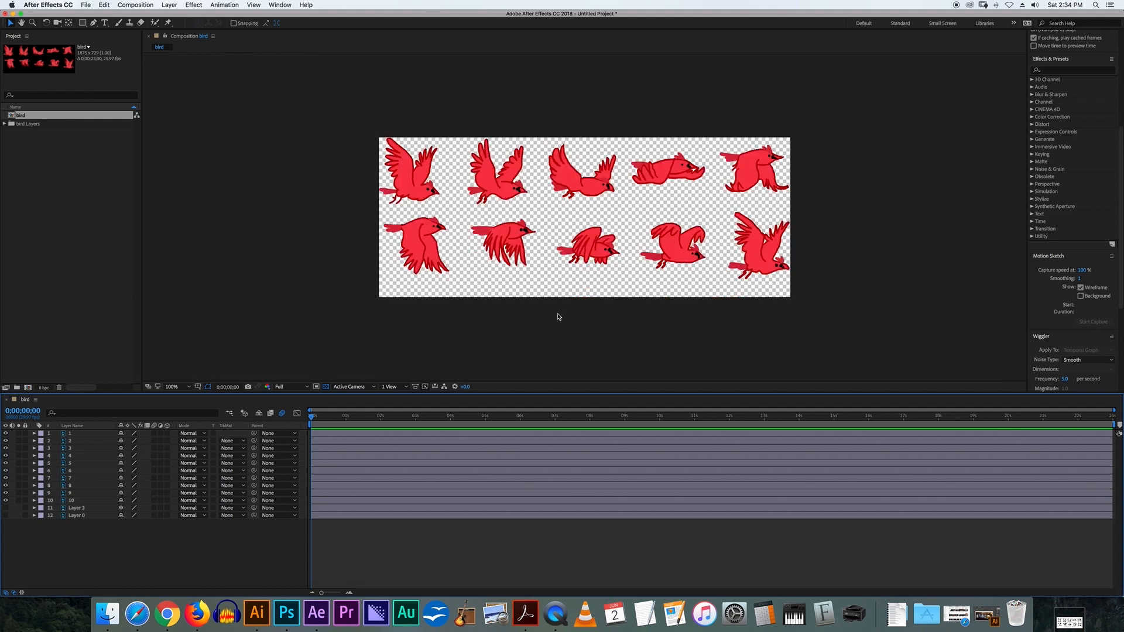
Go through layers 1 to 10 to check which bird pose each one contains
click(82, 434)
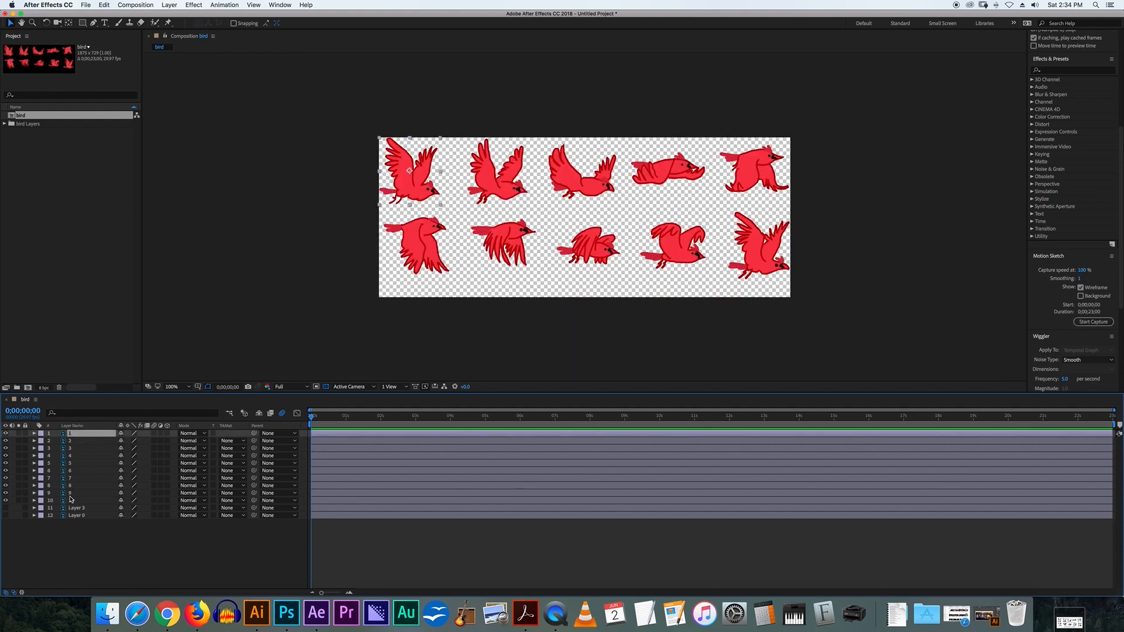
click(70, 493)
click(73, 433)
click(74, 441)
click(74, 449)
click(73, 456)
click(72, 463)
click(71, 471)
click(71, 478)
click(69, 485)
click(70, 434)
click(72, 501)
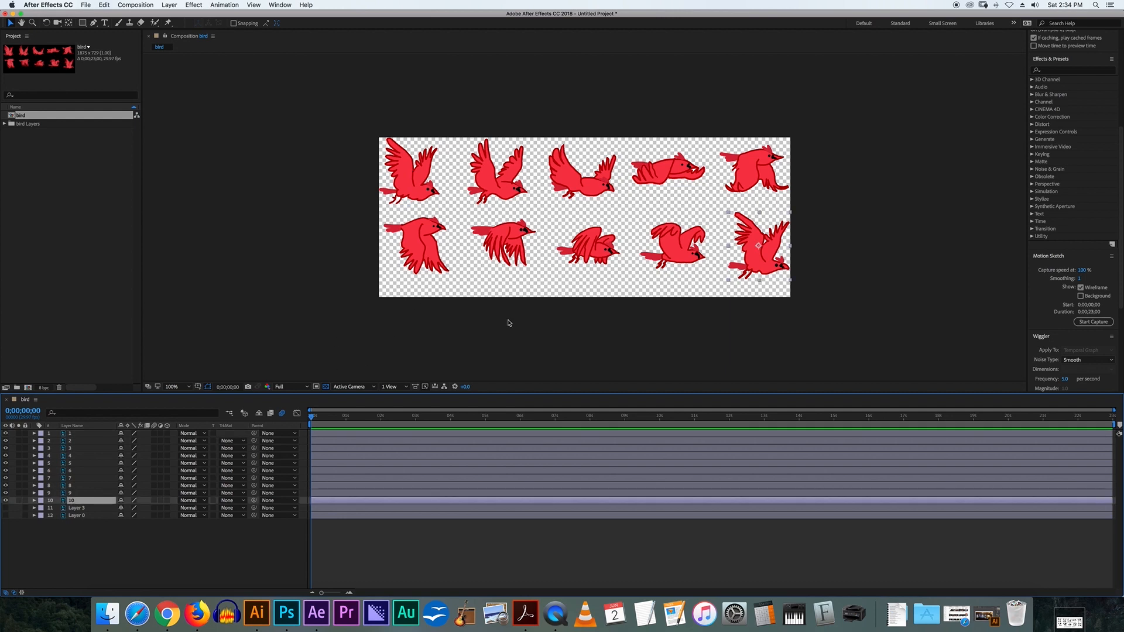
Move the layer 1 bird from its corner to near the centre of the composition
click(528, 311)
drag(534, 243, 544, 205)
scroll(533, 271, up, 2)
key(v)
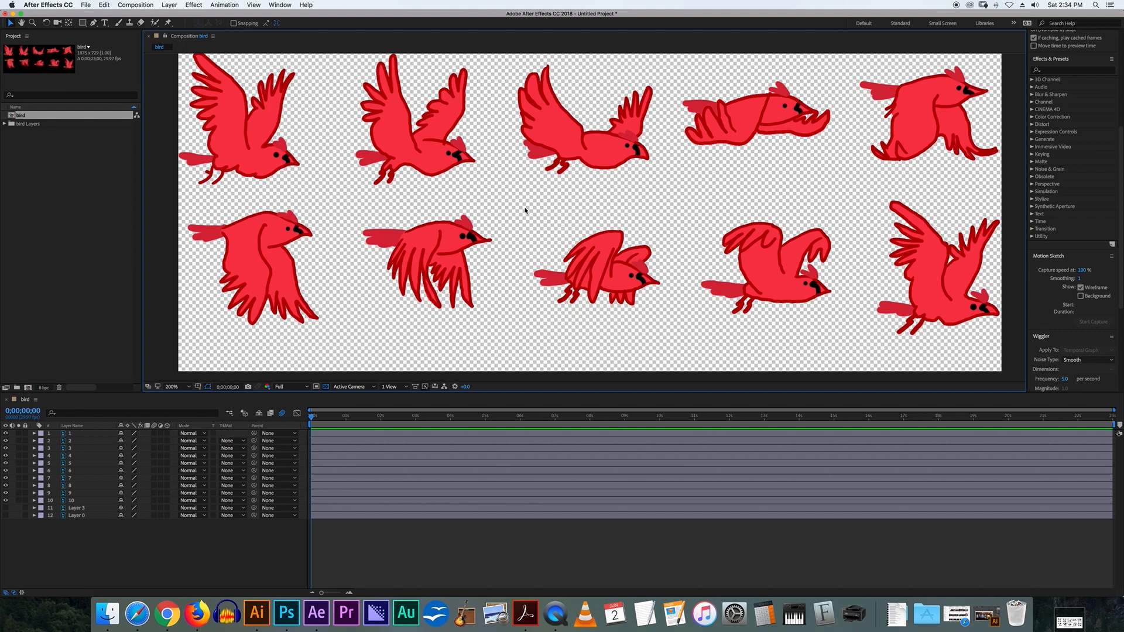
click(279, 164)
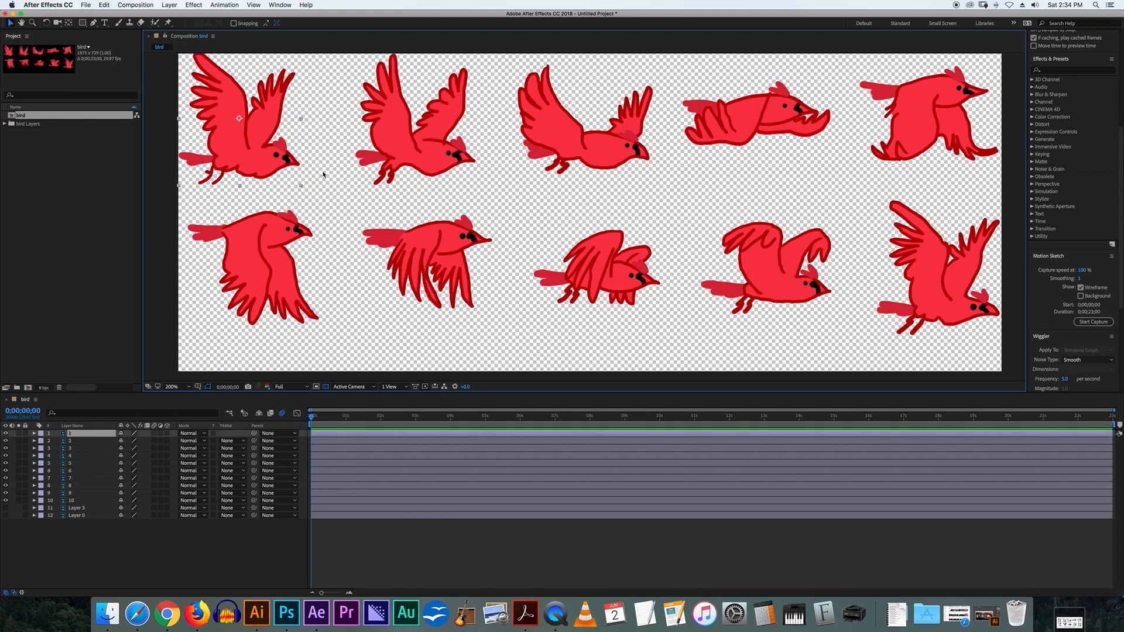
key(comma)
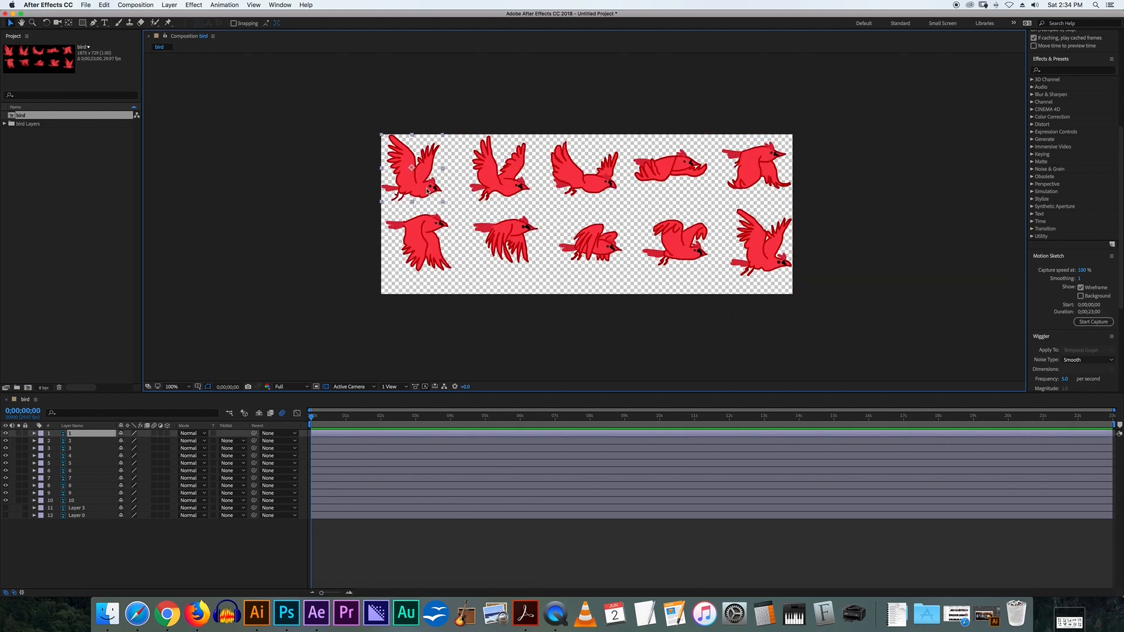
drag(415, 185, 593, 223)
key(period)
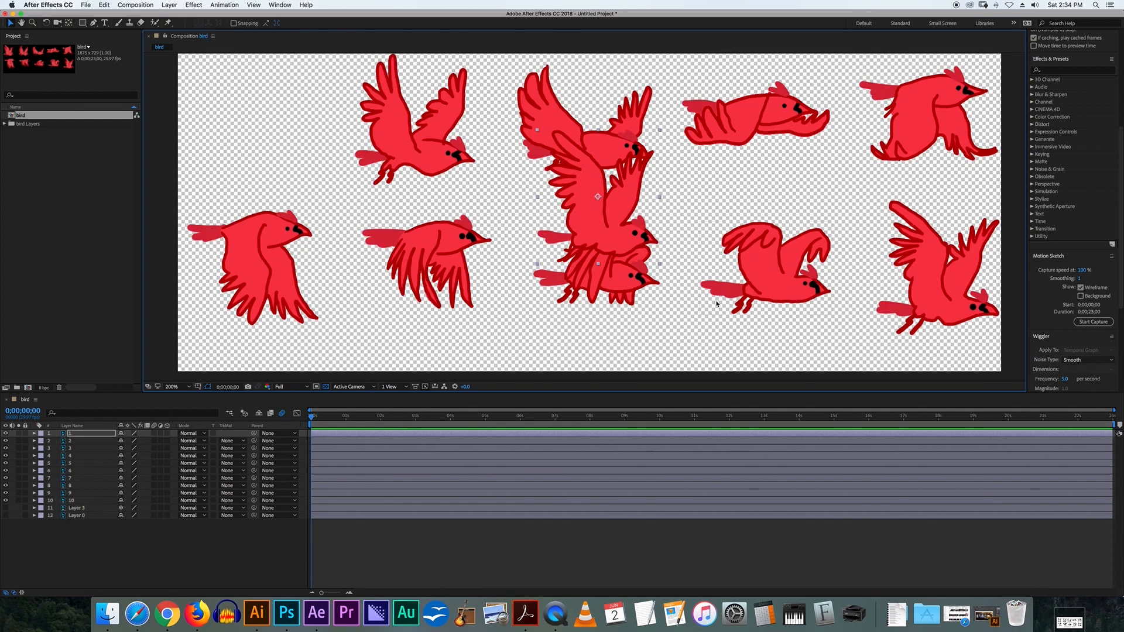
Show the Title/Action Safe guides and realign the layer 1 bird with the centre mark
click(199, 391)
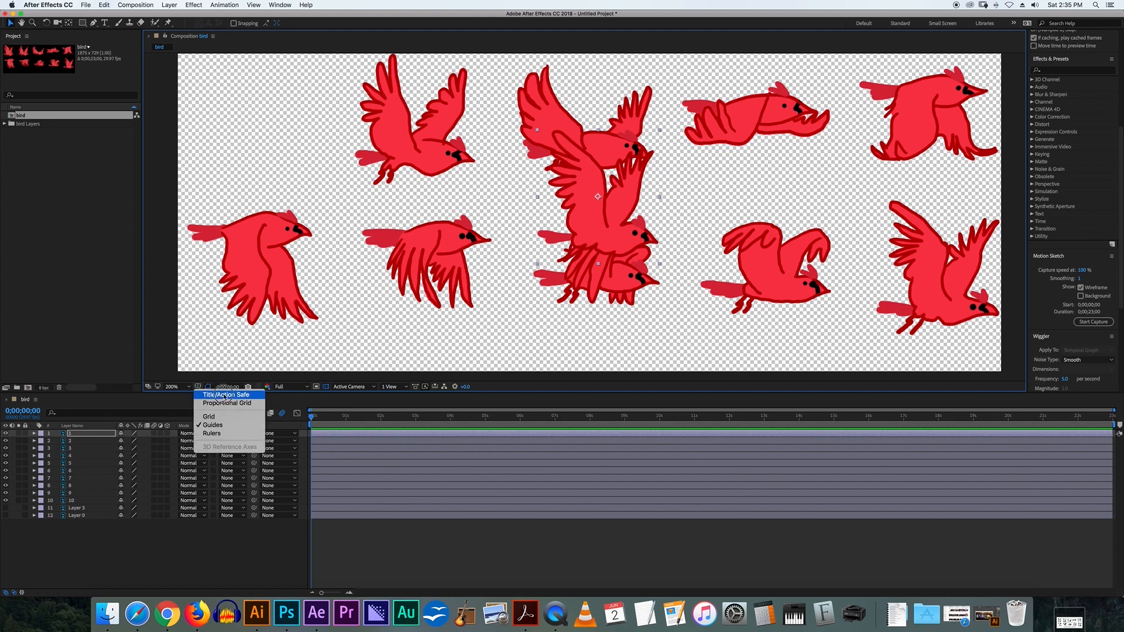
click(218, 394)
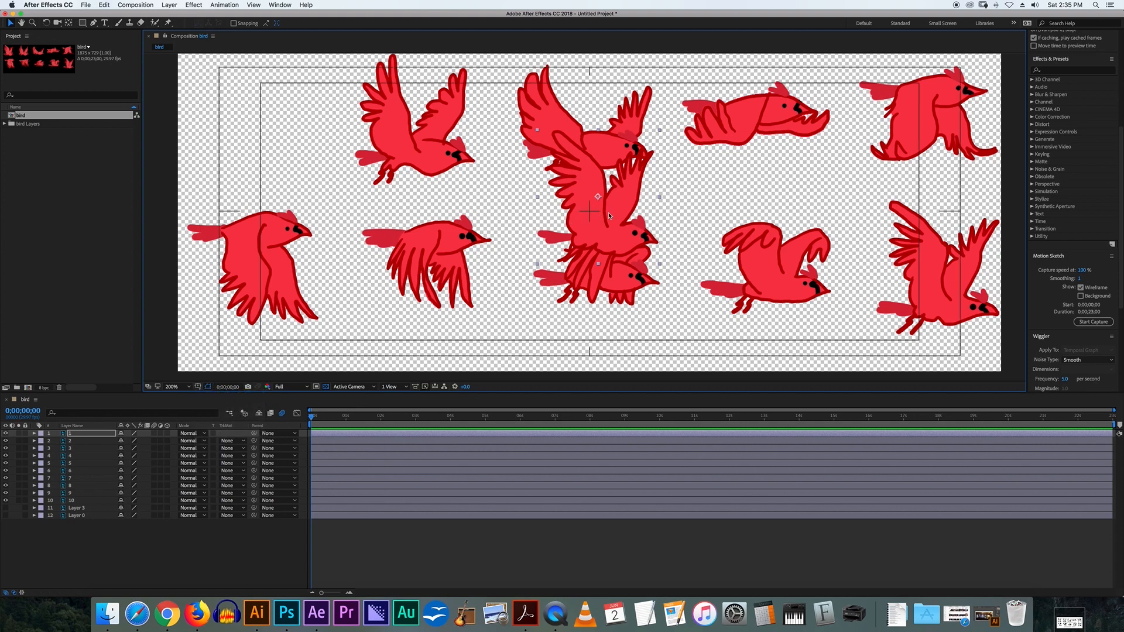
mouse_move(609, 216)
mouse_down()
mouse_move(583, 213)
mouse_move(614, 225)
mouse_up()
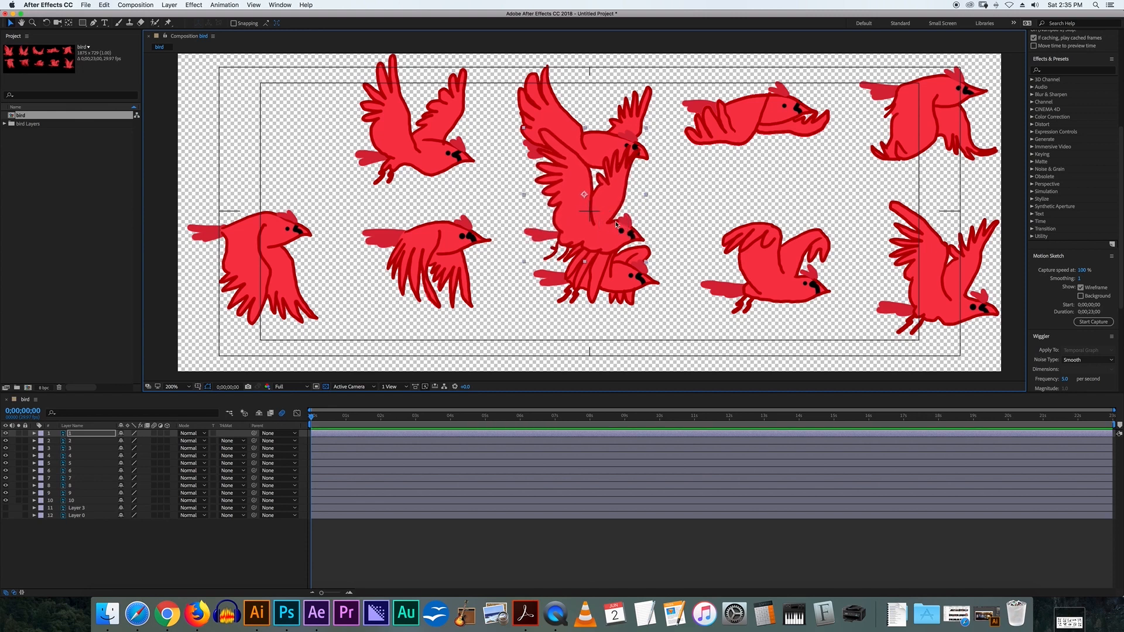
Stack the birds on layers 2 through 10 over the first bird at the composition's centre, lining up their bodies
drag(394, 136, 573, 224)
drag(542, 88, 550, 171)
drag(731, 117, 571, 216)
mouse_move(881, 126)
mouse_down()
mouse_move(659, 253)
mouse_move(573, 226)
mouse_up()
mouse_move(270, 262)
mouse_down()
mouse_move(554, 242)
mouse_move(601, 212)
mouse_up()
mouse_move(462, 251)
mouse_down()
mouse_move(635, 222)
mouse_move(603, 221)
mouse_up()
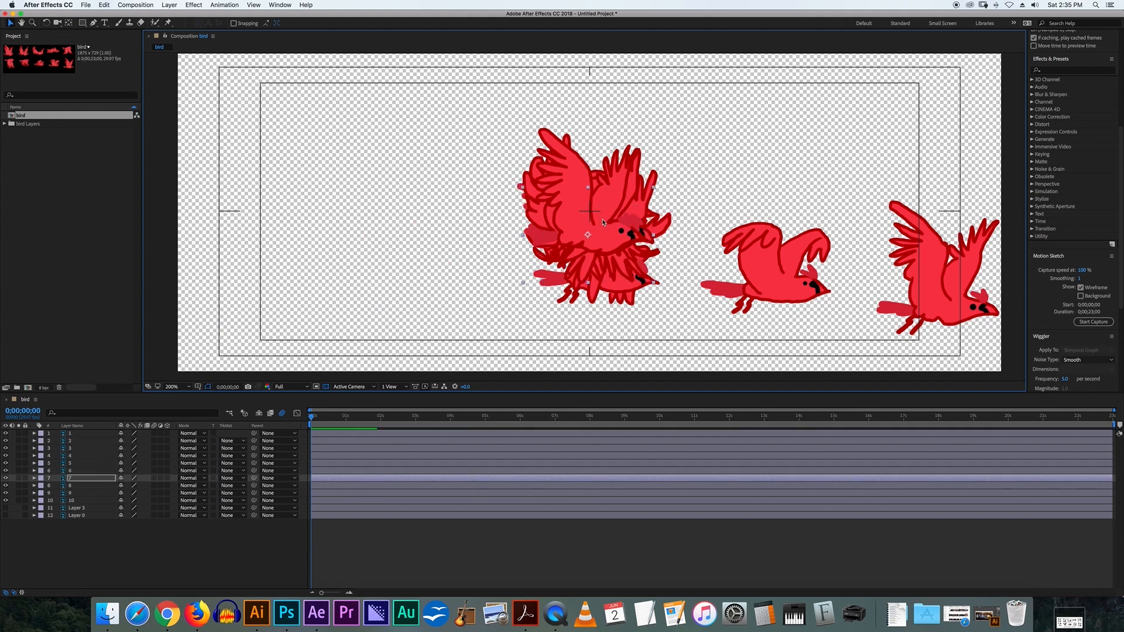
key(super+Down)
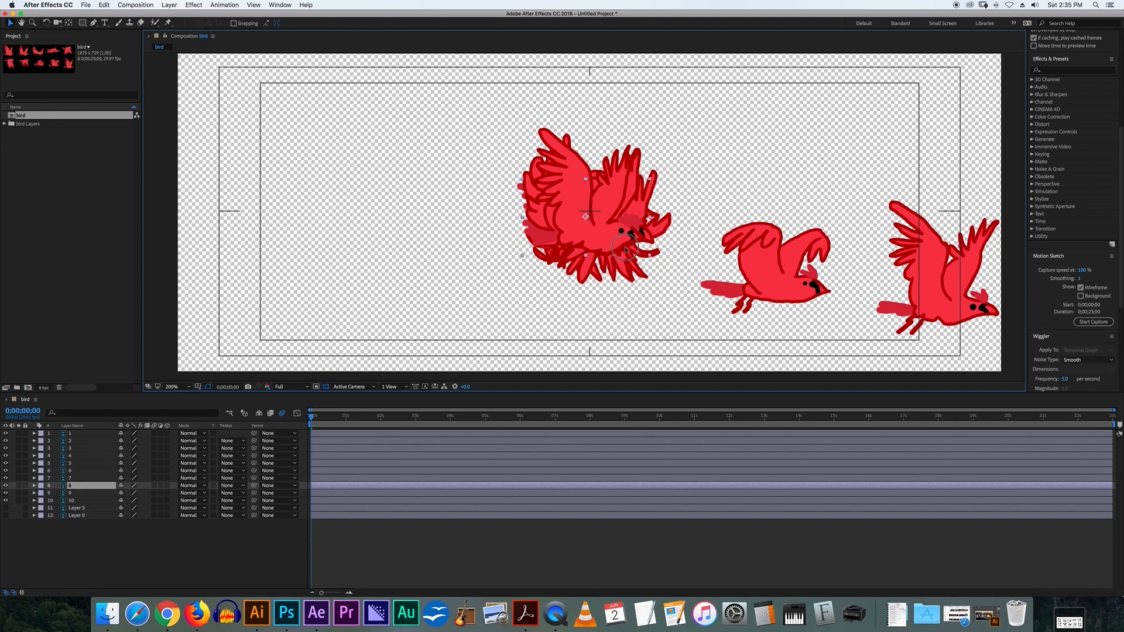
drag(752, 295, 585, 241)
drag(940, 312, 590, 238)
key(Return)
key(space)
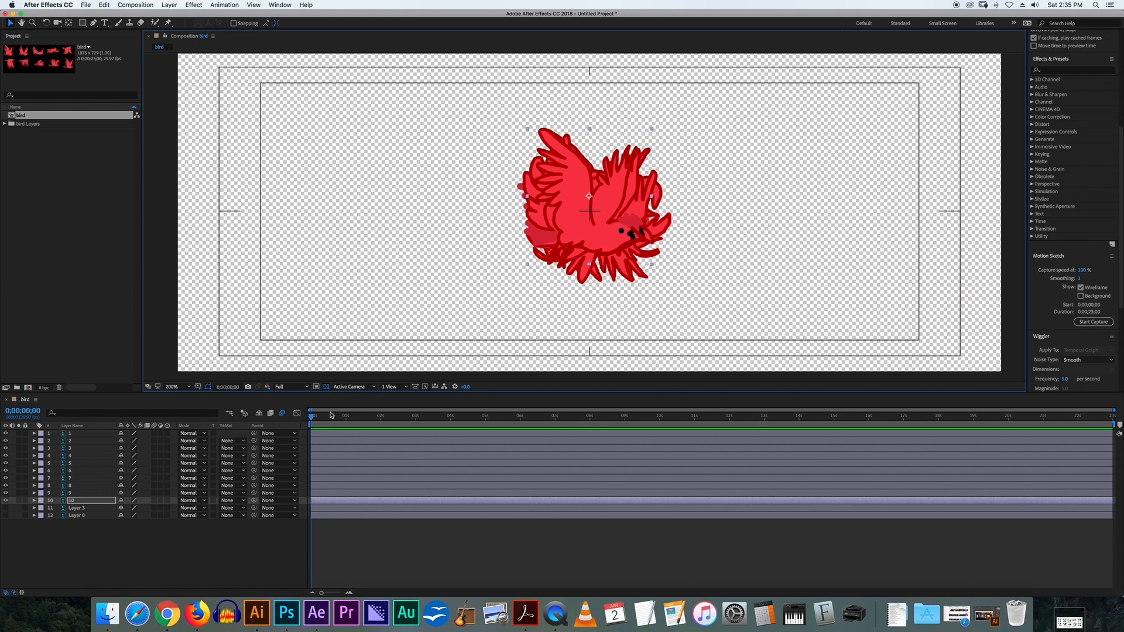
Trim layer 1 to a single frame at frame 0
click(270, 421)
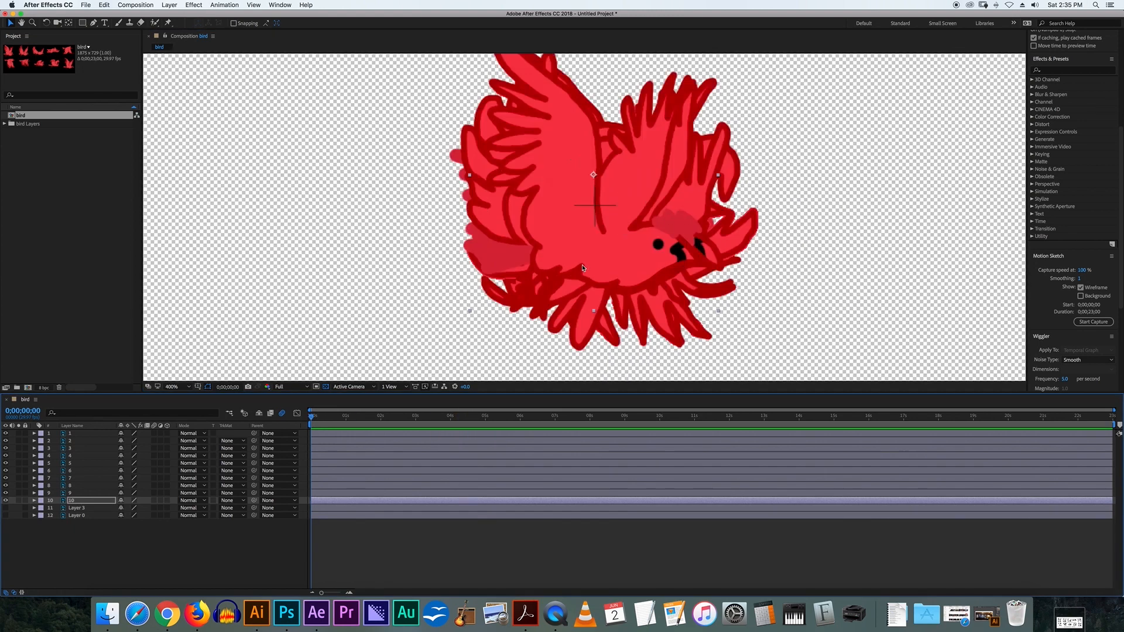
click(583, 269)
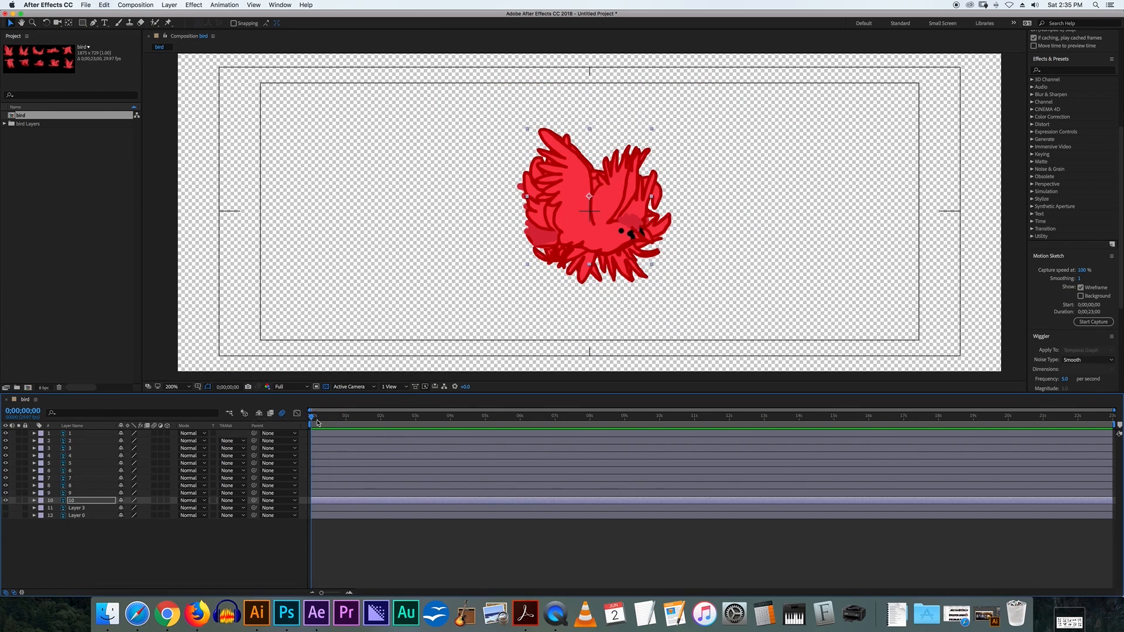
drag(326, 424, 293, 439)
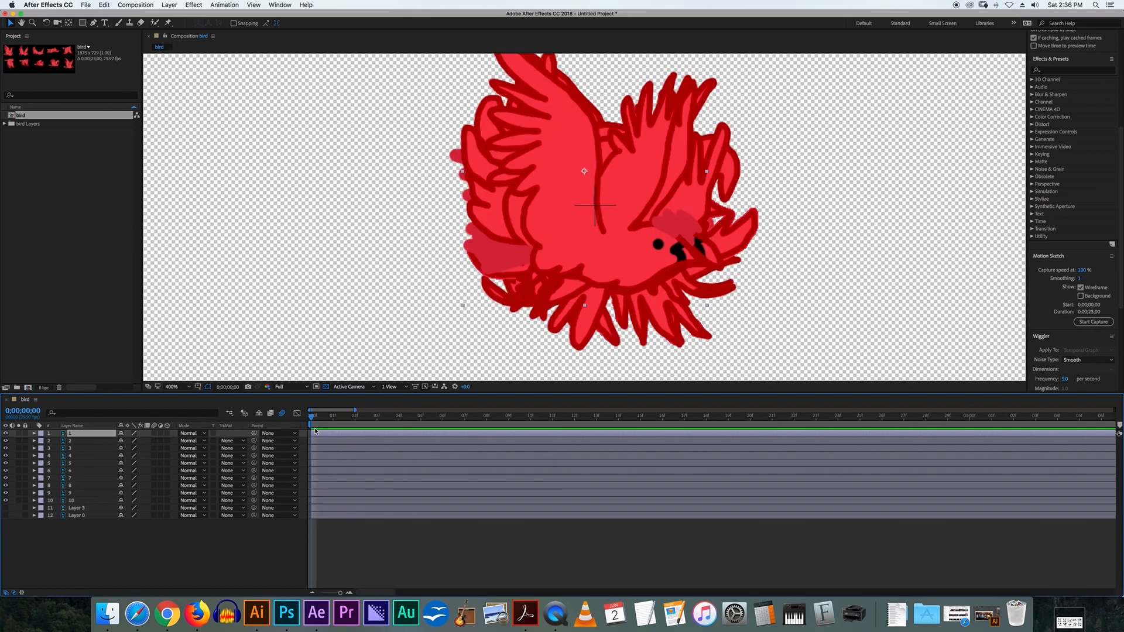
mouse_move(321, 423)
mouse_down()
mouse_move(355, 422)
mouse_move(301, 426)
mouse_move(340, 429)
mouse_up()
key(alt+bracketright)
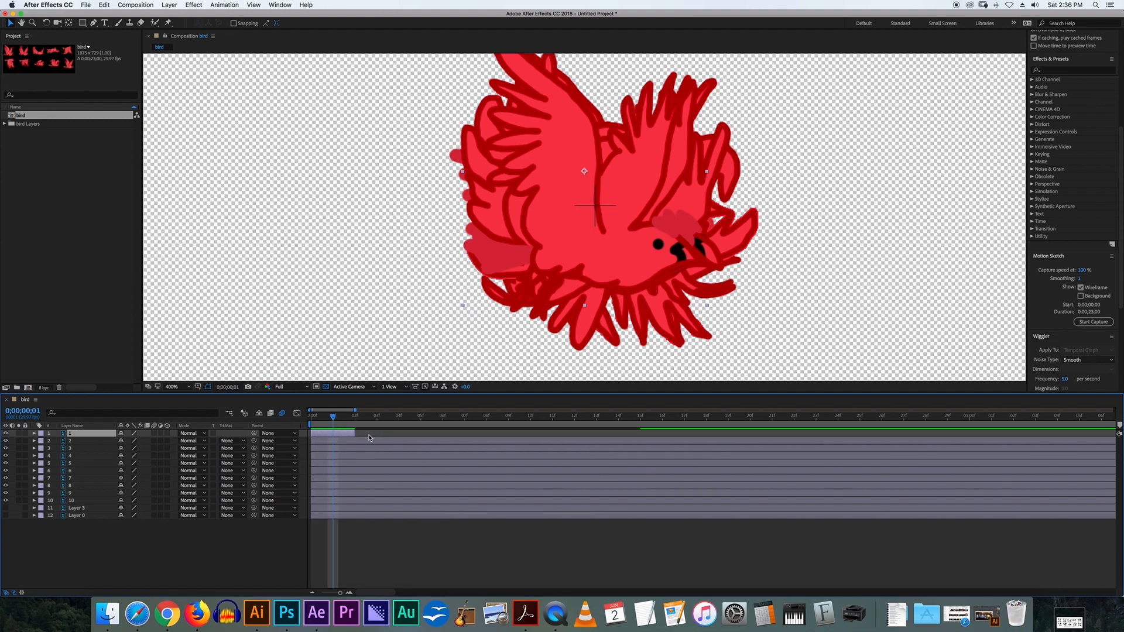
key(space)
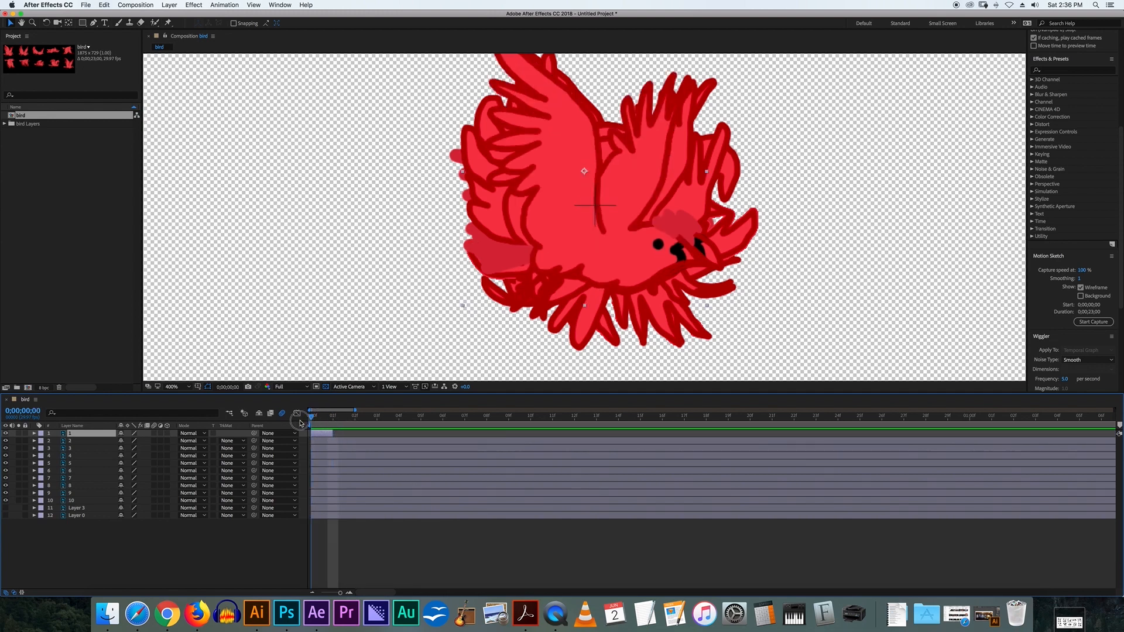
Trim layer 2 to a single frame at frame 1, directly after layer 1
click(332, 442)
key(alt+bracketright)
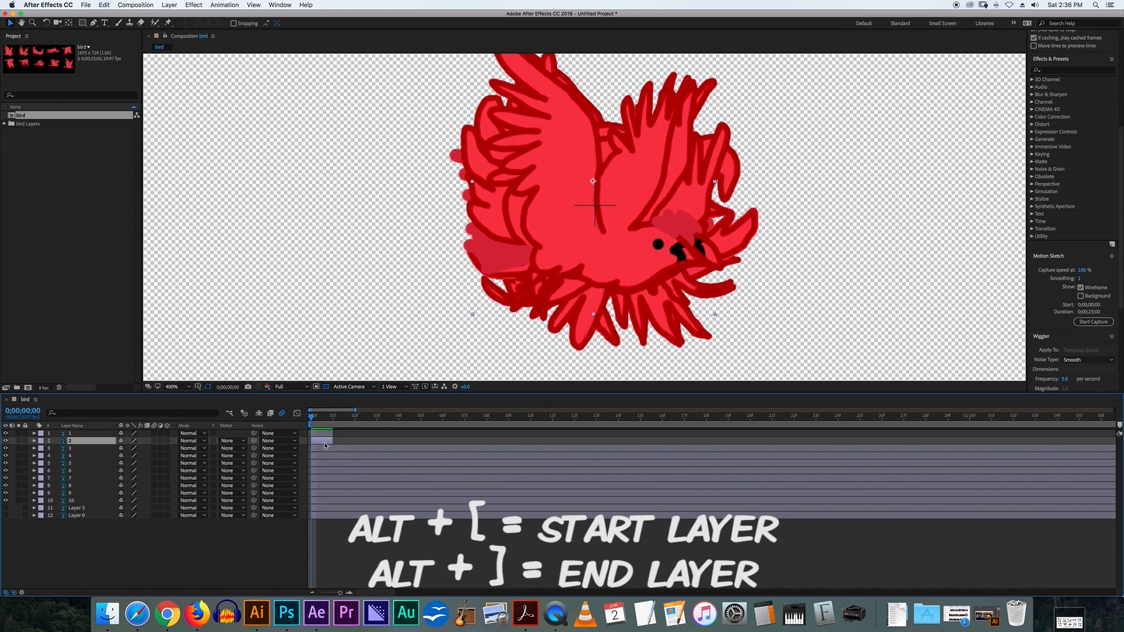
drag(331, 442, 354, 442)
click(333, 419)
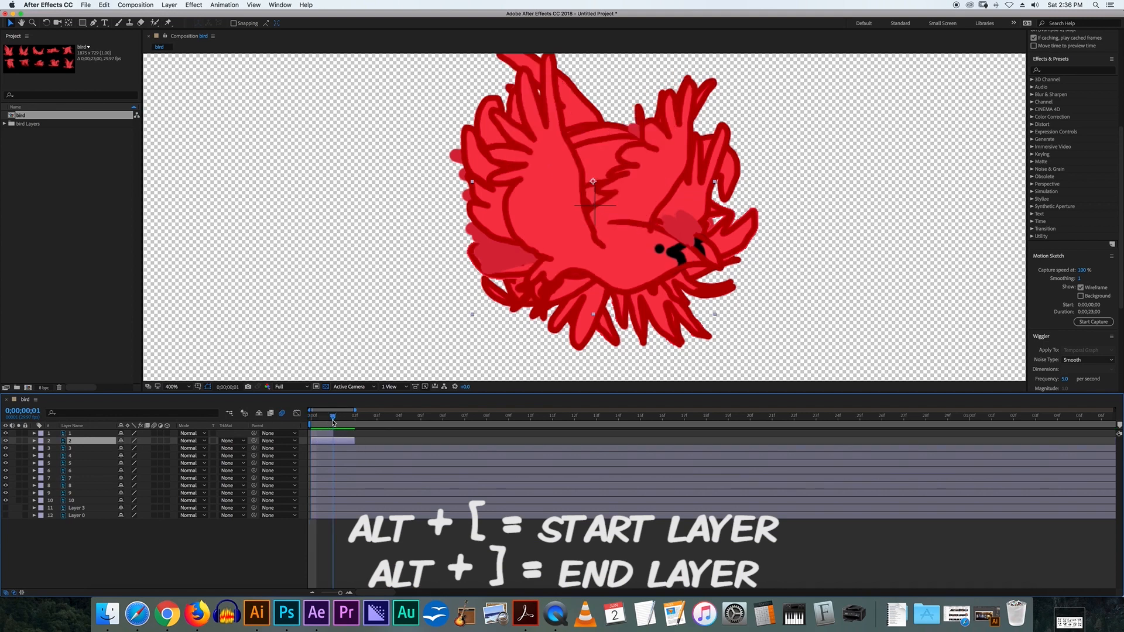
key(alt+bracketleft)
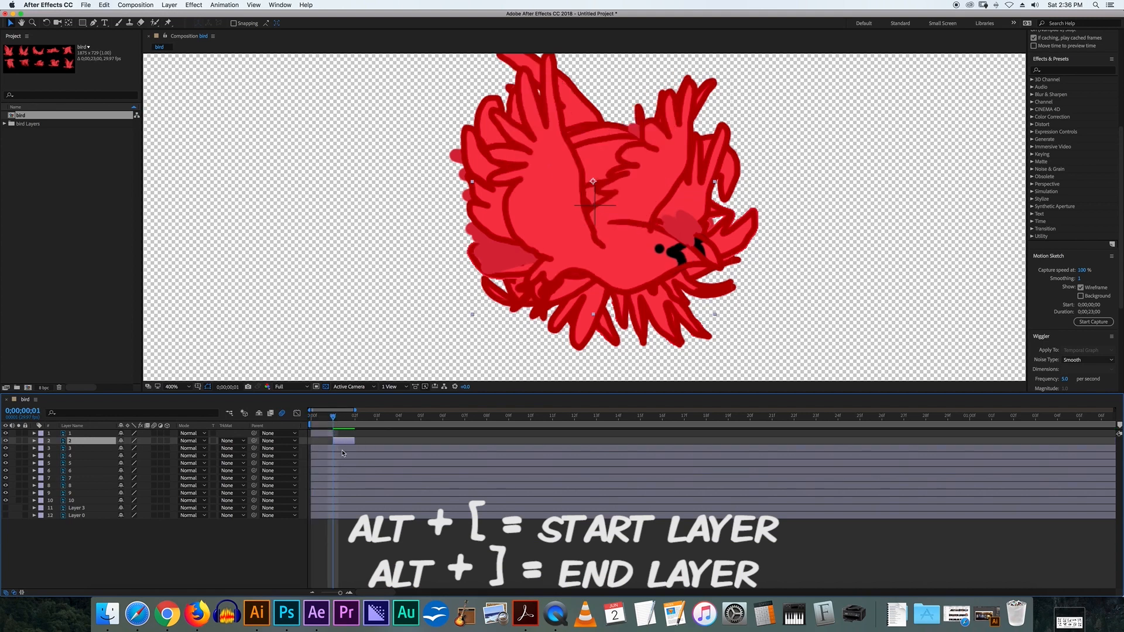
Trim layer 3 to a single frame at frame 2, directly after layer 2
click(343, 451)
click(353, 418)
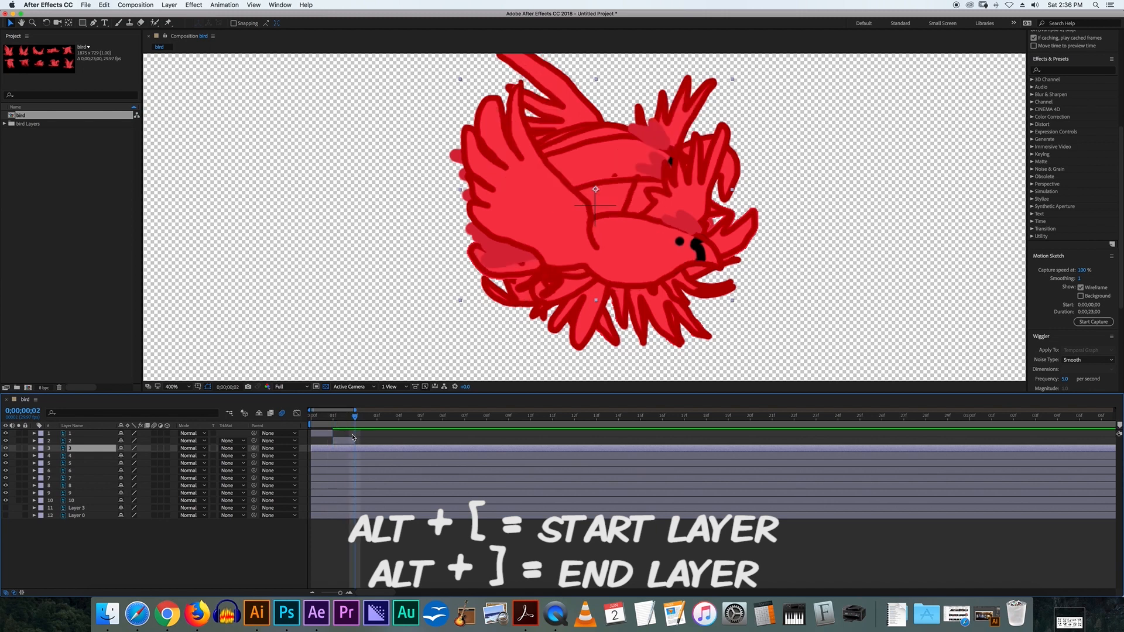
drag(348, 421, 379, 443)
key(alt+bracketright)
click(355, 418)
key(alt+bracketleft)
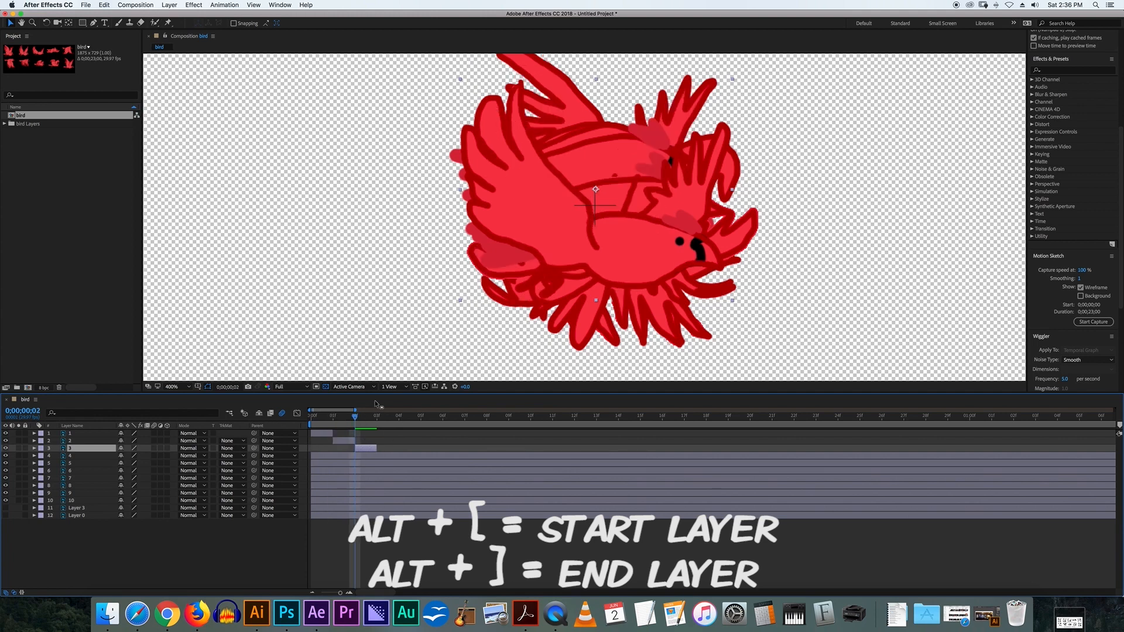
click(377, 420)
key(bracketleft)
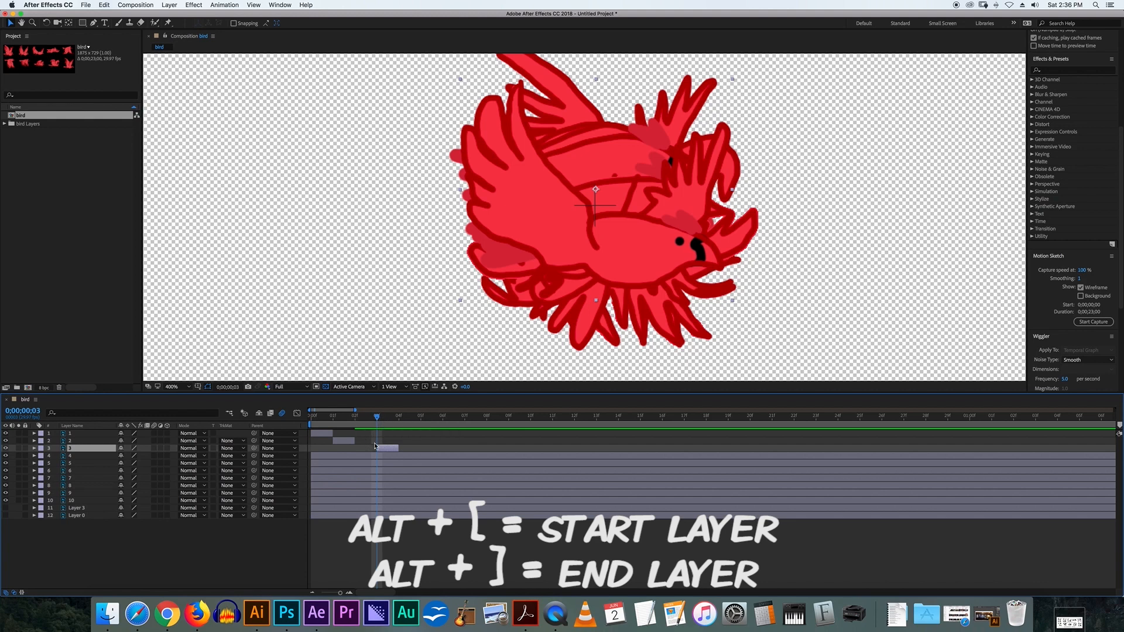
click(357, 417)
drag(381, 449, 367, 449)
Trim layer 4 to a single frame at frame 3, directly after layer 3
click(371, 419)
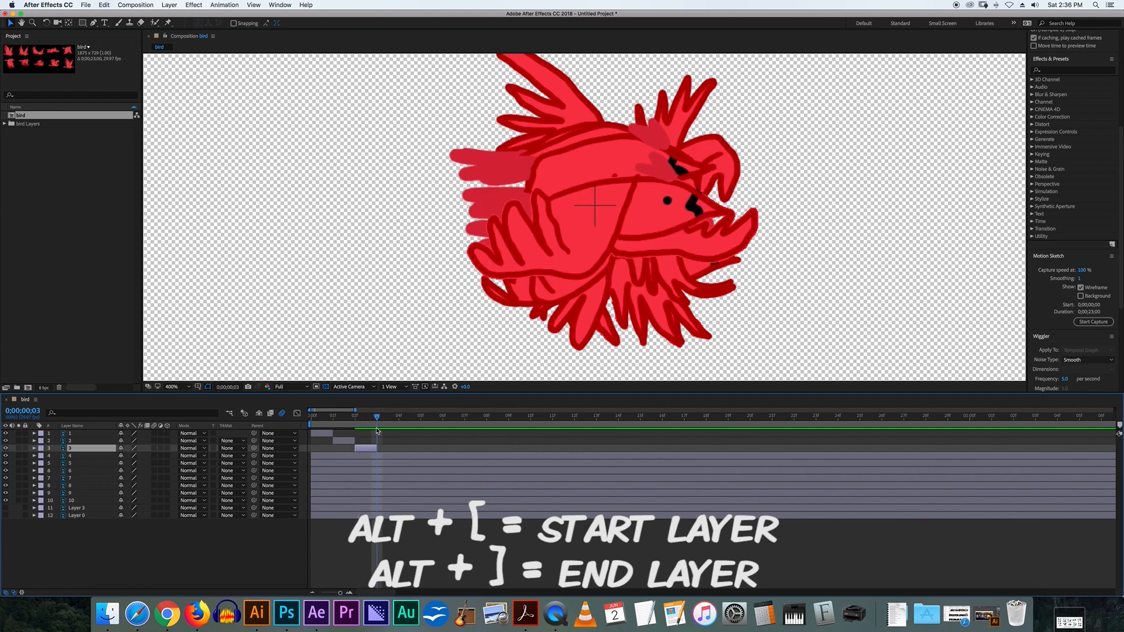
click(389, 458)
key(alt+bracketright)
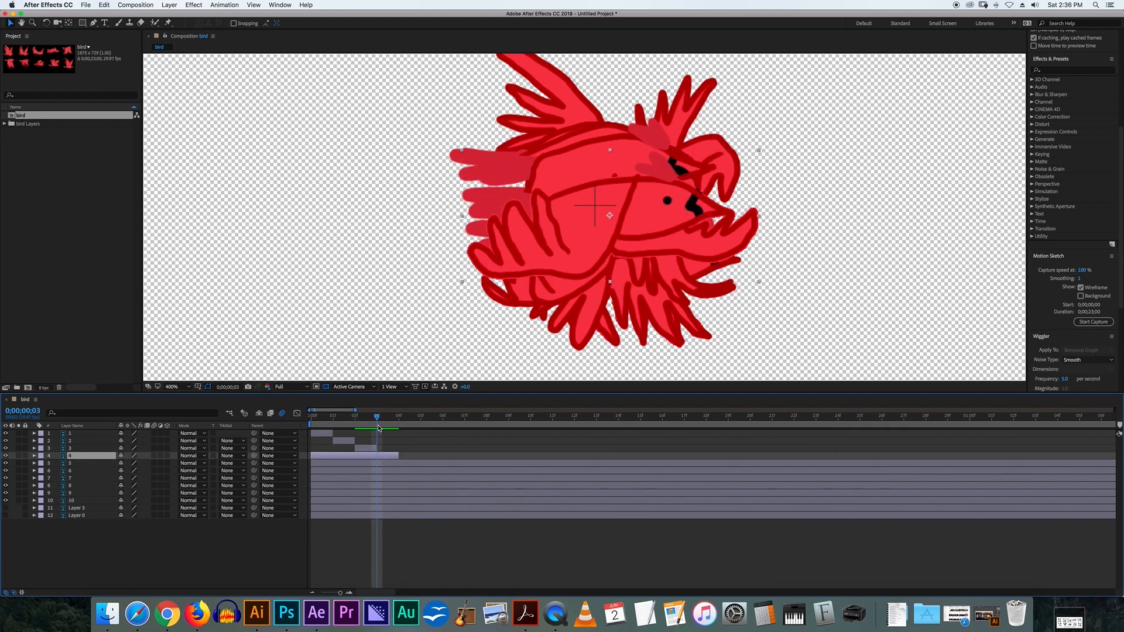
key(alt+bracketleft)
Trim layer 5 to a single frame at frame 4, directly after layer 4
click(400, 419)
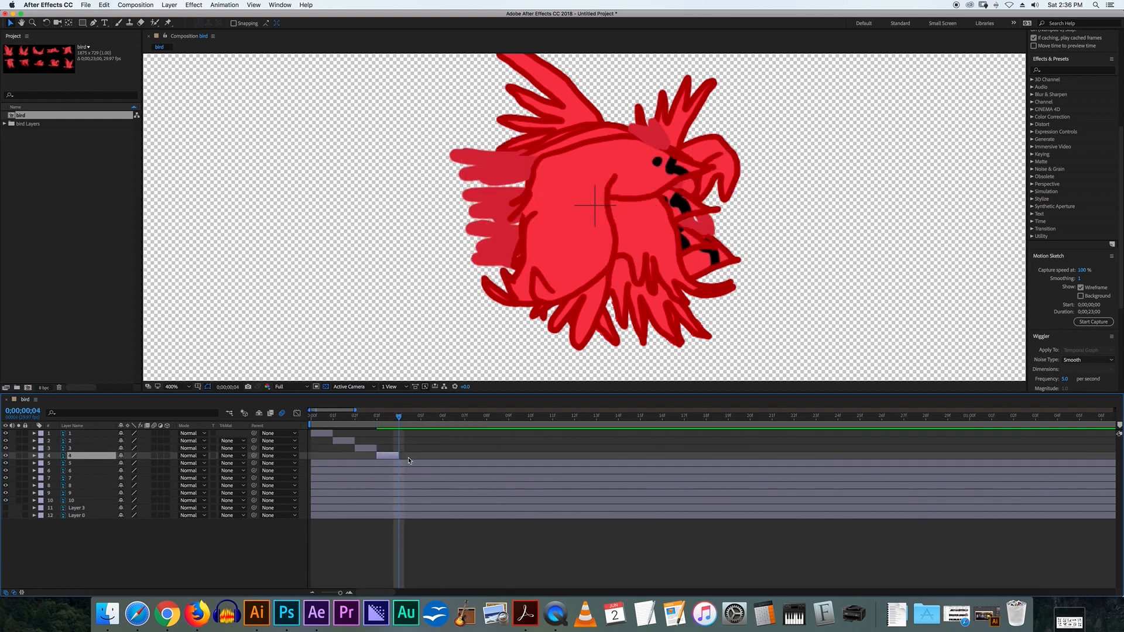
click(403, 463)
key(alt+bracketright)
key(alt+bracketleft)
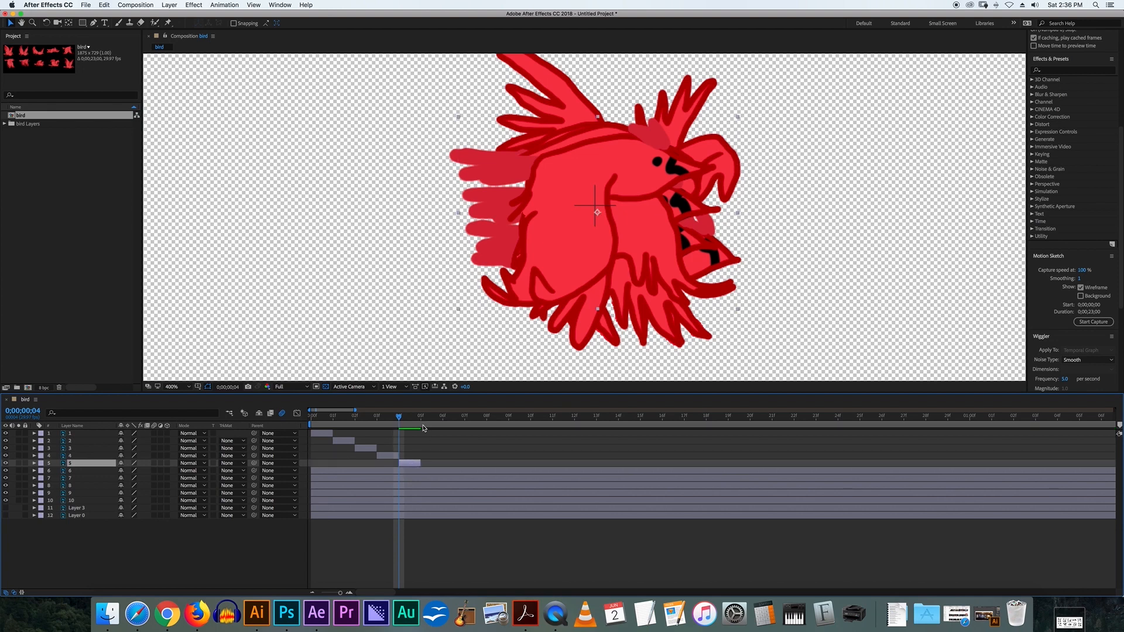
Trim layer 6 to a single frame at frame 5, directly after layer 5
click(423, 428)
click(443, 474)
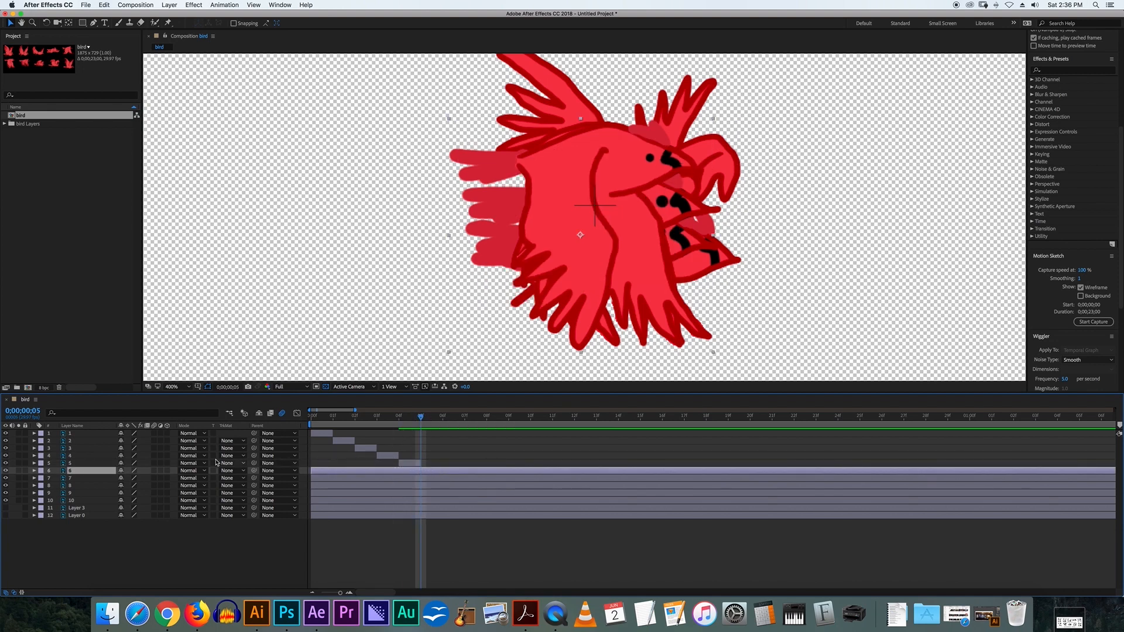
click(403, 464)
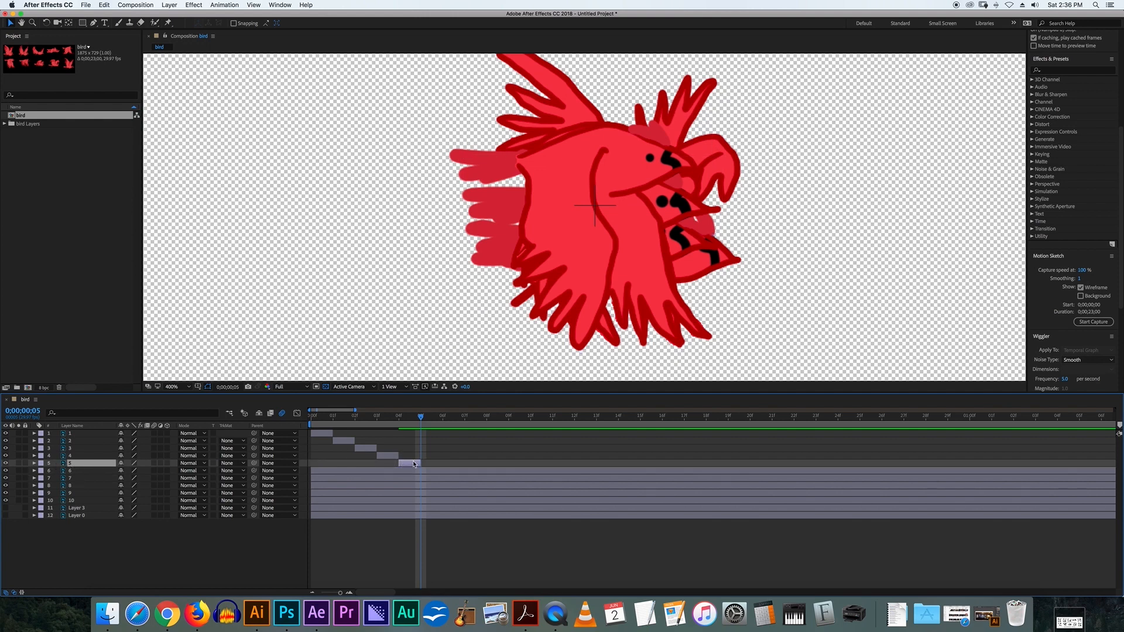
click(411, 470)
key(alt+bracketright)
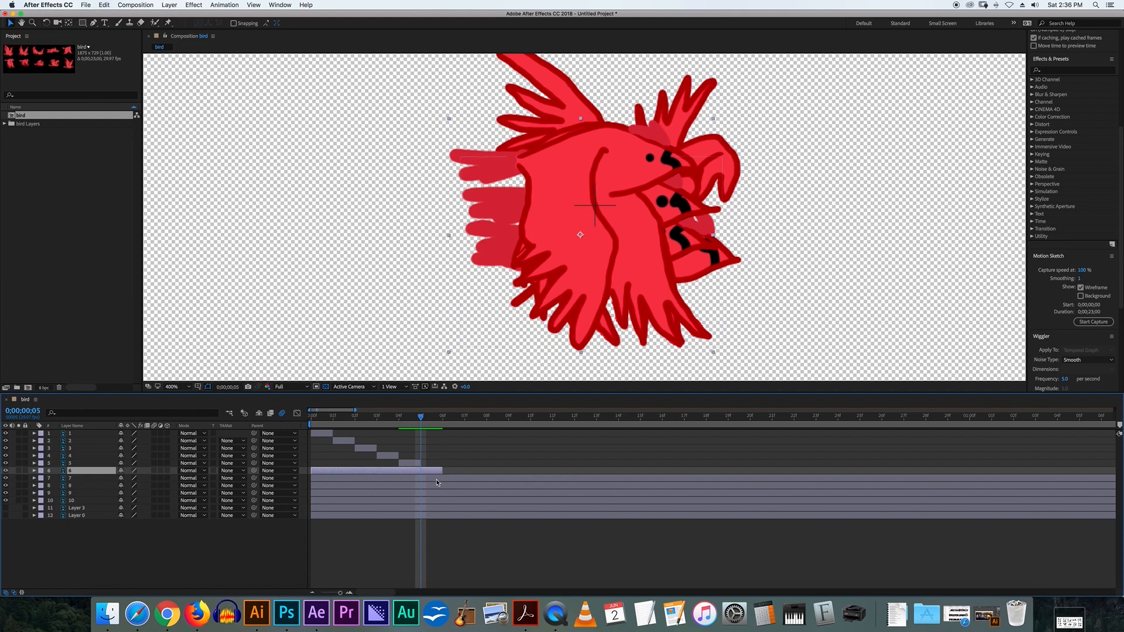
key(alt+bracketleft)
mouse_move(421, 423)
mouse_down()
mouse_move(399, 426)
mouse_move(420, 429)
mouse_up()
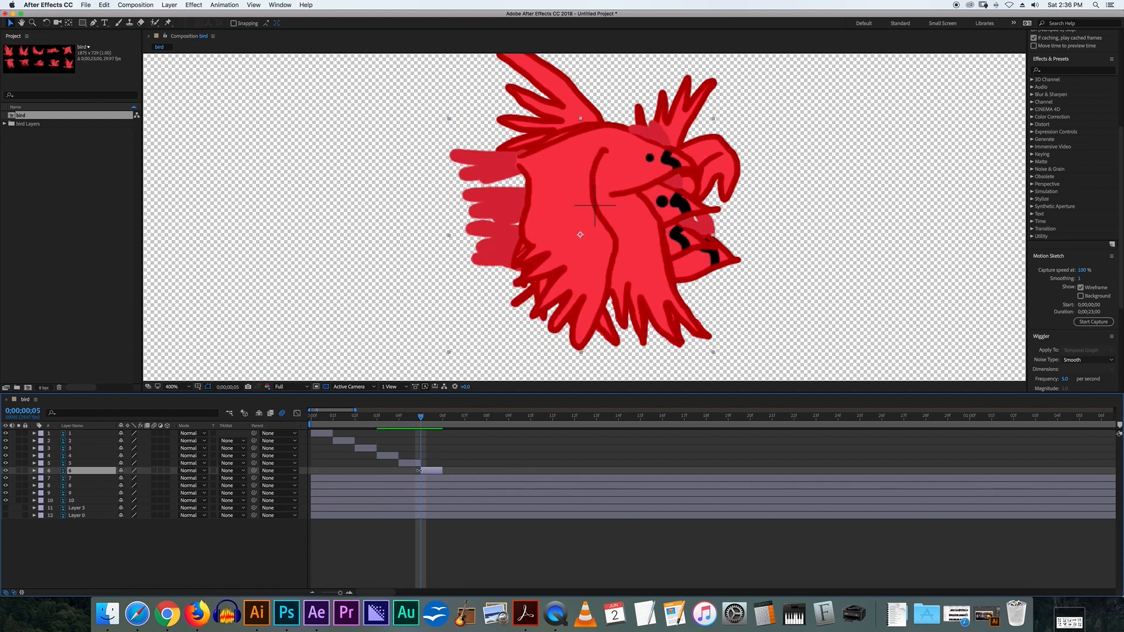
click(407, 464)
click(432, 472)
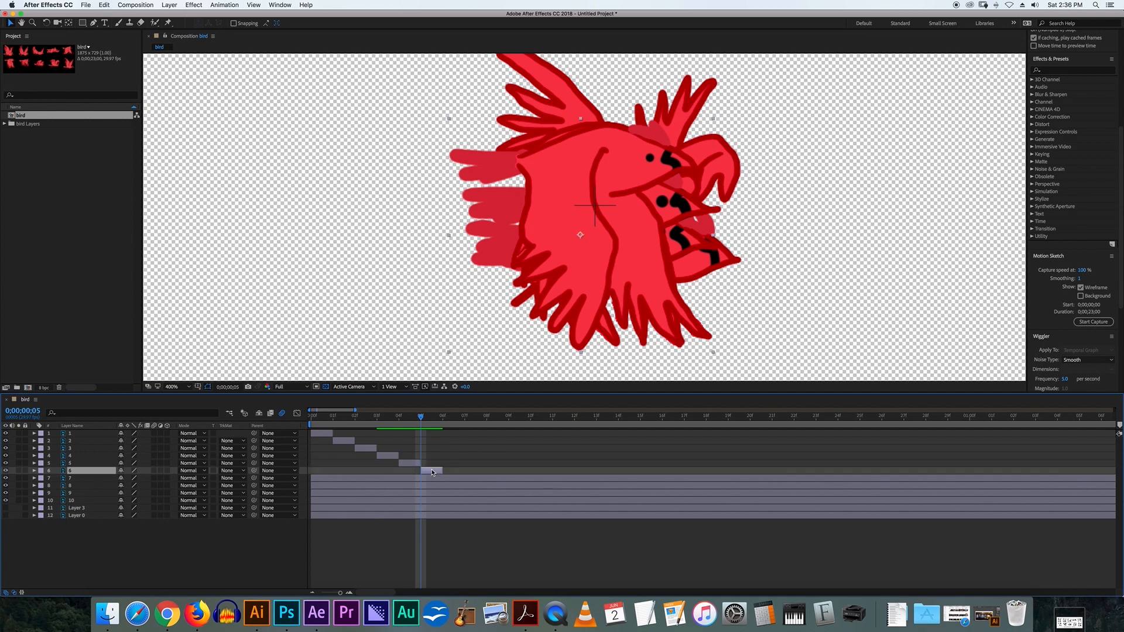
Trim layer 7 to a single frame at frame 6, directly after layer 6, undoing the accidental extension of layer 6
click(436, 423)
key(alt+bracketright)
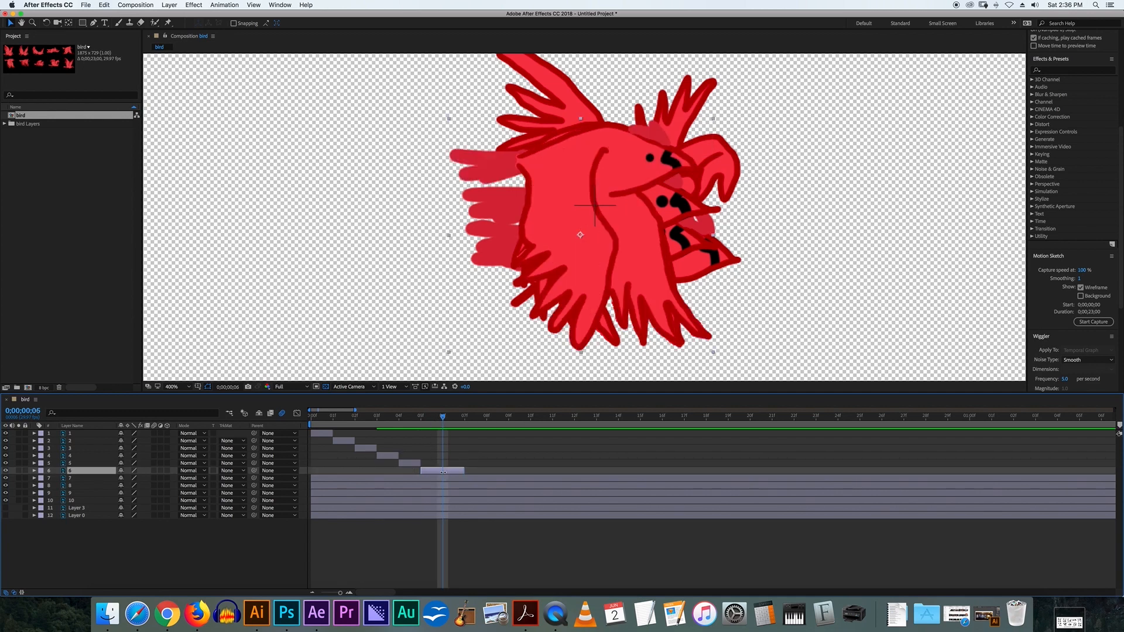
click(450, 477)
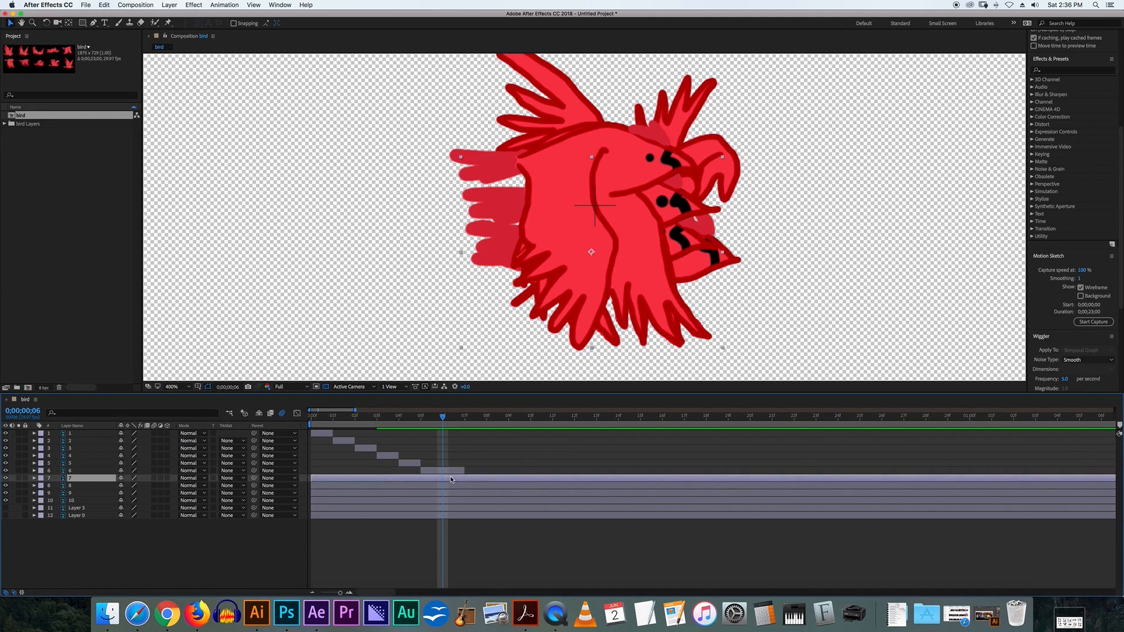
key(super+z)
click(456, 479)
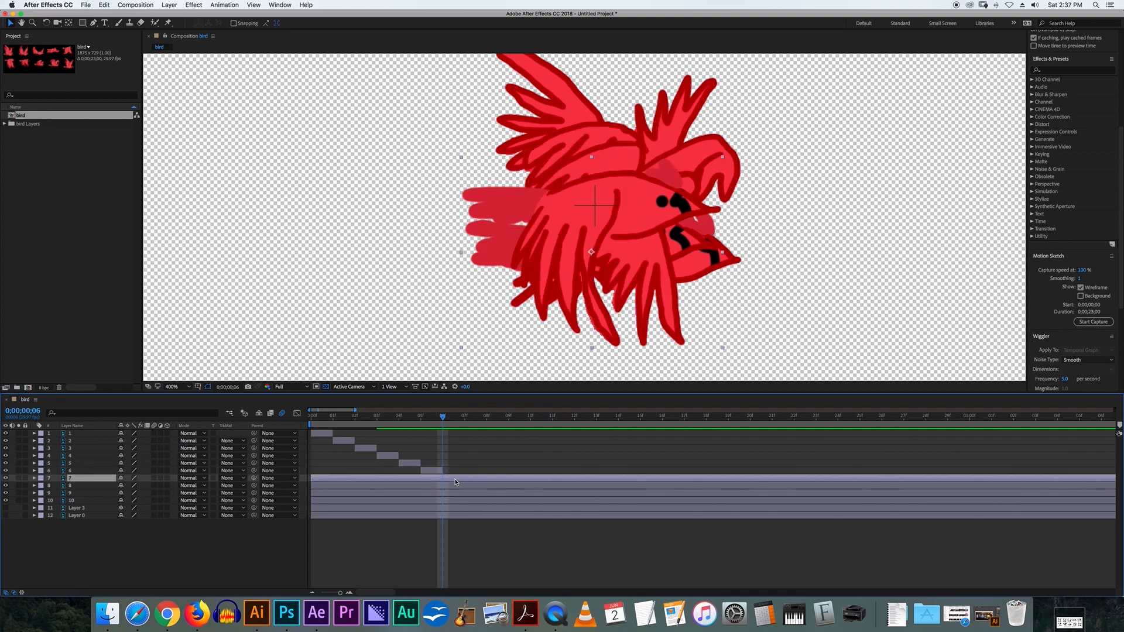
key(alt+bracketright)
key(alt+bracketleft)
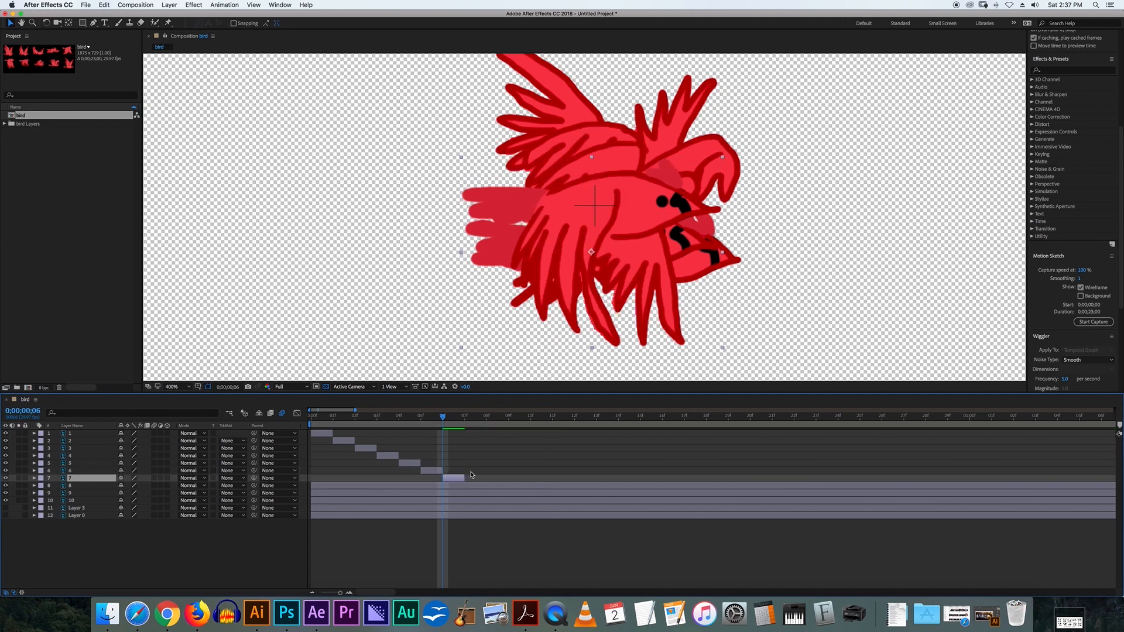
Trim layer 8 to a single frame at frame 7, directly after layer 7
click(454, 420)
click(464, 489)
key(alt+bracketright)
key(alt+bracketleft)
Trim layer 9 to a single frame at frame 8, directly after layer 8
click(479, 494)
click(486, 419)
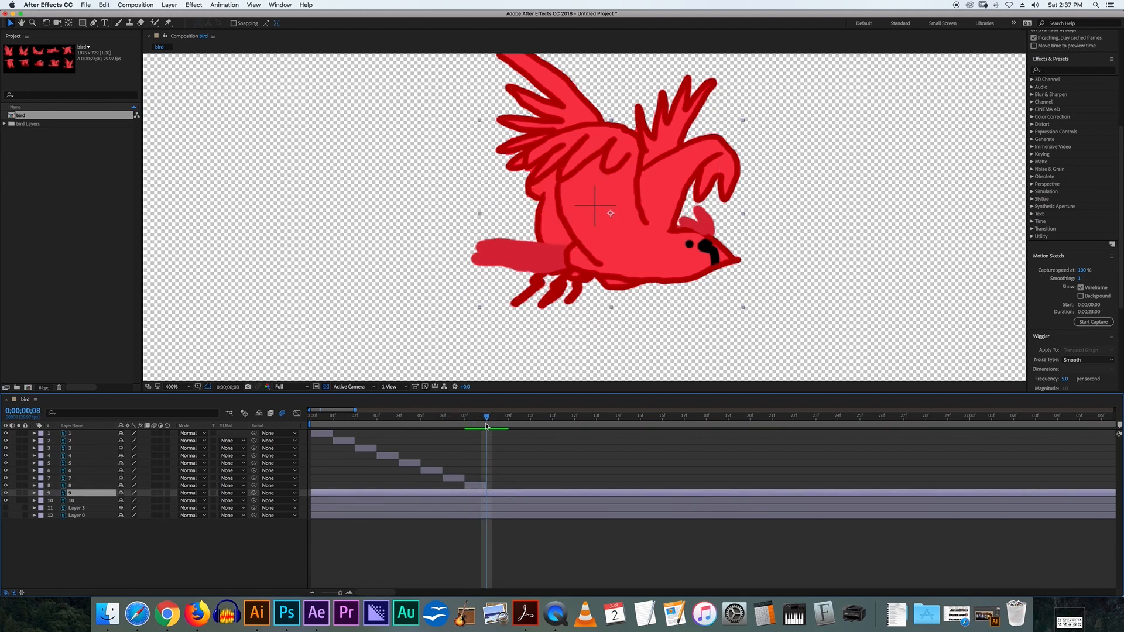
key(alt+bracketright)
key(alt+bracketleft)
Trim layer 10 to a single frame at frame 9, directly after layer 9
click(508, 419)
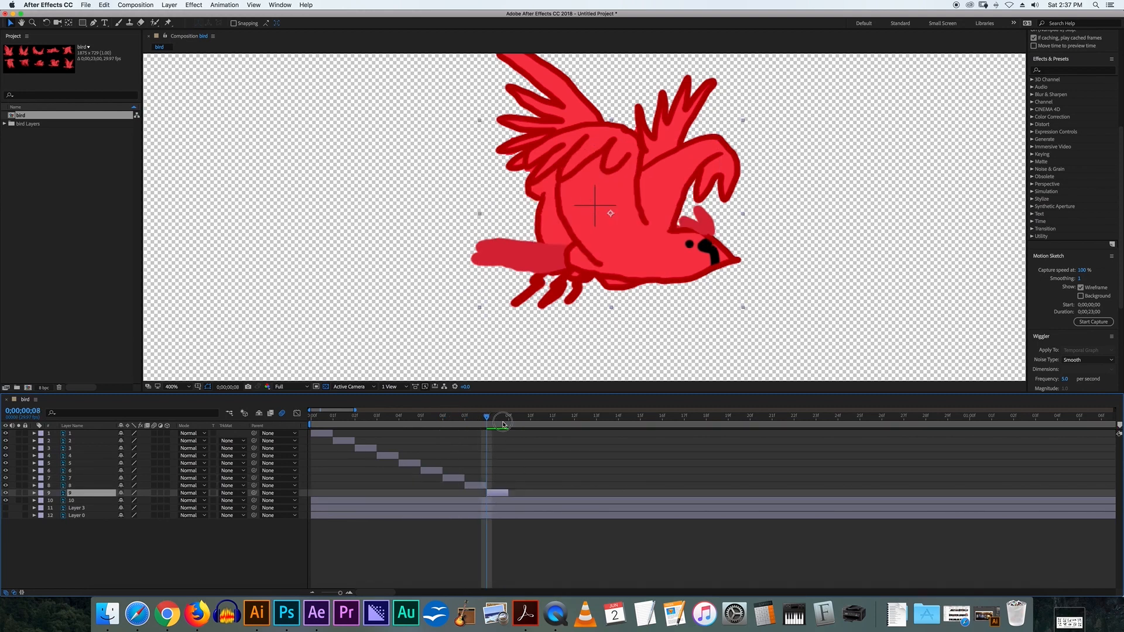
click(516, 502)
key(alt+bracketright)
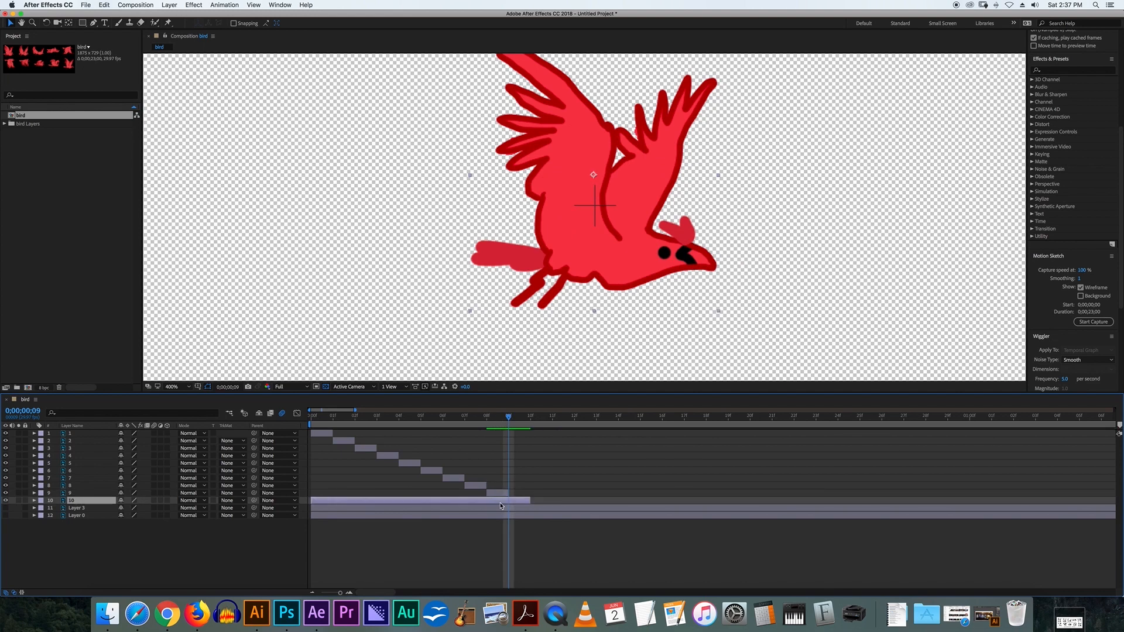
key(alt+bracketleft)
Trim the layer named Layer 3 to a single frame at frame 10, directly after layer 10
click(531, 419)
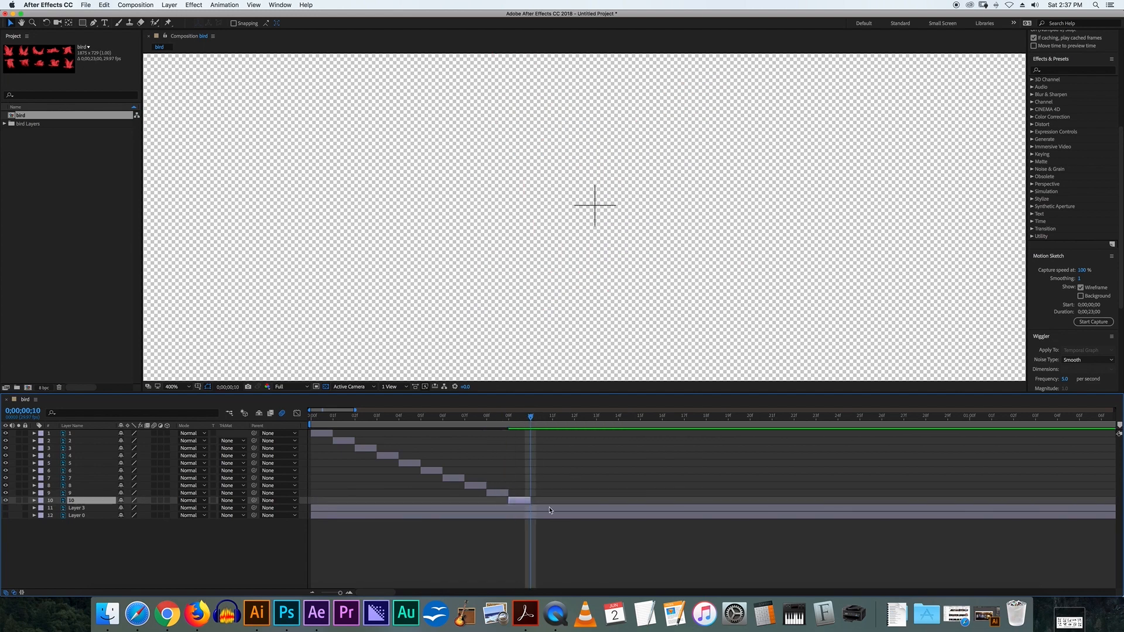
click(549, 509)
key(alt+bracketright)
key(alt+bracketleft)
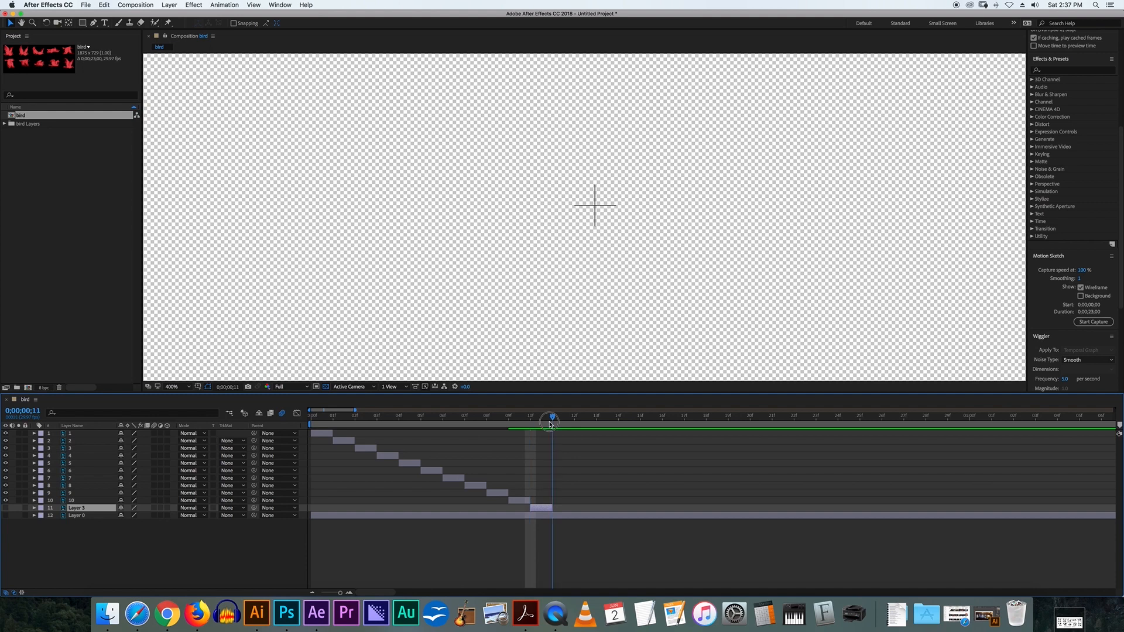
Extend the start of the layer named Layer 3 back to the beginning of the composition
drag(530, 431, 421, 433)
key(Page_Down)
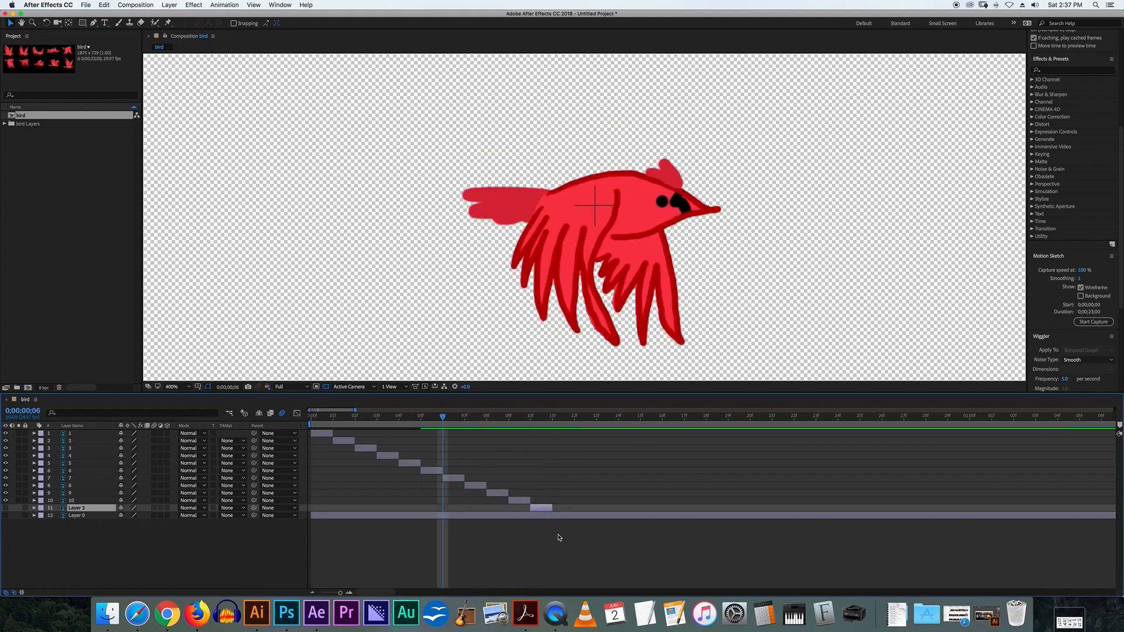
drag(538, 417, 549, 417)
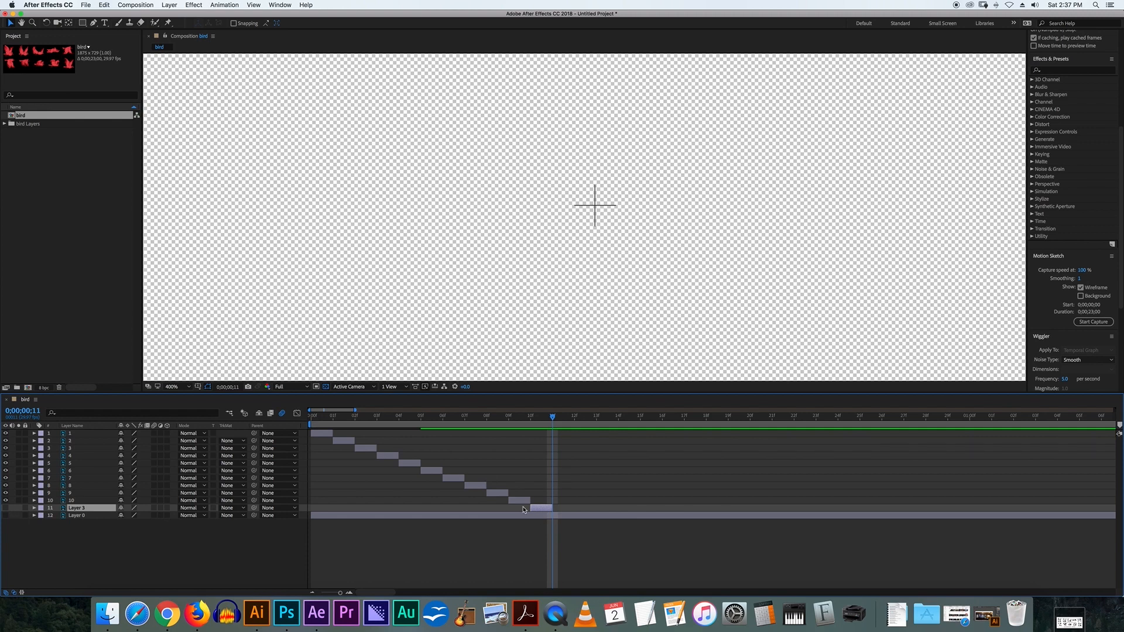
drag(528, 507, 309, 507)
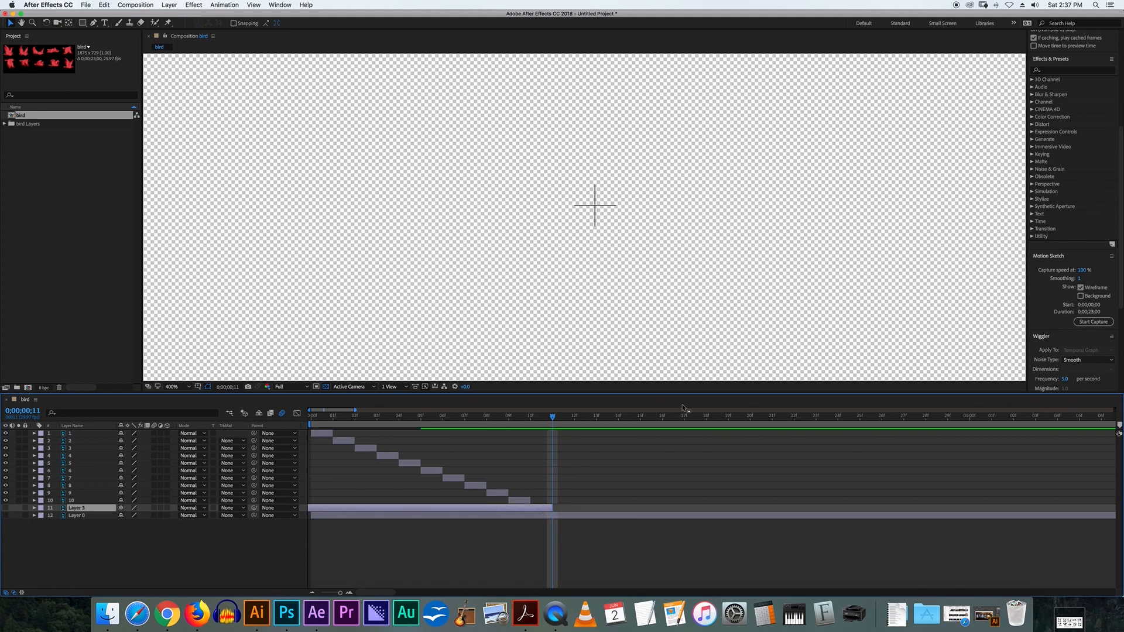
Return to the first frame and shorten the work area to about 23 frames
click(310, 419)
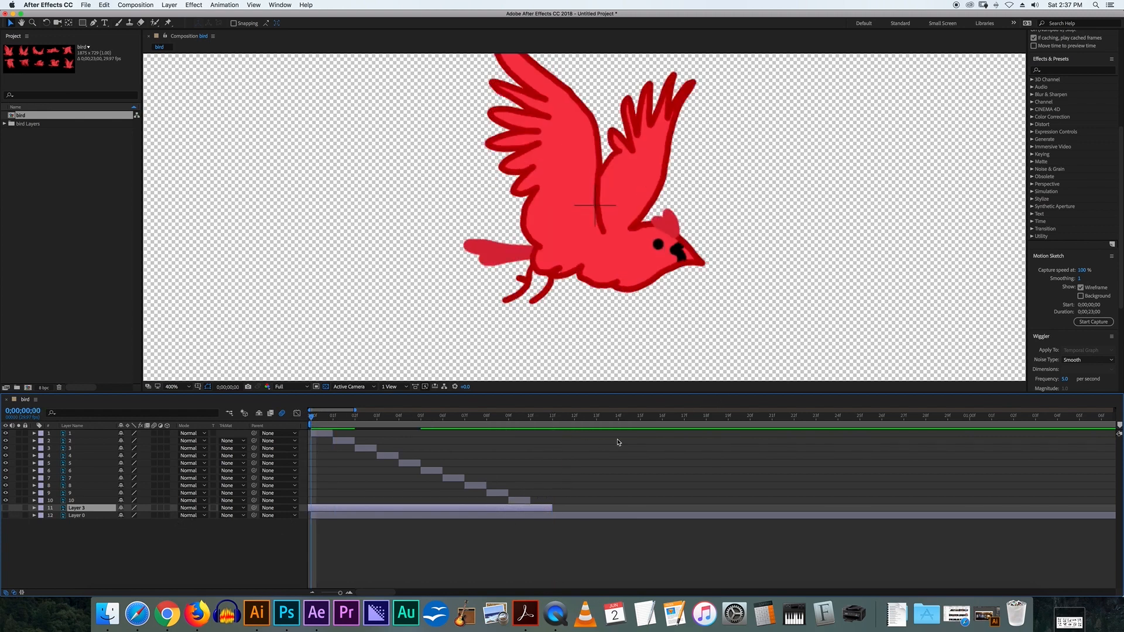
key(minus)
key(minus)
key(minus)
key(minus)
key(minus)
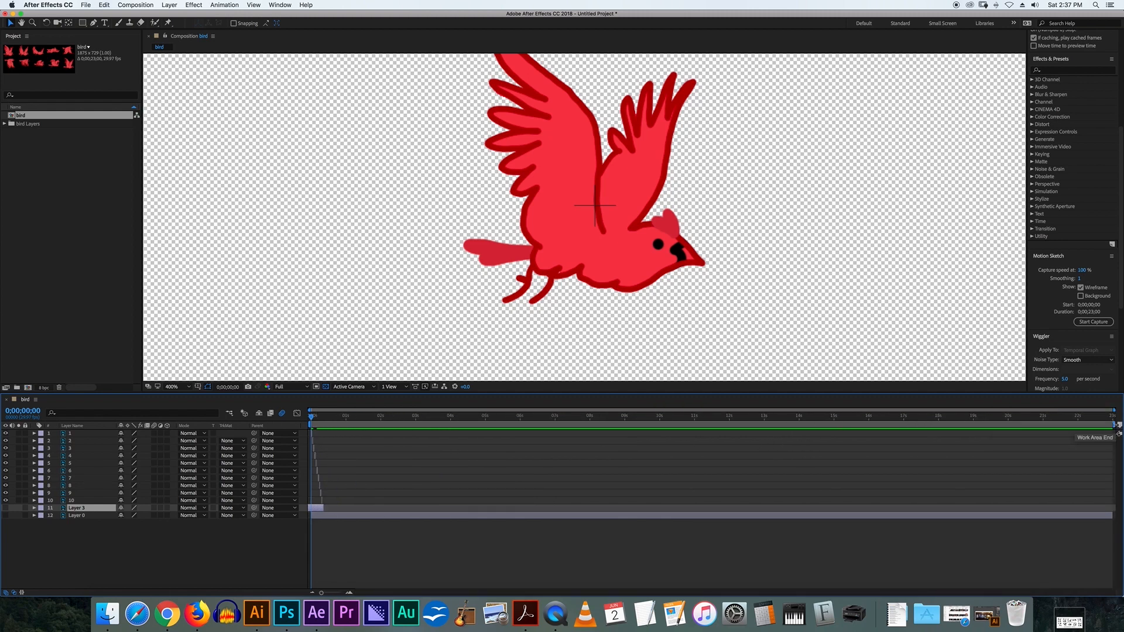
drag(1113, 421, 761, 421)
drag(544, 460, 338, 472)
End the work area at frame 10, where layer 10 ends, and preview the flying animation
key(equal)
key(equal)
key(equal)
key(equal)
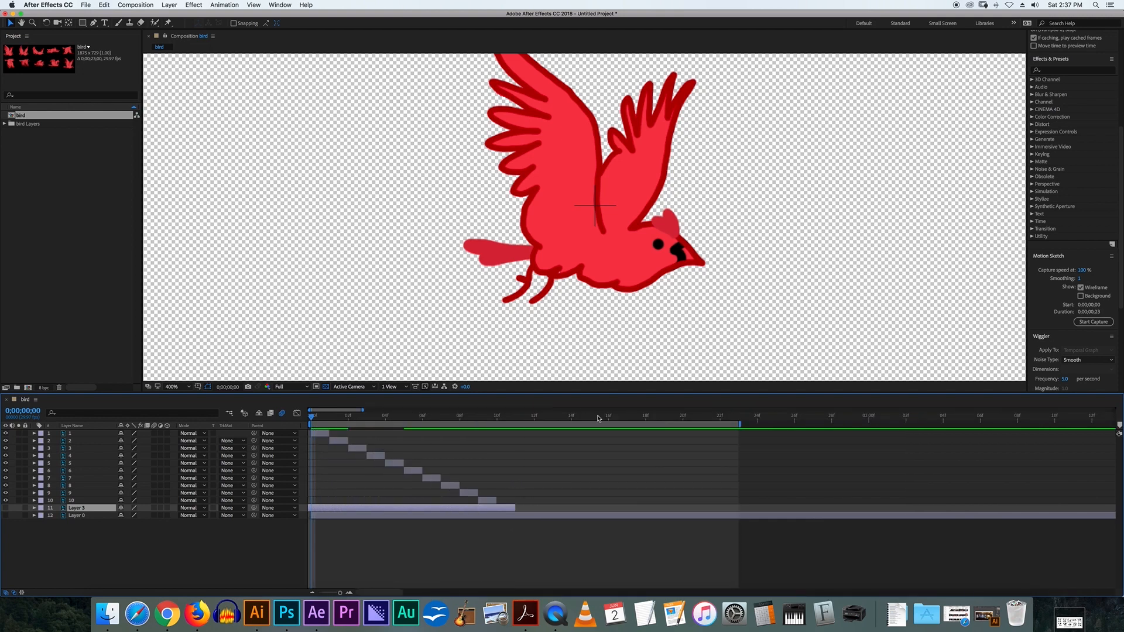
drag(743, 427, 497, 444)
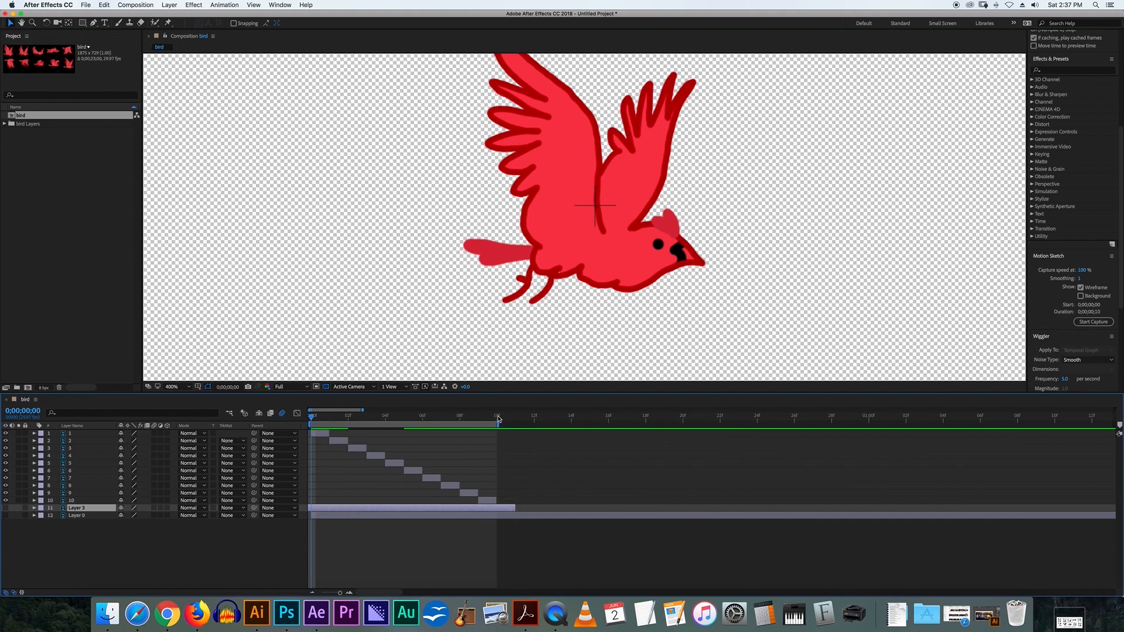
key(space)
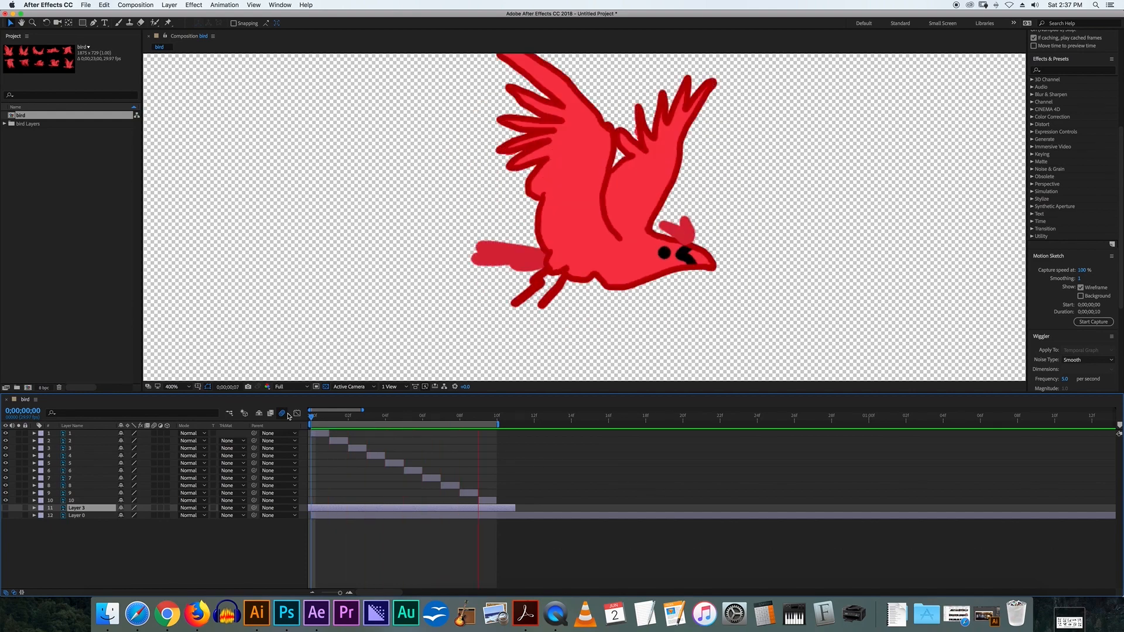
key(space)
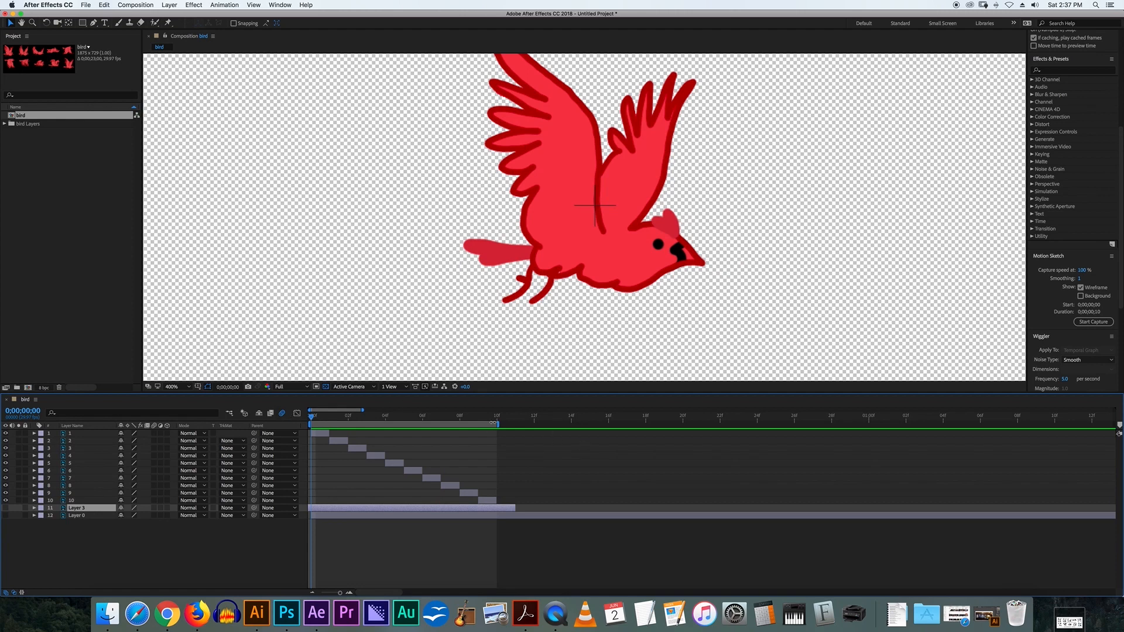
Extend the work area to frame 11 and lengthen layers 1 to 10 to two frames each
drag(496, 423, 516, 423)
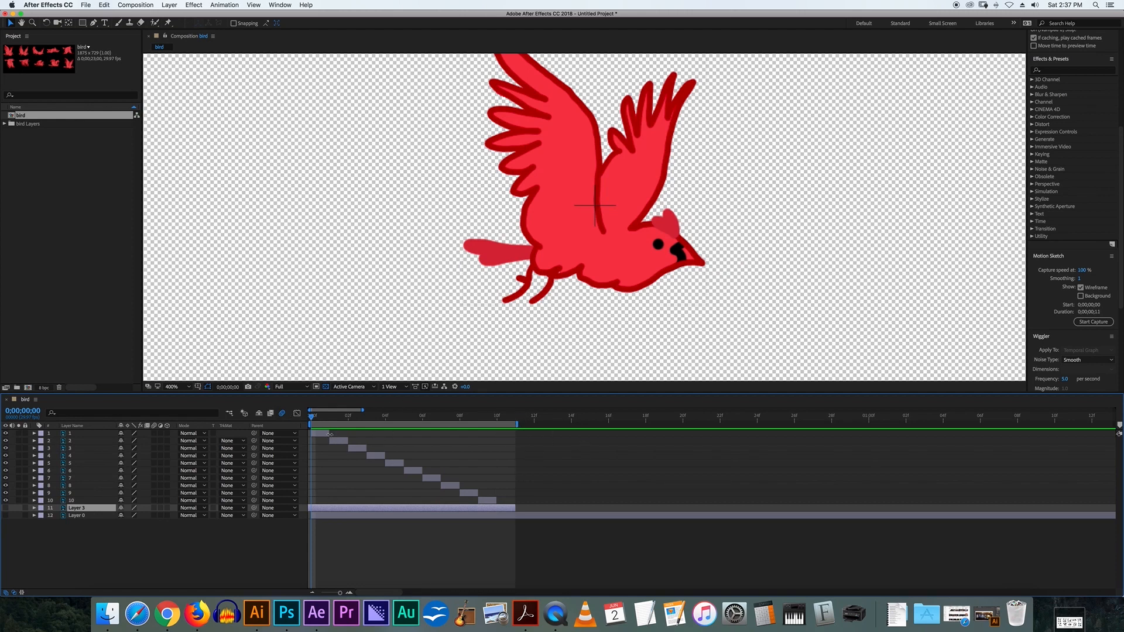
drag(330, 435, 347, 434)
click(344, 440)
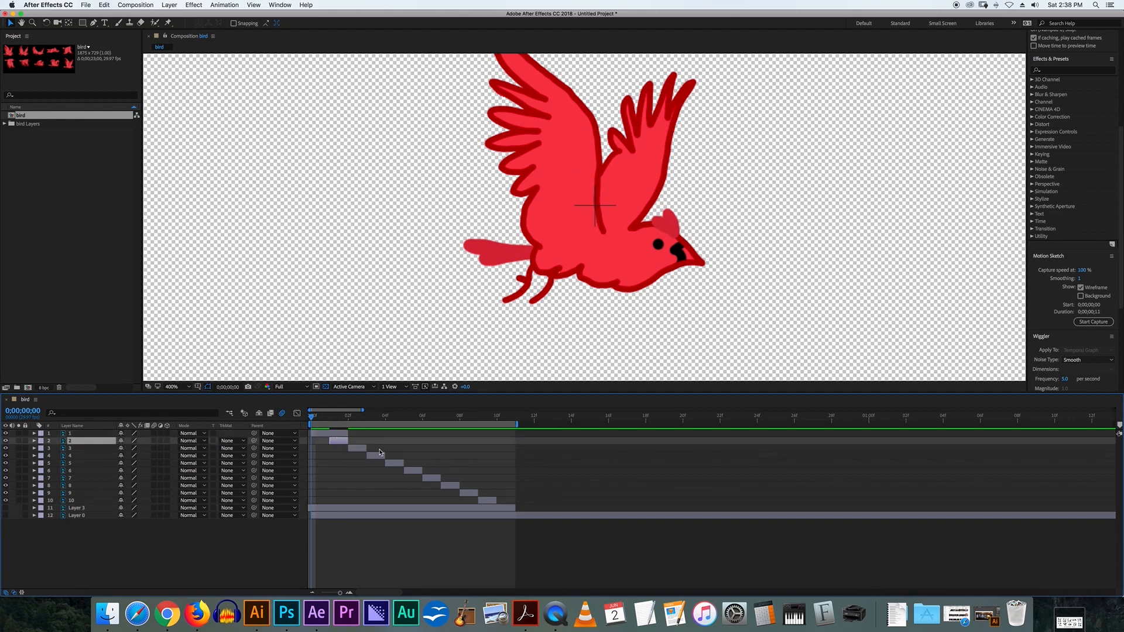
drag(348, 441, 515, 500)
click(372, 449)
click(476, 493)
Slide layers 2 to 5 along the timeline so each two-frame layer starts where the preceding one ends
drag(336, 439, 394, 452)
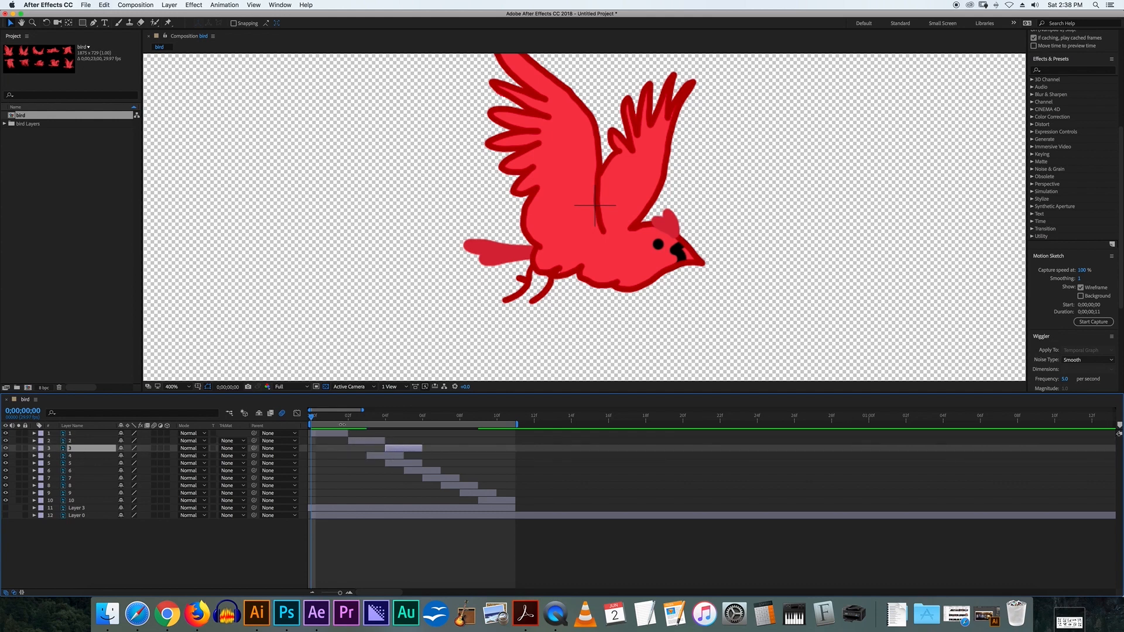
click(347, 418)
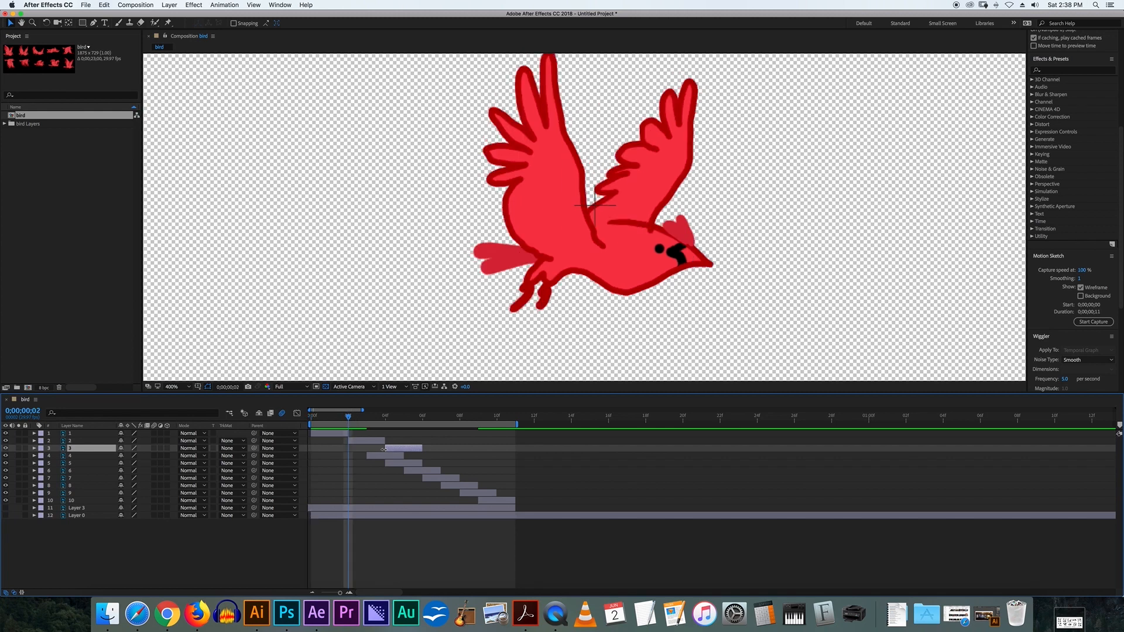
mouse_move(352, 421)
mouse_down()
mouse_move(386, 422)
mouse_move(373, 424)
mouse_up()
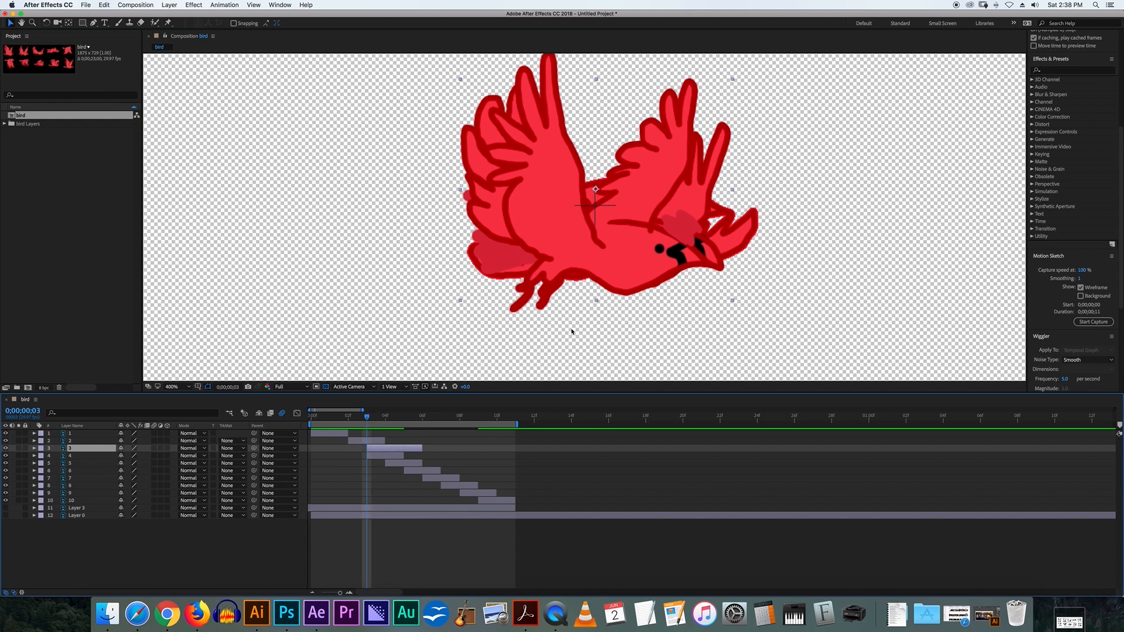
drag(386, 448, 473, 466)
click(460, 416)
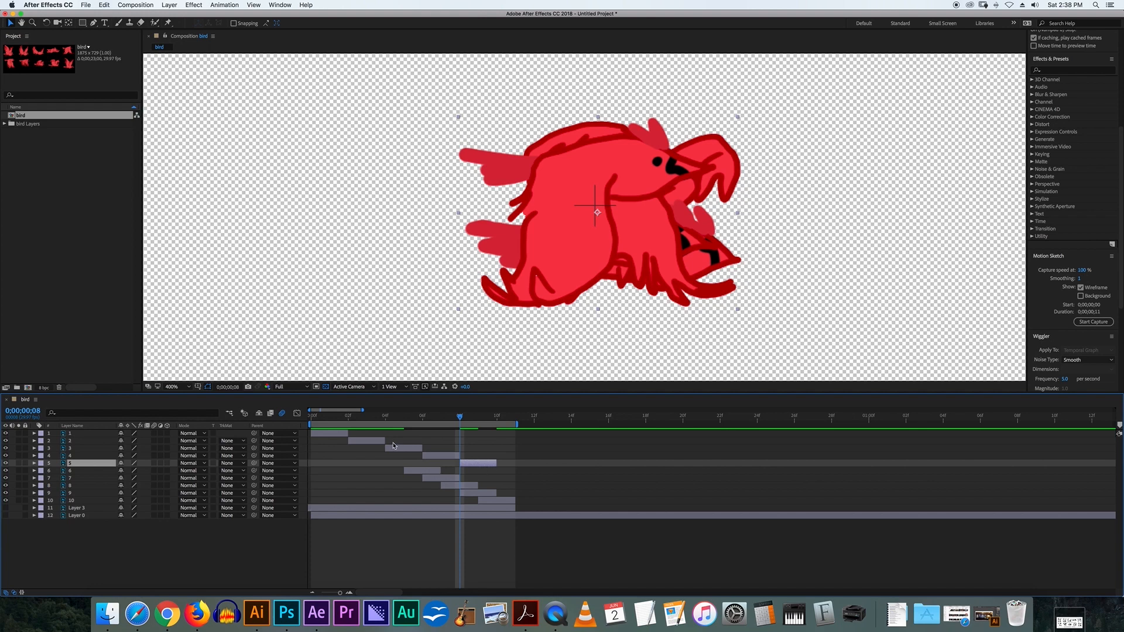
Slide layers 6 to 9 along the timeline so each starts where the preceding layer ends, beginning at frame 10
drag(333, 418, 486, 445)
drag(432, 472, 525, 471)
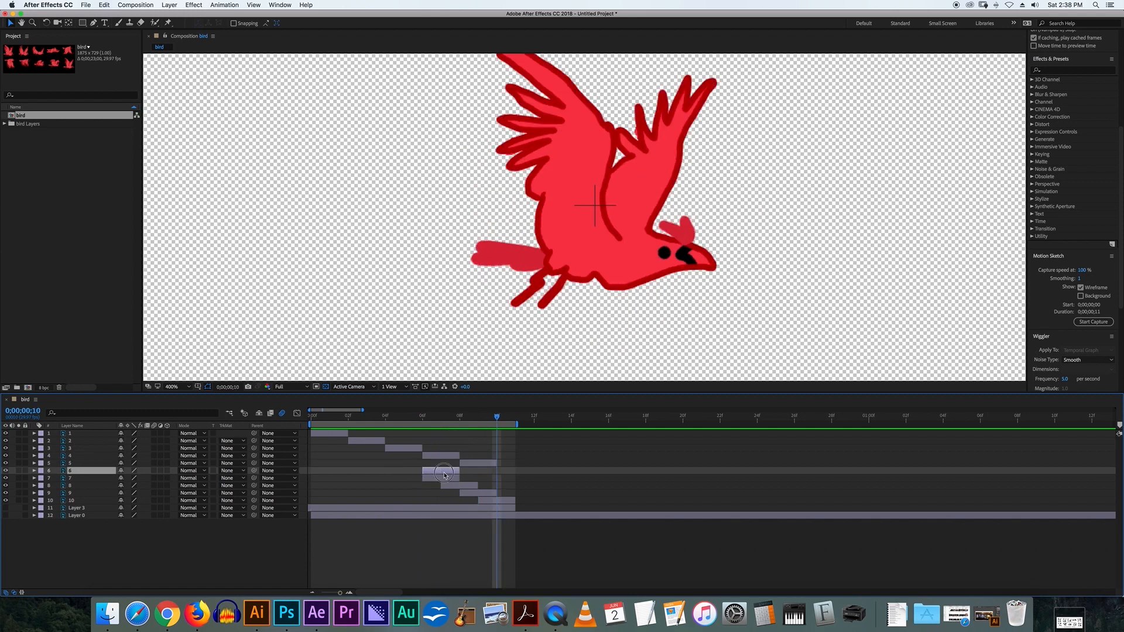
drag(430, 484, 541, 485)
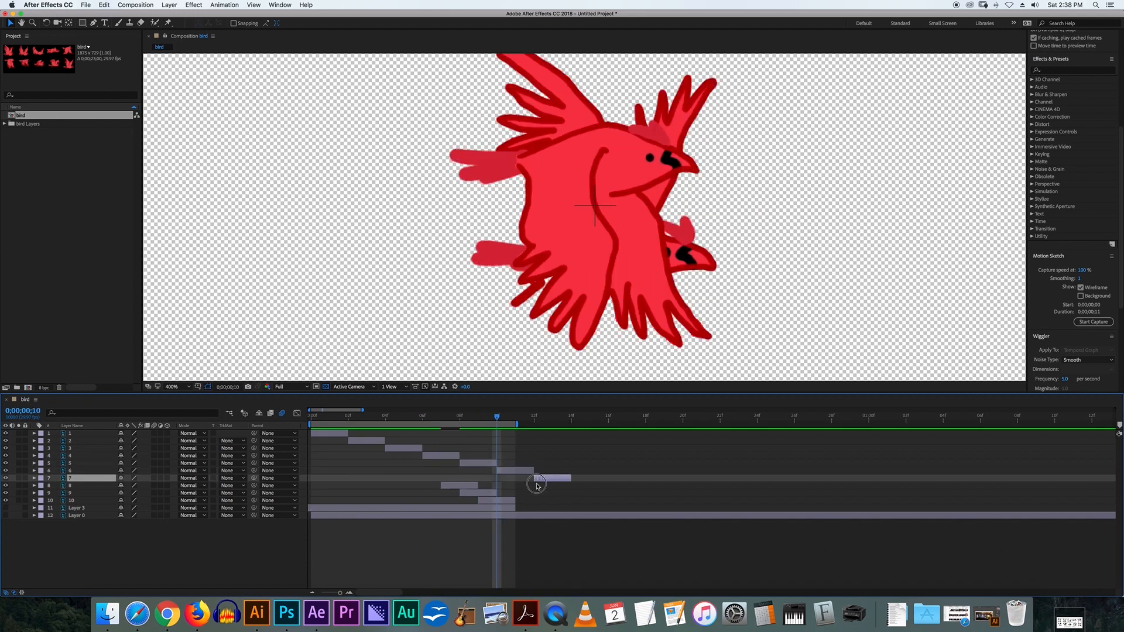
drag(467, 488, 597, 488)
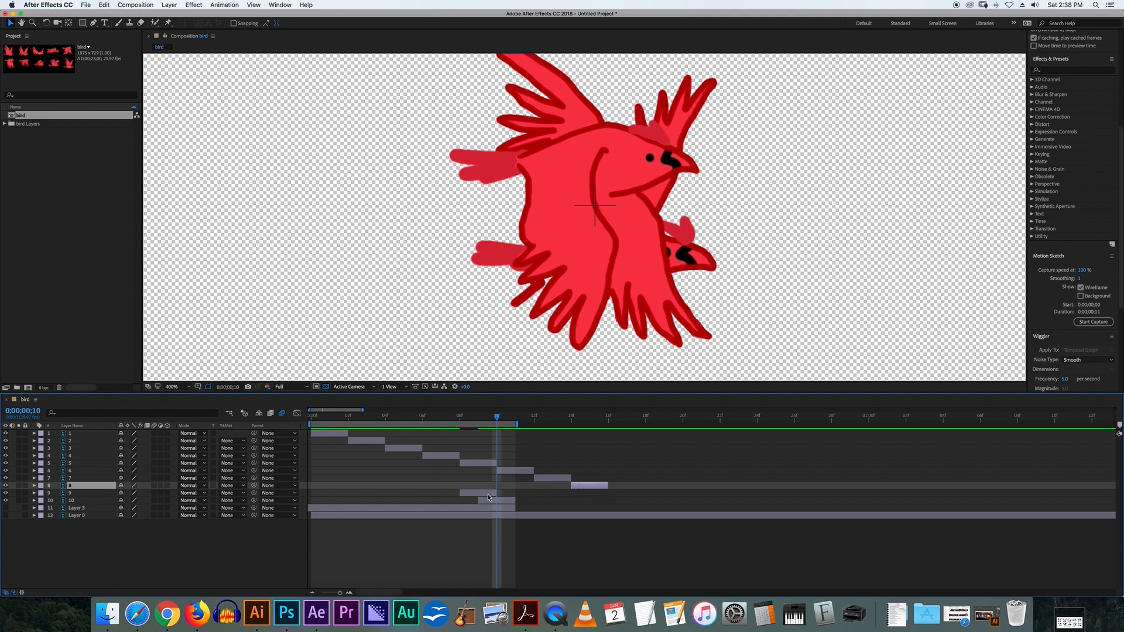
drag(477, 492, 626, 492)
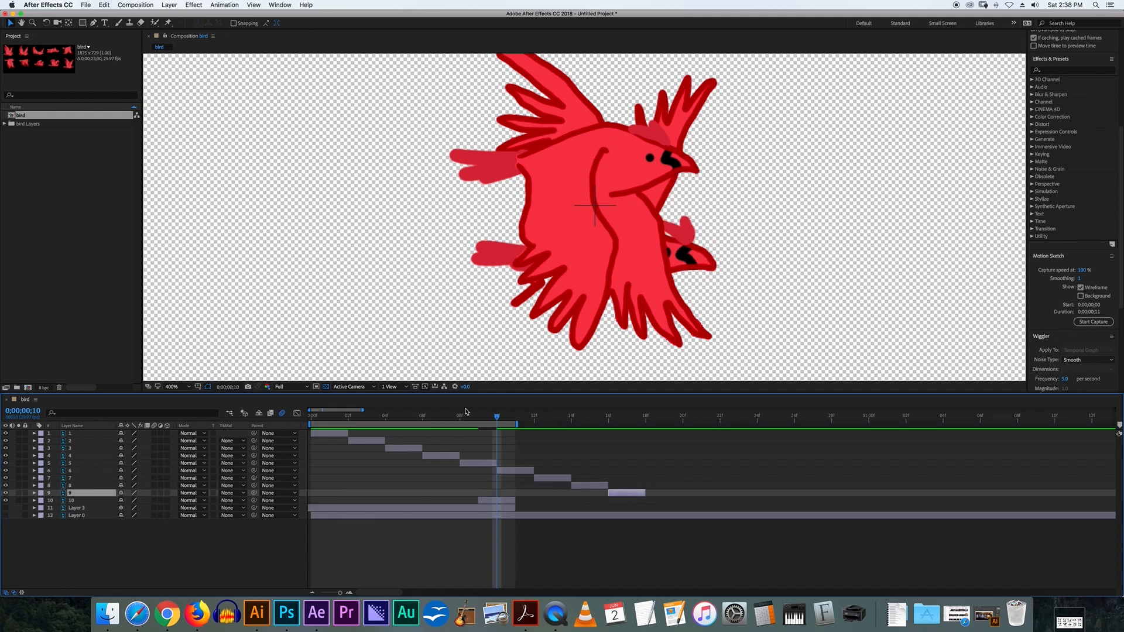
Extend the work area to frame 18, where layer 9 ends, and preview the slower animation from the start
drag(517, 424, 645, 425)
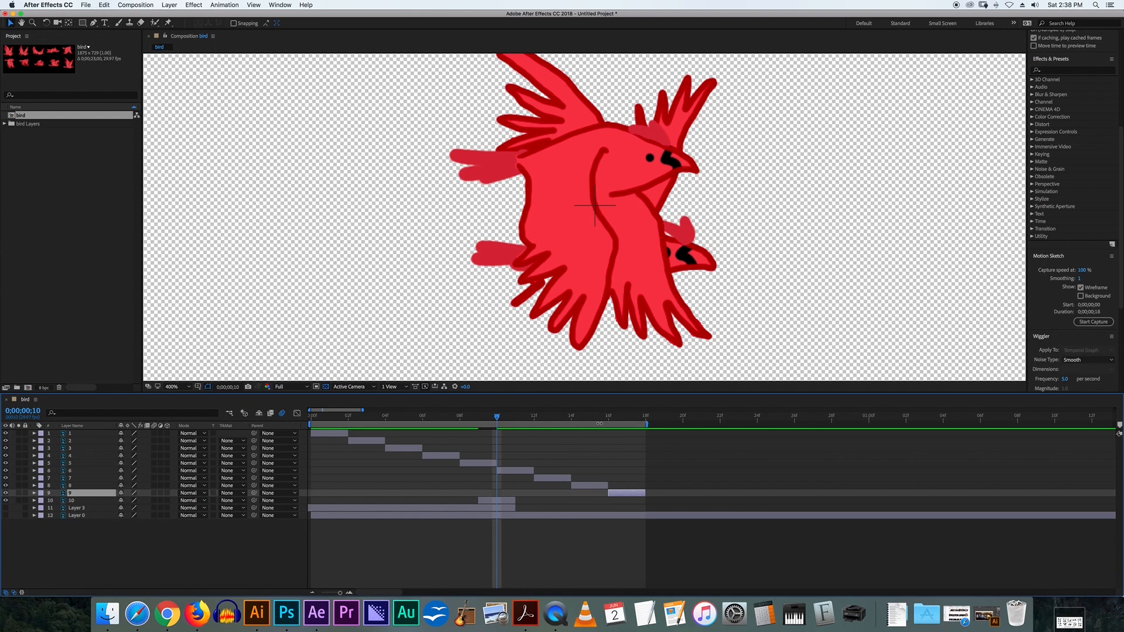
drag(534, 422, 267, 419)
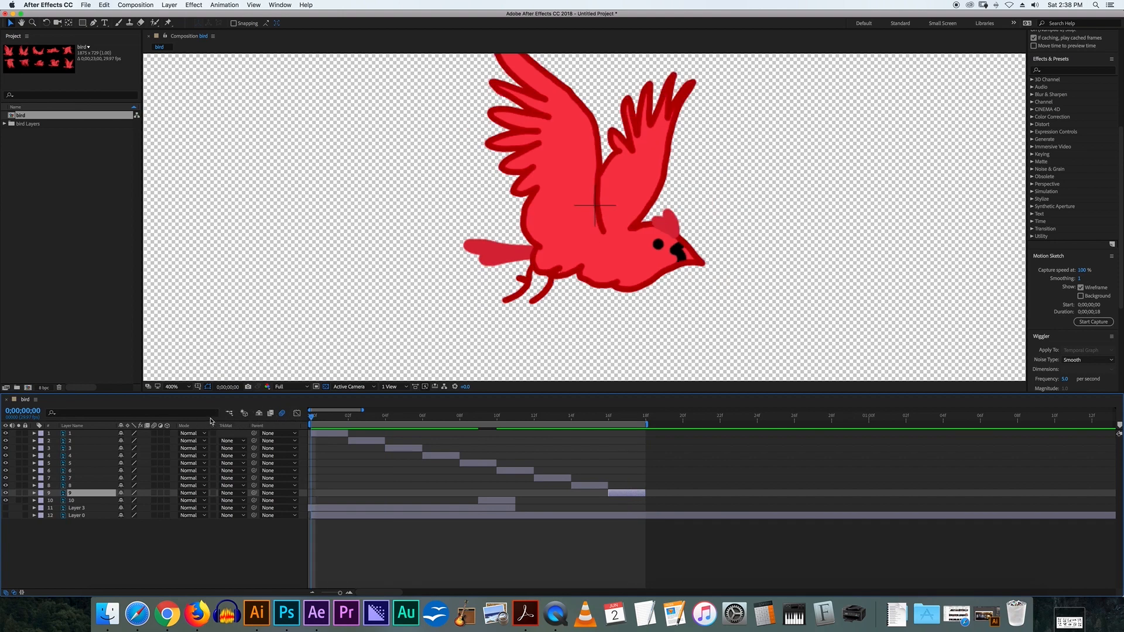
key(space)
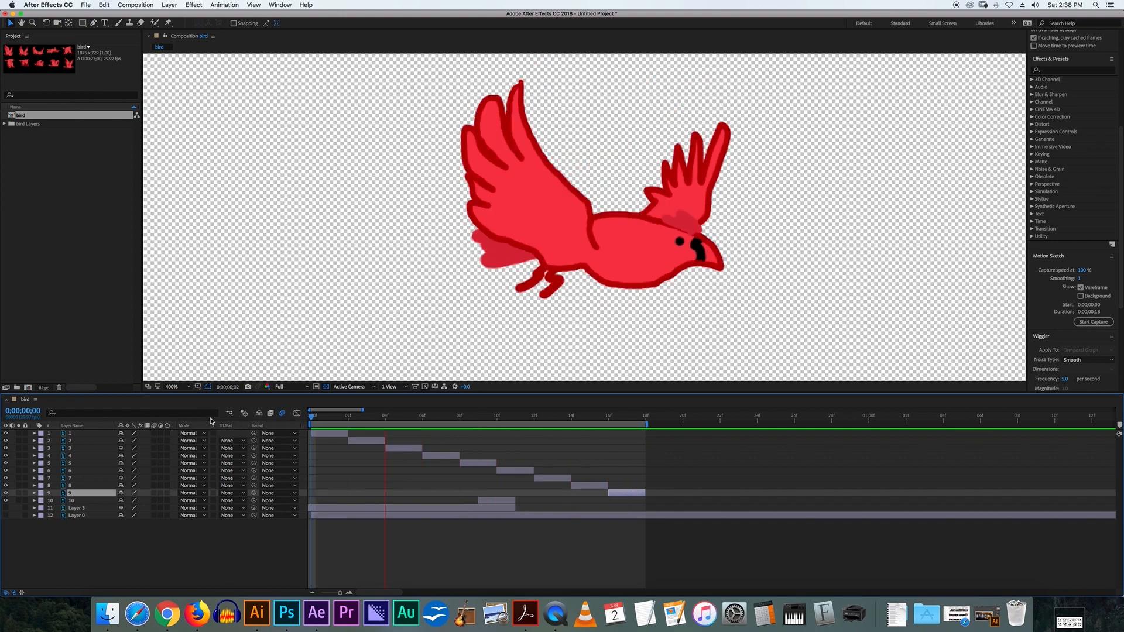
key(space)
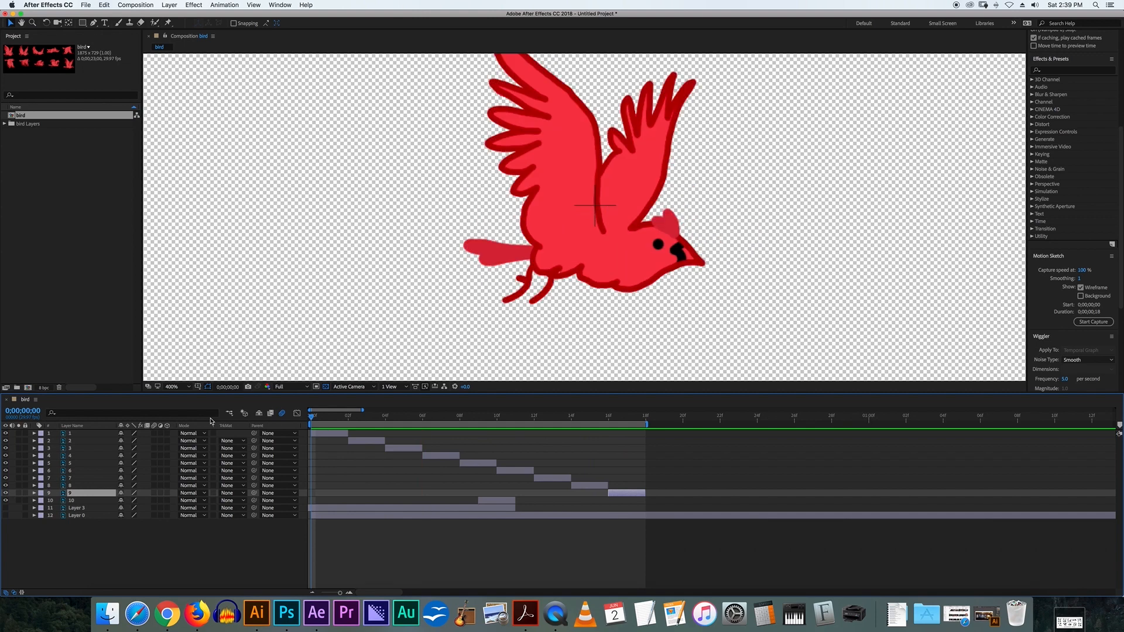
Move layer 10 to start at frame 18, directly after layer 9, and extend the work area to frame 20
click(73, 501)
drag(489, 504, 652, 504)
click(650, 417)
drag(646, 424, 684, 424)
Preview the complete ten-pose flying animation from the first frame
click(316, 417)
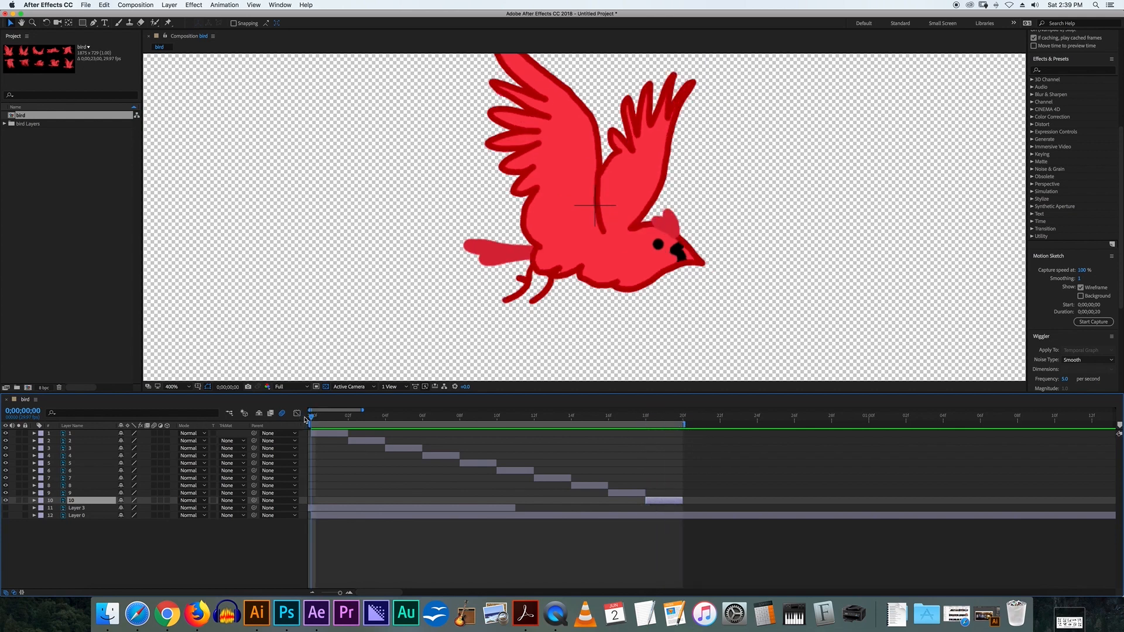
key(space)
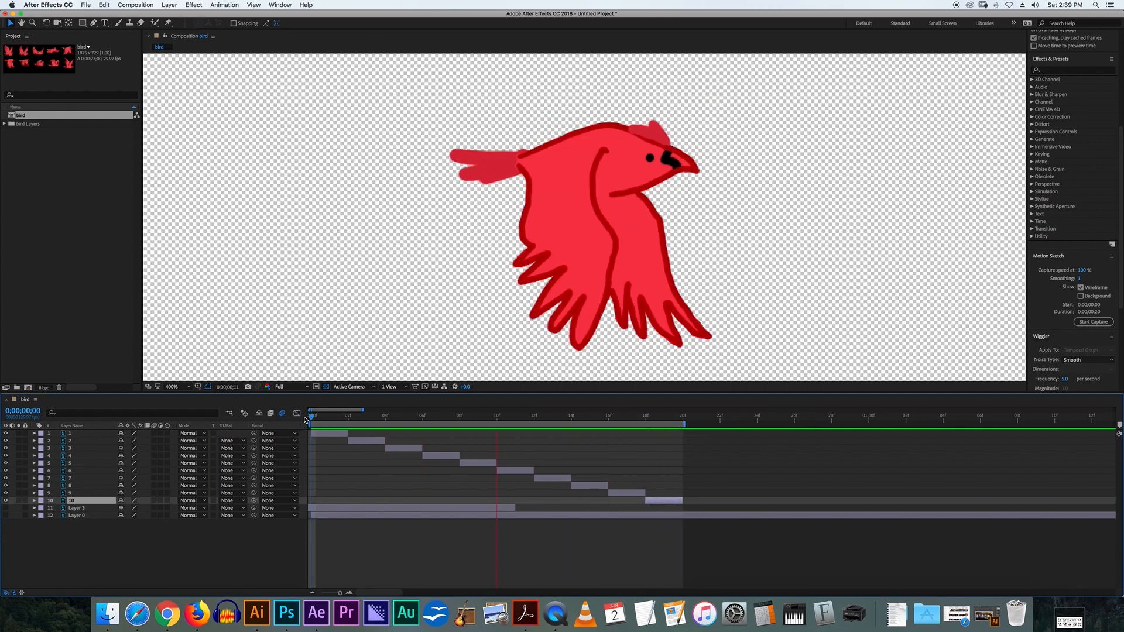
scroll(592, 268, down, 2)
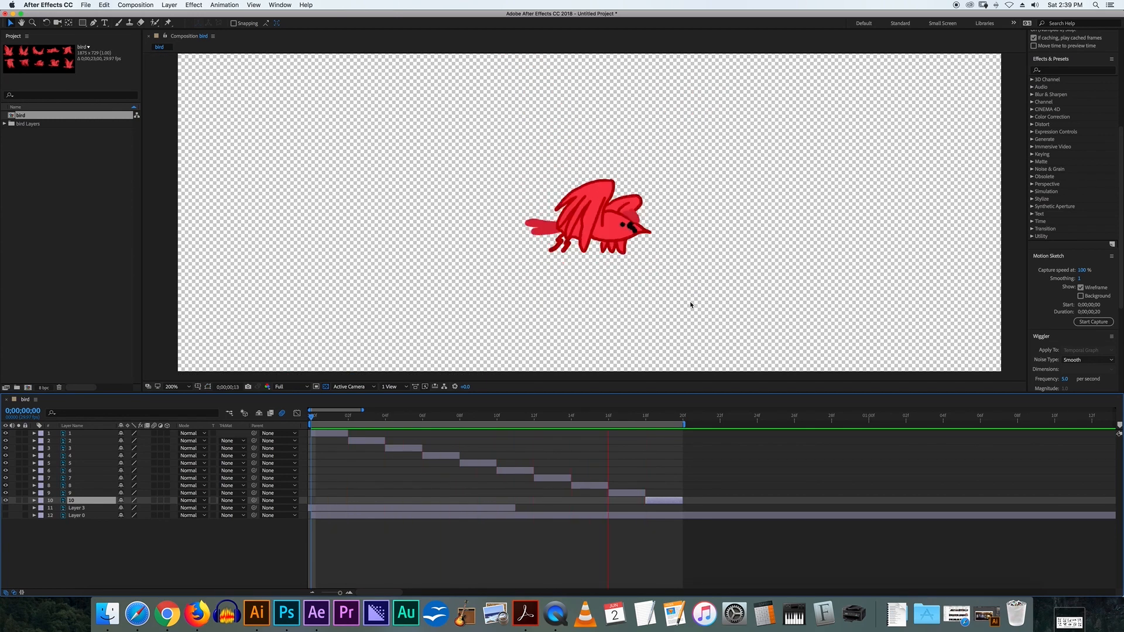
Preview the ten-pose flying animation from the first frame and scrub through its frames
click(314, 420)
key(space)
key(space)
drag(337, 421, 271, 456)
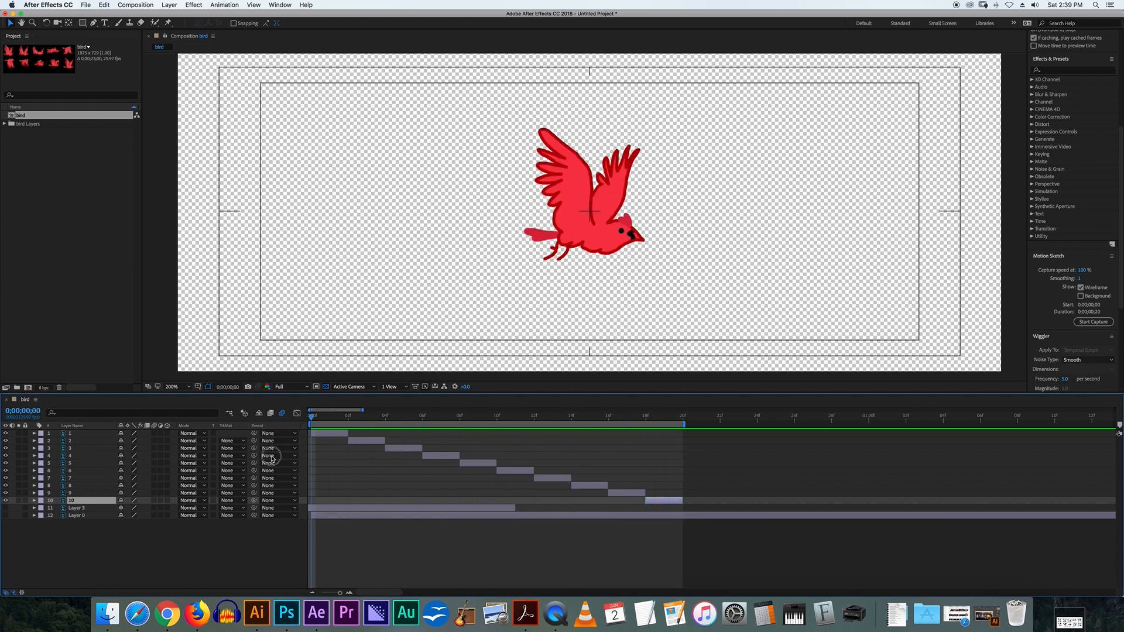
Set the bird composition's duration to 20 frames in its composition settings
click(135, 5)
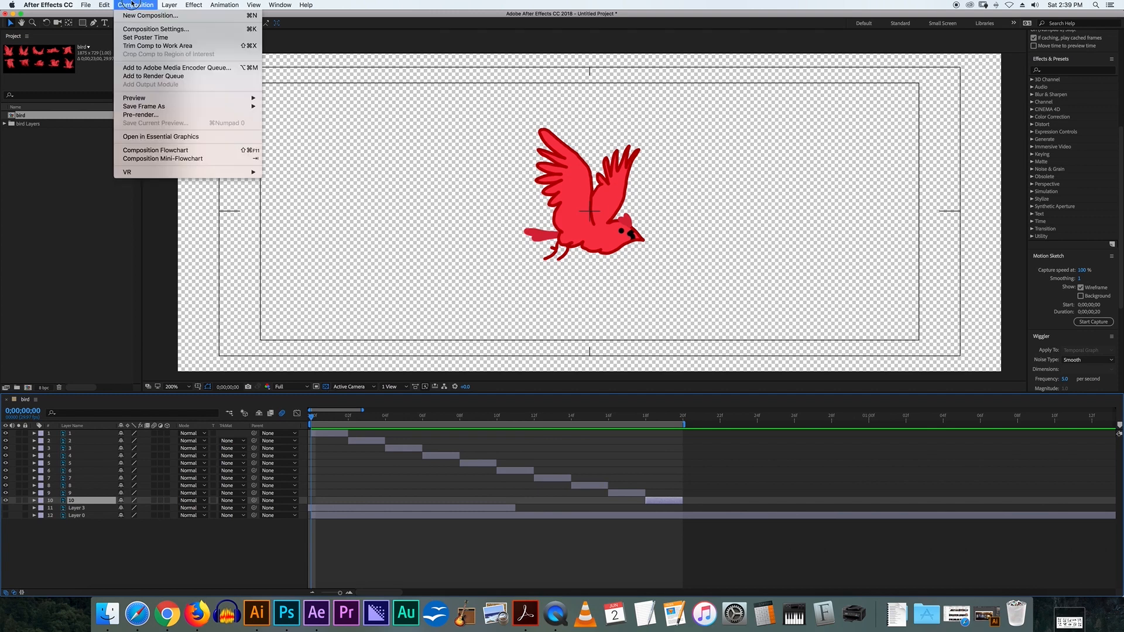
click(156, 29)
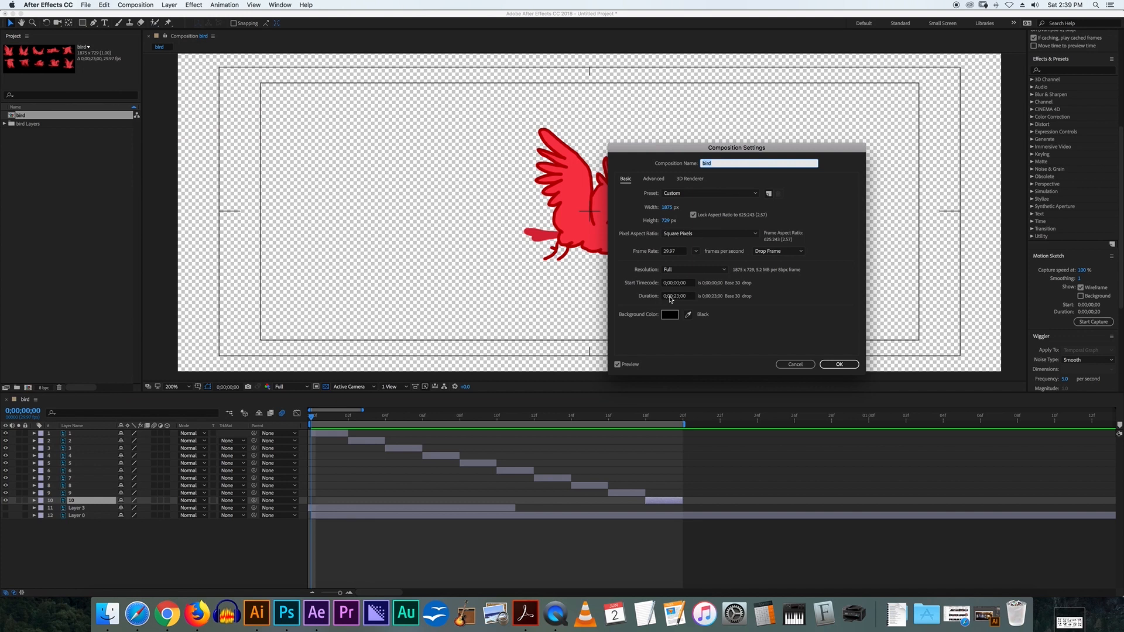
drag(654, 148, 817, 149)
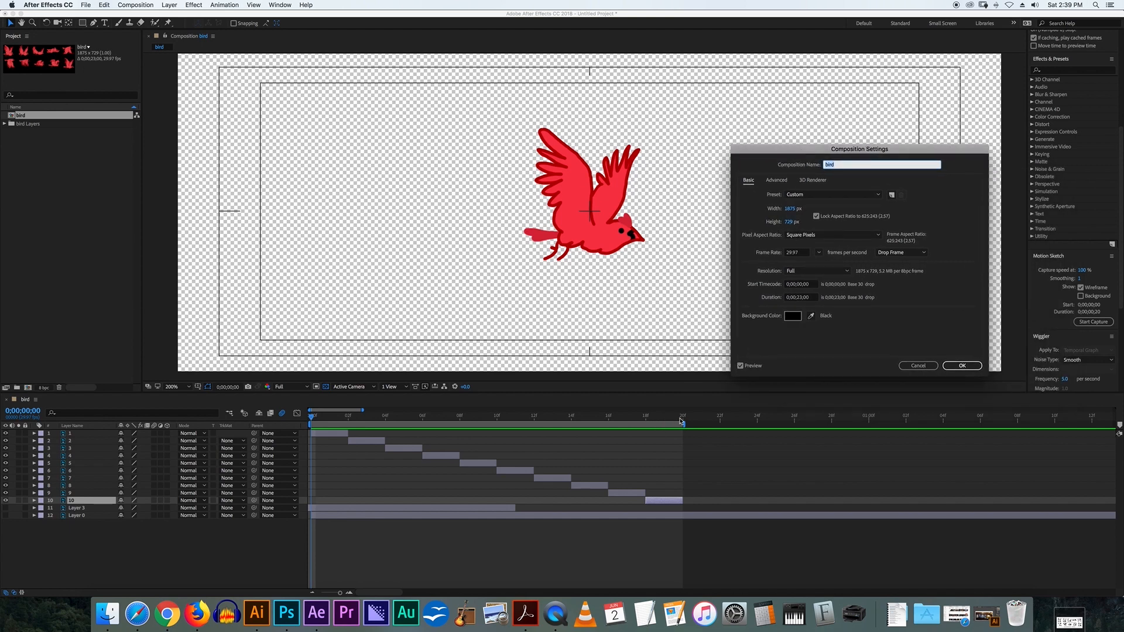
click(806, 298)
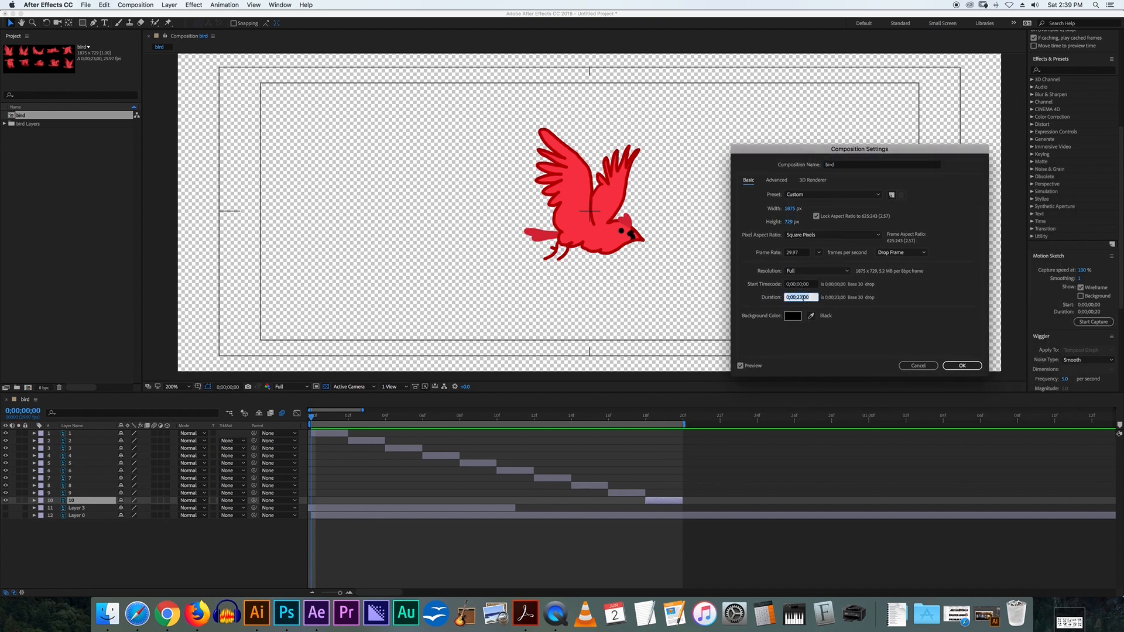
text(20)
key(Return)
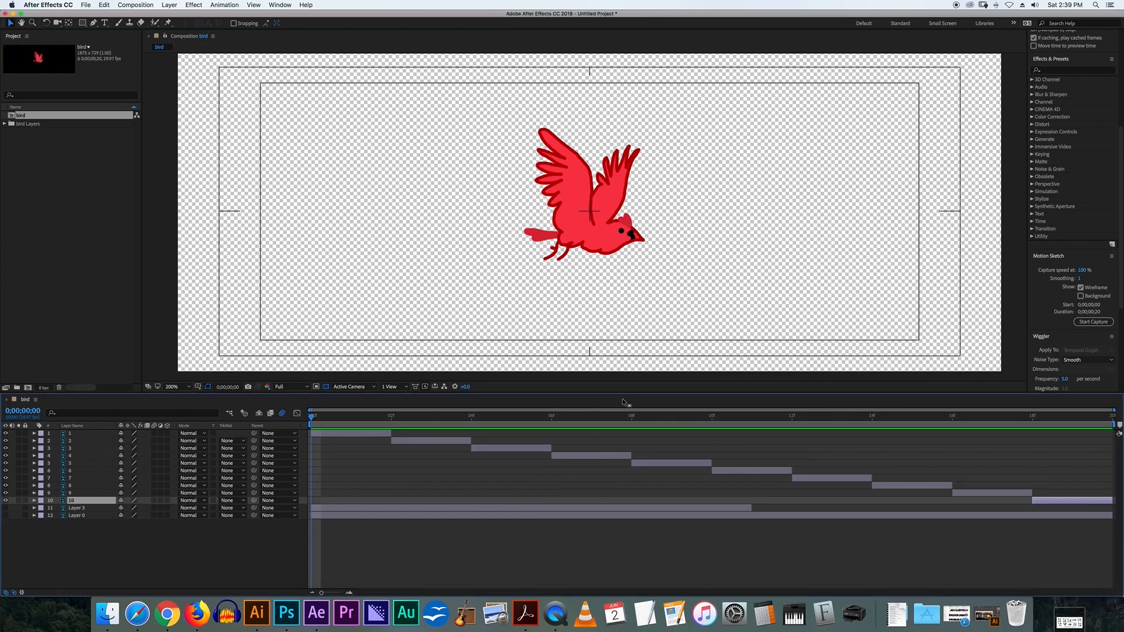
Preview the shortened bird composition and return to its first frame
key(space)
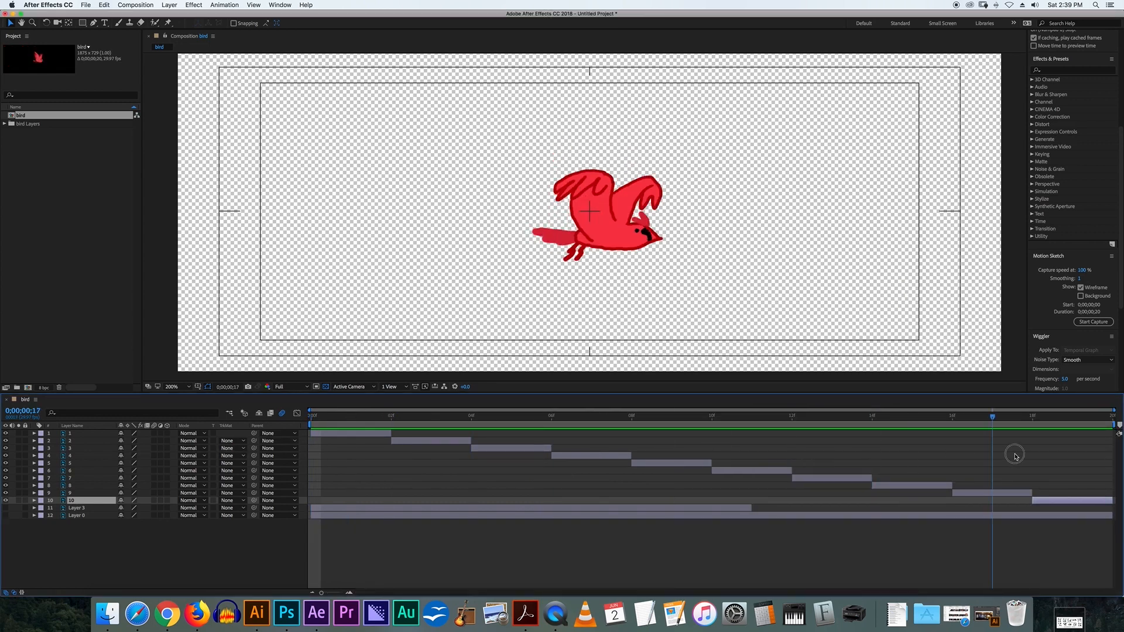
key(apostrophe)
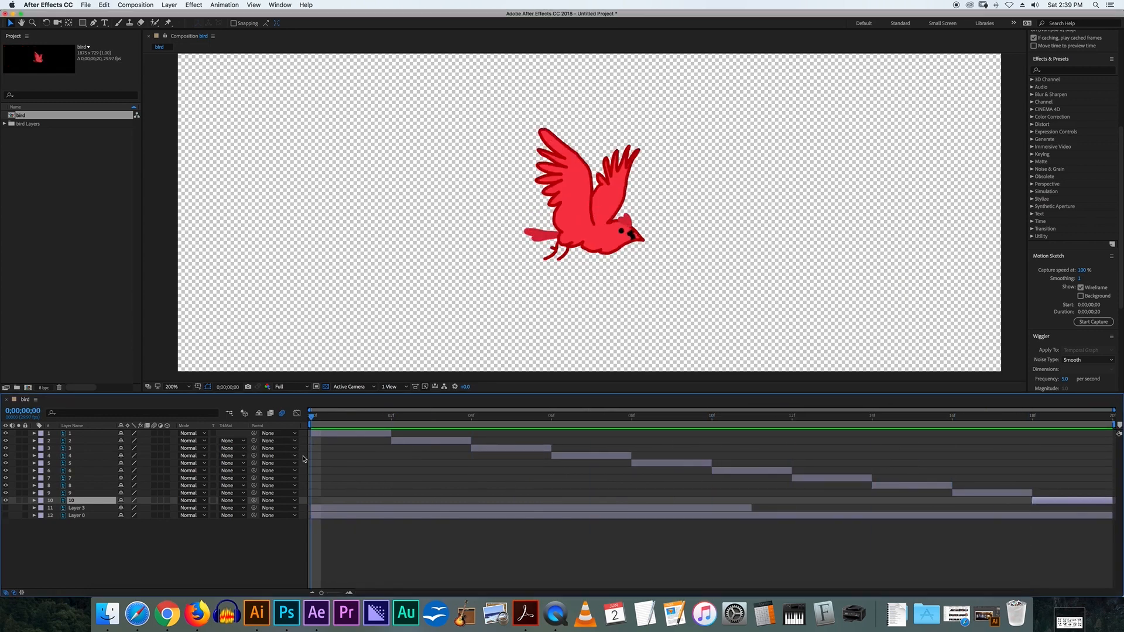
key(space)
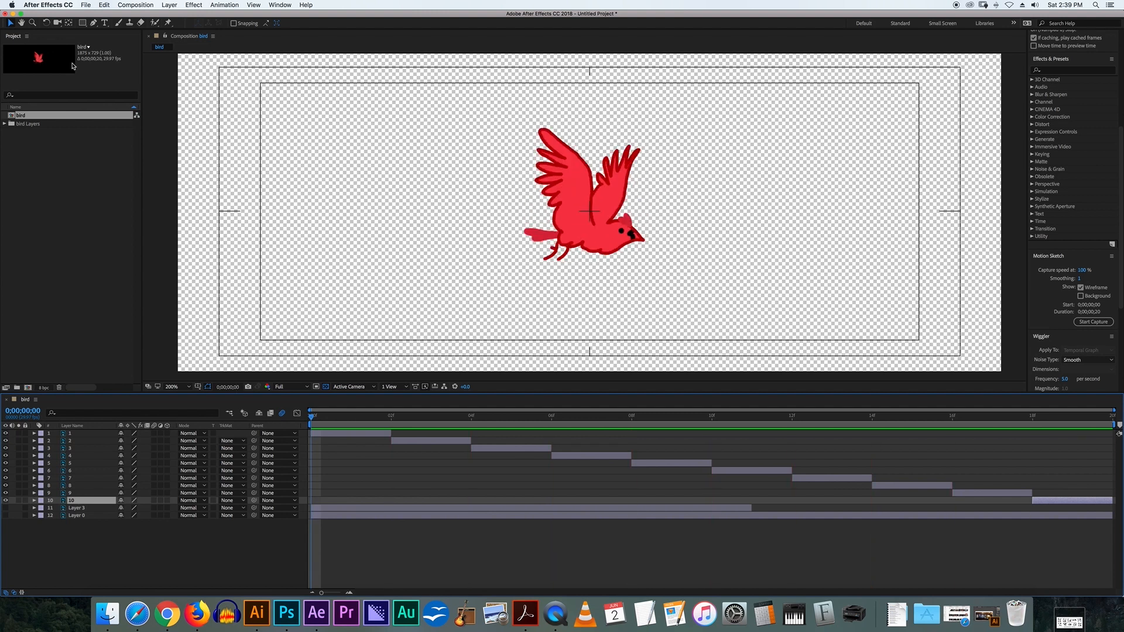
Create a new composition with the HDTV 1080 29.97 preset and add the bird composition to its timeline as a layer
click(129, 6)
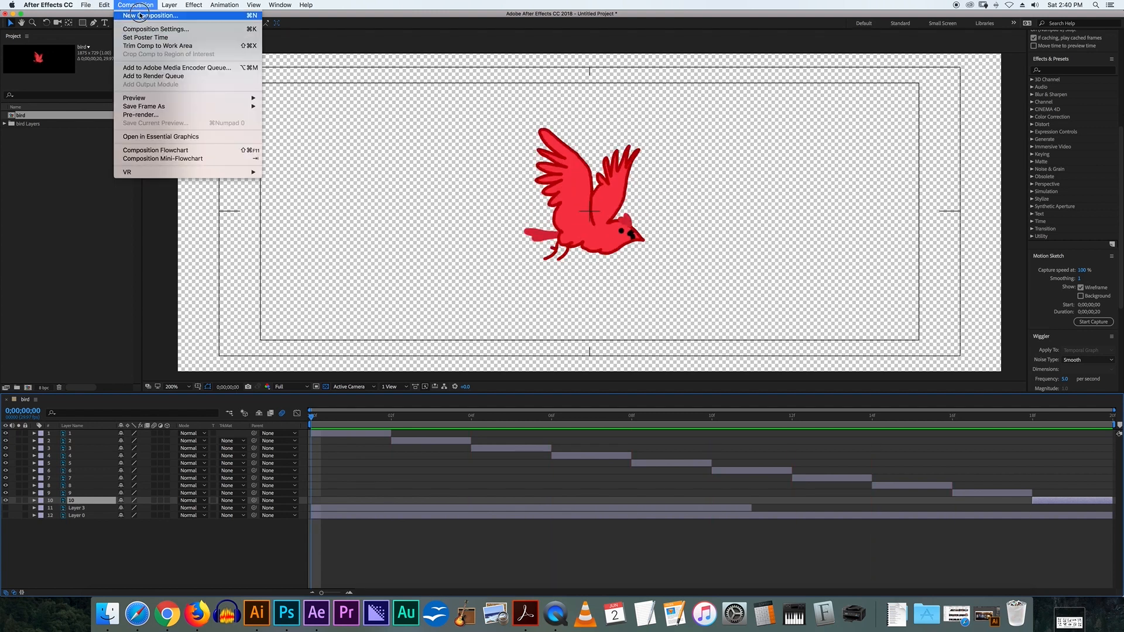
click(158, 33)
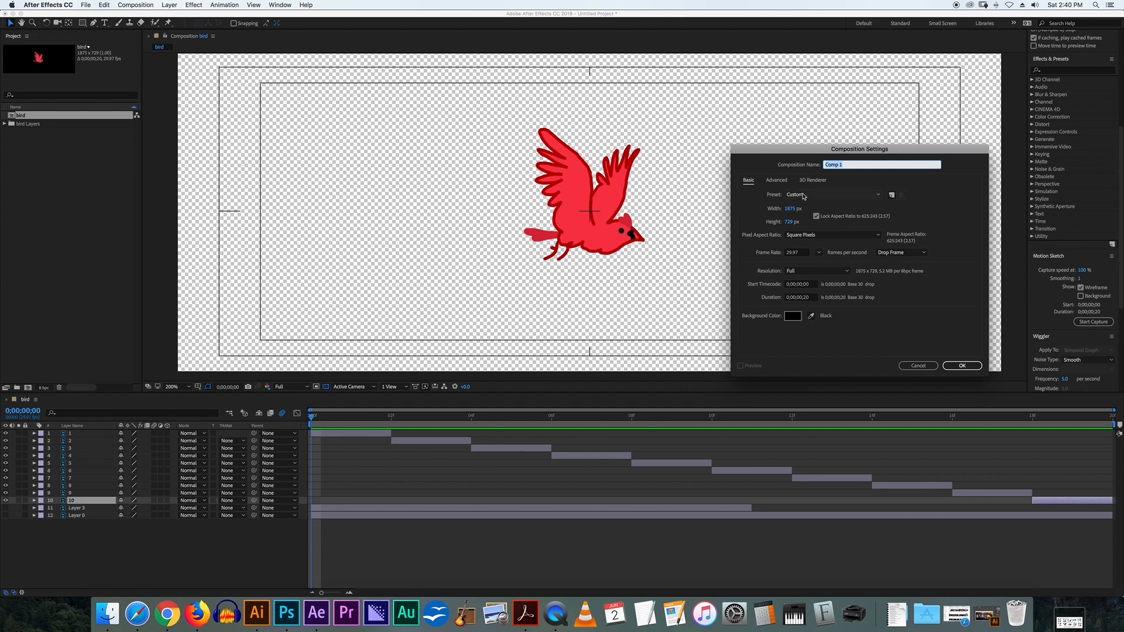
click(820, 195)
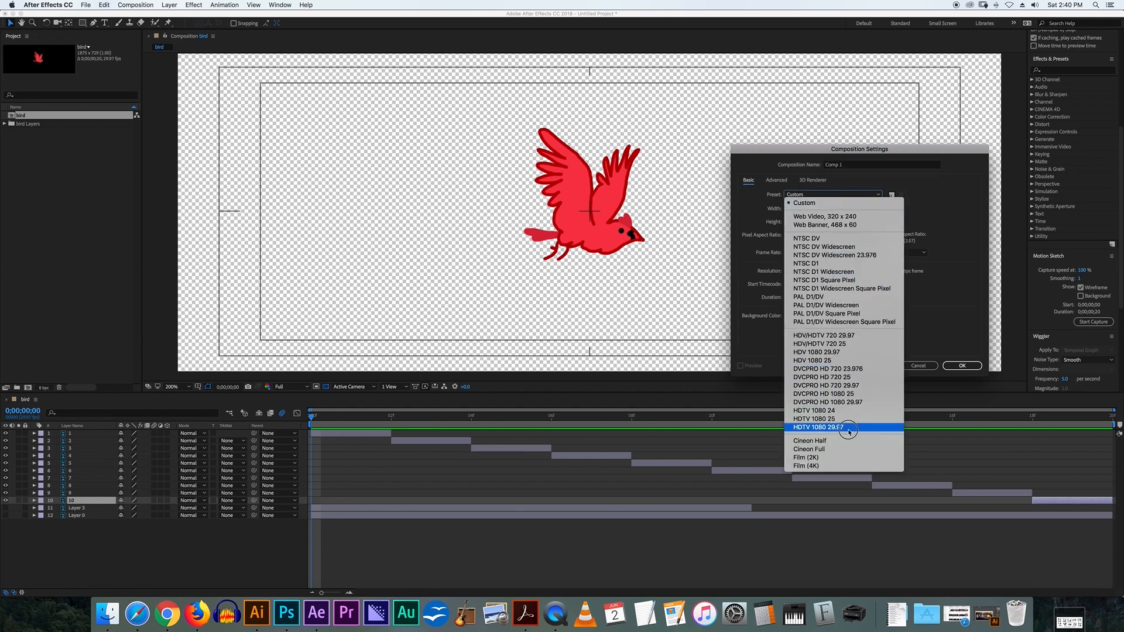
click(819, 427)
click(960, 365)
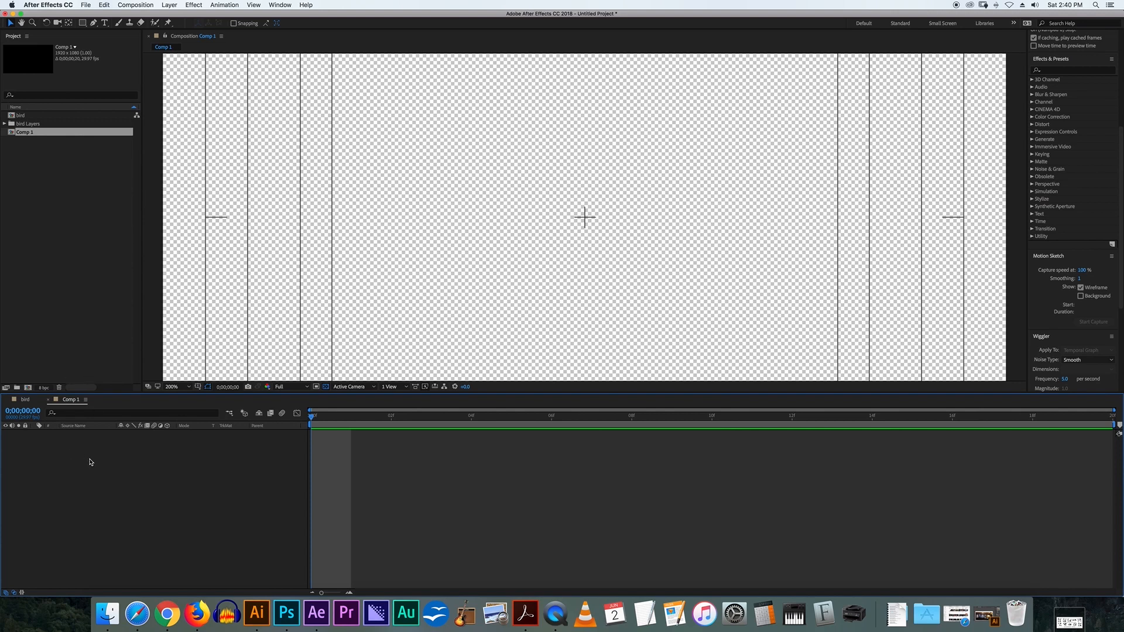
drag(21, 115, 118, 455)
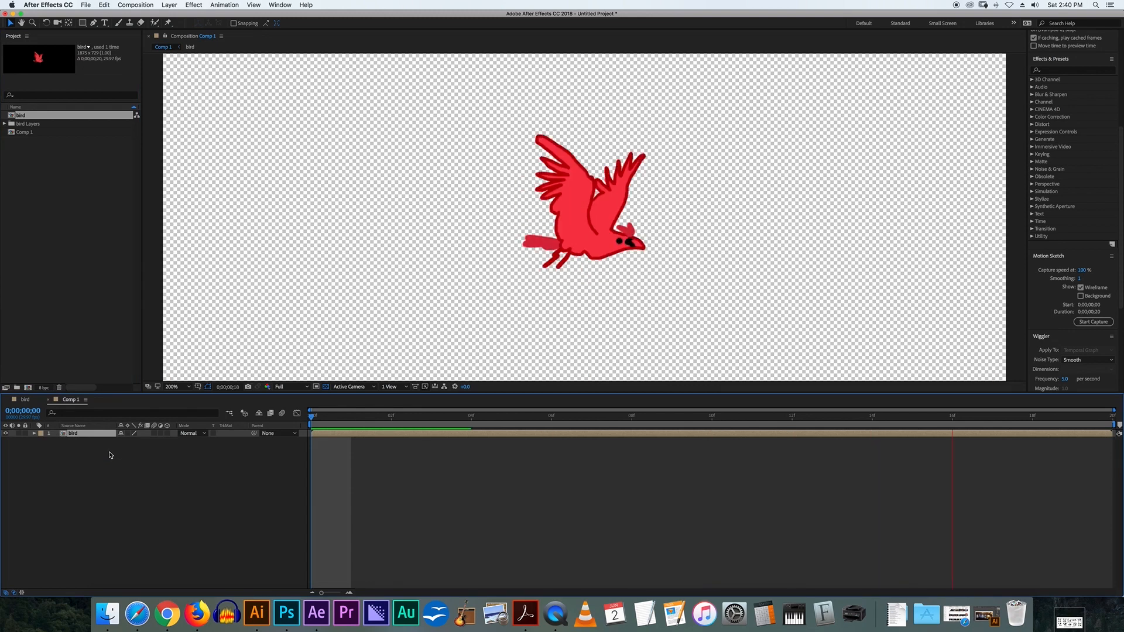
Set Comp 1's duration to 10 seconds (0;00;10;00)
click(147, 5)
click(151, 26)
click(810, 297)
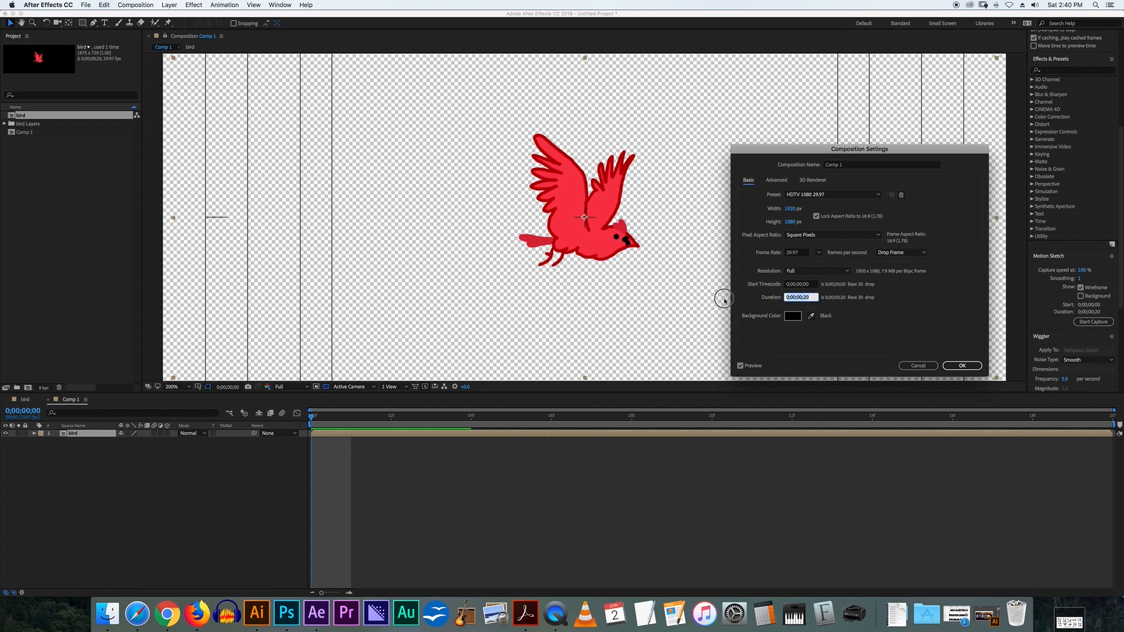
text(1000)
key(Return)
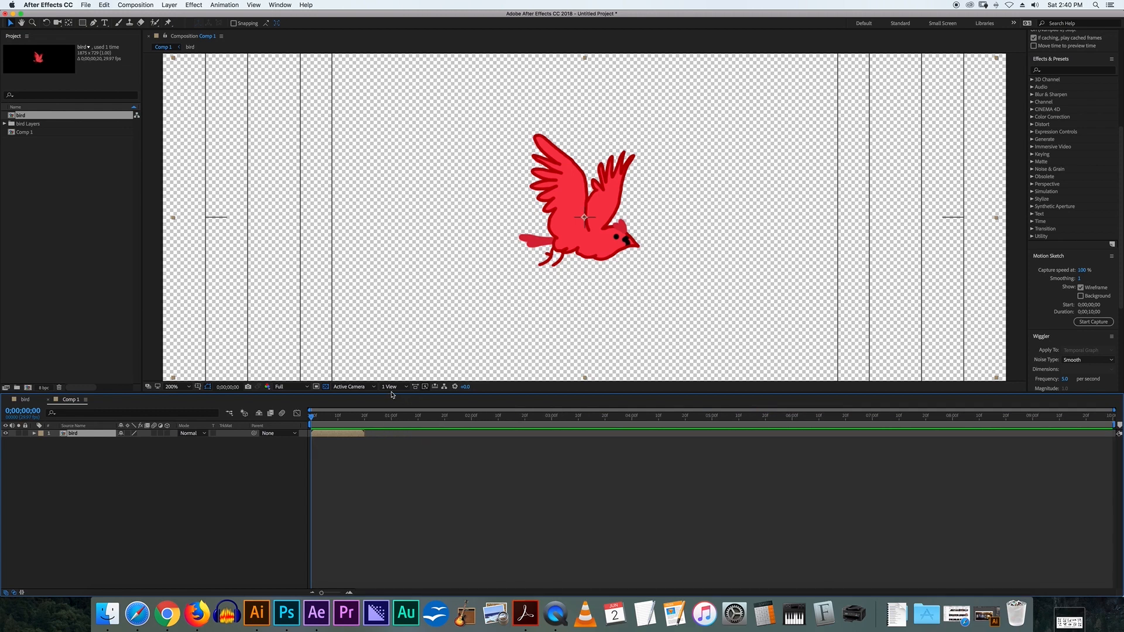
Preview Comp 1 and scrub across the bird layer with the whole frame in view
key(space)
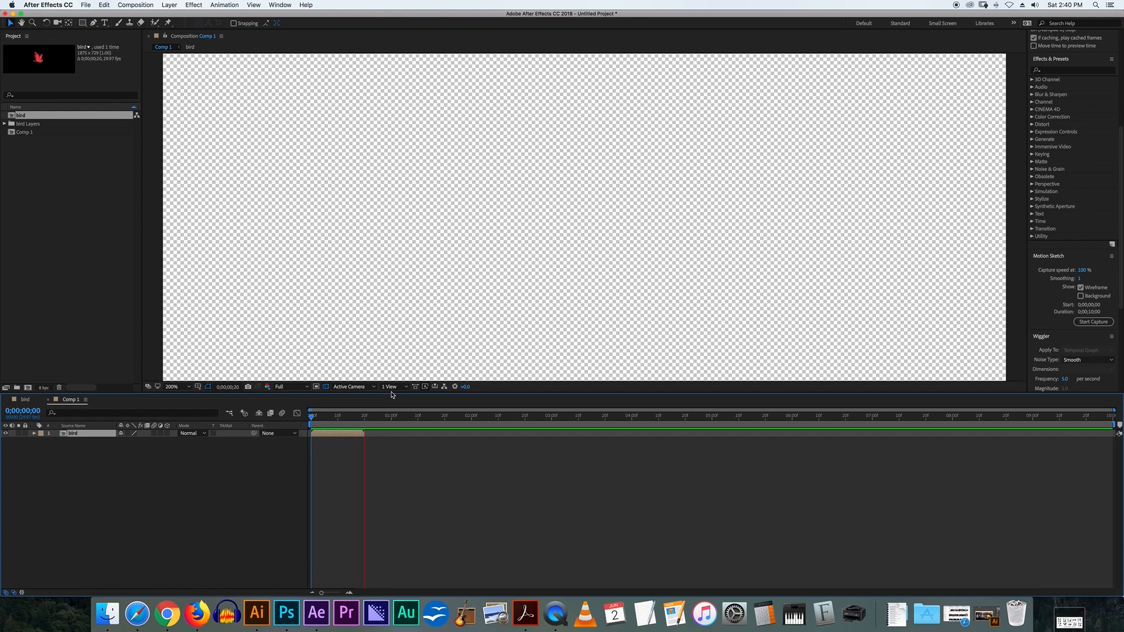
key(space)
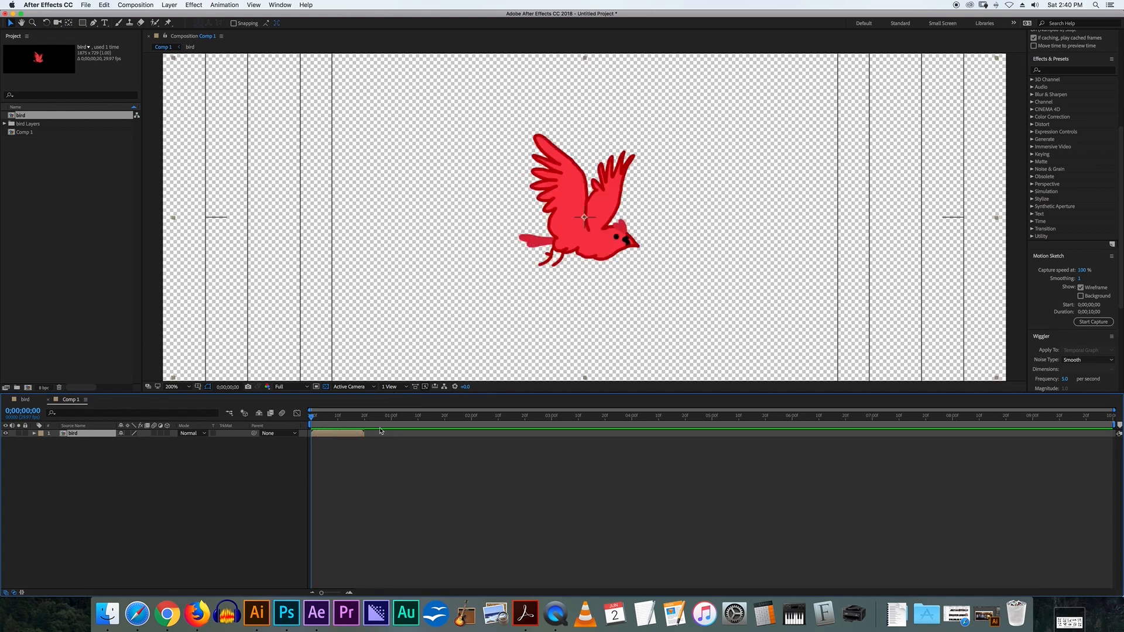
mouse_move(362, 423)
mouse_down()
mouse_move(640, 423)
mouse_move(330, 427)
mouse_move(360, 430)
mouse_up()
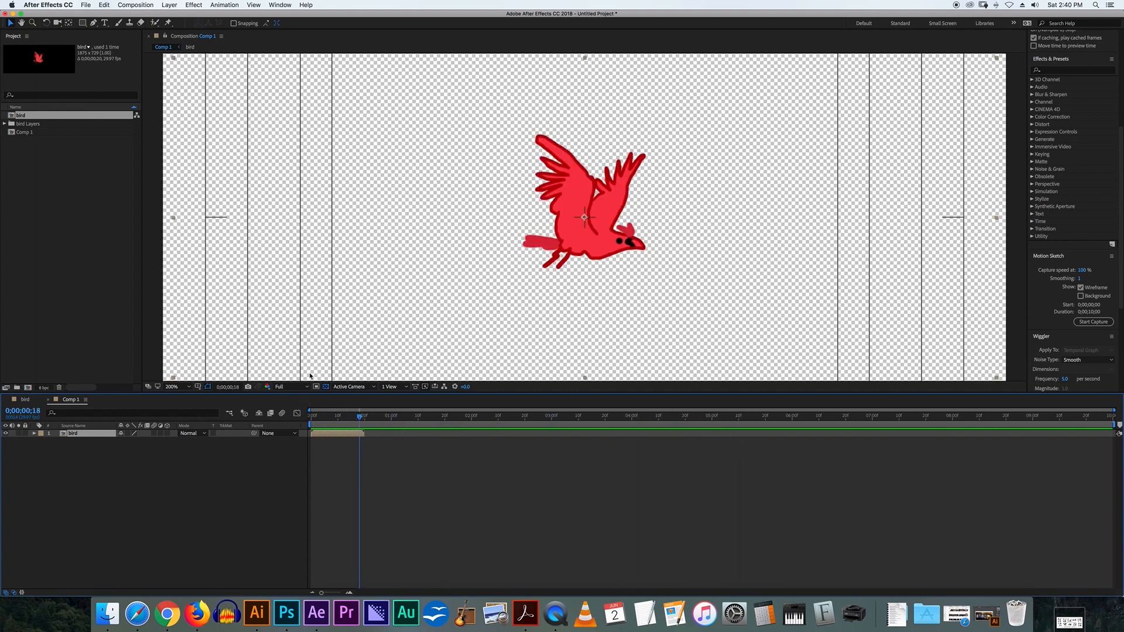
key(comma)
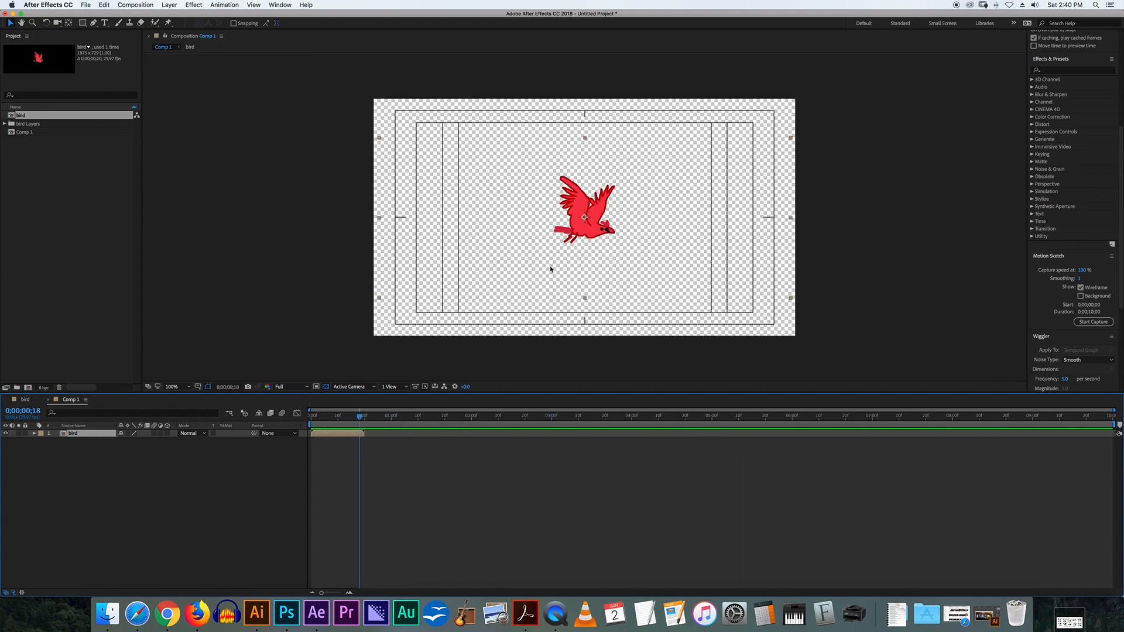
mouse_move(320, 418)
mouse_down()
mouse_move(281, 422)
mouse_move(308, 422)
mouse_up()
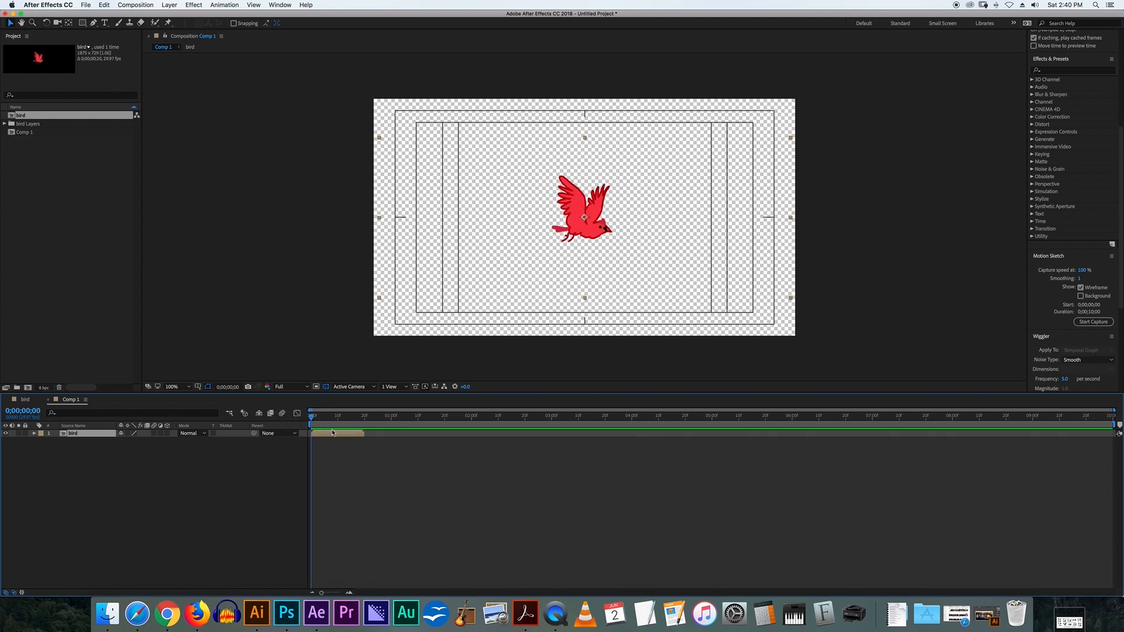
Duplicate the bird layer twice and line up the copies end to end after the original
drag(335, 422, 362, 423)
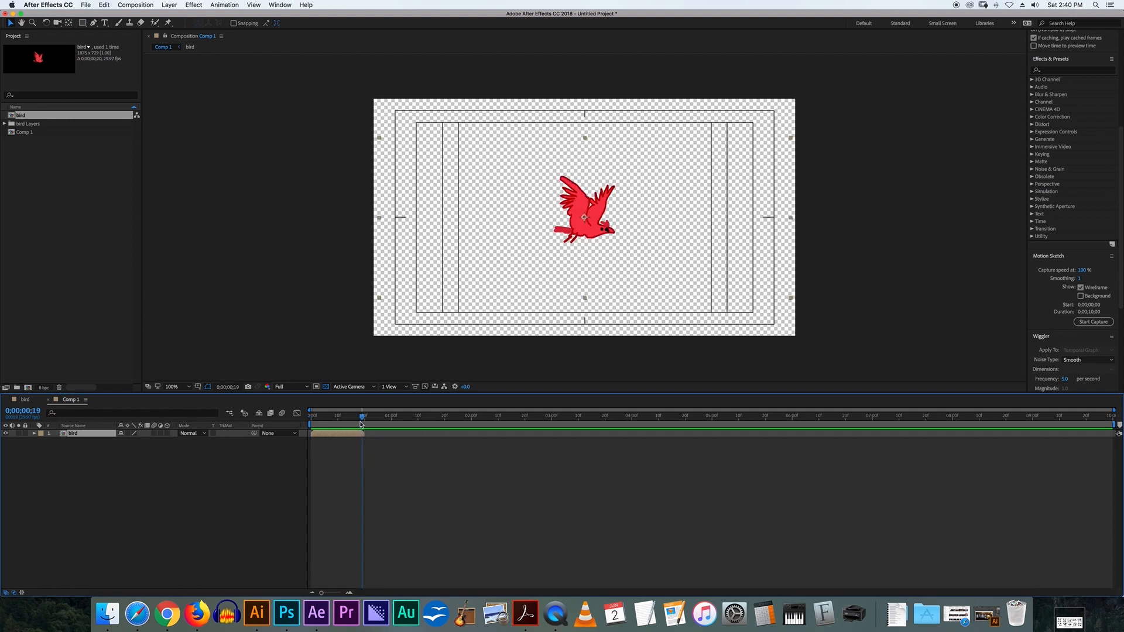
key(super+d)
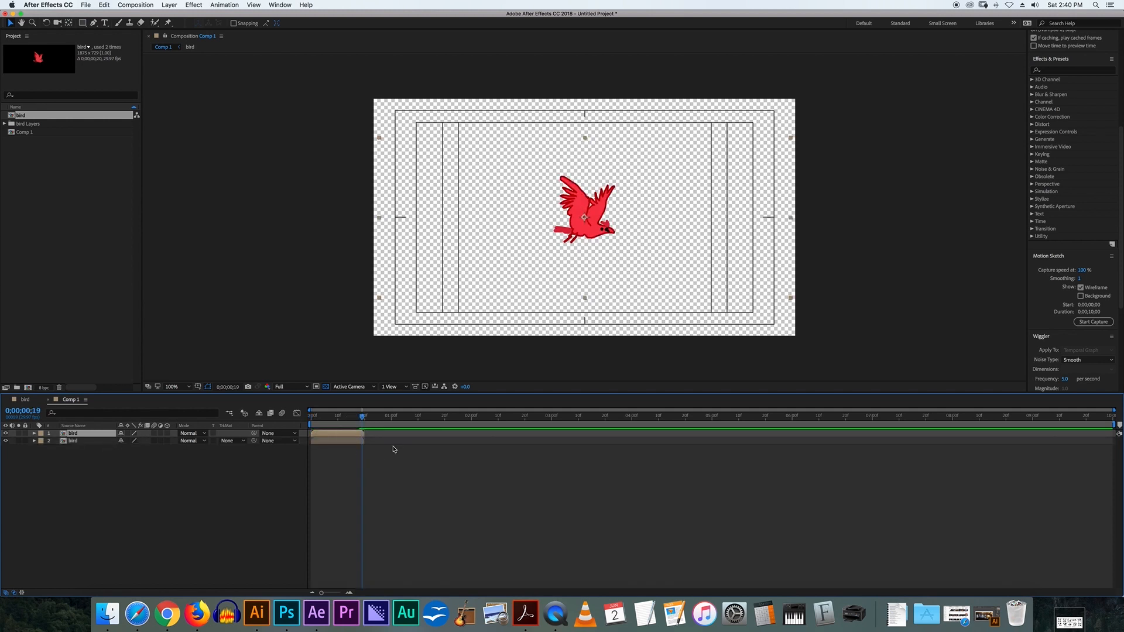
drag(349, 437, 452, 436)
key(super+d)
Preview the three consecutive bird layers and scrub through the transitions between them
key(space)
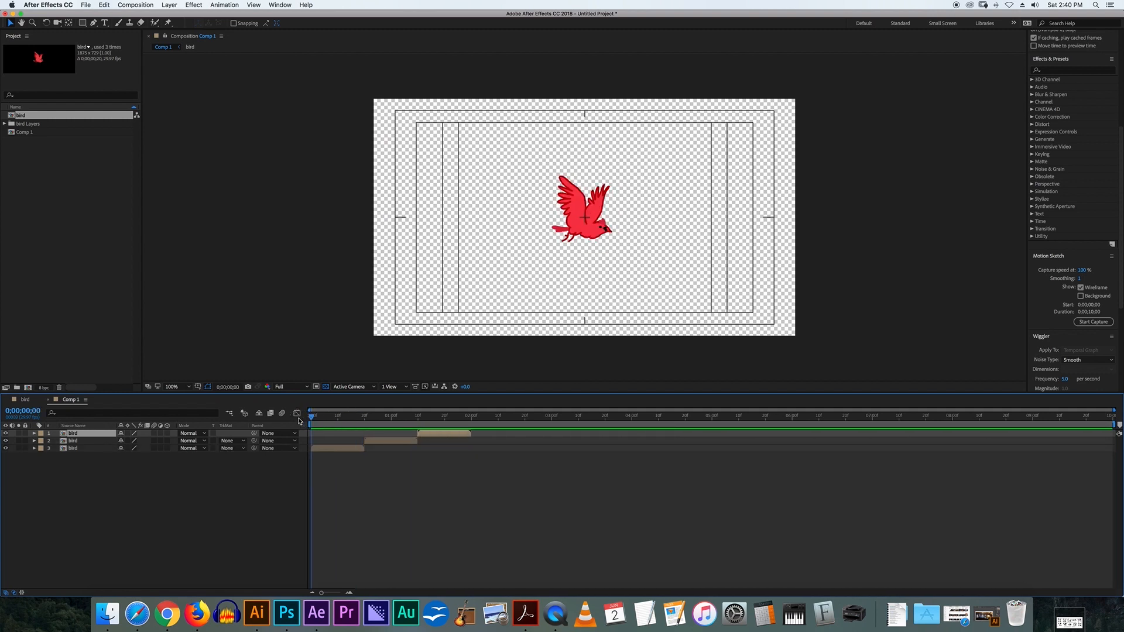
key(space)
key(space)
key(space)
drag(373, 422, 176, 453)
key(=)
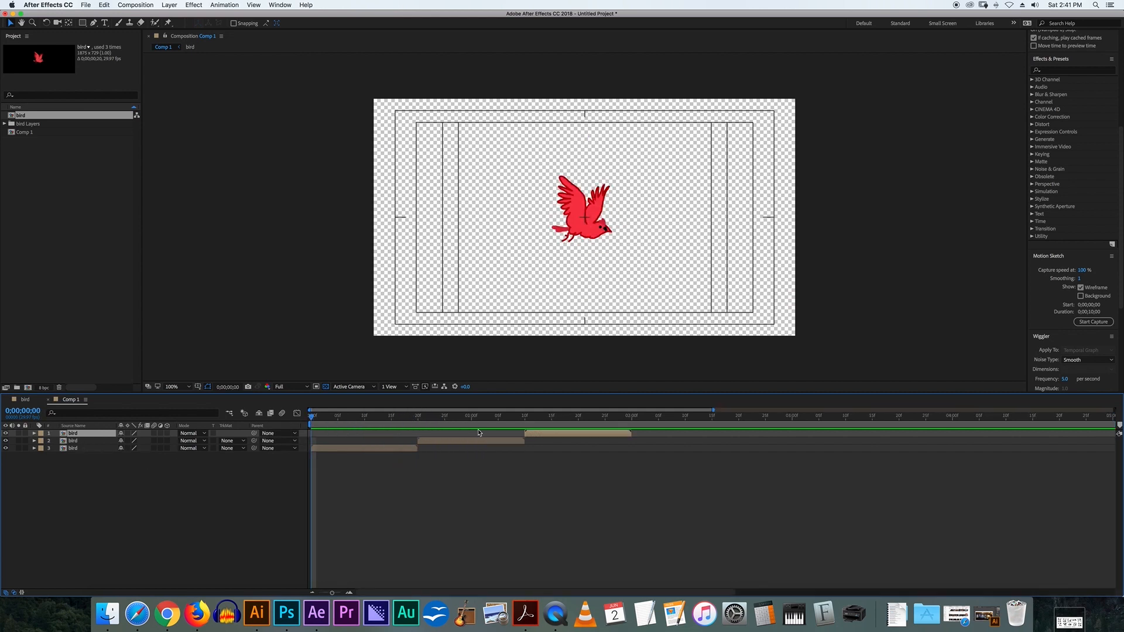
drag(469, 420, 312, 442)
Delete both duplicated bird layers, keeping only the original at the start of Comp 1
click(456, 441)
key(Delete)
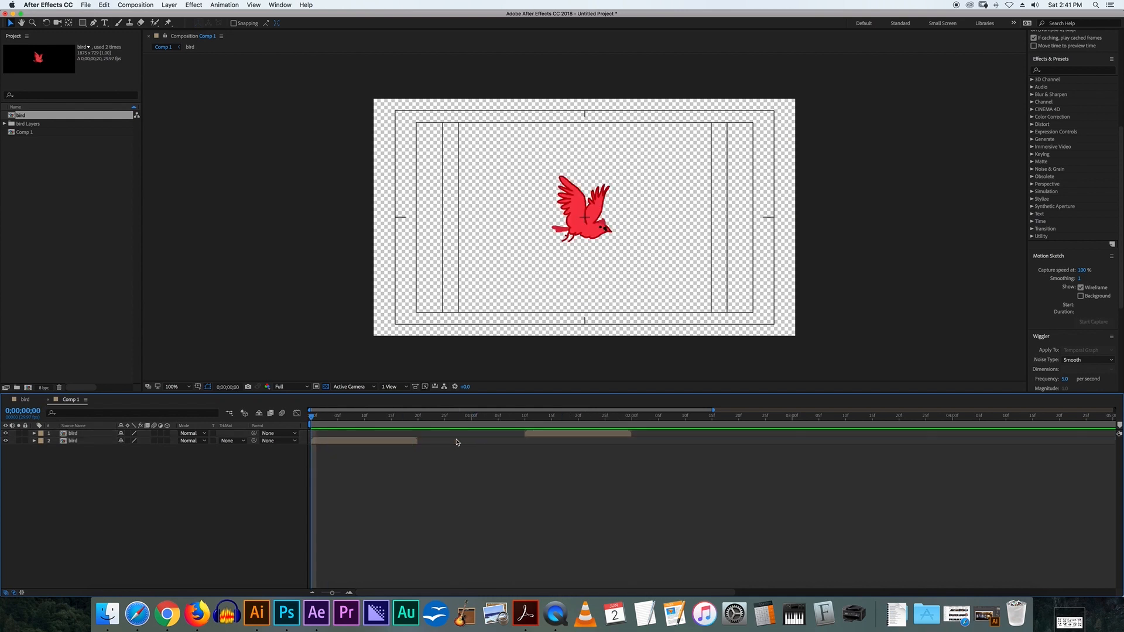
click(560, 434)
key(Delete)
Enable time remapping on the remaining bird layer and scrub around its first keyframe
click(63, 435)
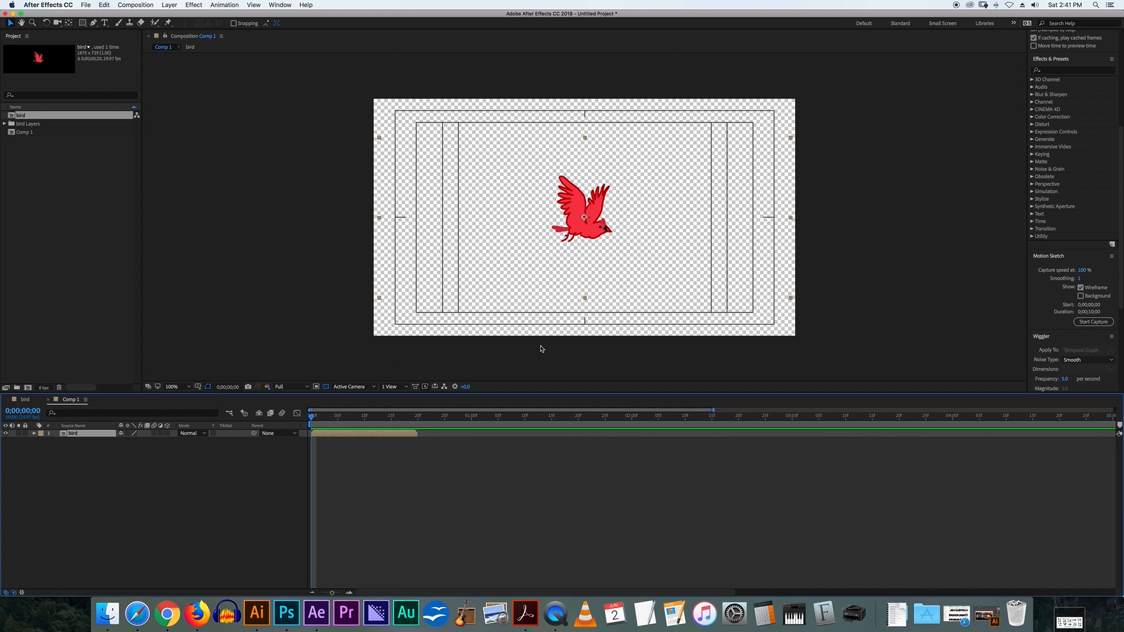
key(period)
key(comma)
right_click(76, 435)
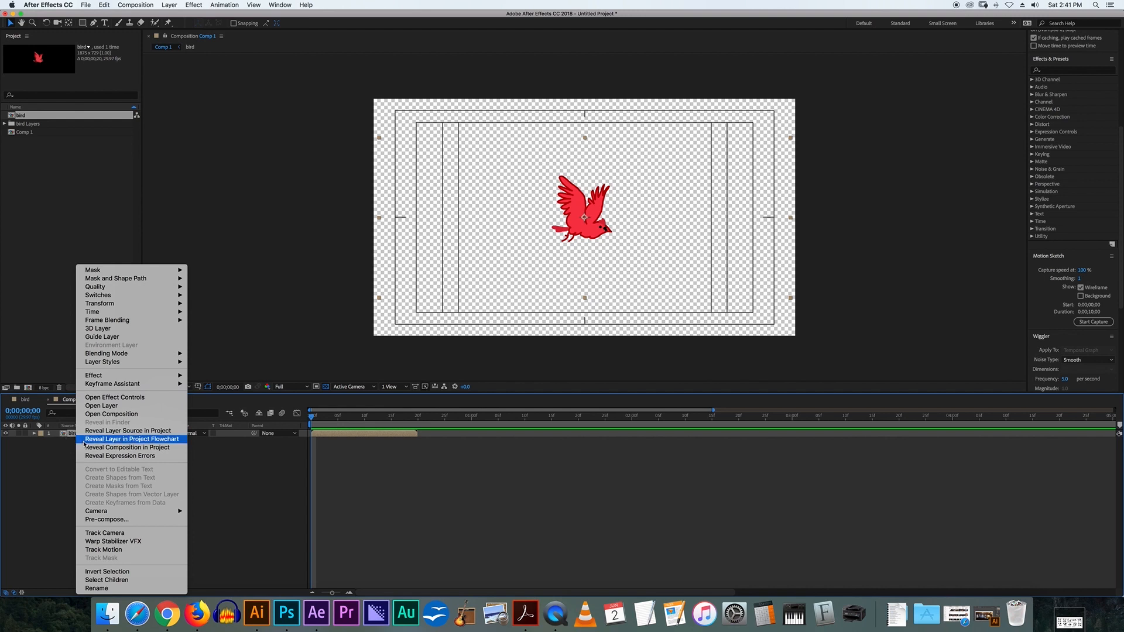
mouse_move(147, 314)
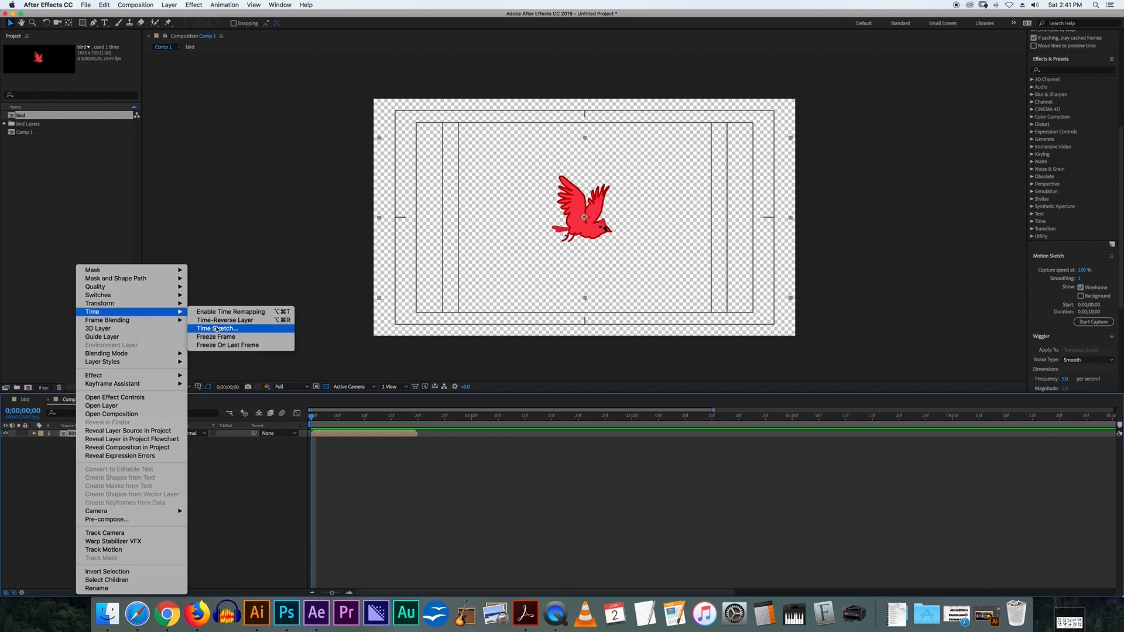
click(228, 311)
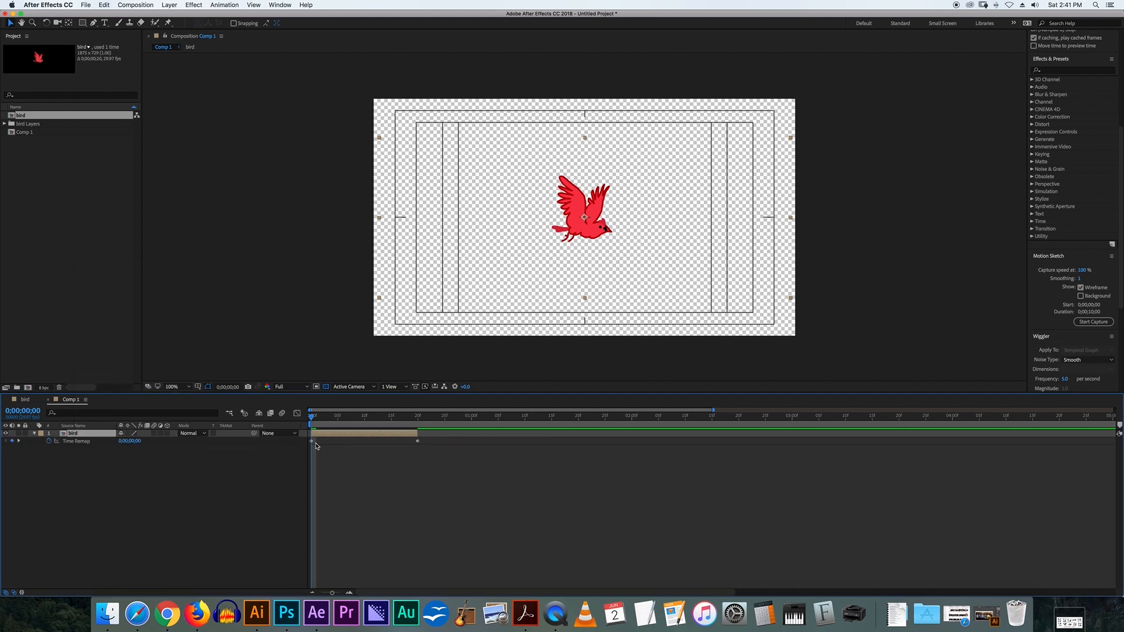
drag(311, 419, 296, 442)
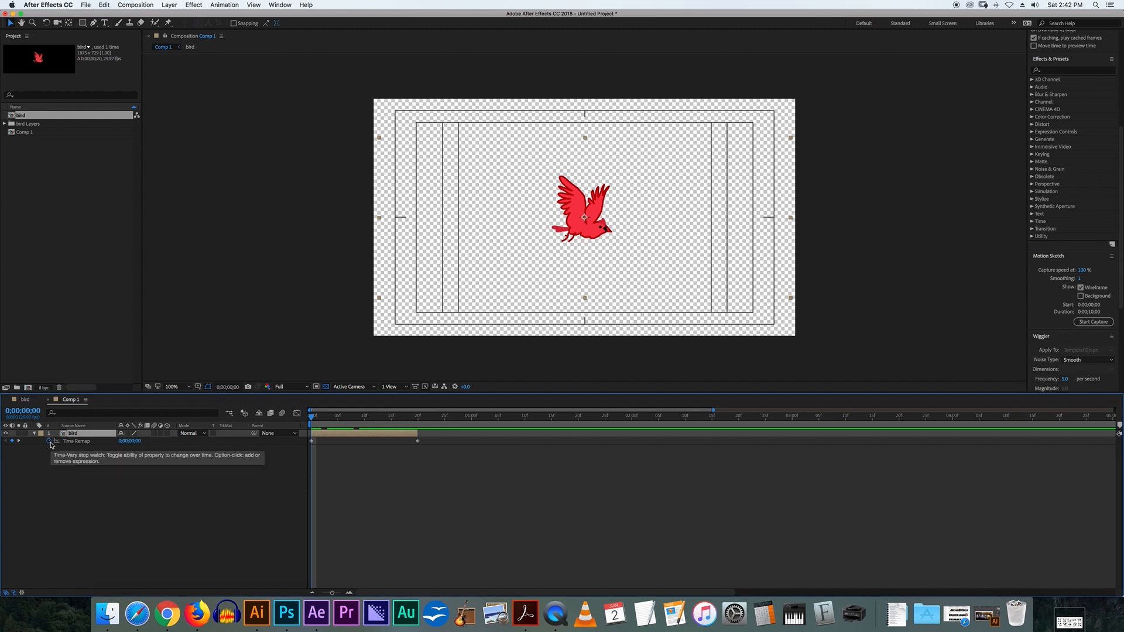
Add the expression loopOut() to the bird layer's Time Remap property
alt+click(51, 444)
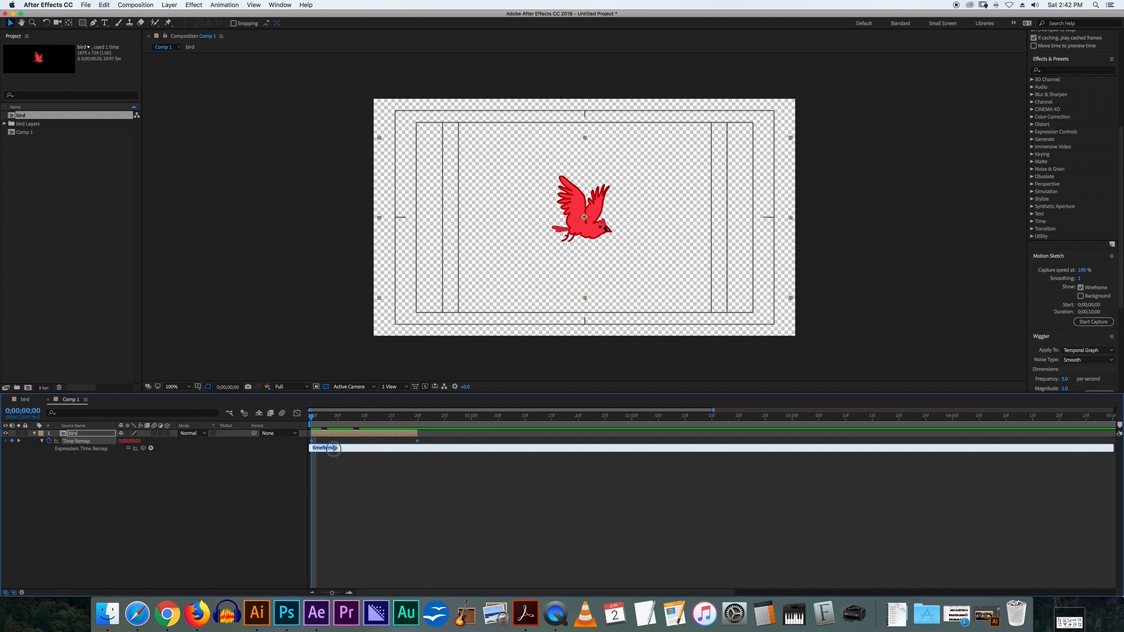
click(239, 447)
text(loopOut()
click(382, 495)
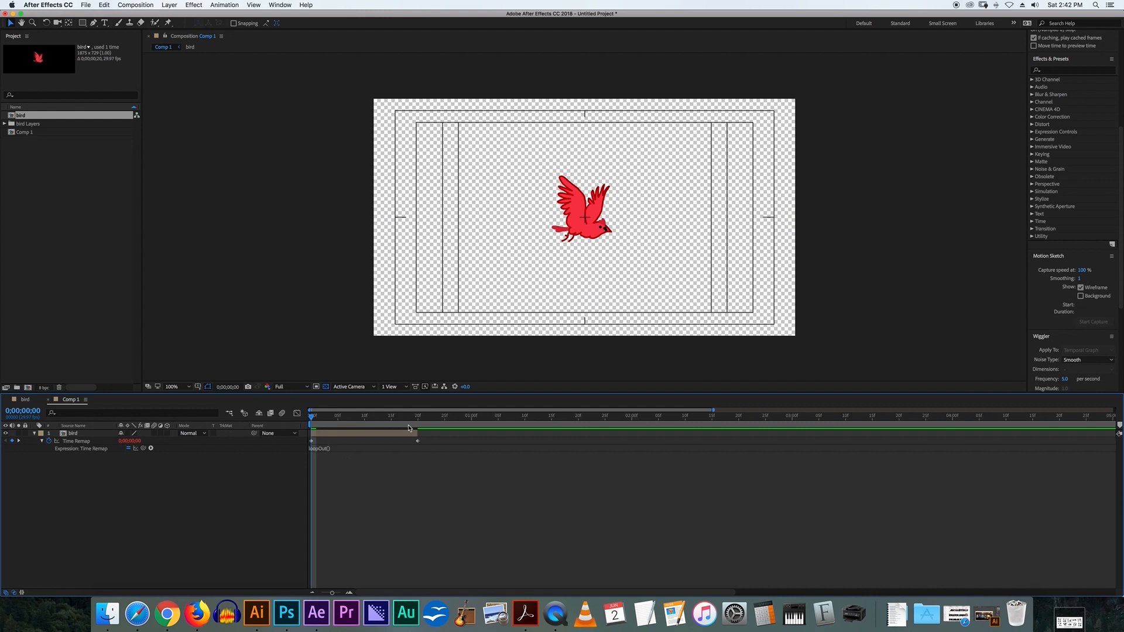
Extend the bird layer's out point to the end of the 10-second composition
drag(417, 435, 983, 450)
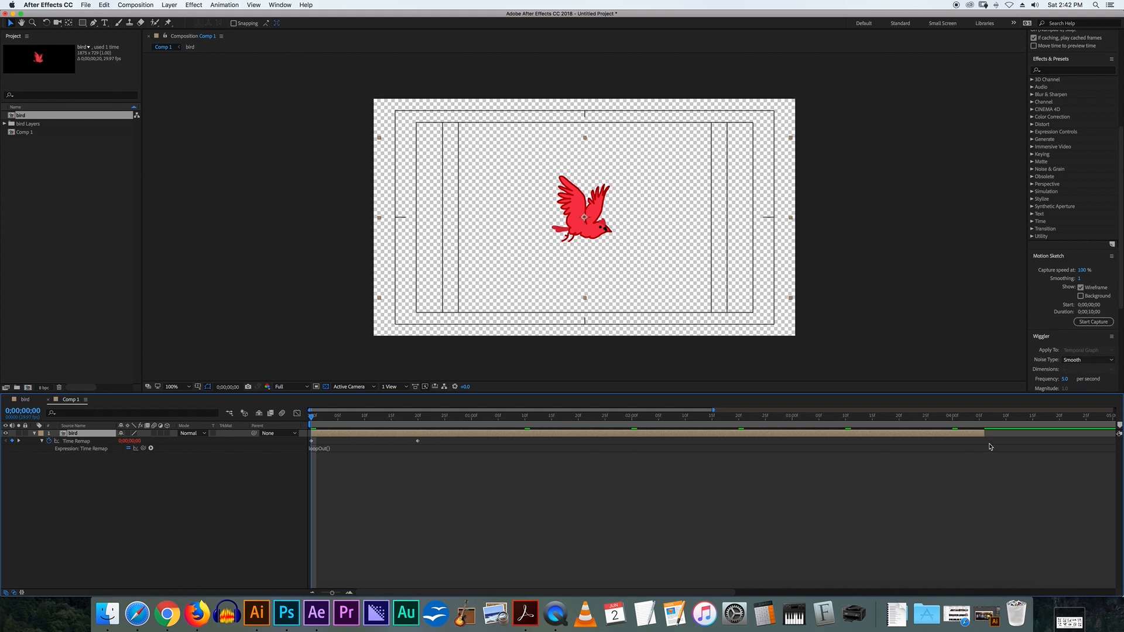
key(minus)
drag(650, 434, 1113, 436)
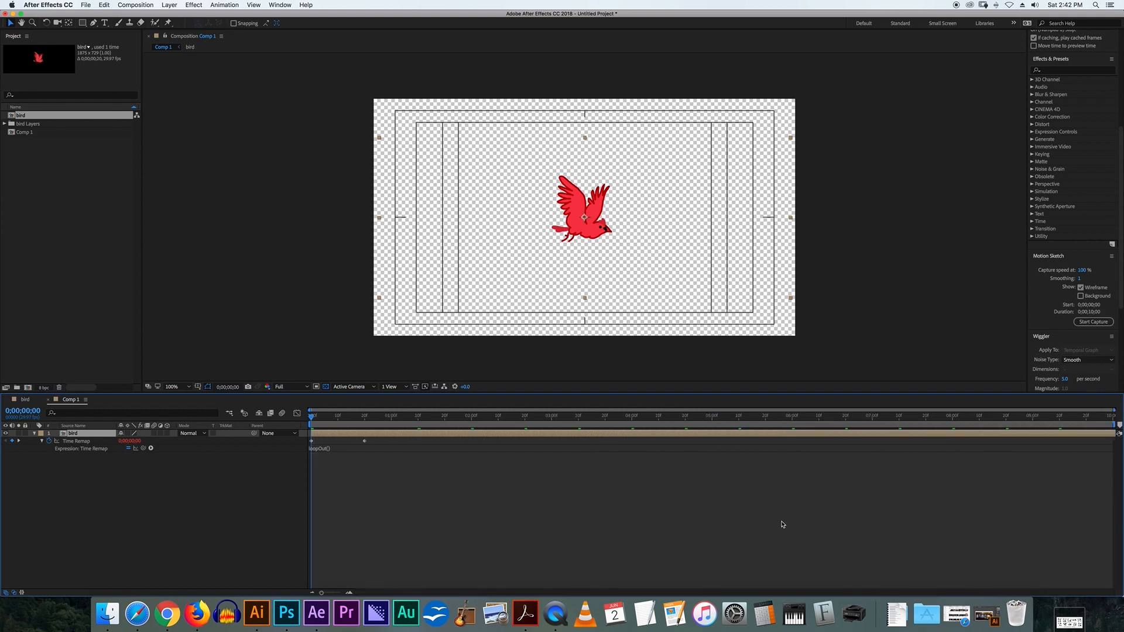
Preview the looping bird and examine the frames around its last Time Remap keyframe at frame 20
key(space)
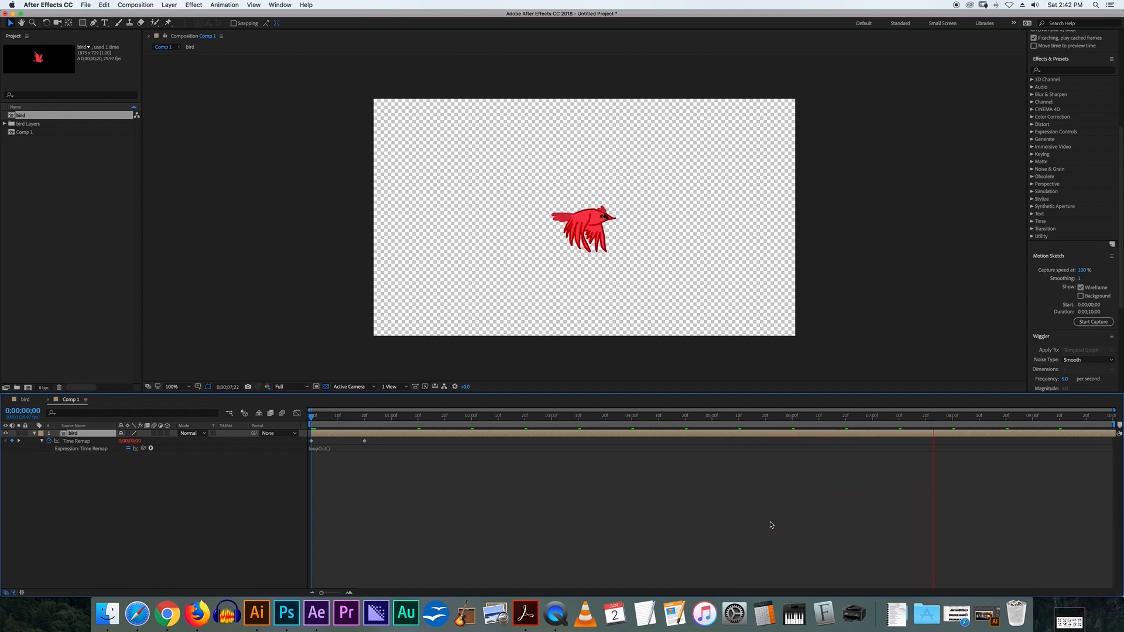
drag(512, 417, 365, 438)
key(equal)
key(equal)
key(equal)
scroll(360, 437, left, 10)
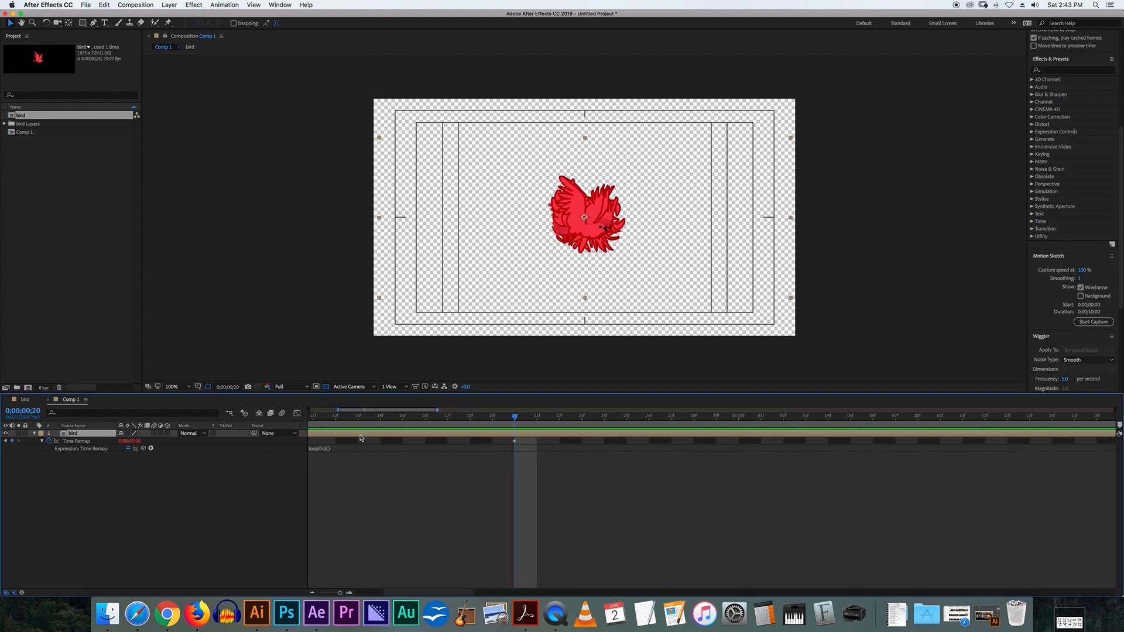
Try adding a Time Remap keyframe at frame 19, just ahead of the final keyframe at frame 20
click(759, 443)
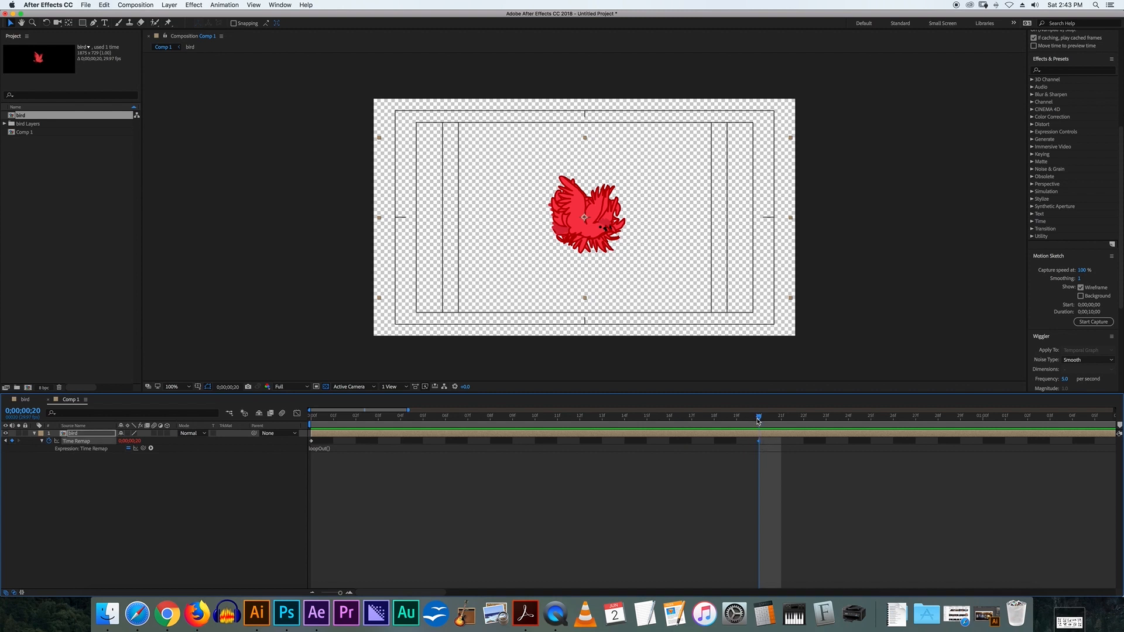
drag(758, 420, 737, 418)
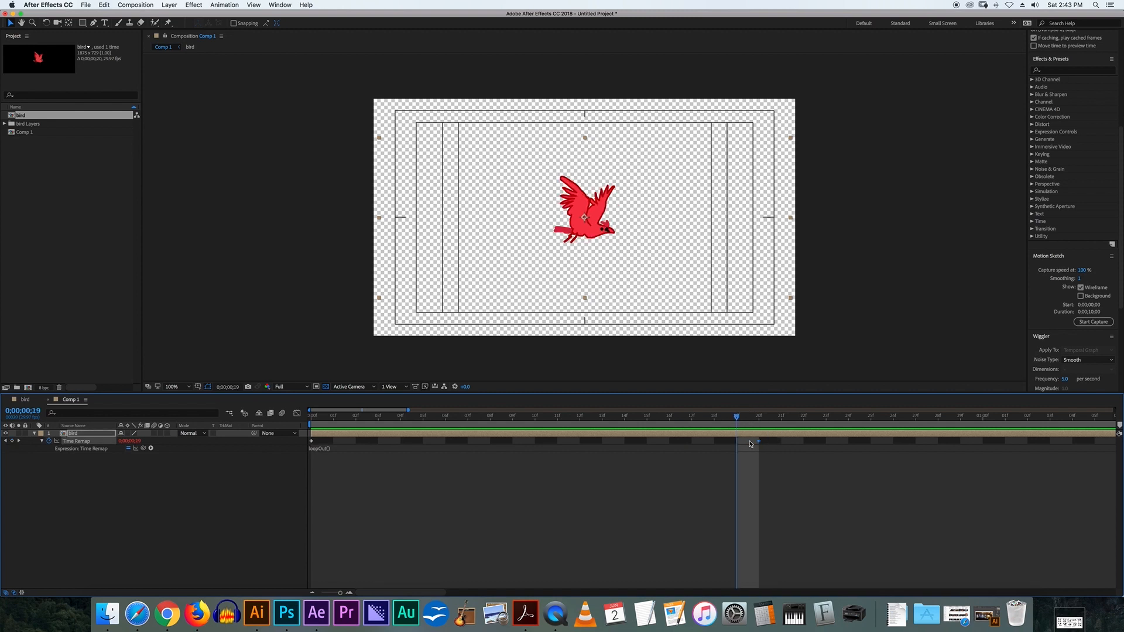
click(12, 441)
click(19, 441)
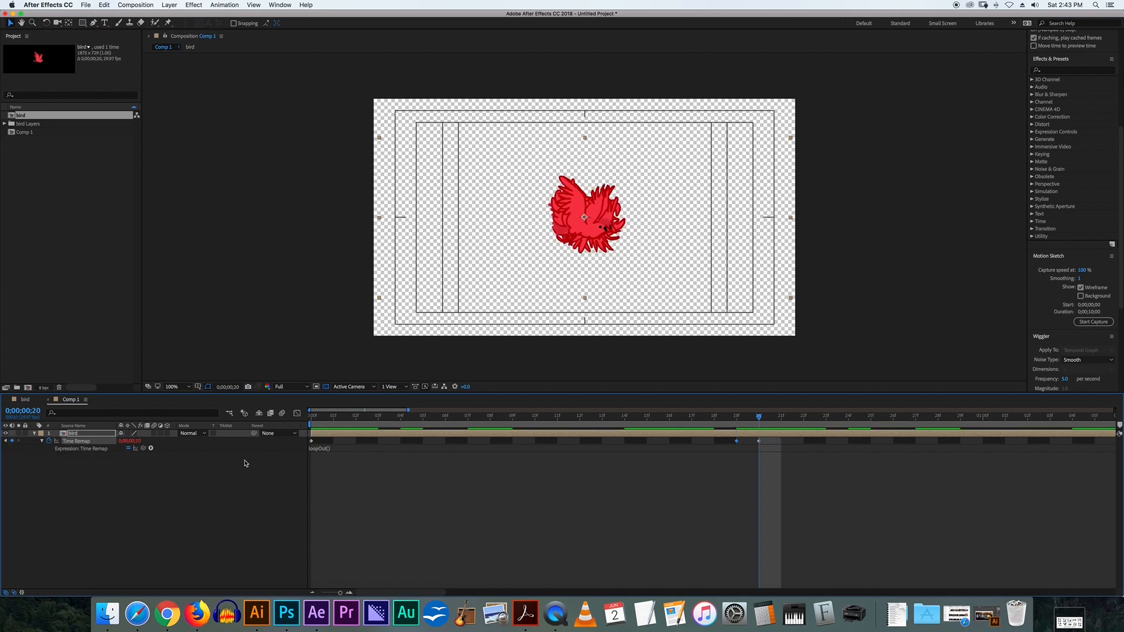
click(760, 443)
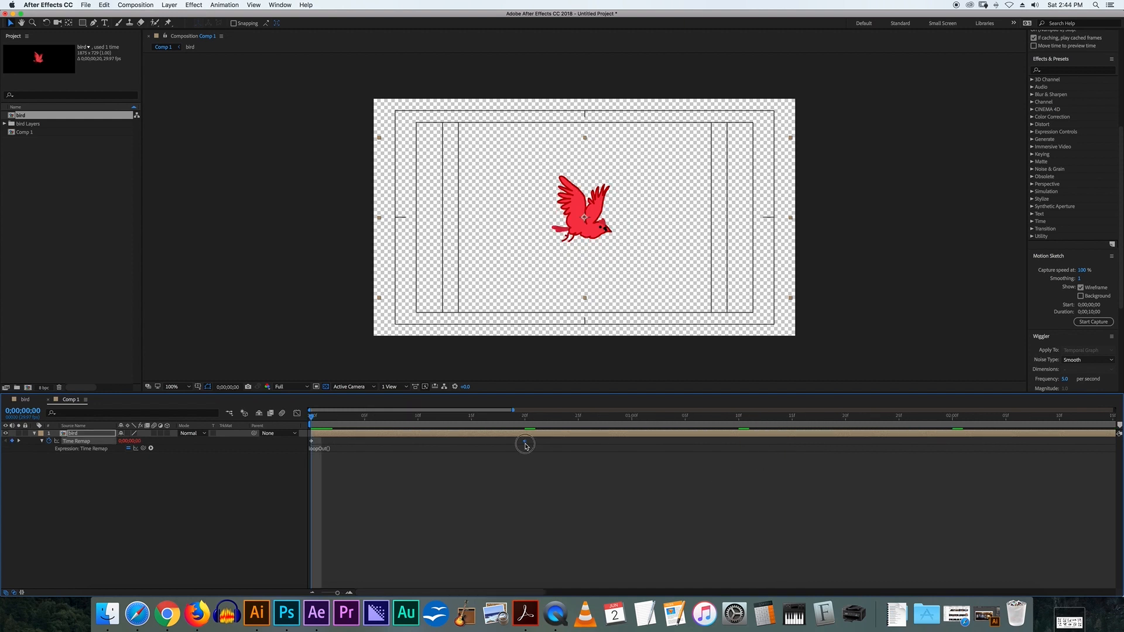
Check the bird with its last Time Remap keyframe at frame 19 and move that keyframe back to frame 20
click(514, 423)
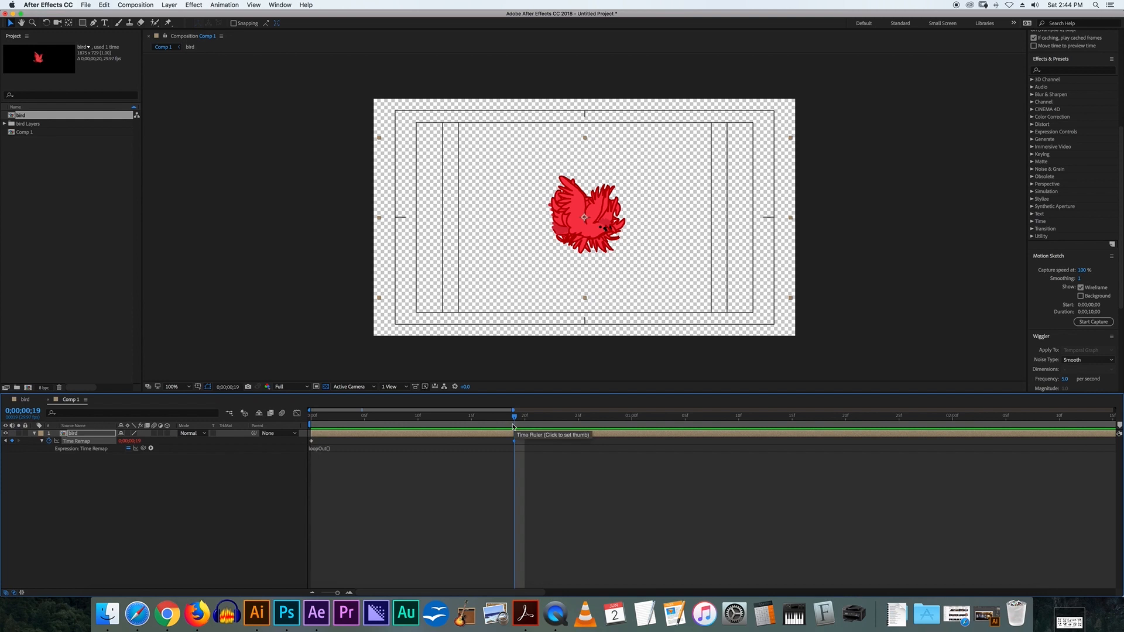
key(=)
key(=)
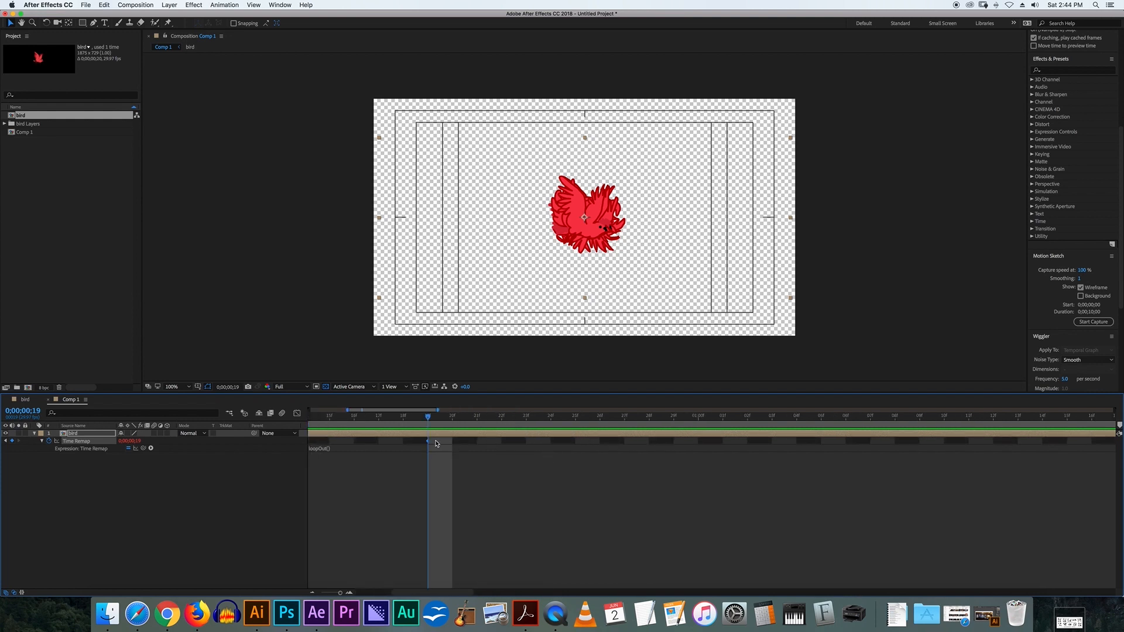
drag(428, 441, 452, 441)
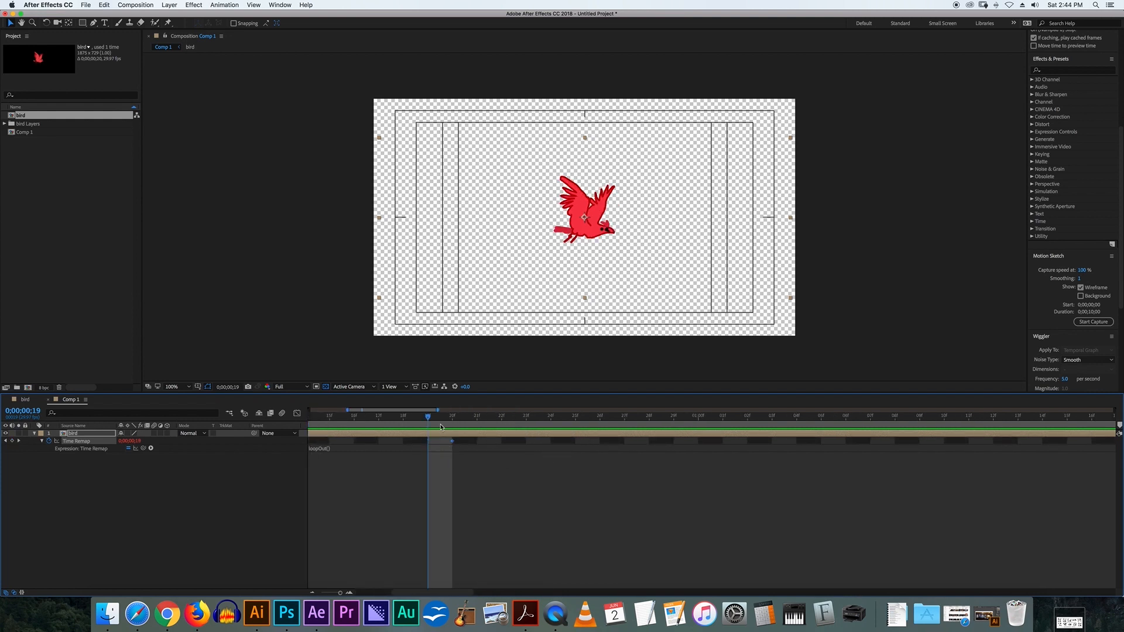
key(minus)
key(minus)
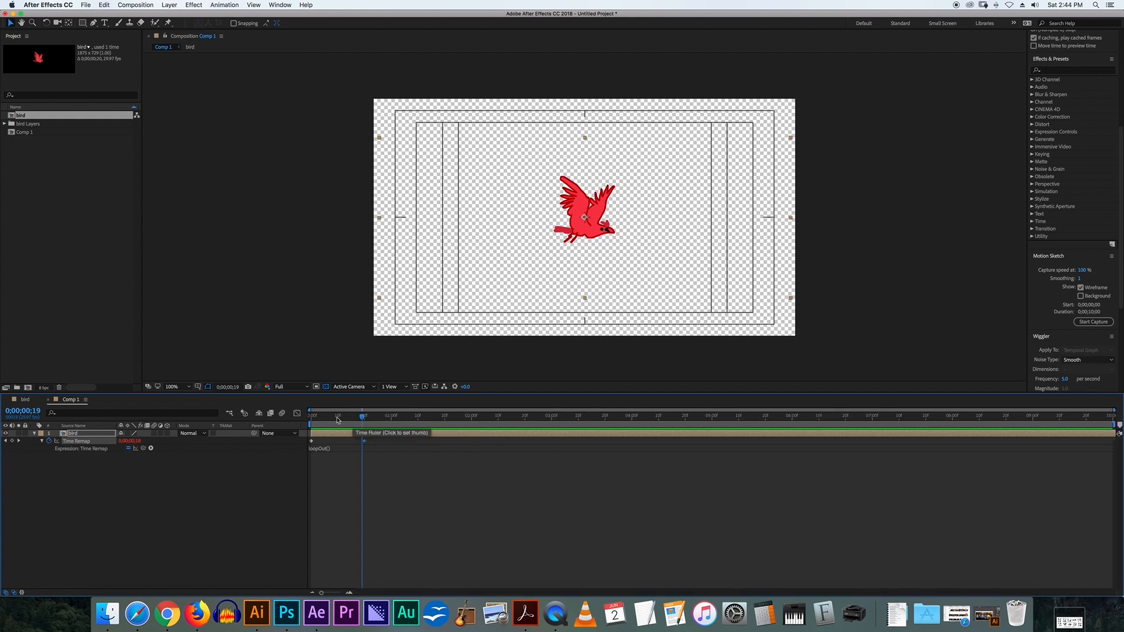
Slide the bird layer earlier so its Time Remap keyframes fall before the composition start, previewing the loop before and after
key(Home)
key(space)
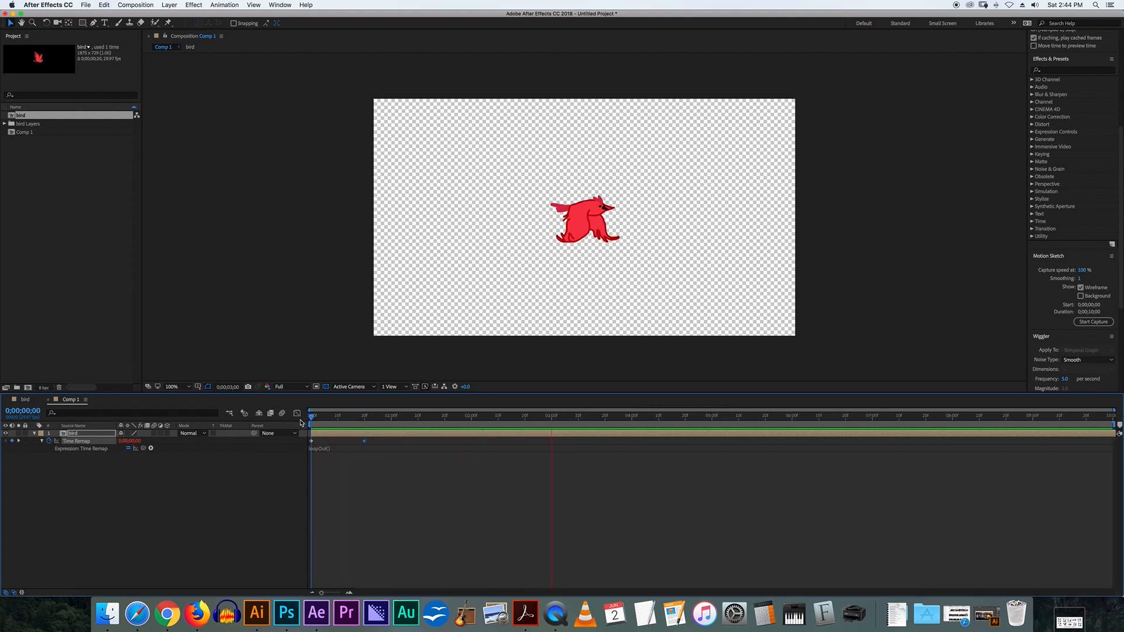
drag(371, 422, 400, 445)
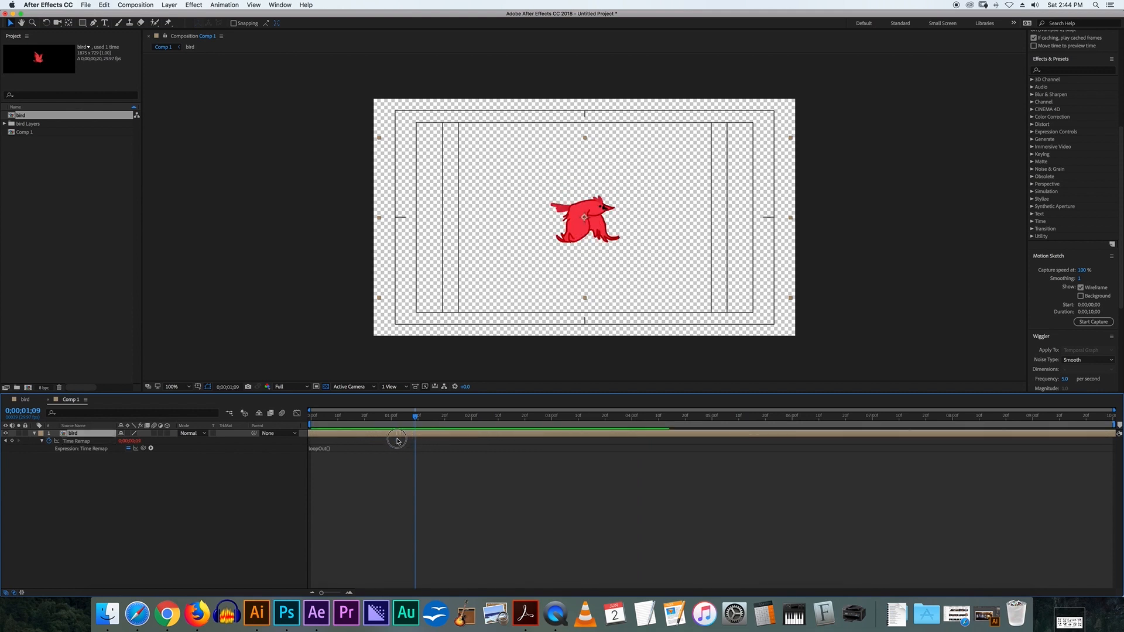
click(314, 419)
key(space)
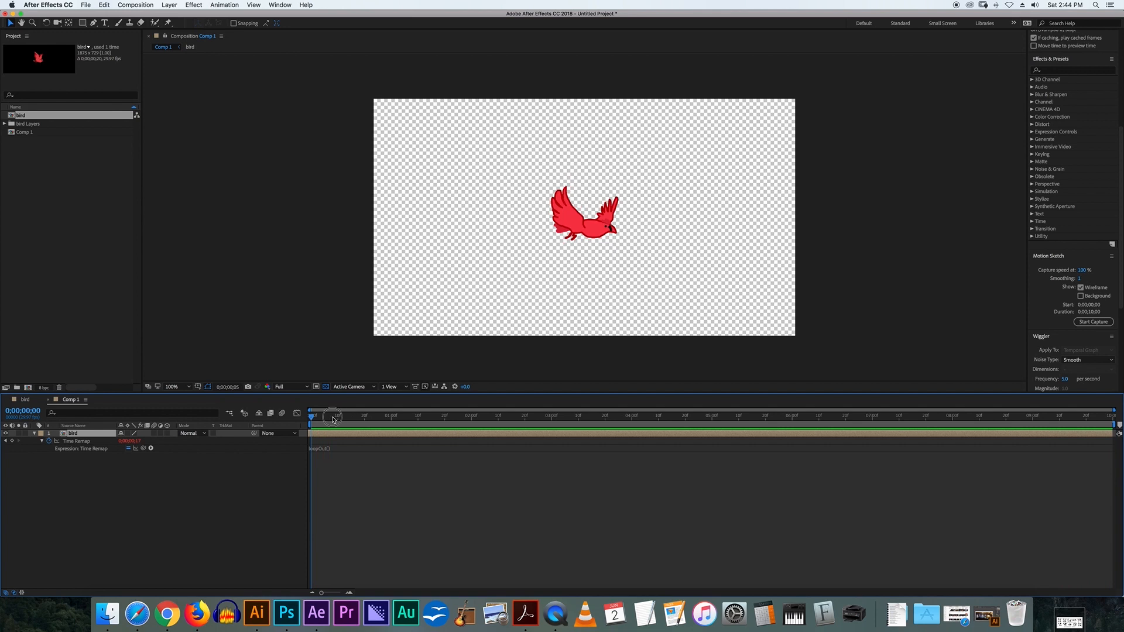
key(space)
Animate the bird layer's Position from -214, 540 at the start to 2078, 540 at 6 seconds
click(609, 228)
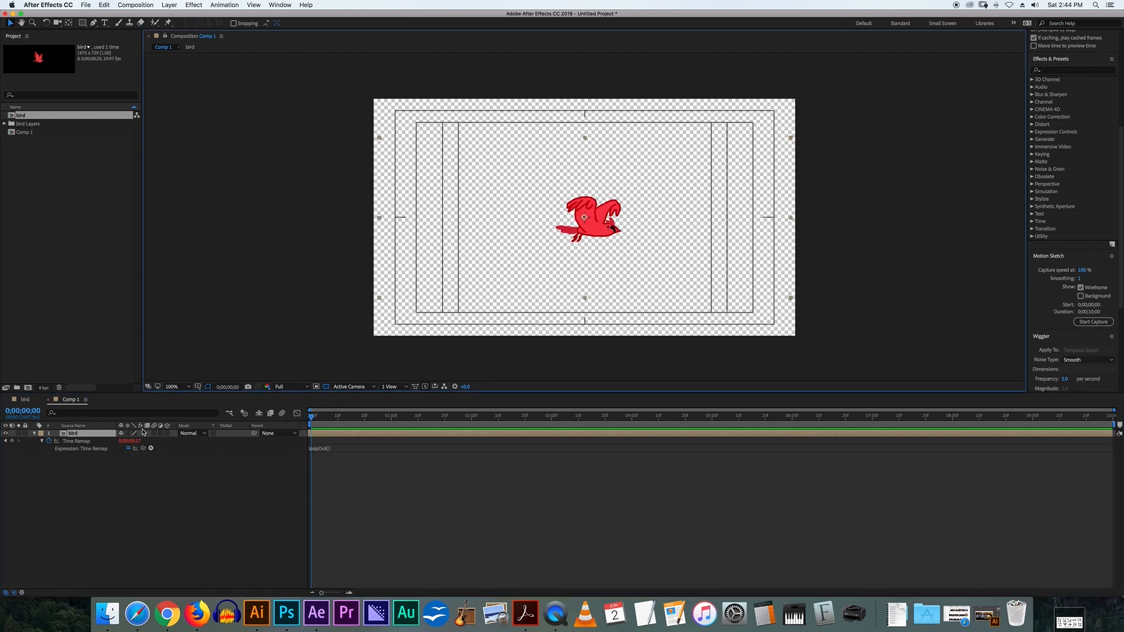
key(p)
click(55, 442)
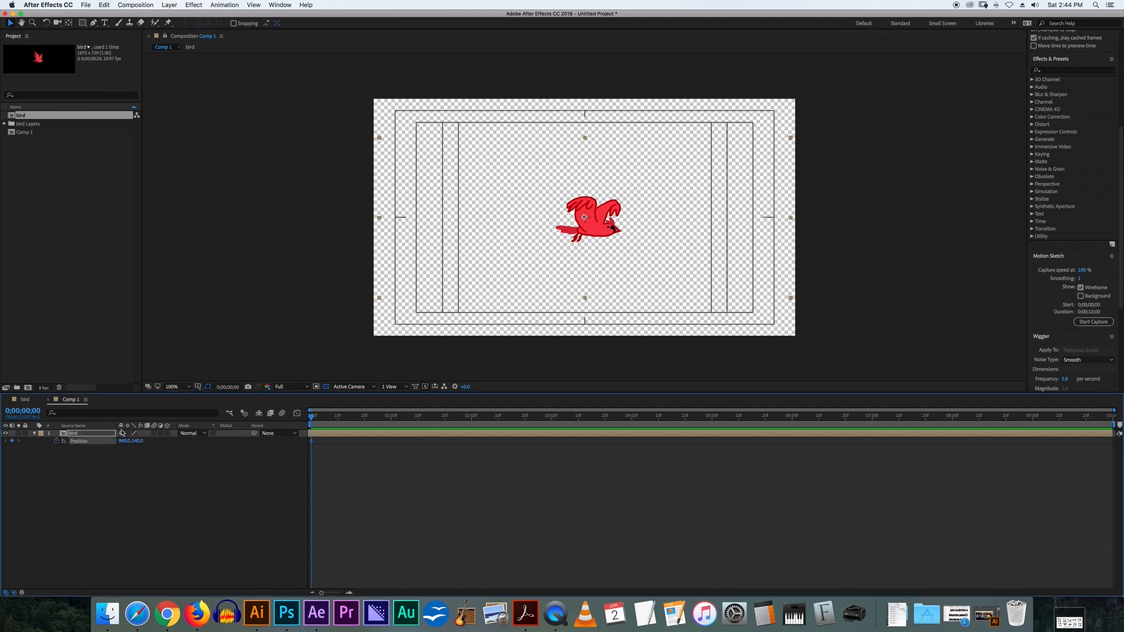
drag(598, 232, 340, 243)
drag(448, 424, 792, 448)
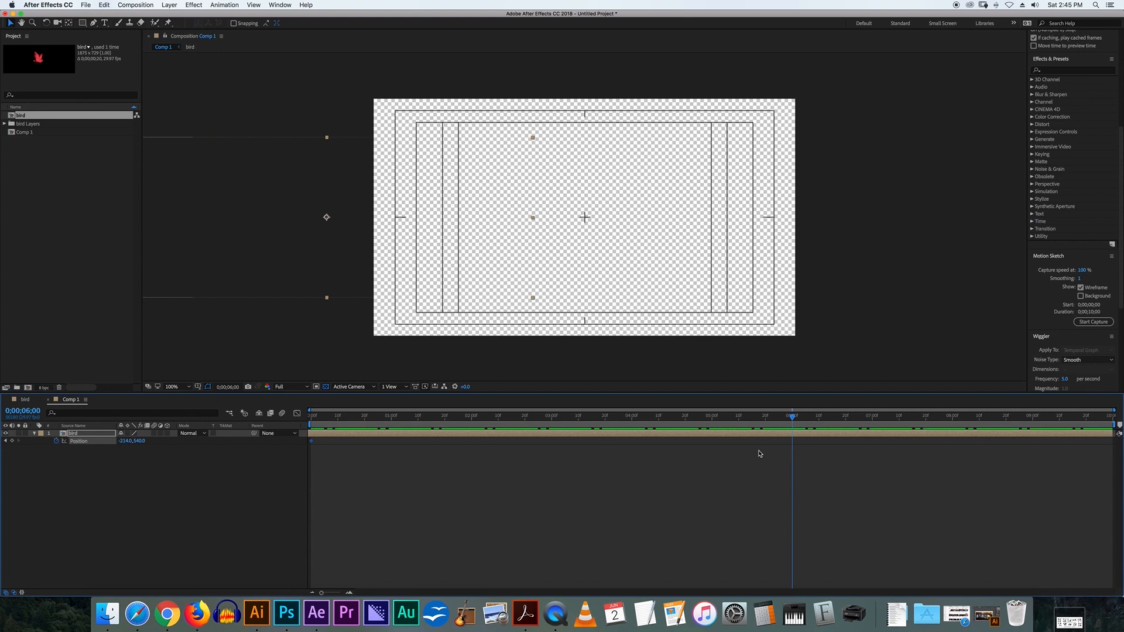
drag(208, 251, 712, 289)
Preview the bird's flight across the frame from the start and scrub through its early part
drag(337, 417, 292, 419)
key(space)
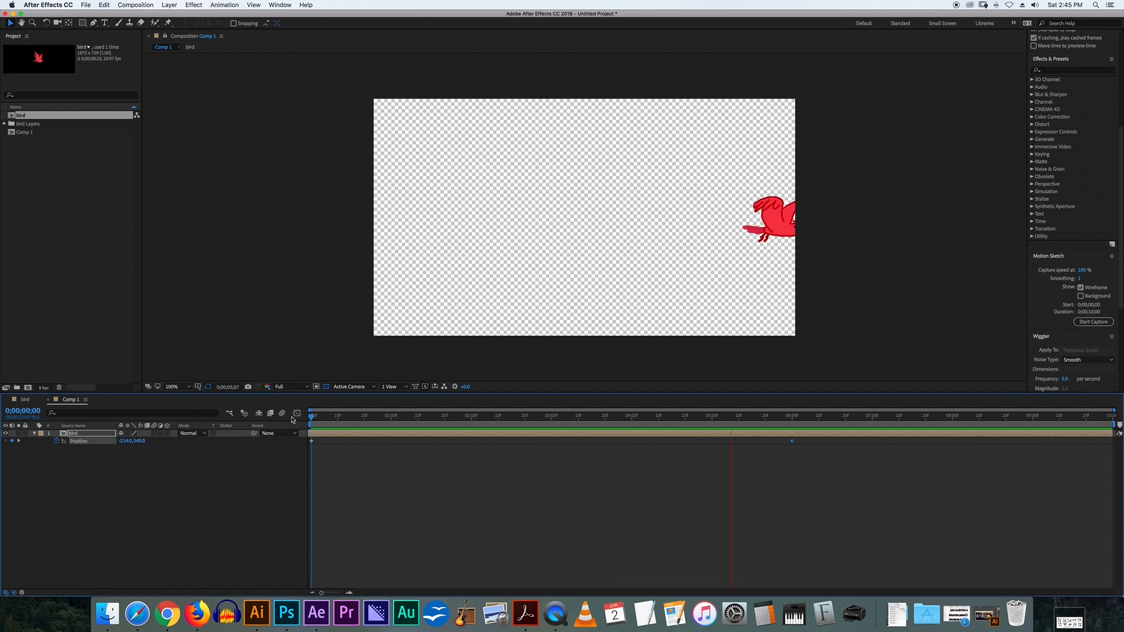
key(space)
drag(381, 424, 435, 427)
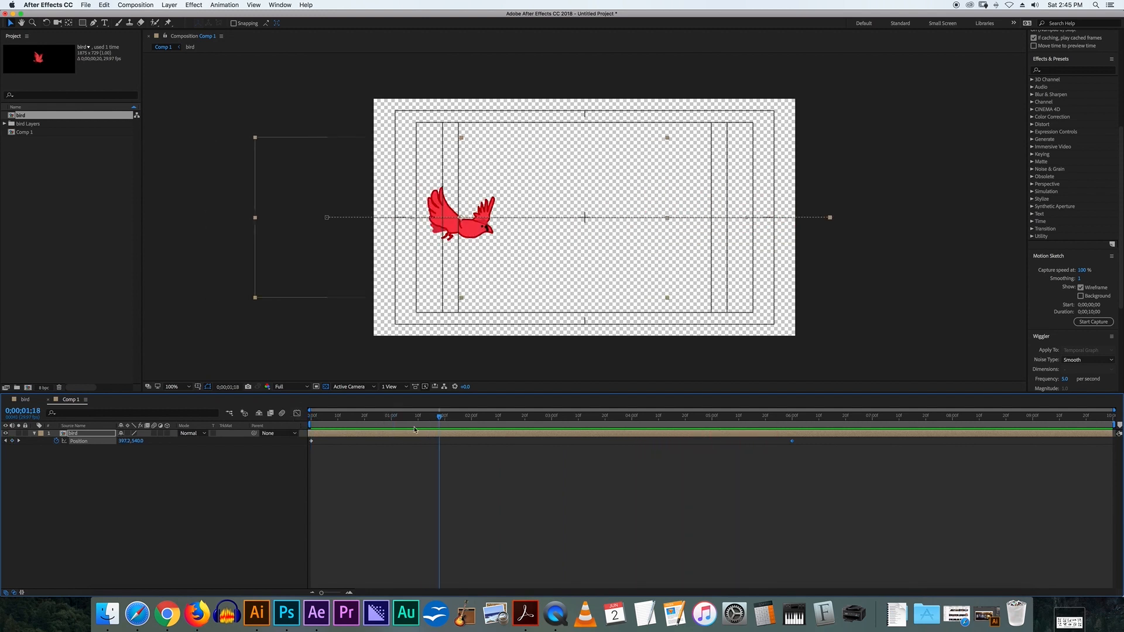
Duplicate the bird layer and lower the copy's flight path by setting the vertical value of both Position keyframes to 742
click(77, 433)
key(super+d)
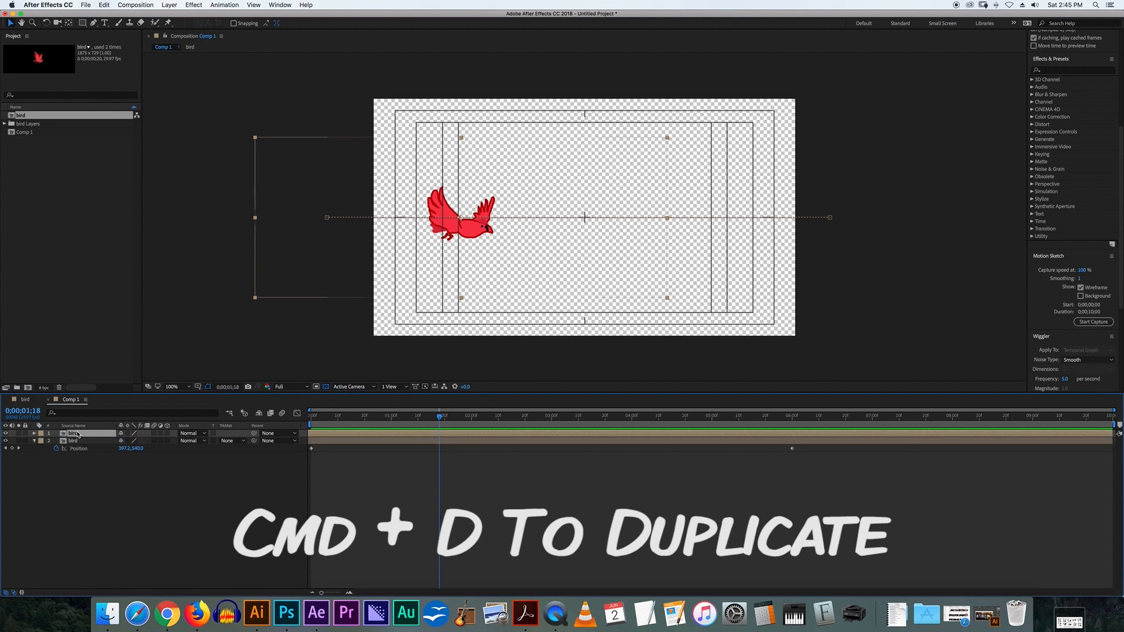
key(u)
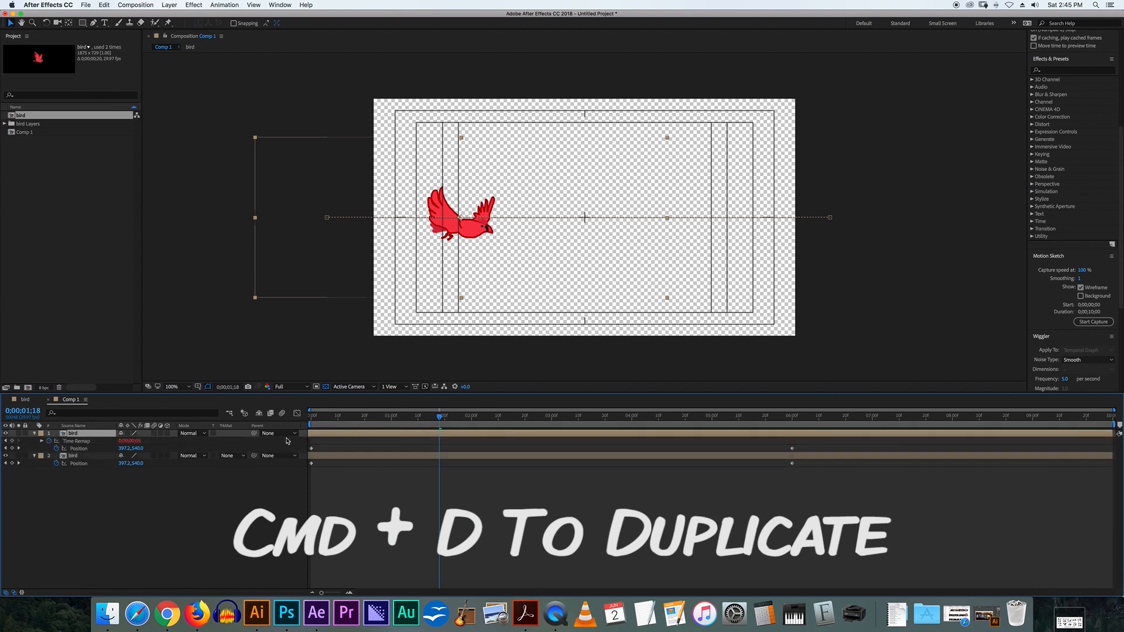
drag(515, 420, 270, 452)
drag(138, 452, 223, 454)
Scale the duplicated bird layer to 118% and preview both birds flying together
click(87, 433)
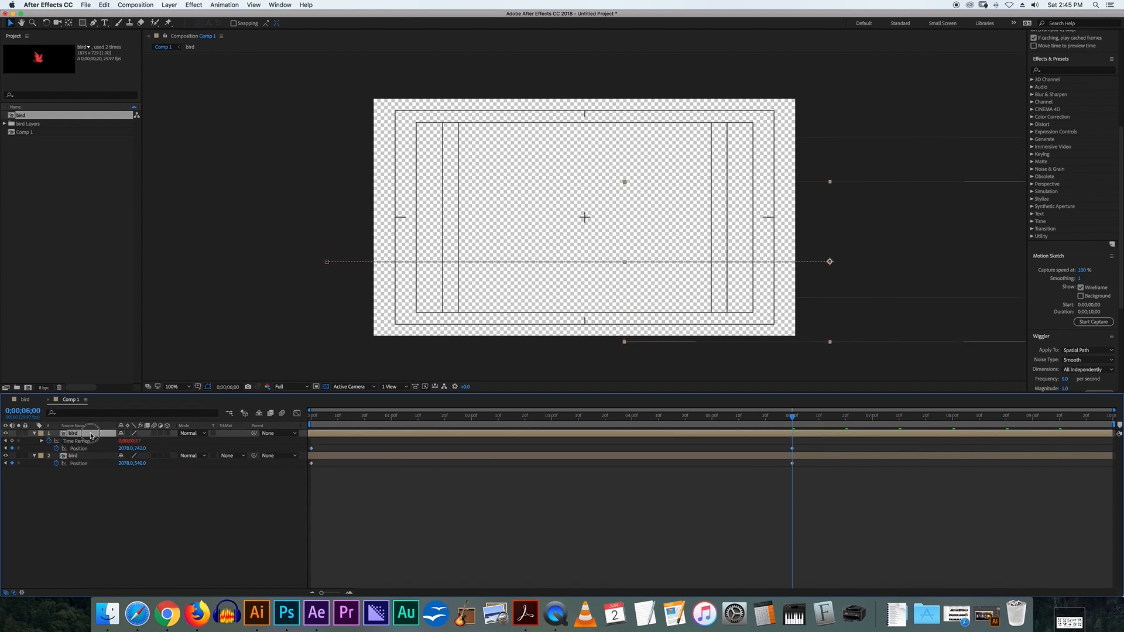
key(s)
drag(144, 442, 155, 441)
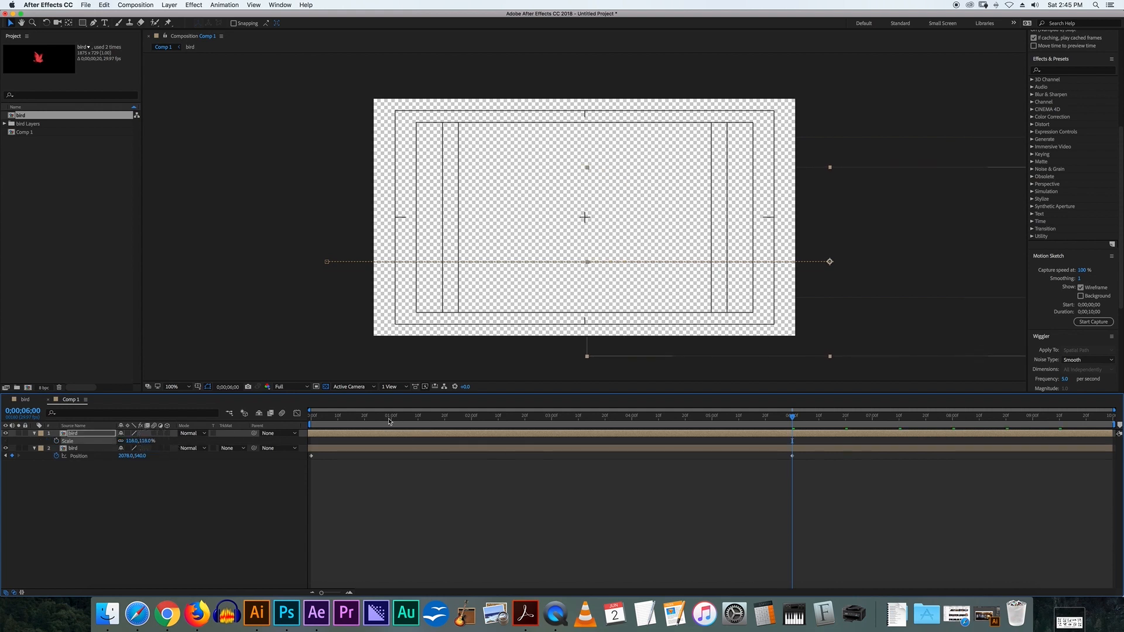
key(space)
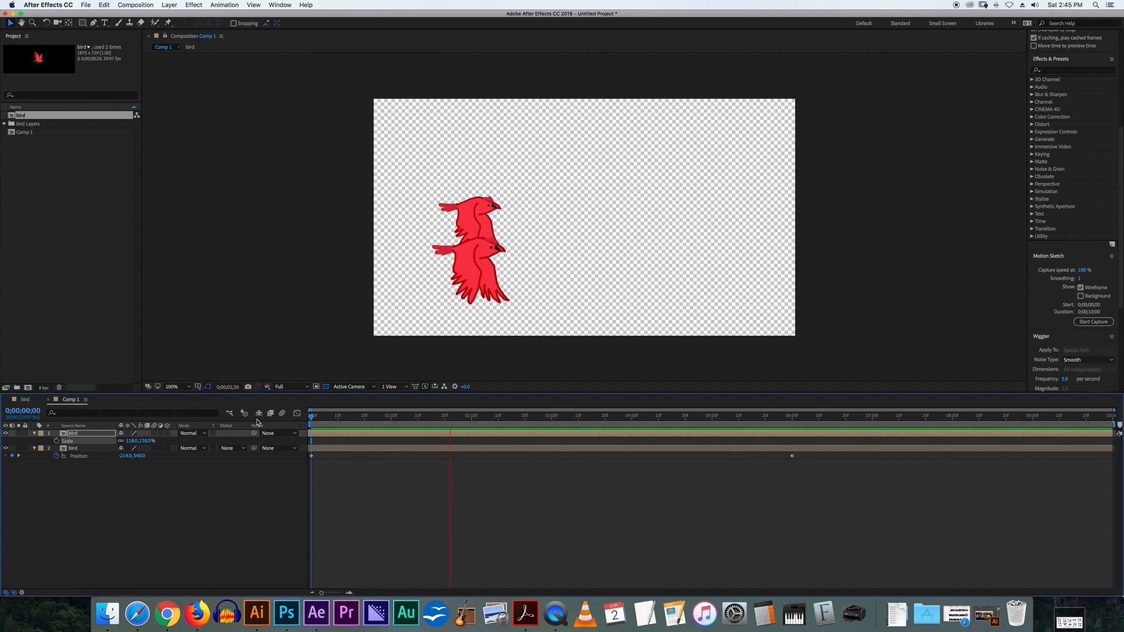
key(space)
drag(507, 421, 540, 422)
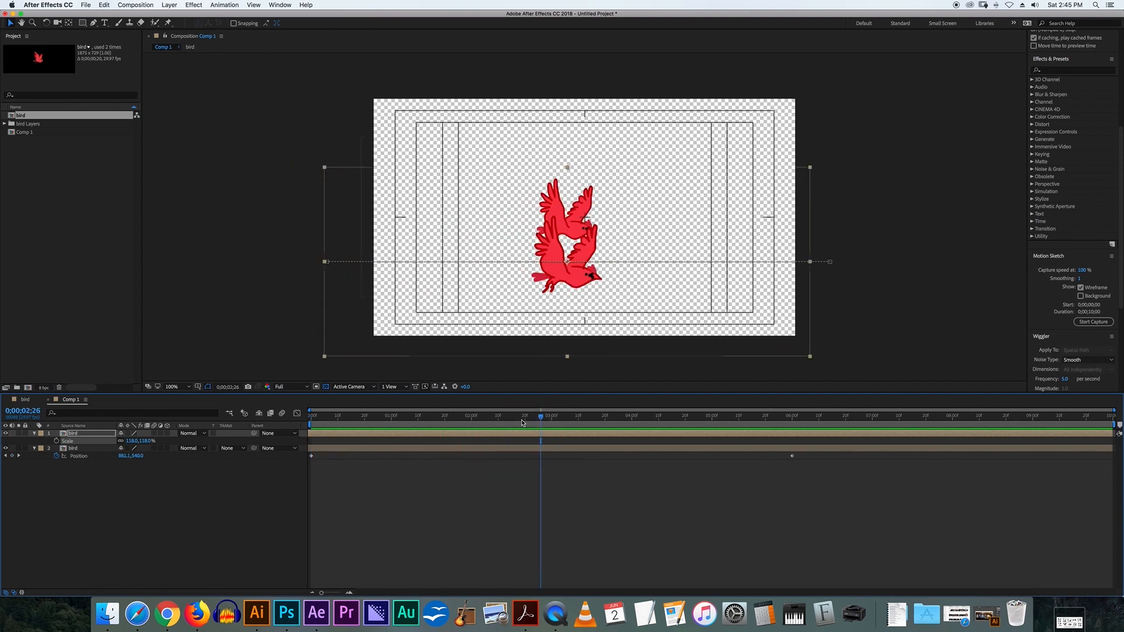
Slide the duplicated bird layer about 20 frames earlier and preview the staggered birds from the start
click(68, 436)
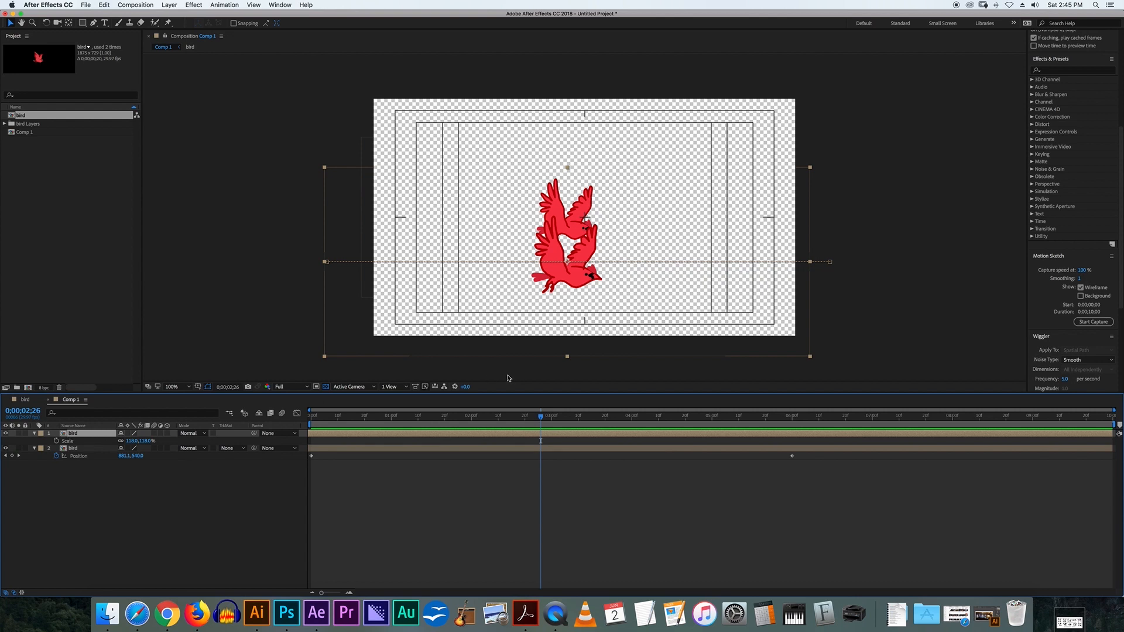
drag(546, 422, 566, 439)
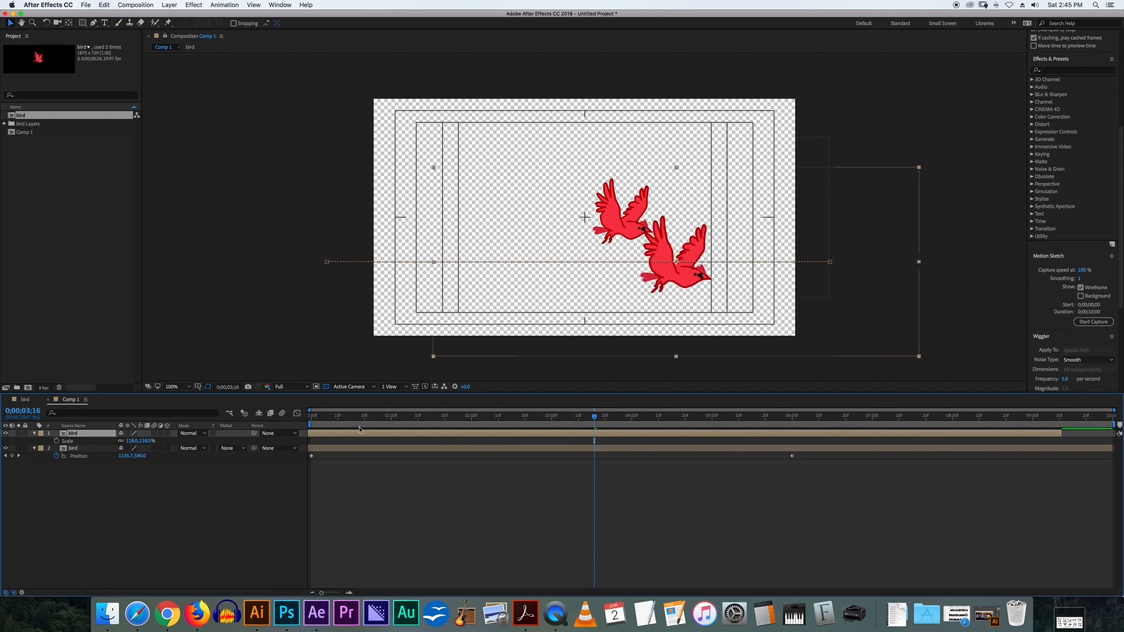
click(312, 417)
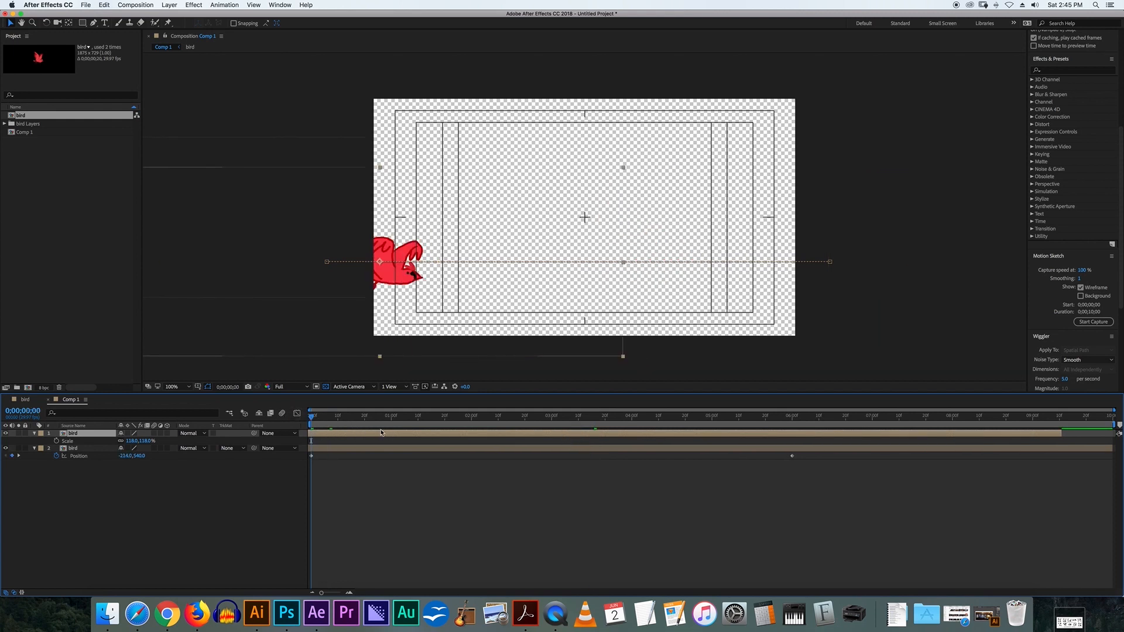
key(space)
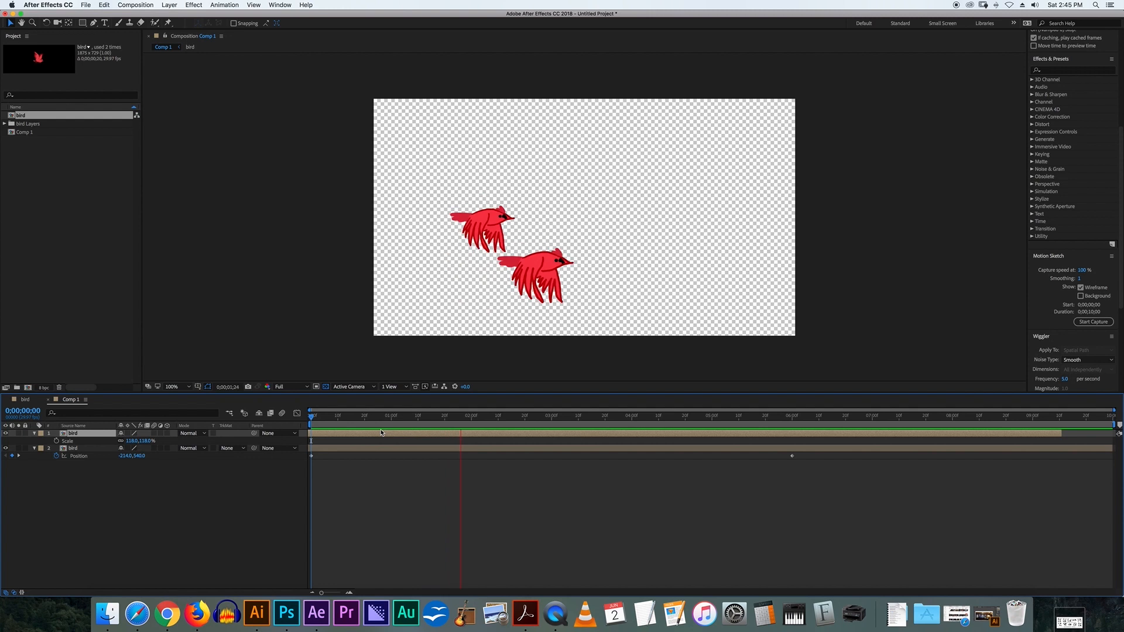